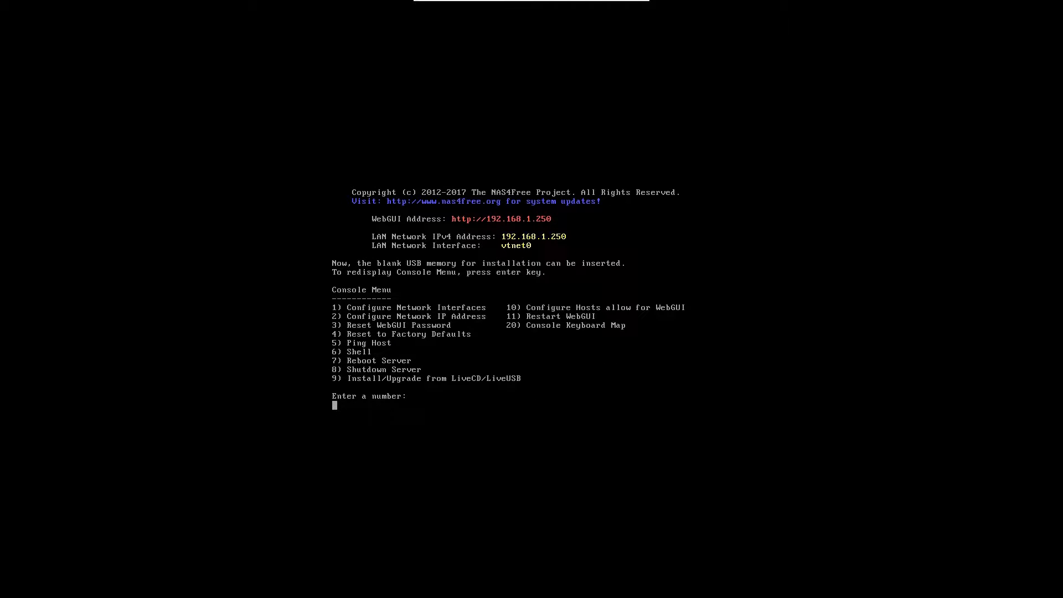
Step: Start a full MBR OS installation from the console's install menu (option 9)
type("9")
key("Return")
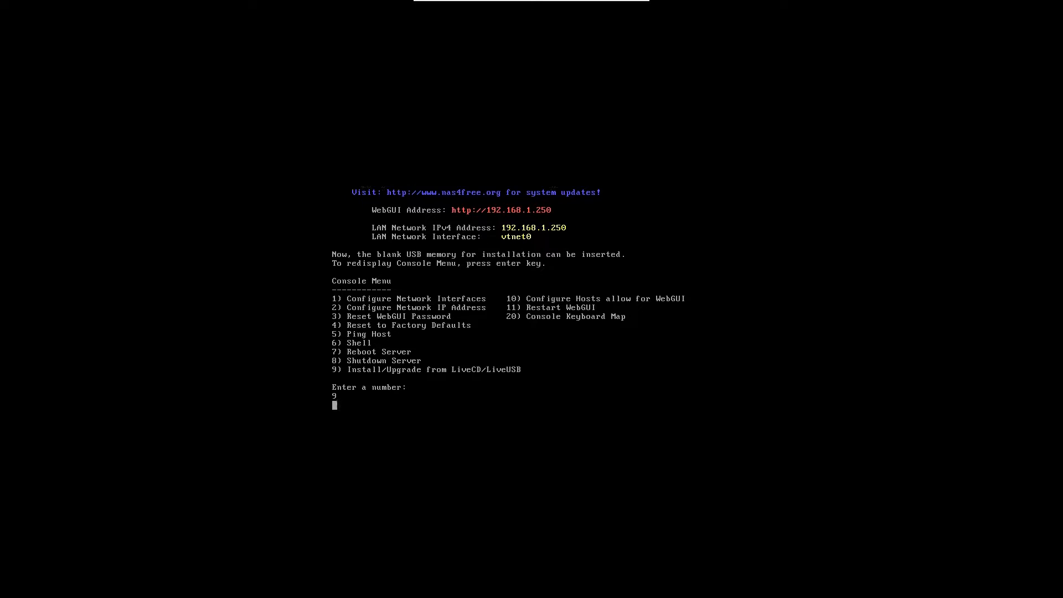
key("Down")
key("Down")
key("Down")
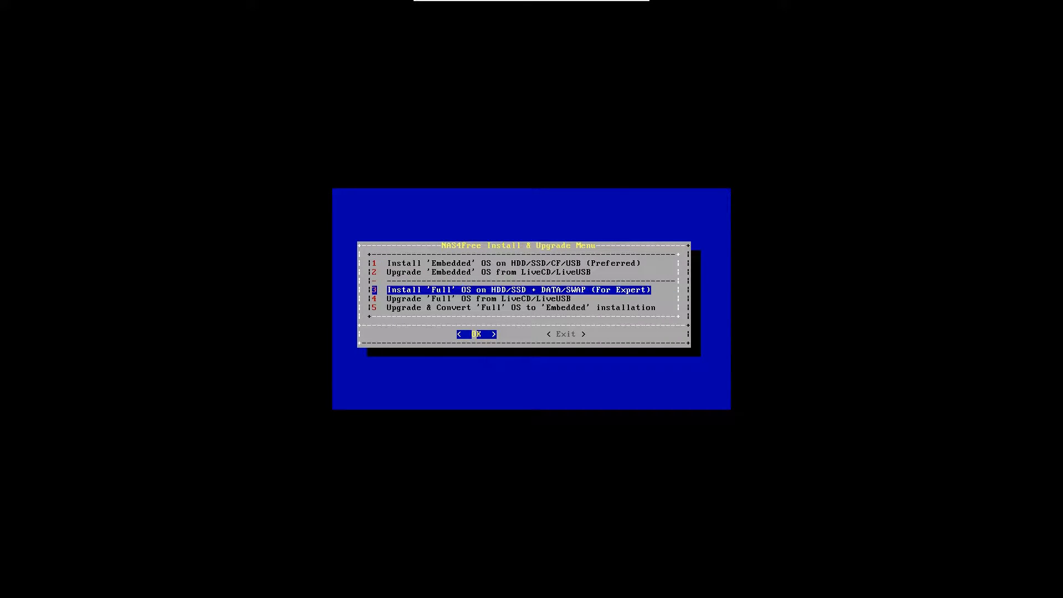
key("Return")
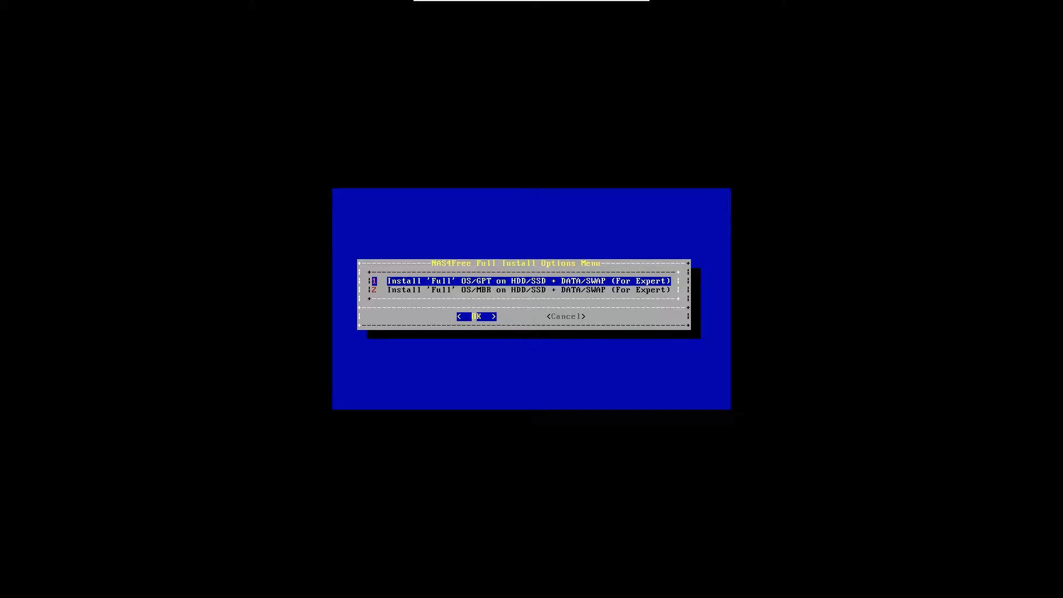
key("Down")
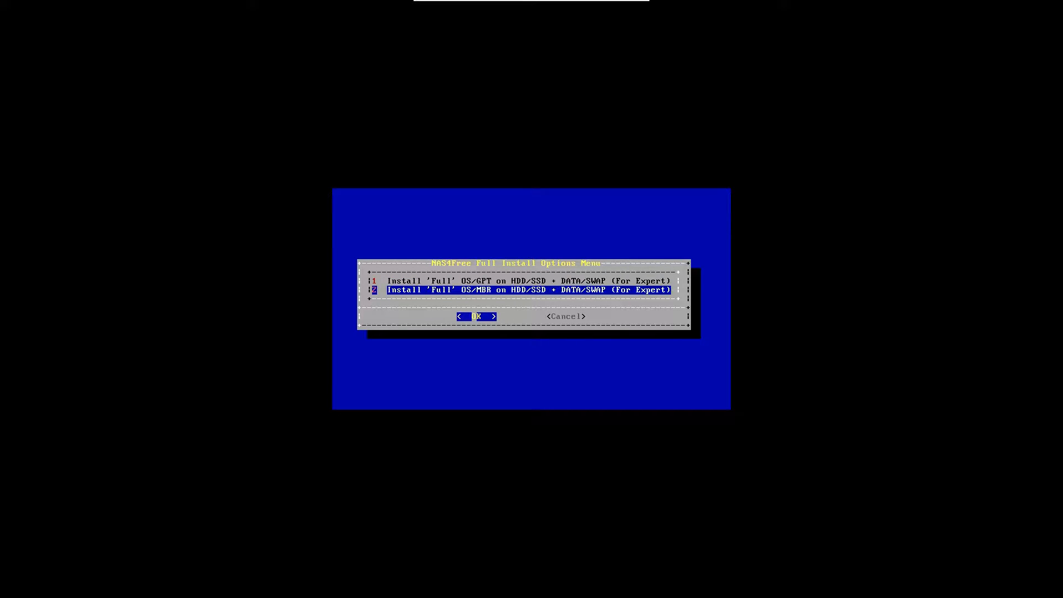
key("Return")
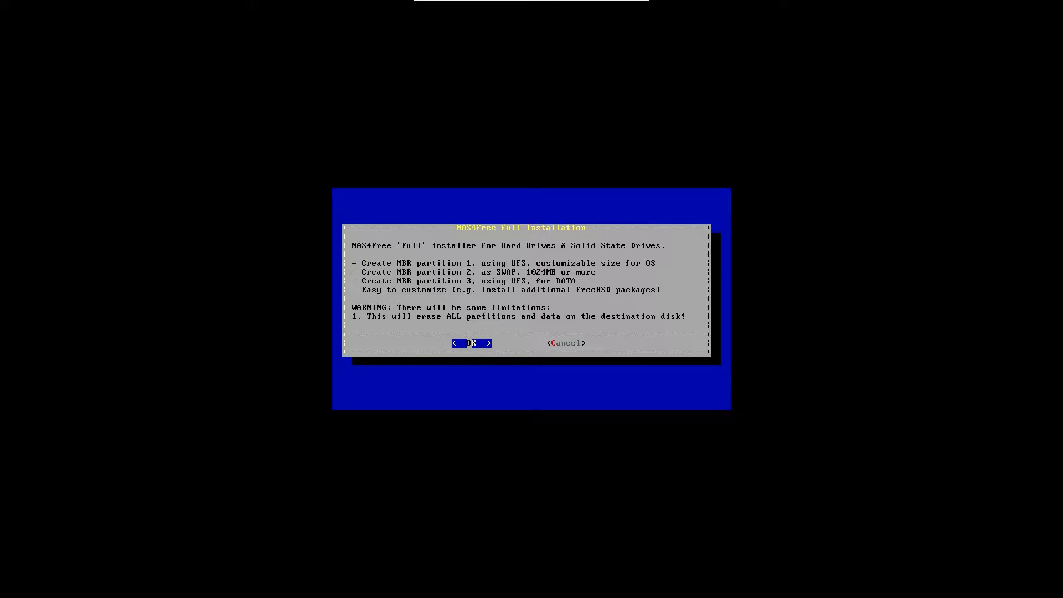
key("Return")
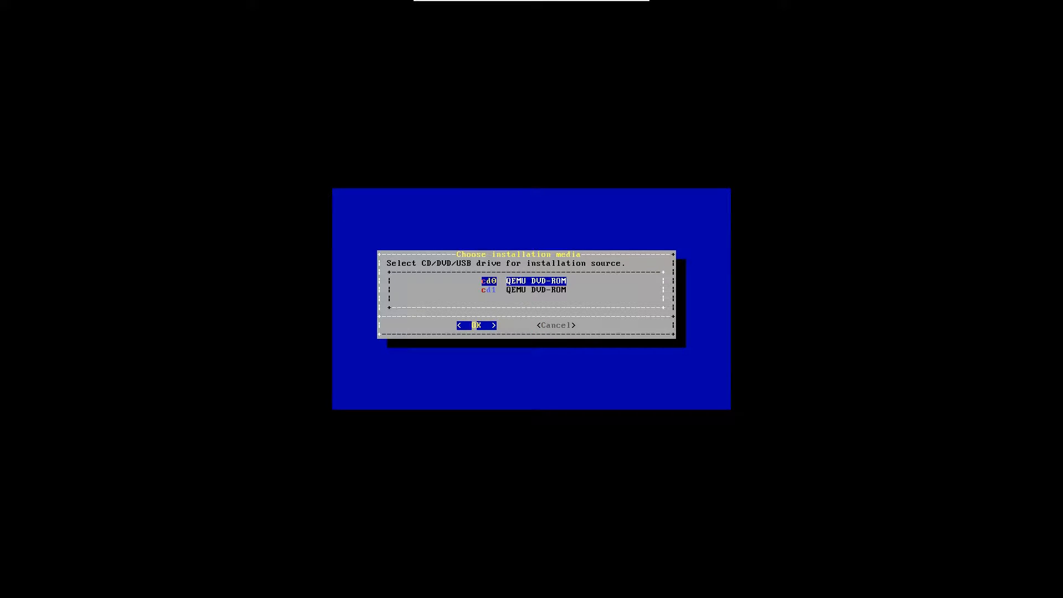
Step: Install from the DVD onto the 10240MB vtbd0 disk with a 4096 MB OS partition
key("Return")
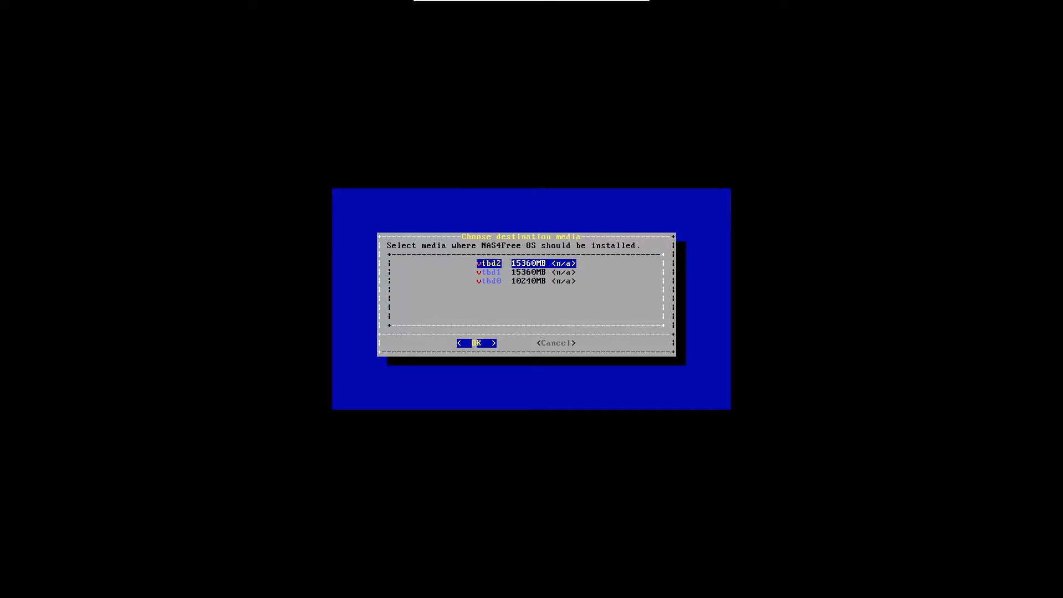
key("Down")
key("Down")
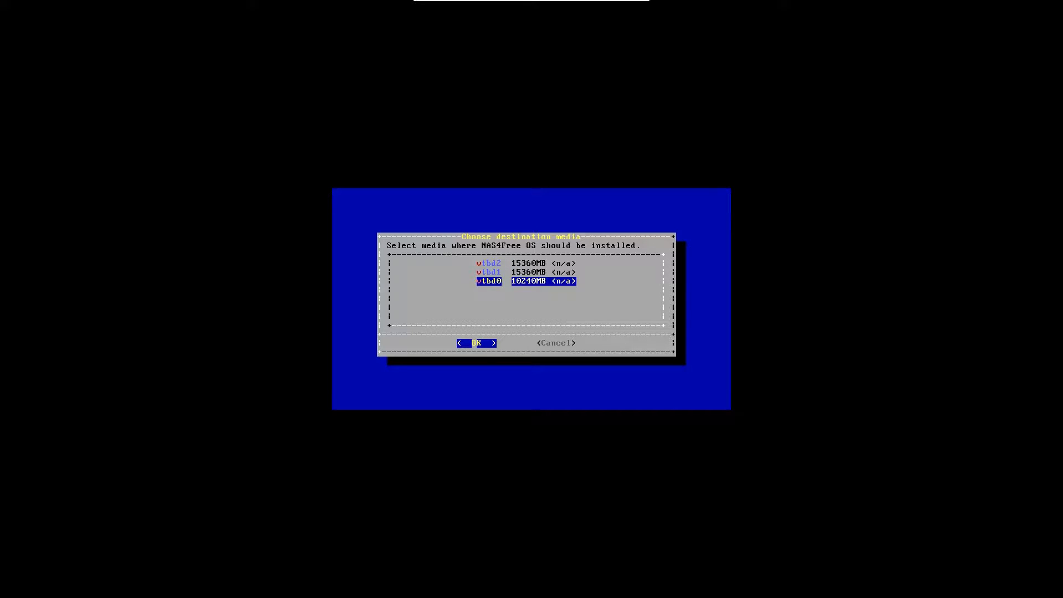
key("Return")
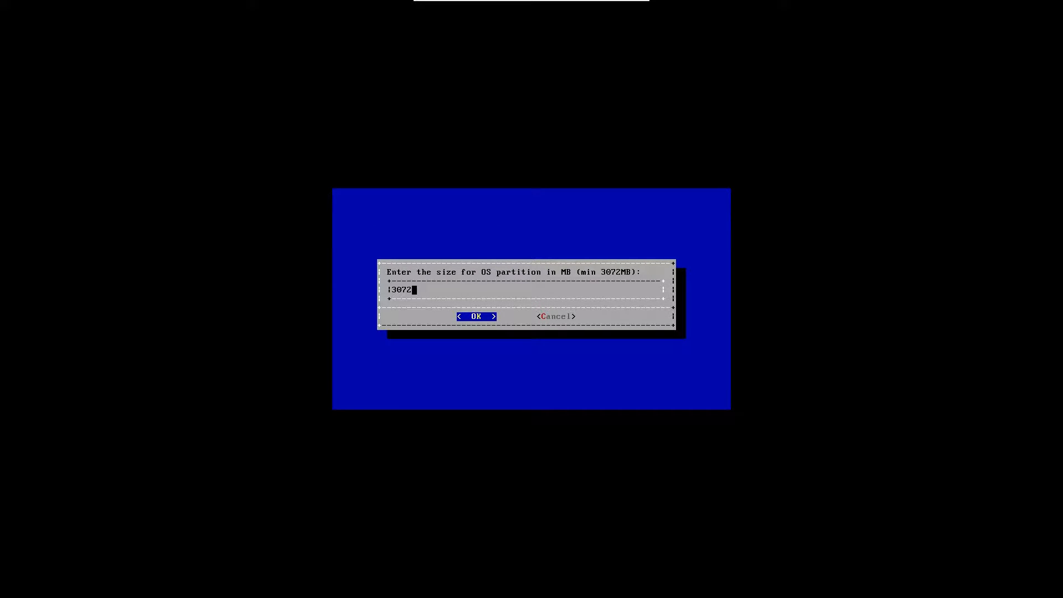
key("BackSpace")
key("BackSpace")
key("BackSpace")
key("BackSpace")
type("4096")
key("Return")
key("Return")
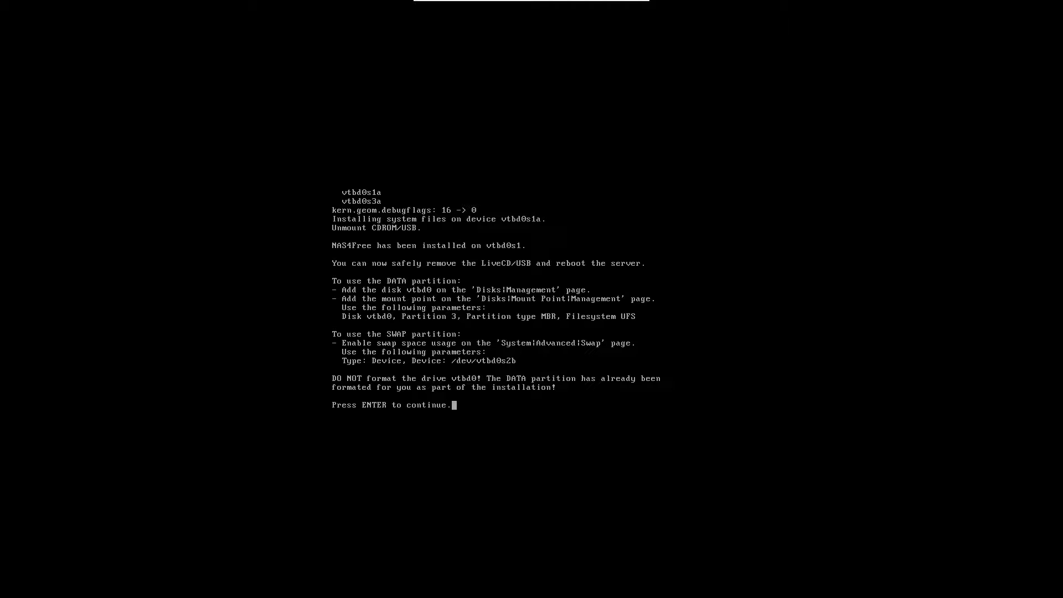
Step: Continue past the installation summary and exit the Install & Upgrade menu
key("Return")
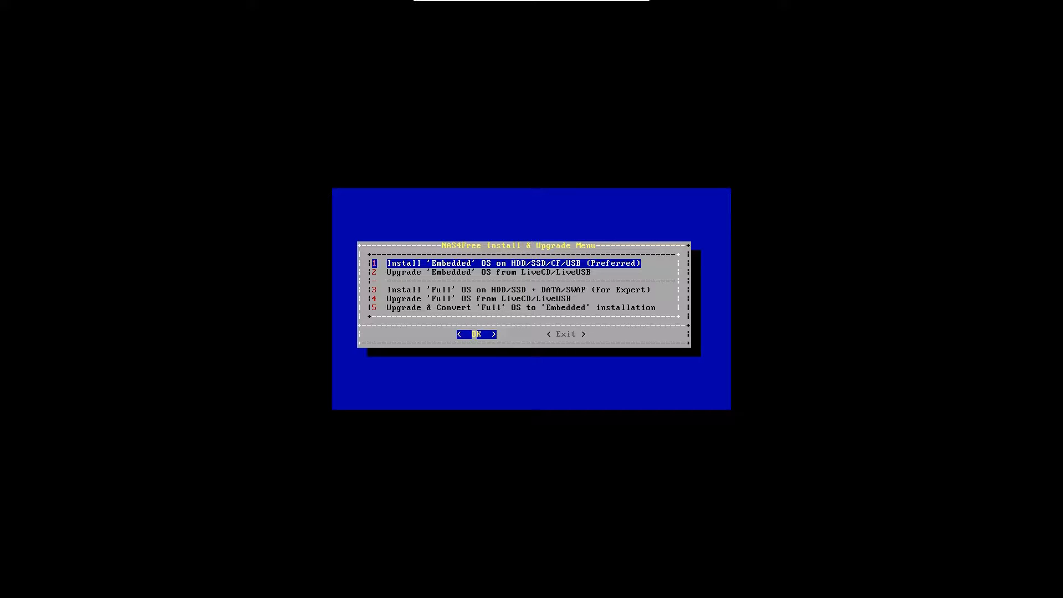
key("Tab")
key("Return")
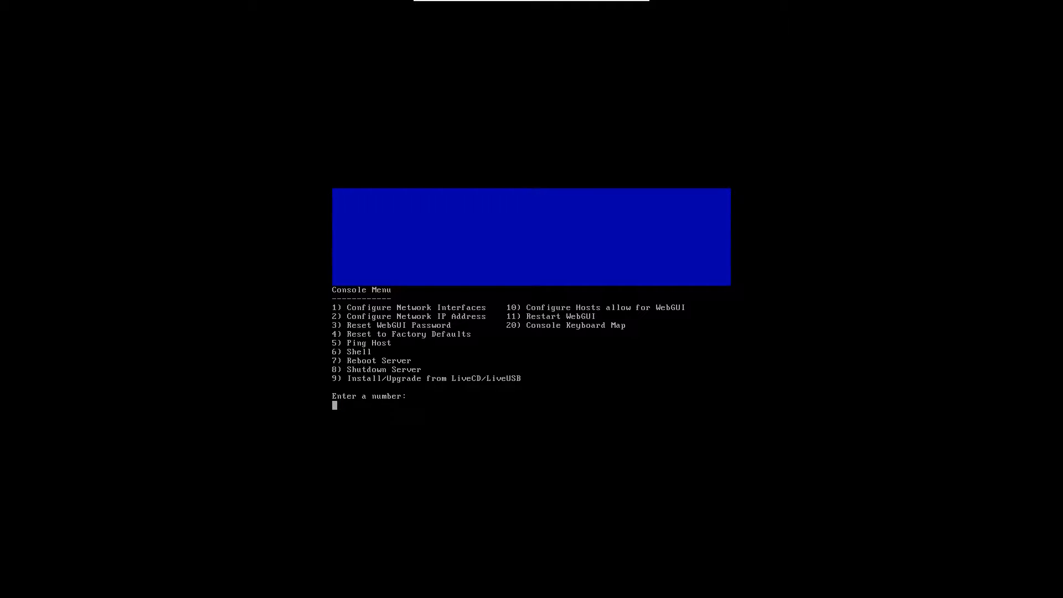
Step: Choose option 8 and confirm Yes to shut down and boot the installed system
type("8")
key("Delete")
key("BackSpace")
key("BackSpace")
key("BackSpace")
key("BackSpace")
key("BackSpace")
type("8")
key("Return")
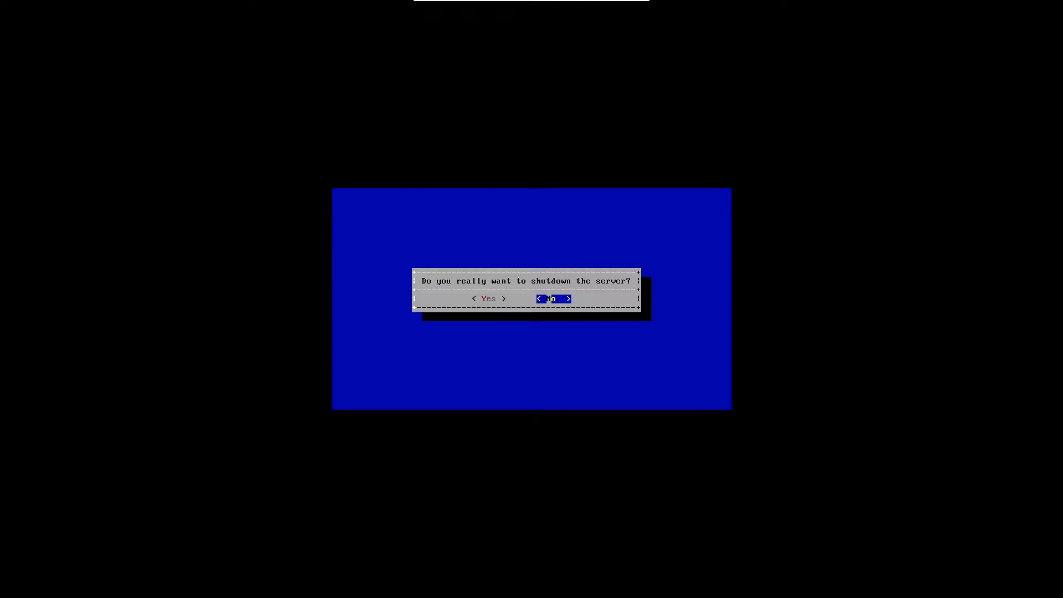
key("Left")
key("Return")
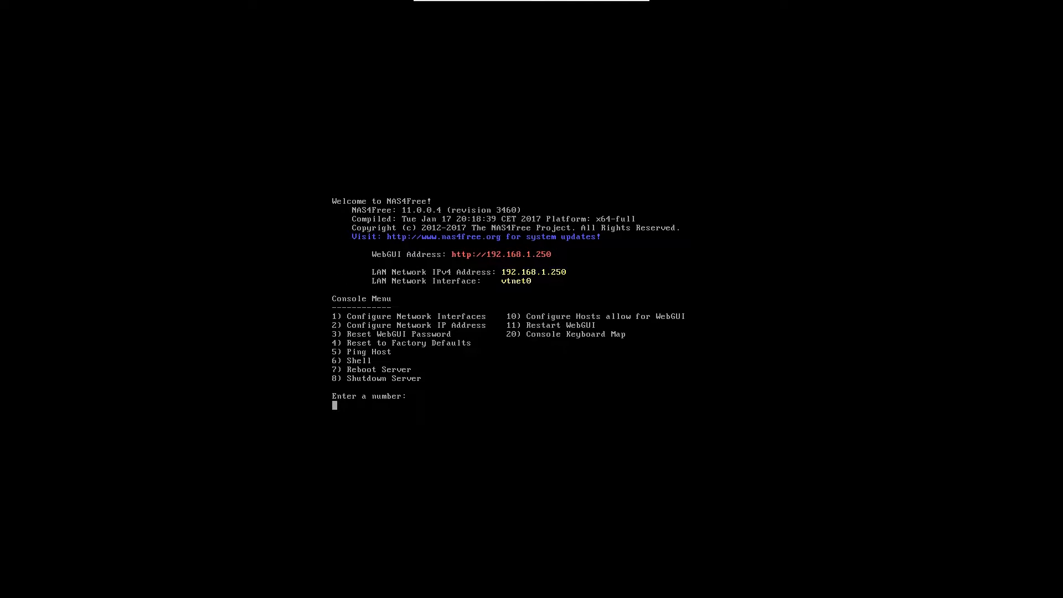
Step: Decline DHCP and give the LAN static address 192.168.1.250 with a 24-bit mask
type("2")
key("Return")
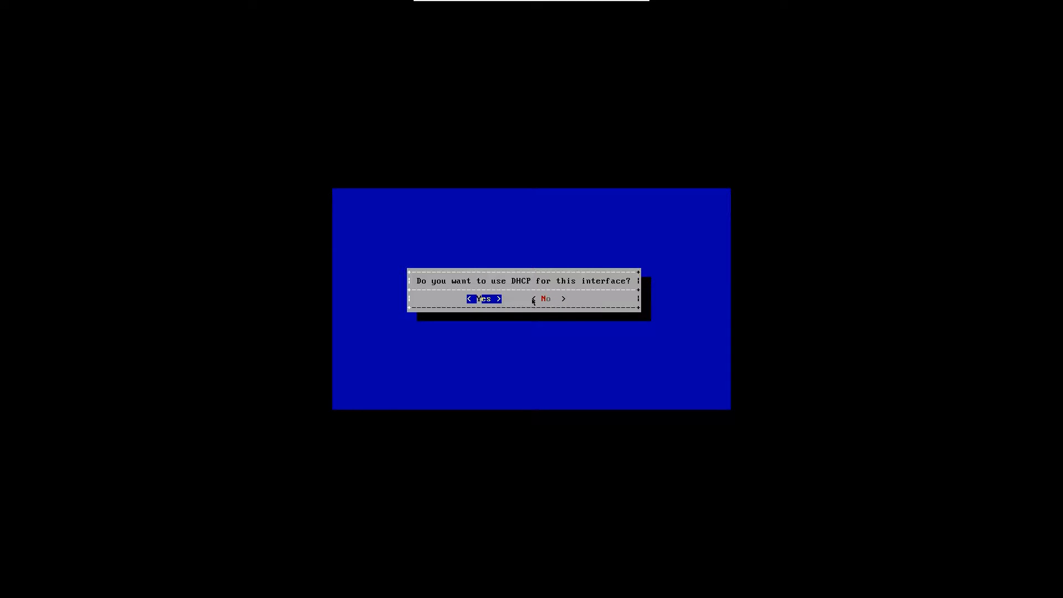
key("Right")
key("Return")
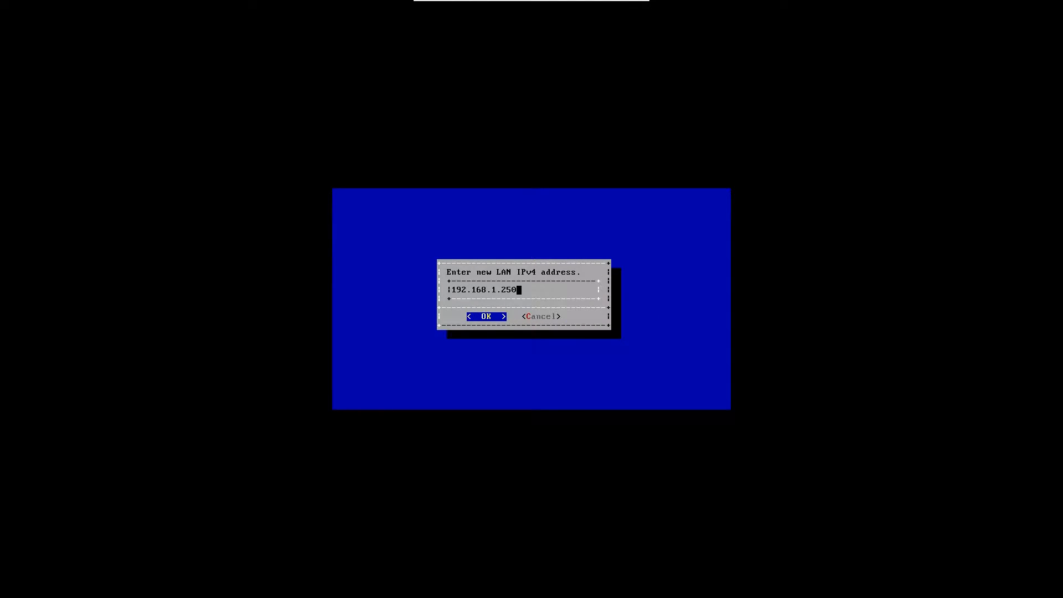
key("Return")
key("Return")
type("192,168,1,2")
key("BackSpace")
Step: Set gateway and DNS to 192.168.1.1, decline IPv6, and apply the LAN settings
key("BackSpace")
key("BackSpace")
key("BackSpace")
key("BackSpace")
key("BackSpace")
key("BackSpace")
key("BackSpace")
type(".168.1.1")
key("Return")
type("192,168,")
key("BackSpace")
key("BackSpace")
key("BackSpace")
key("BackSpace")
key("BackSpace")
type(".168,")
key("BackSpace")
type(".1.1")
key("Return")
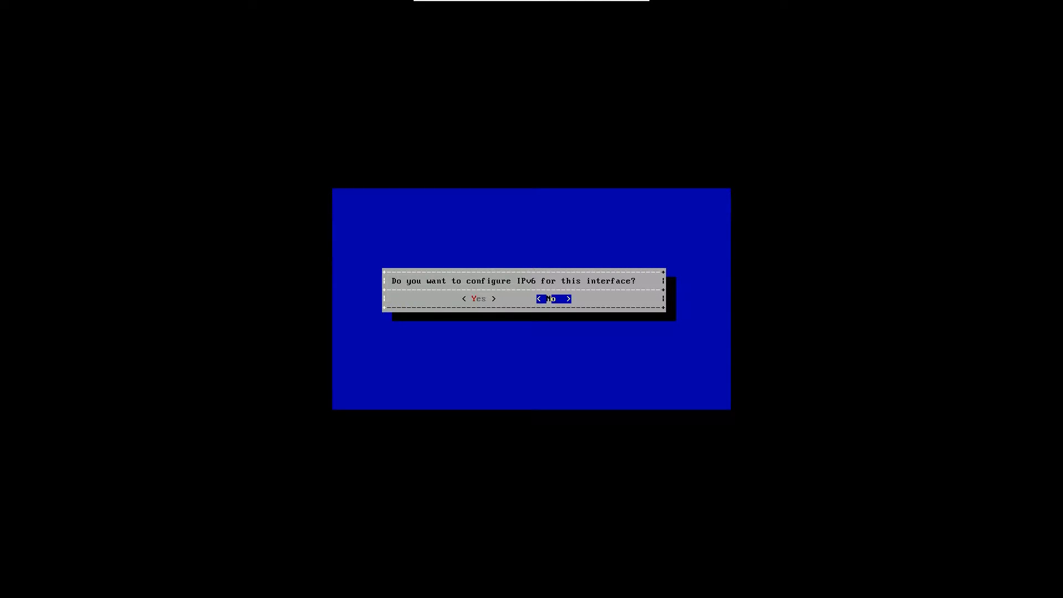
key("Return")
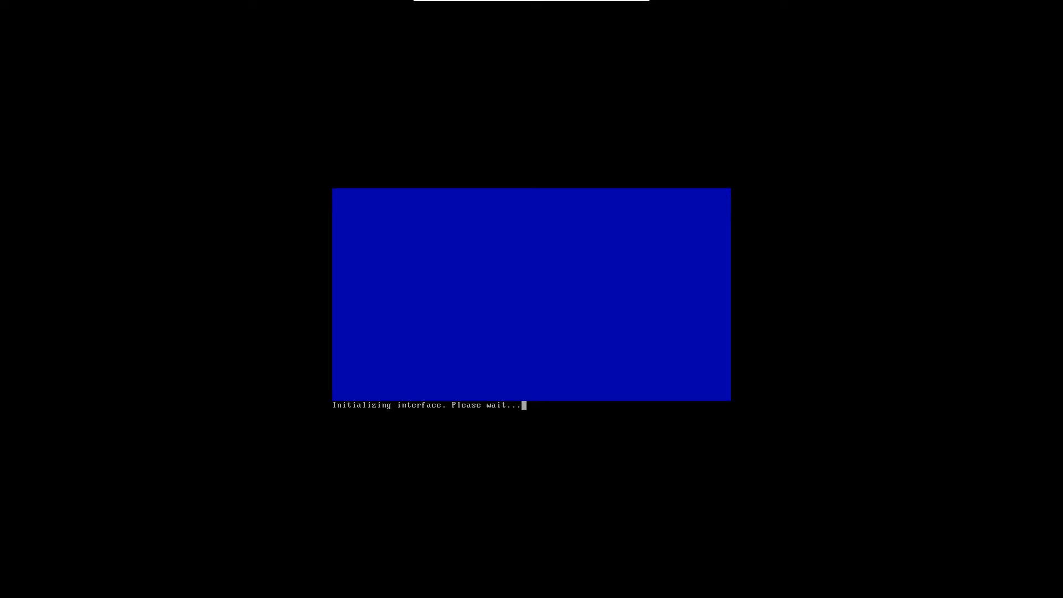
key("Return")
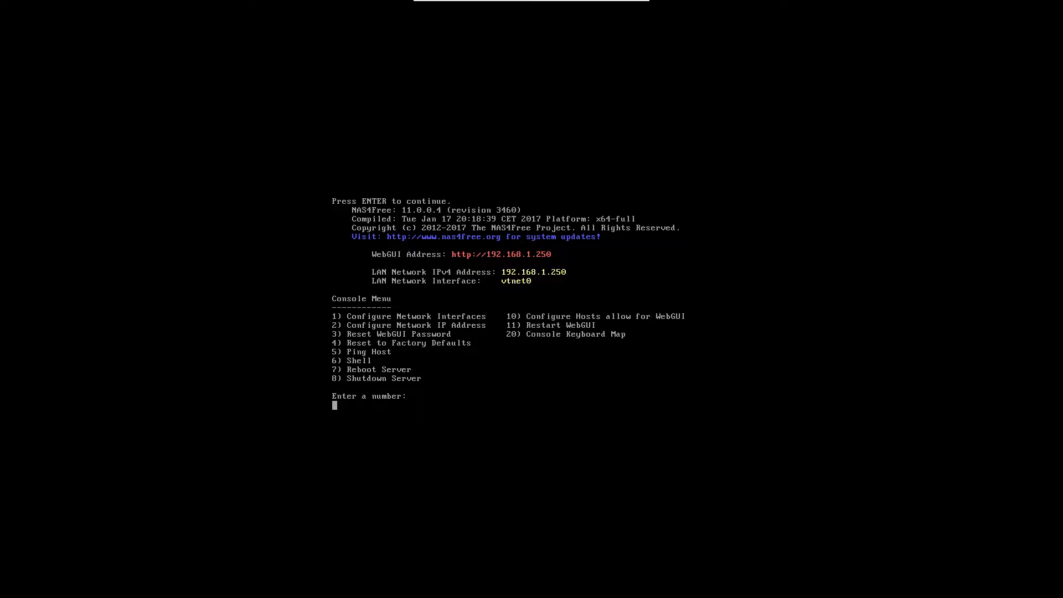
Step: Reset WebGUI hosts allow to LAN only with console option 10
type("10")
key("Return")
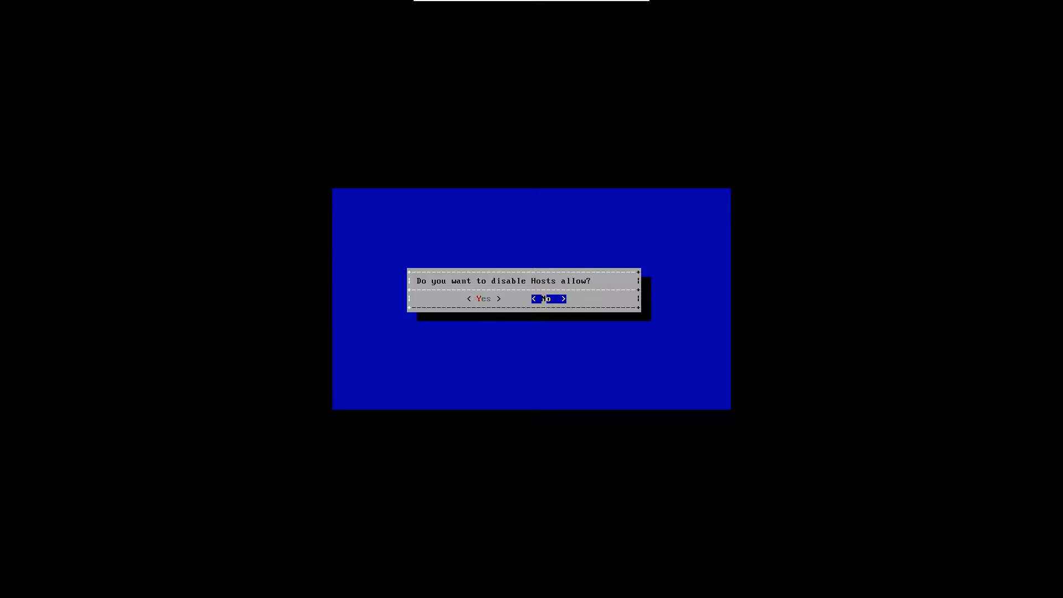
key("Return")
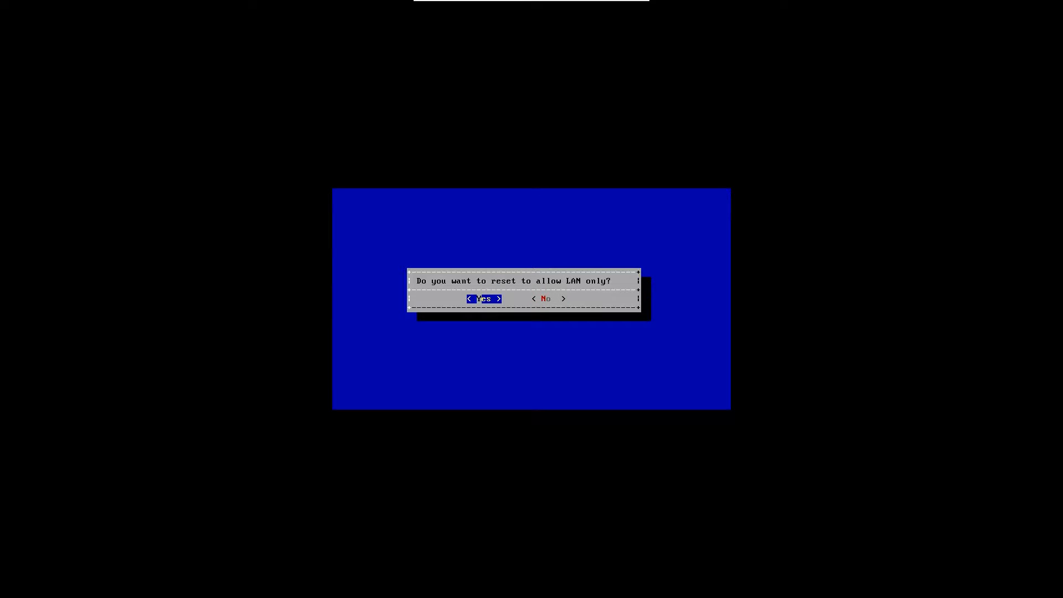
key("Return")
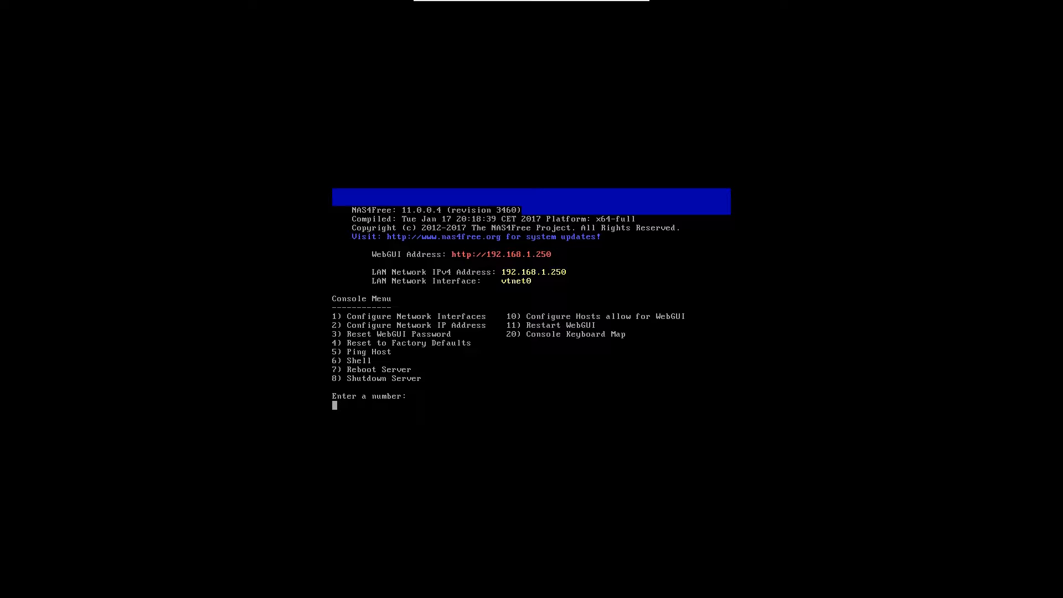
key("alt+Tab")
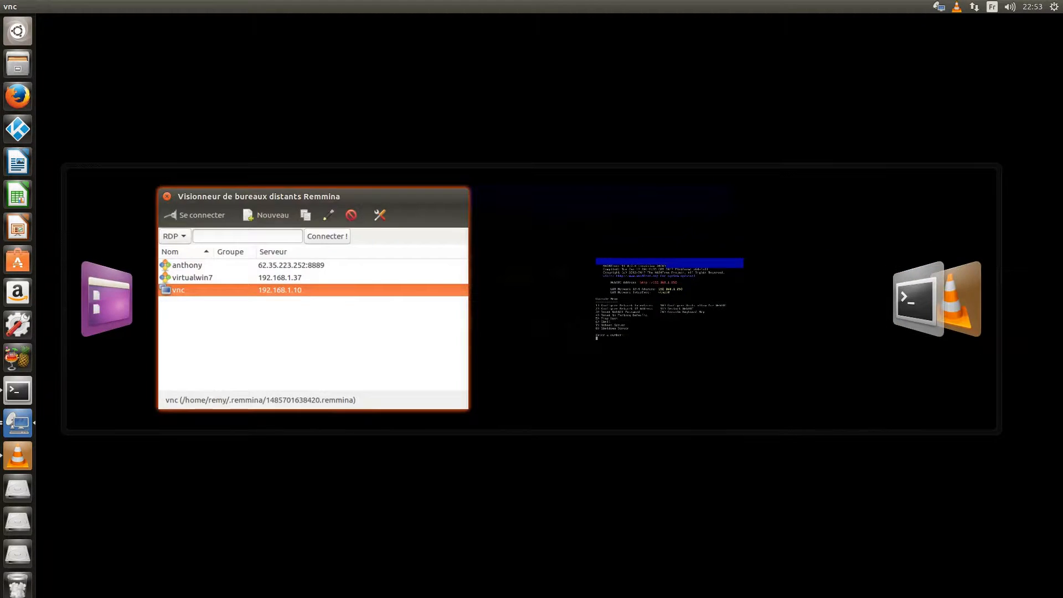
Step: Open 192.168.1.250 in Firefox and log in as admin with the account password
left_click(18, 97)
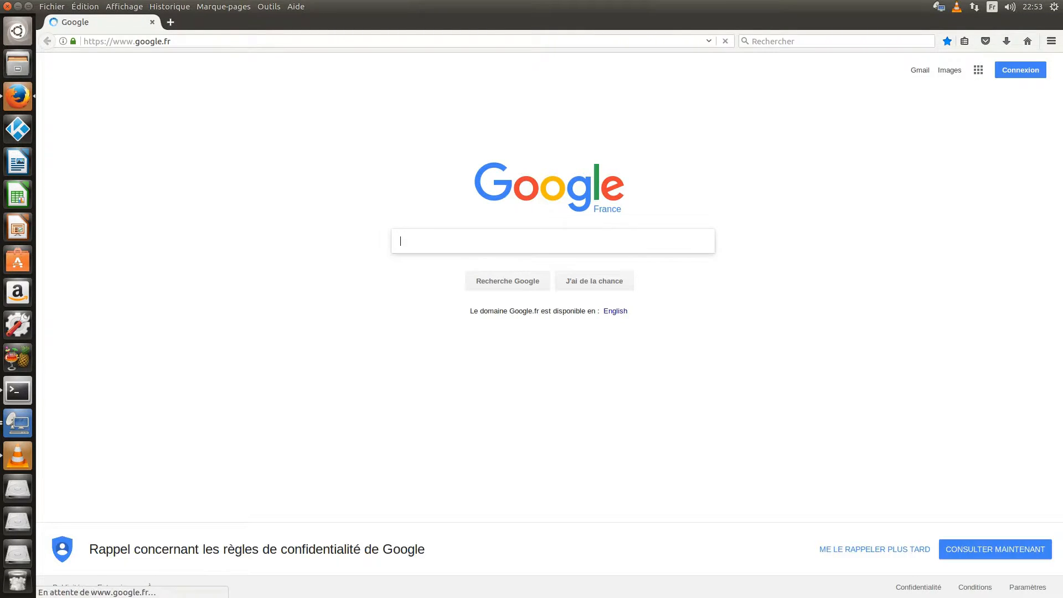
left_click_drag(170, 41, 83, 41)
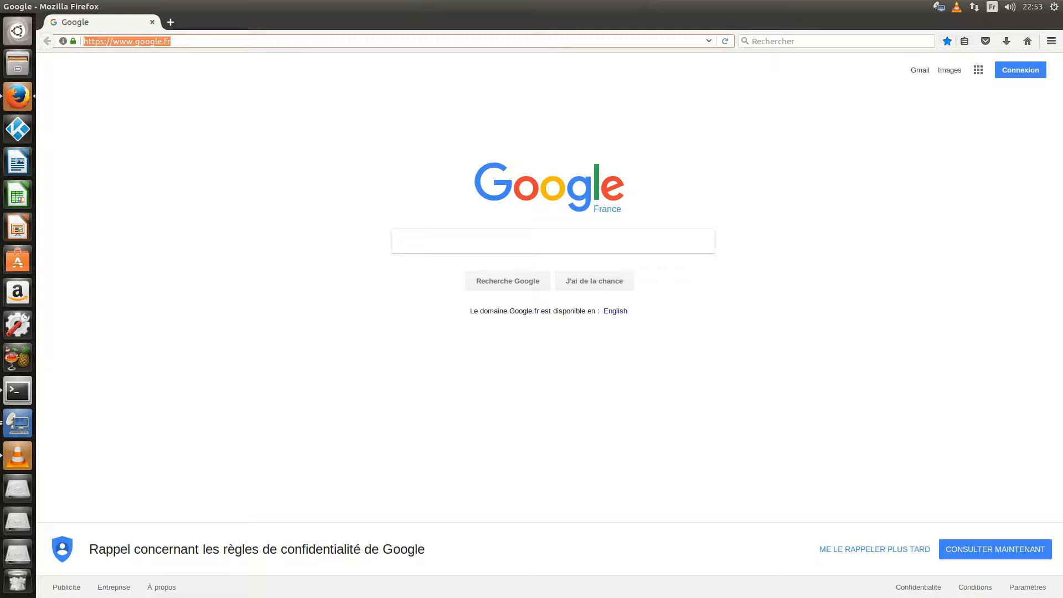
type("192.1")
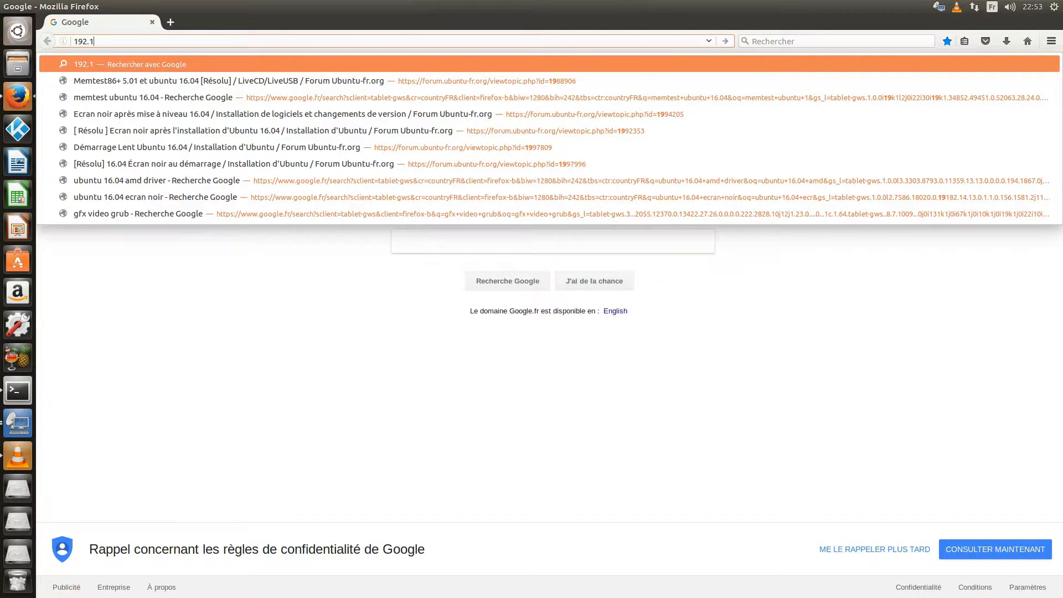
type("68.1.25")
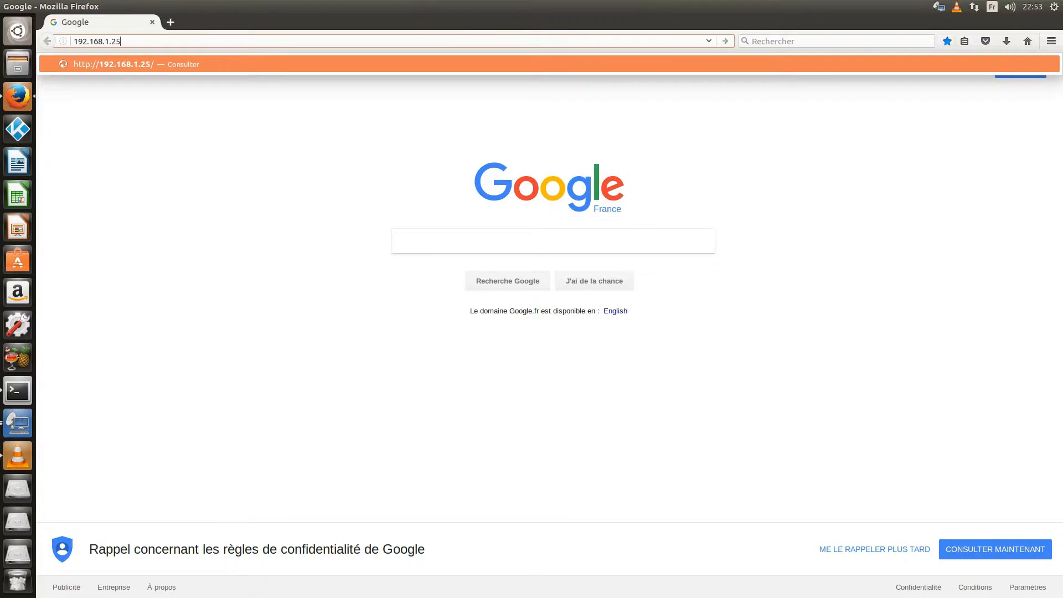
type("0")
key("Return")
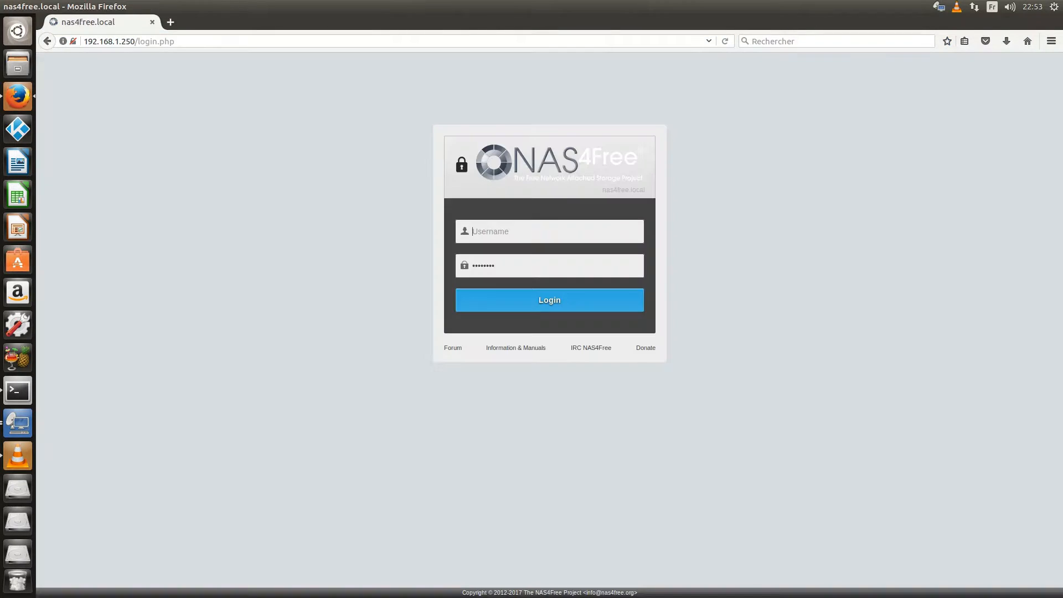
type("admin")
key("Tab")
type("••••••••")
key("Return")
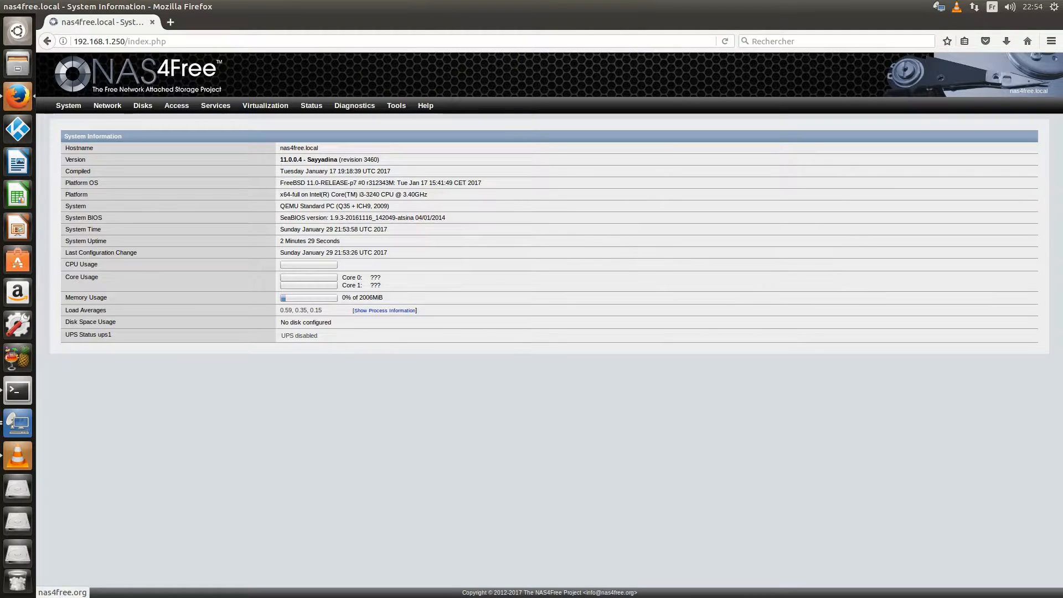
Step: Set the interface language to Français in System > General and save
left_click(64, 115)
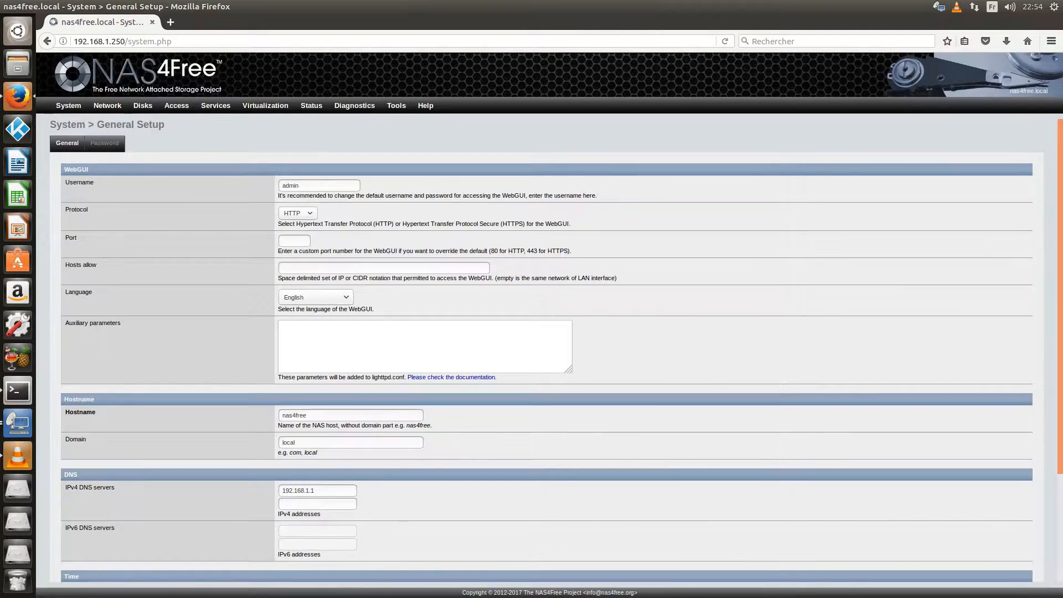
left_click(316, 298)
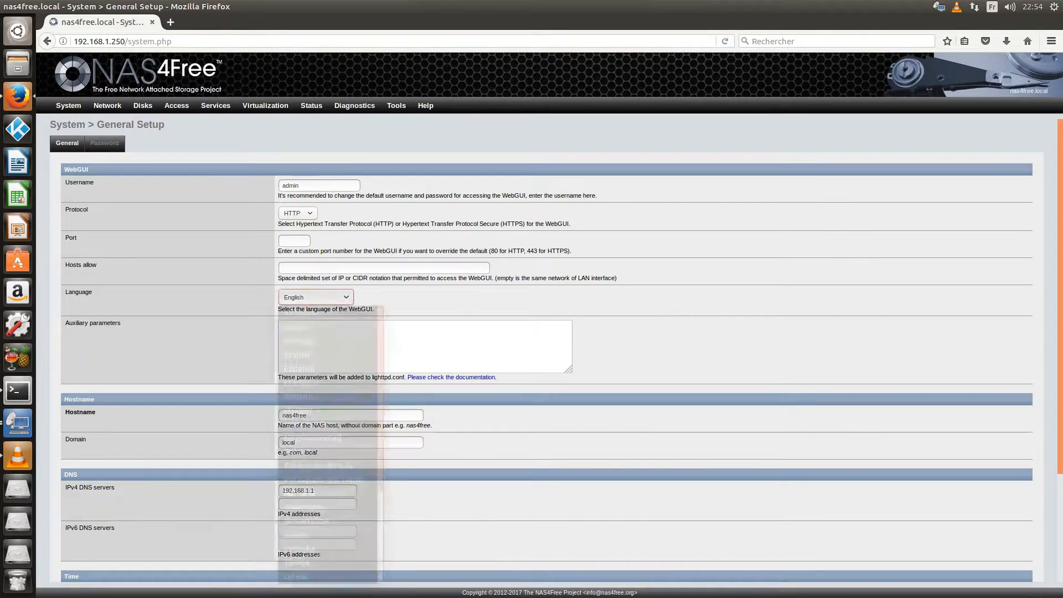
key("Return")
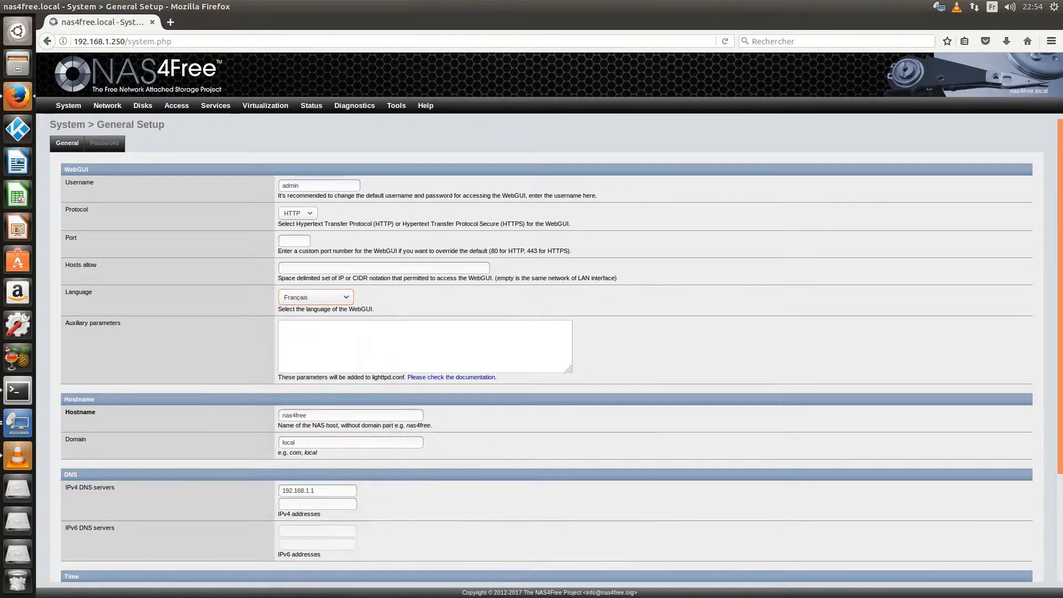
scroll(547, 351, "down", 5)
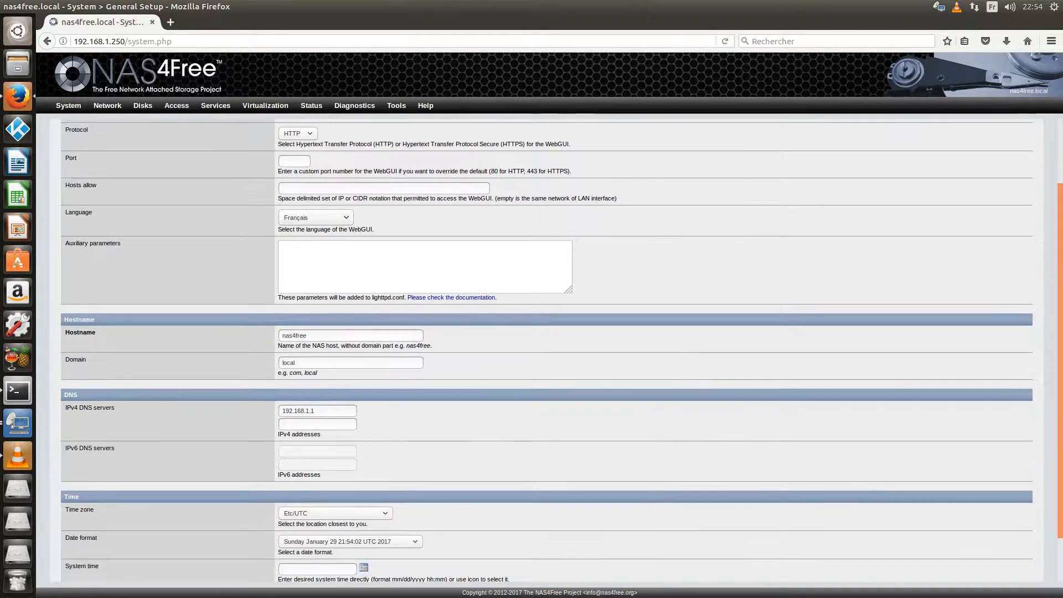
left_click(76, 565)
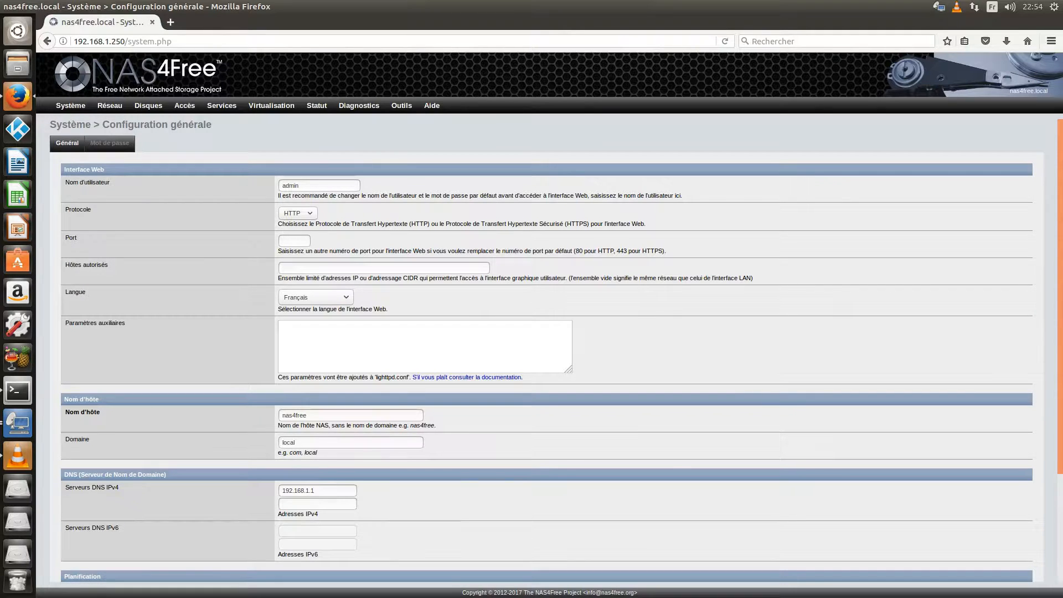
key("F11")
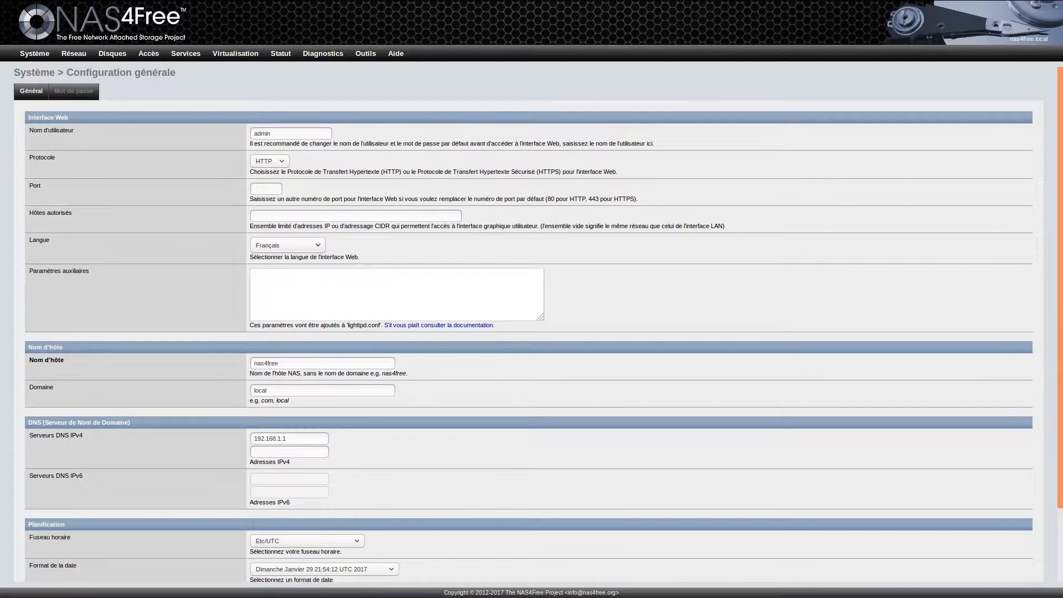
Step: Set the web protocol to HTTPS and the time zone to Etc/GMT+1, then save
left_click(270, 161)
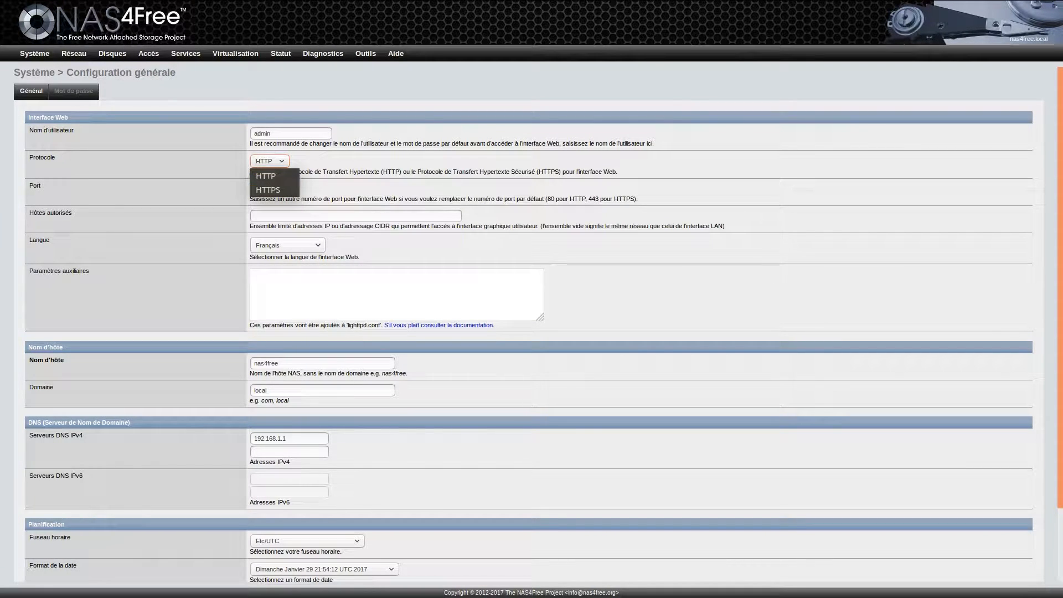
left_click(269, 190)
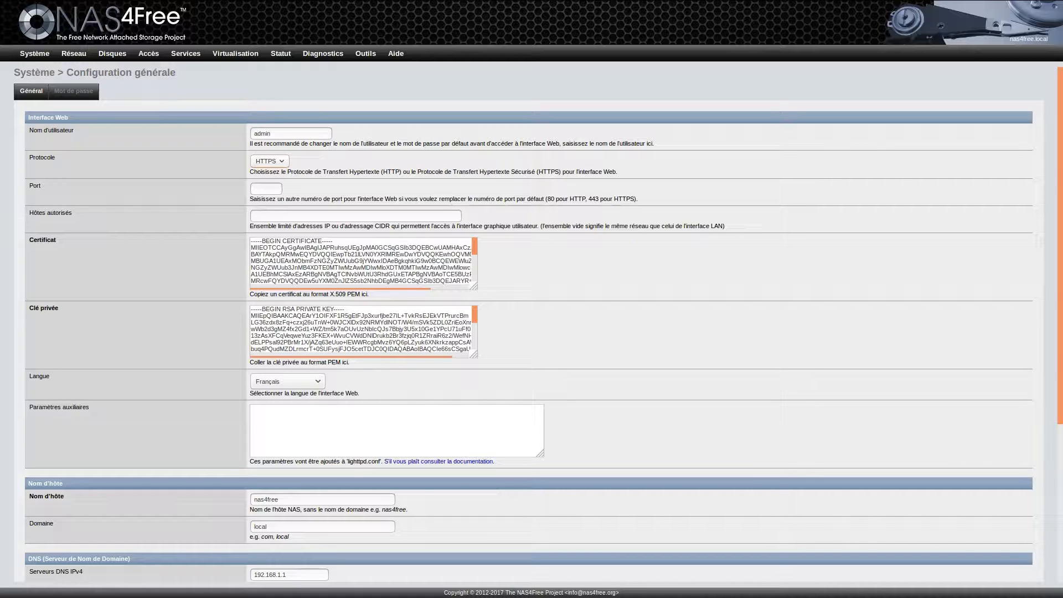
scroll(531, 327, "down", 2)
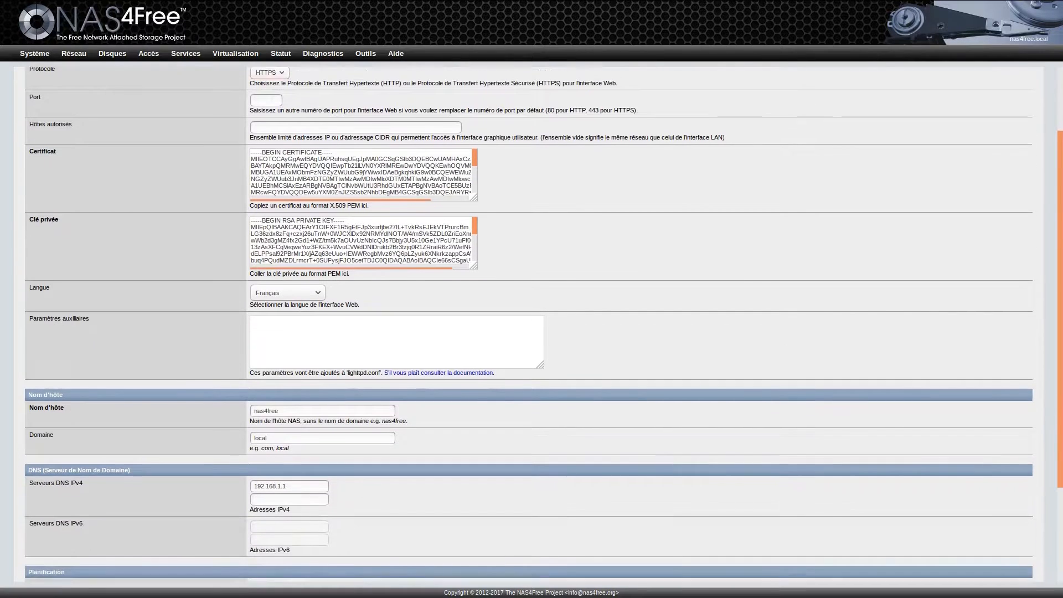
scroll(531, 326, "down", 2)
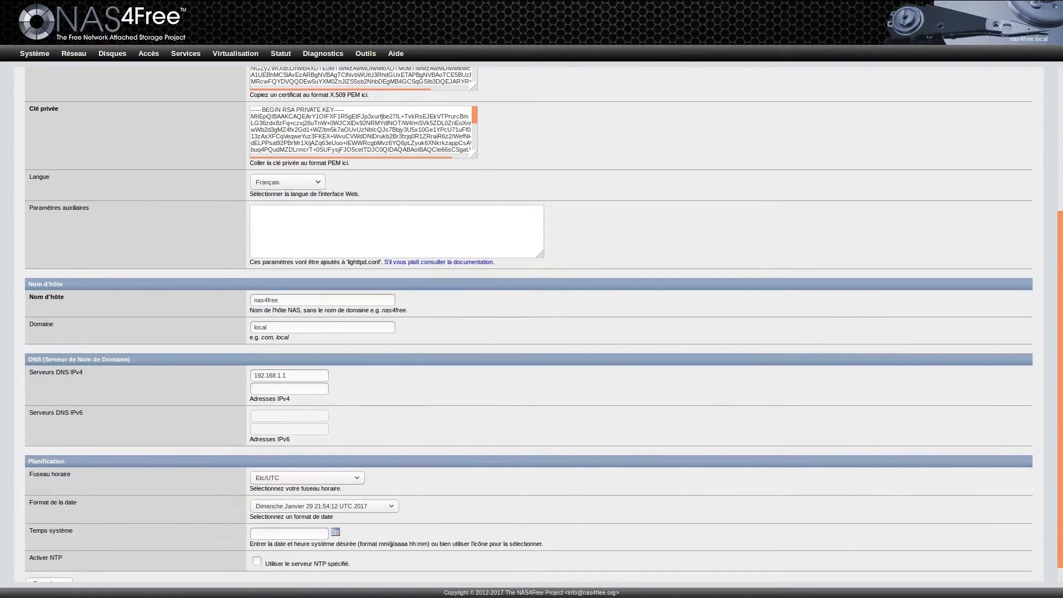
left_click(307, 478)
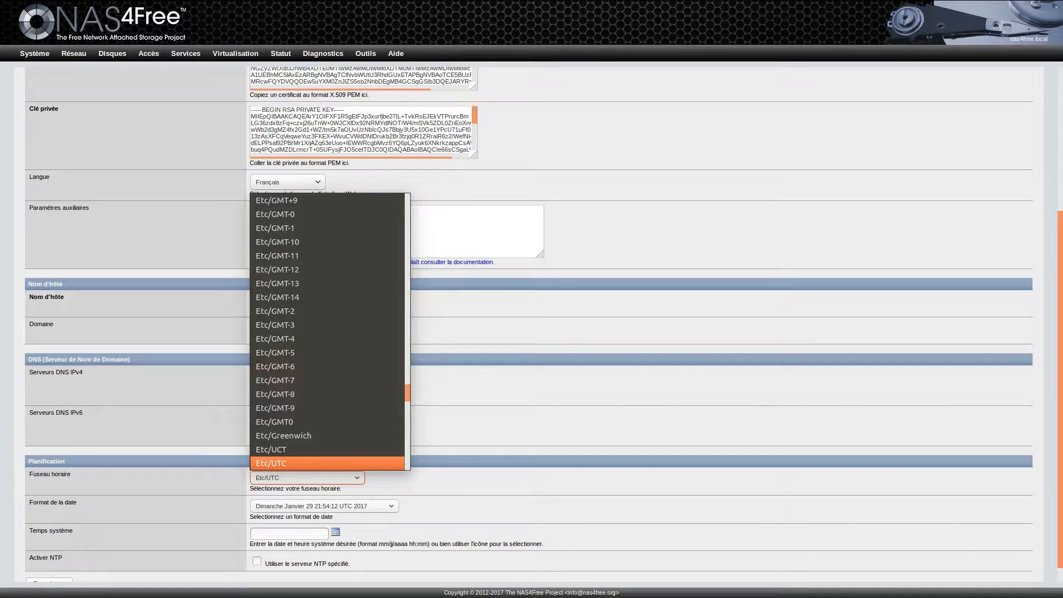
scroll(296, 288, "up", 5)
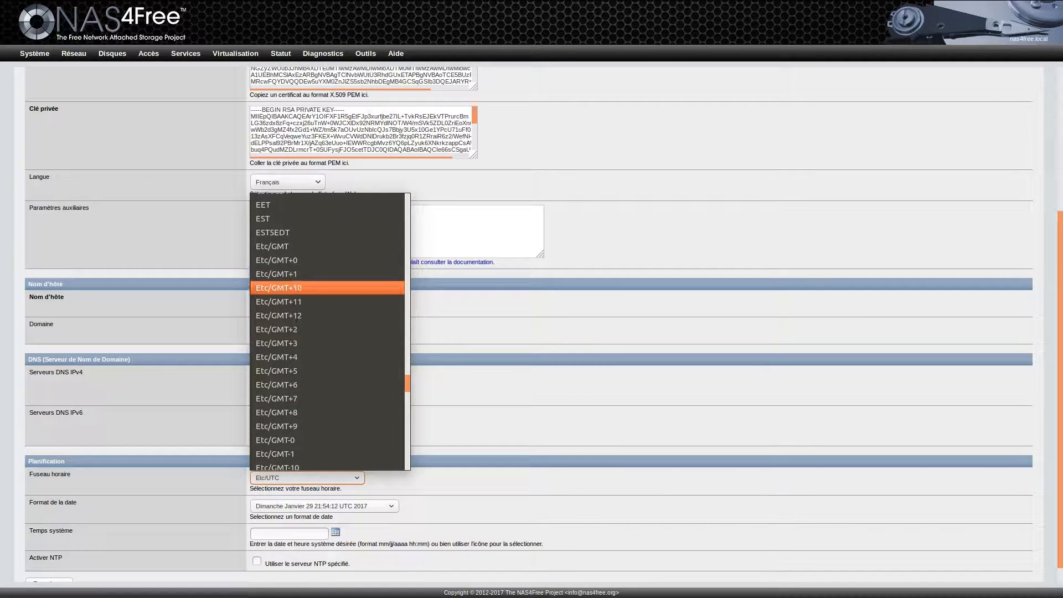
left_click(285, 273)
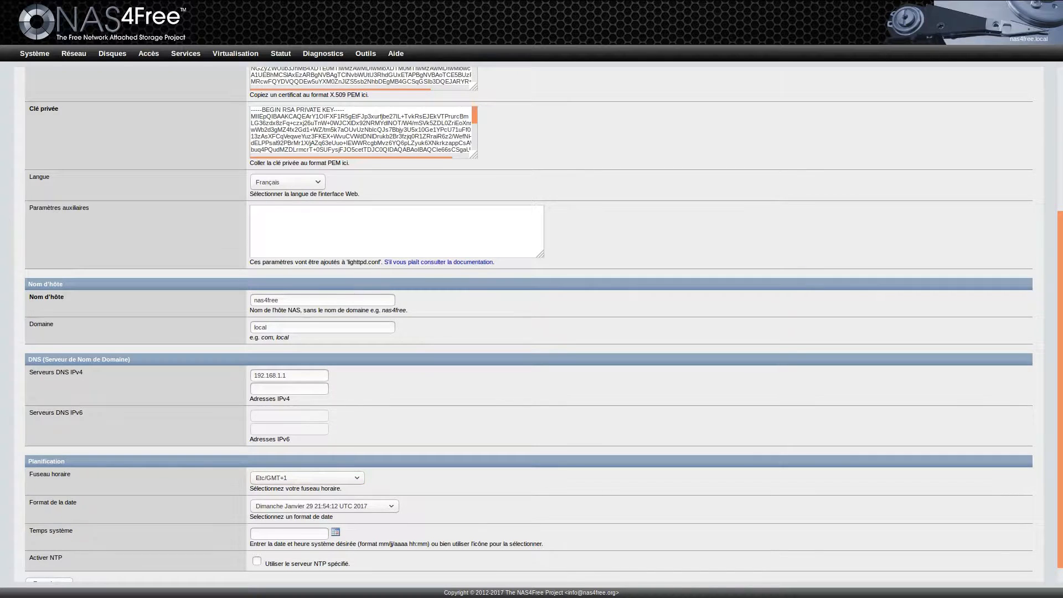
scroll(544, 325, "down", 1)
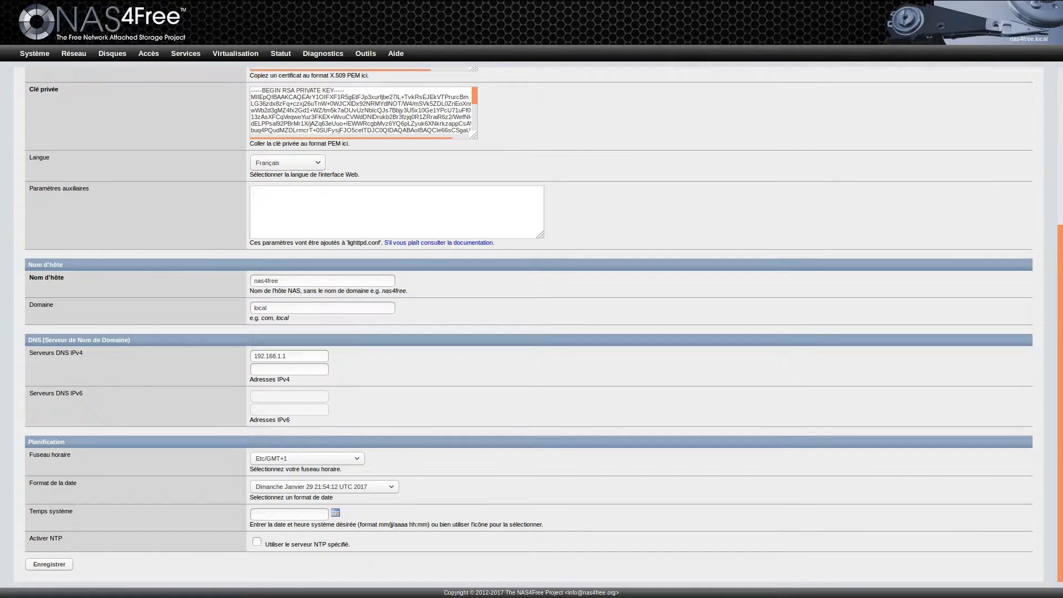
left_click(49, 563)
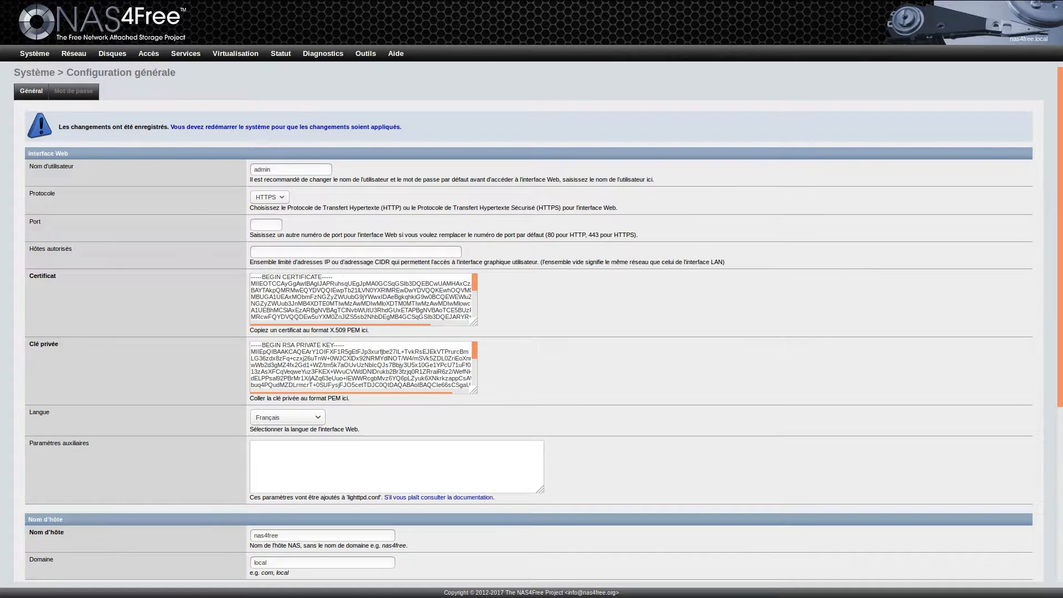
Step: Restart the server from the saved-changes notice, confirming with Oui
left_click(293, 127)
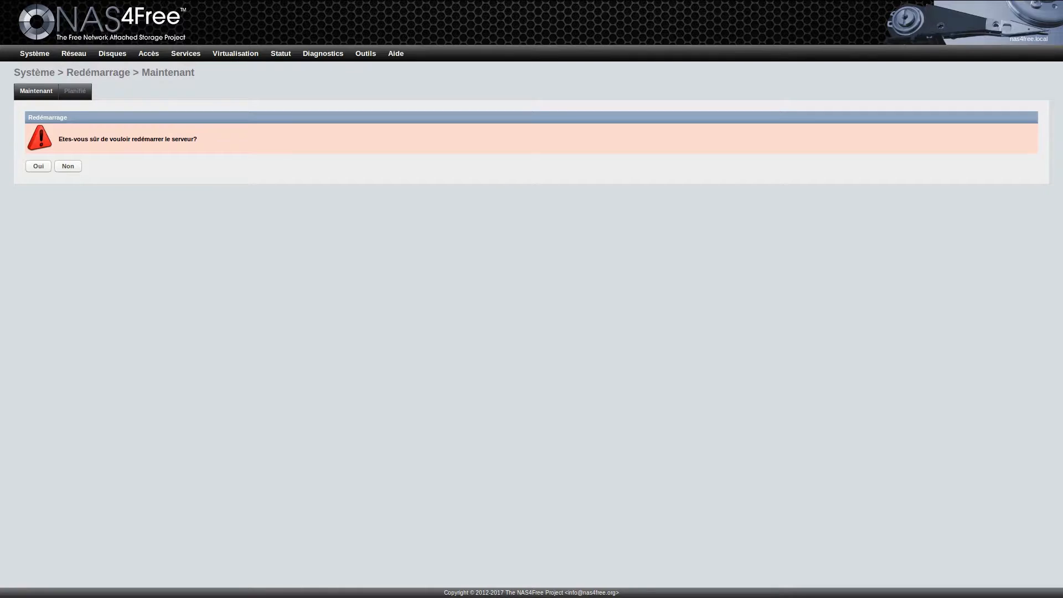
left_click(38, 167)
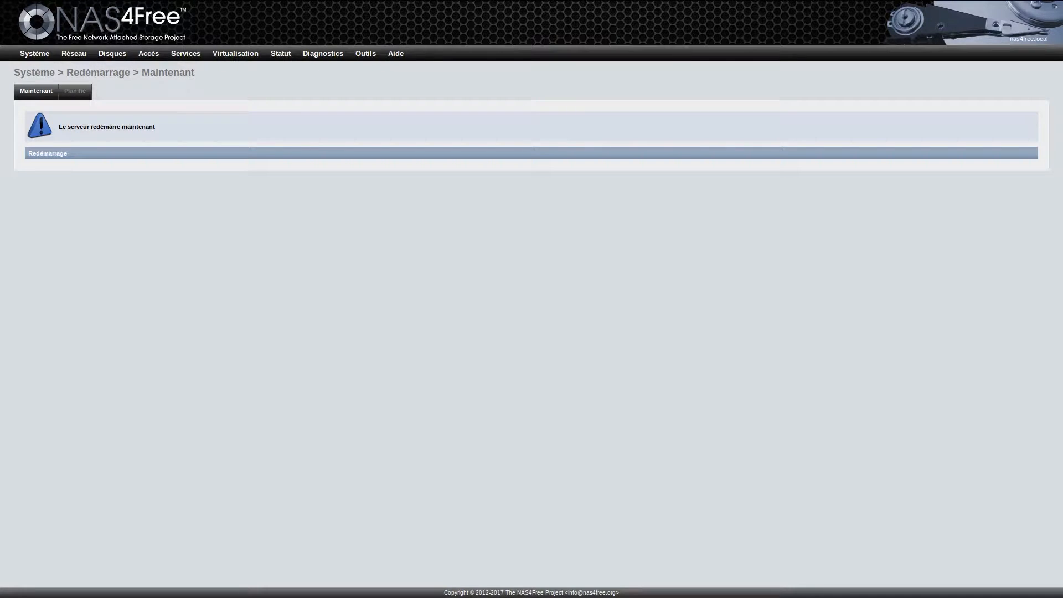
key("F11")
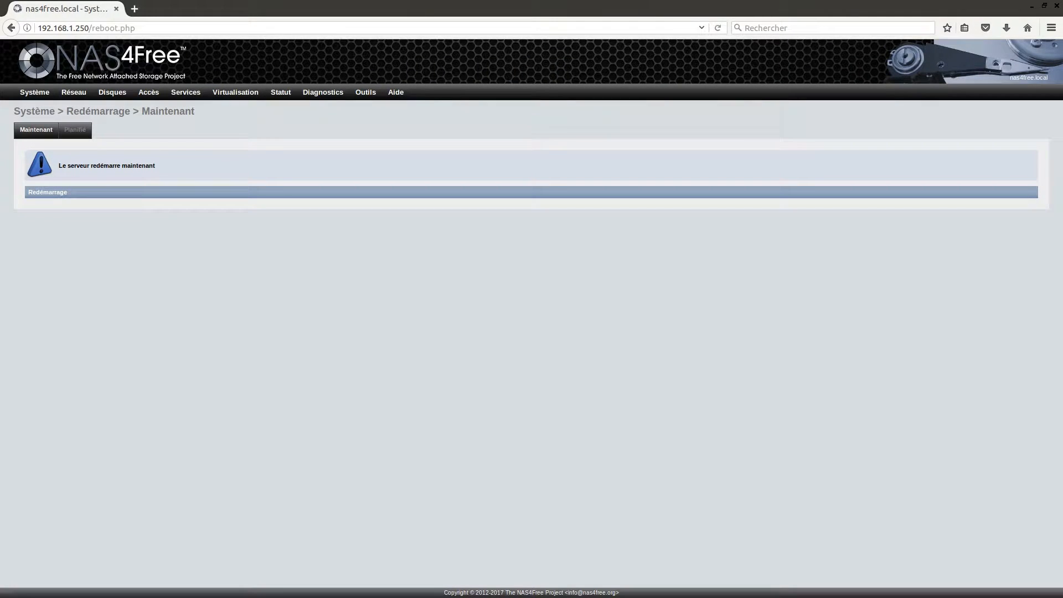
key("ctrl+l")
type("h")
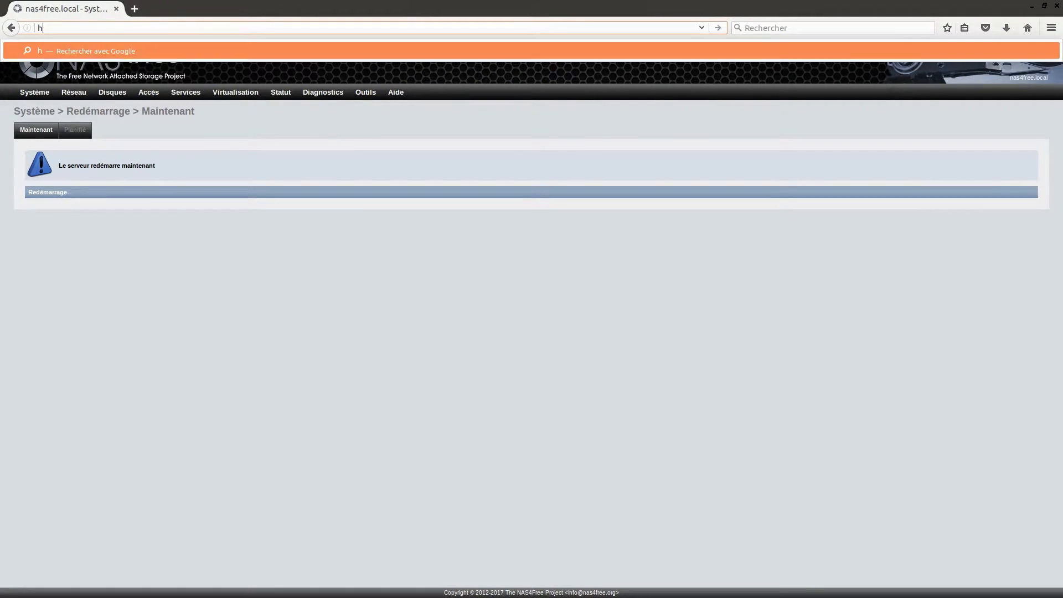
type("ttps:")
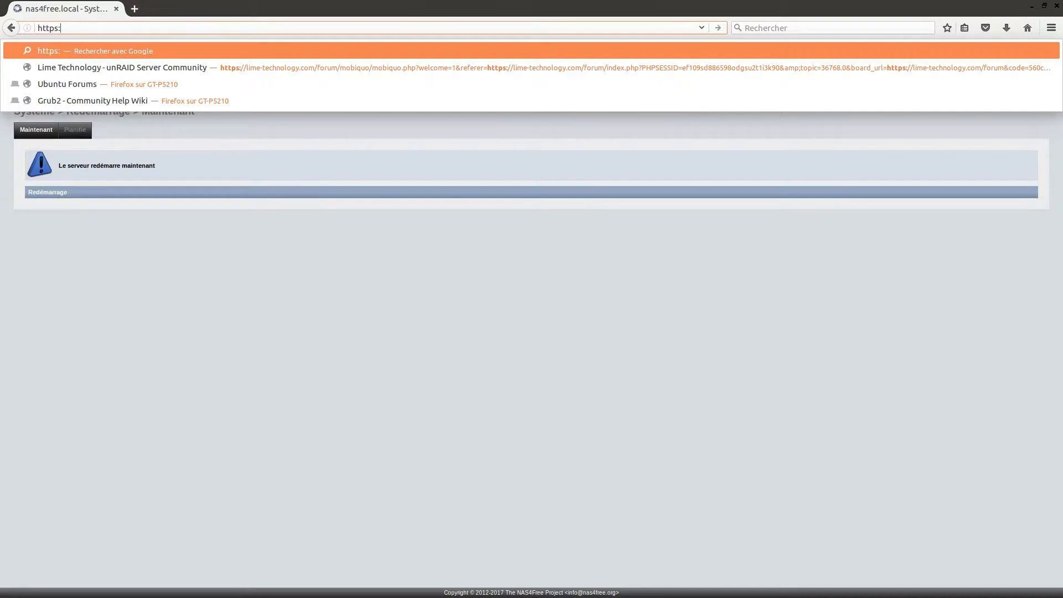
type("//19")
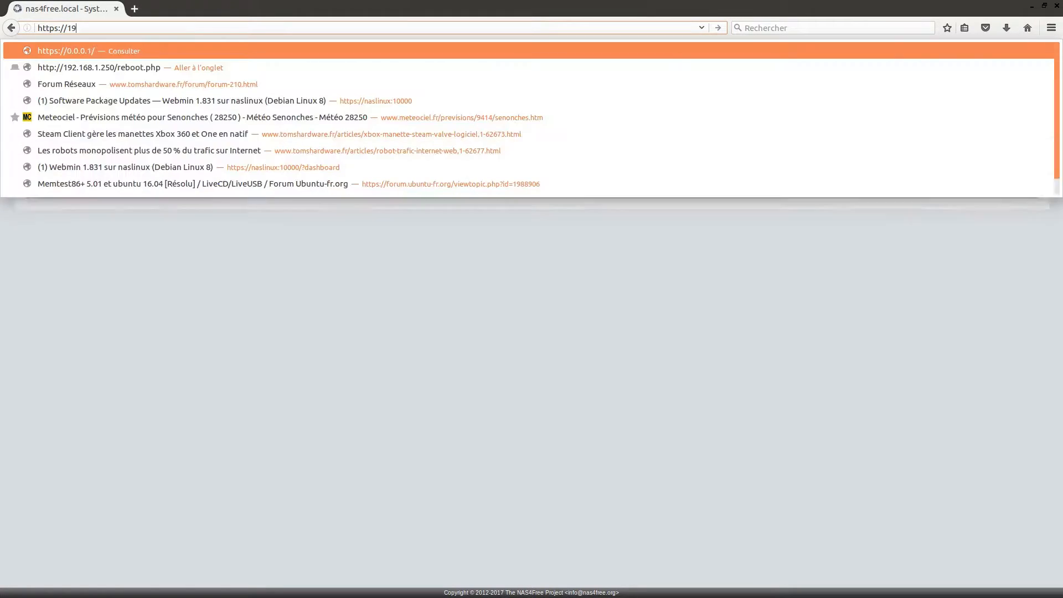
type("2.168.1.250")
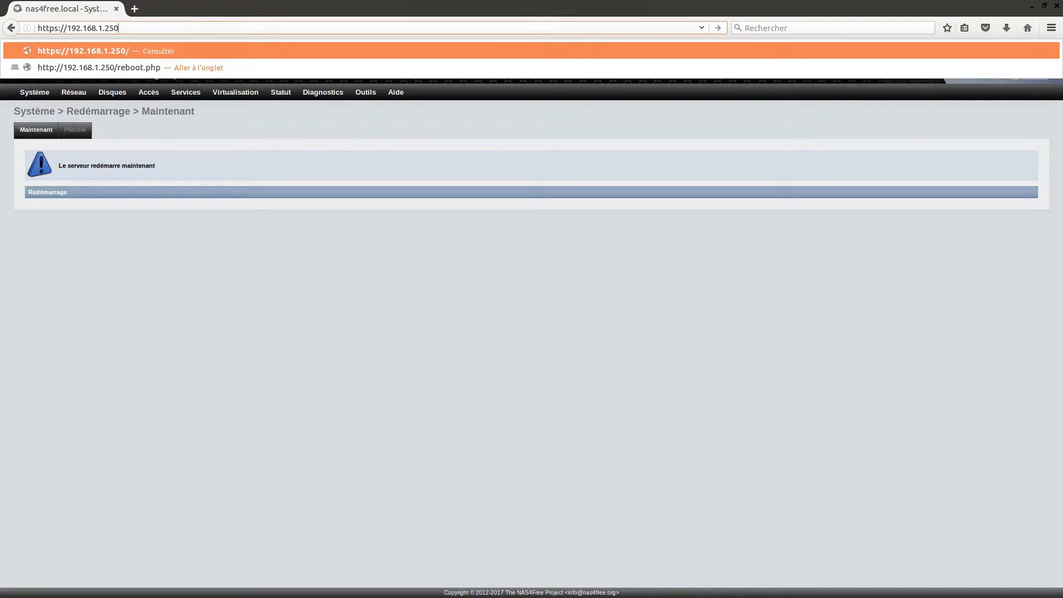
key("Return")
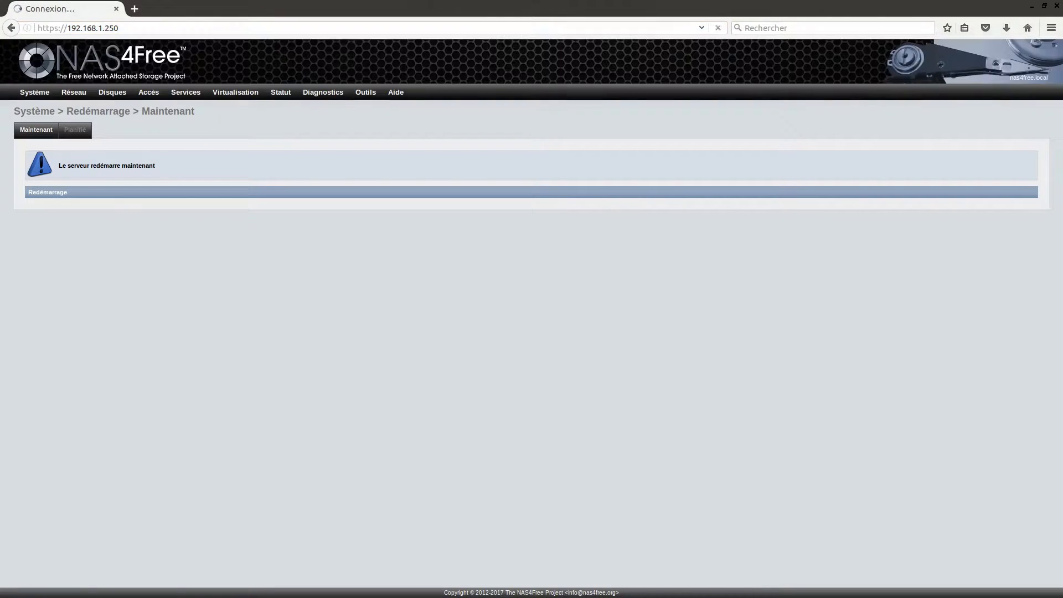
key("F11")
left_click(703, 329)
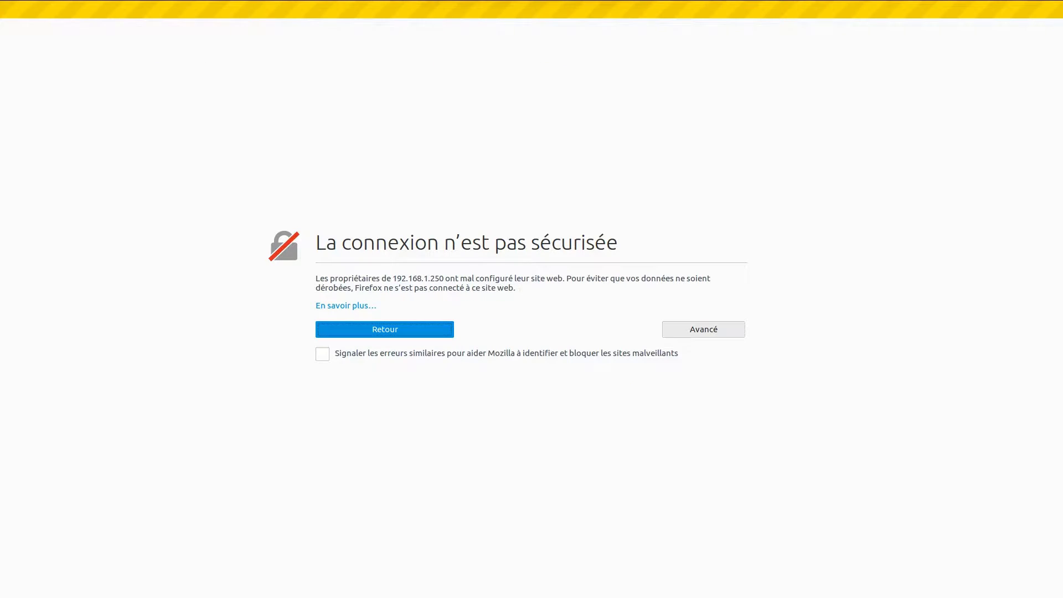
left_click(372, 460)
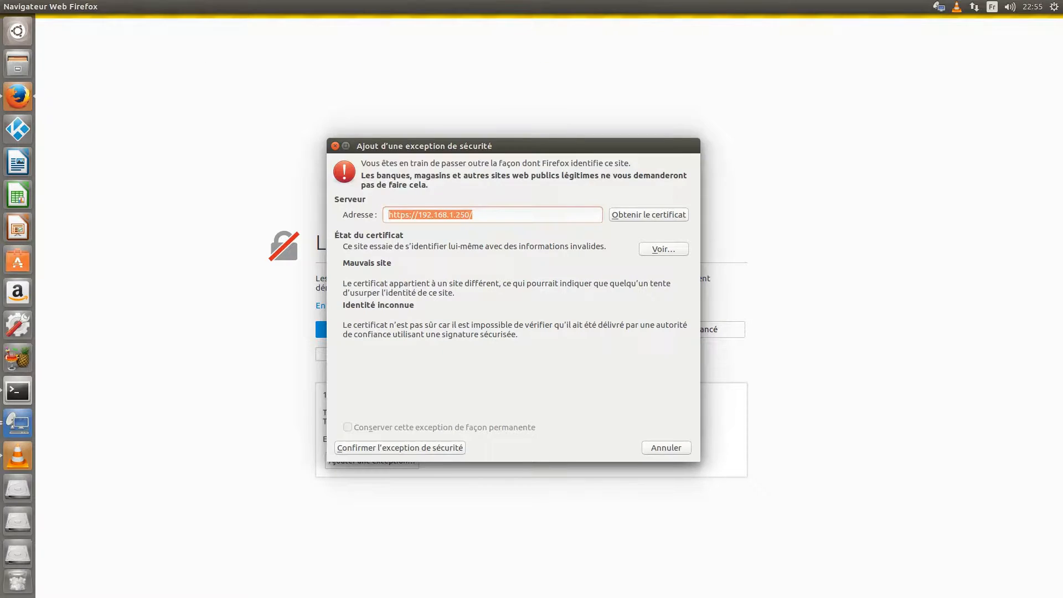
key("Return")
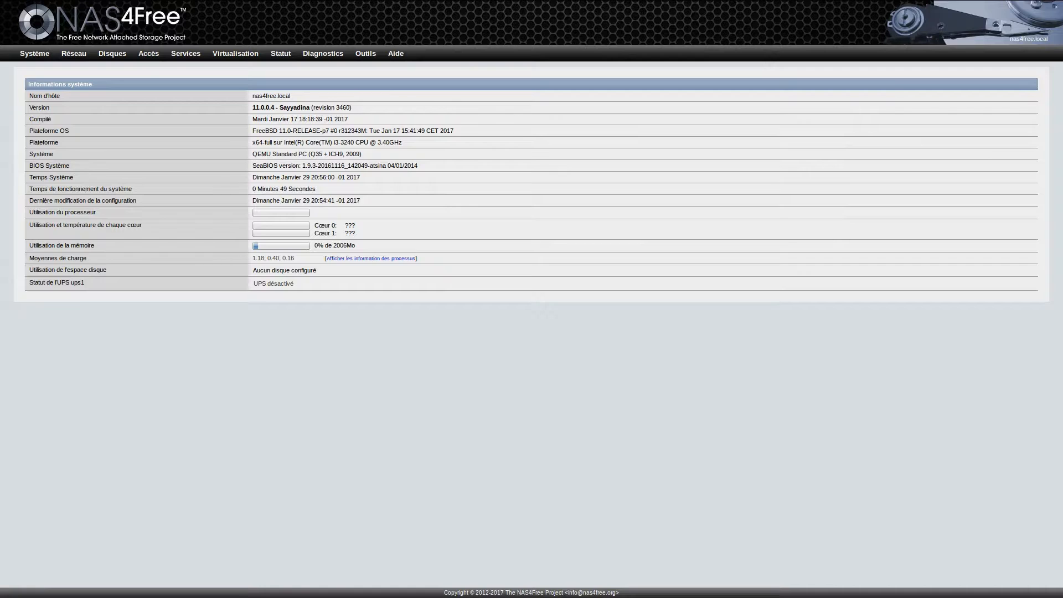
Step: Review Système > Général to verify HTTPS, Français and Etc/GMT+1 persisted
mouse_move(35, 53)
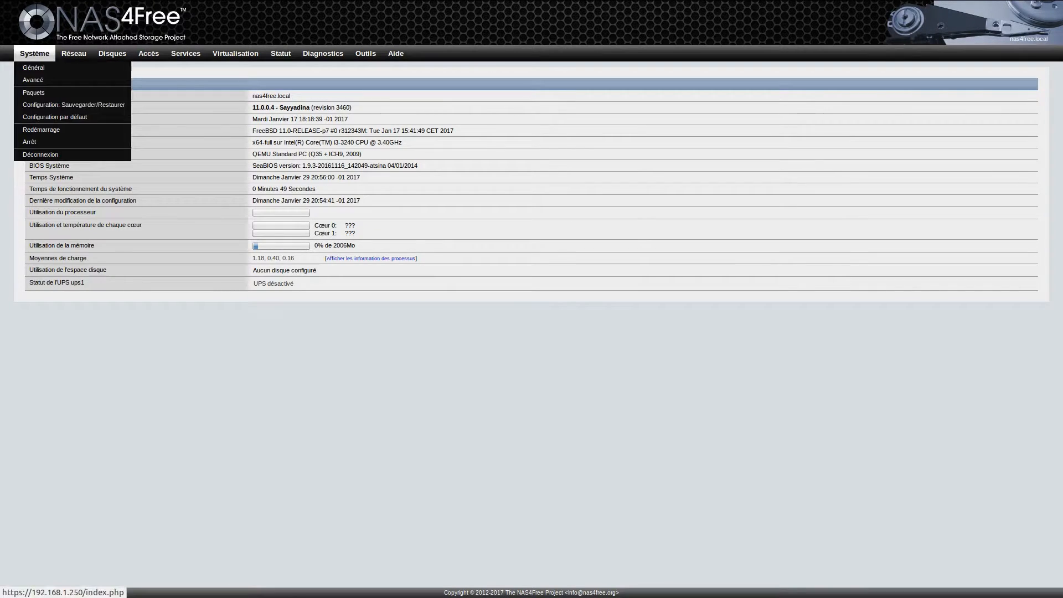
left_click(33, 67)
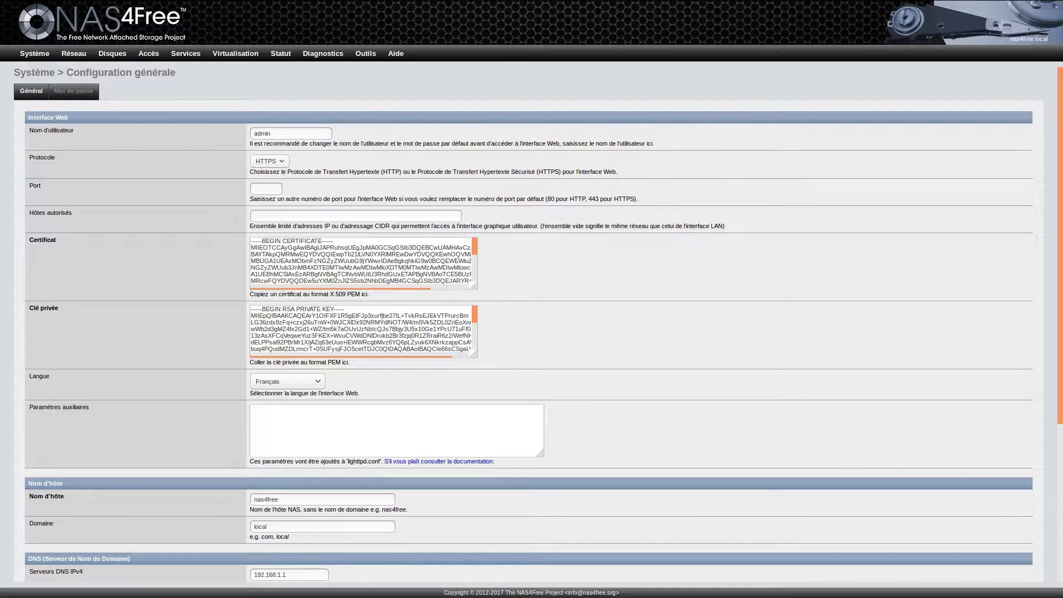
scroll(532, 327, "down", 4)
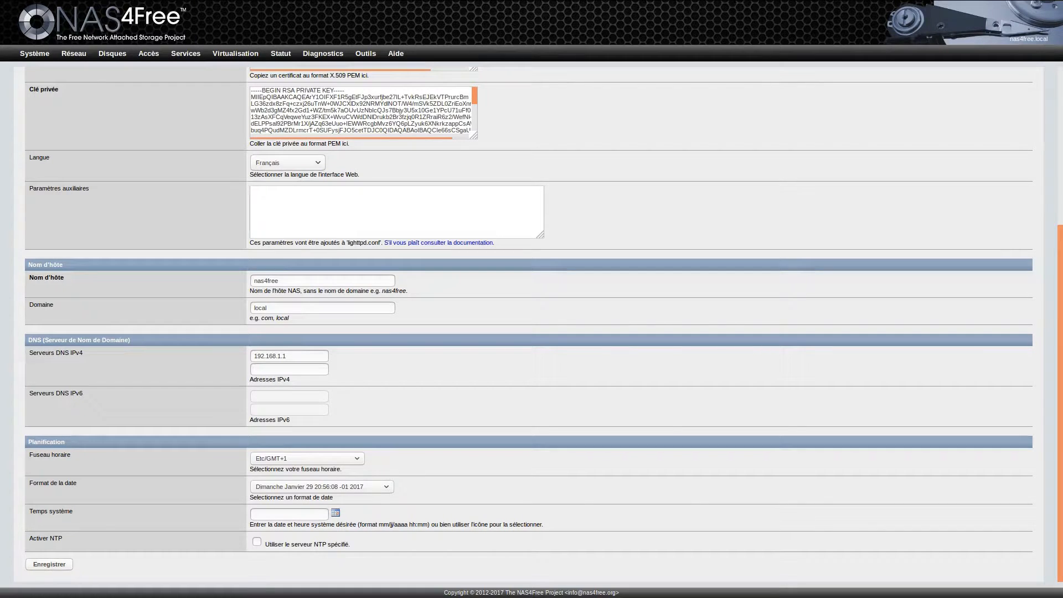
scroll(532, 327, "up", 4)
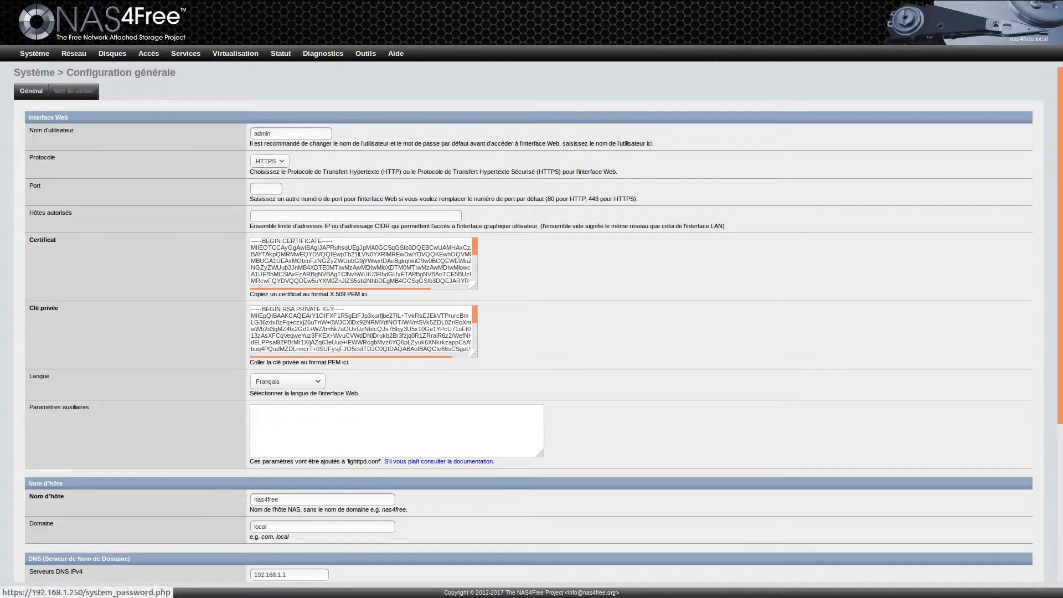
Step: Change the web interface administrator password on the Mot de passe page and save it
mouse_move(34, 53)
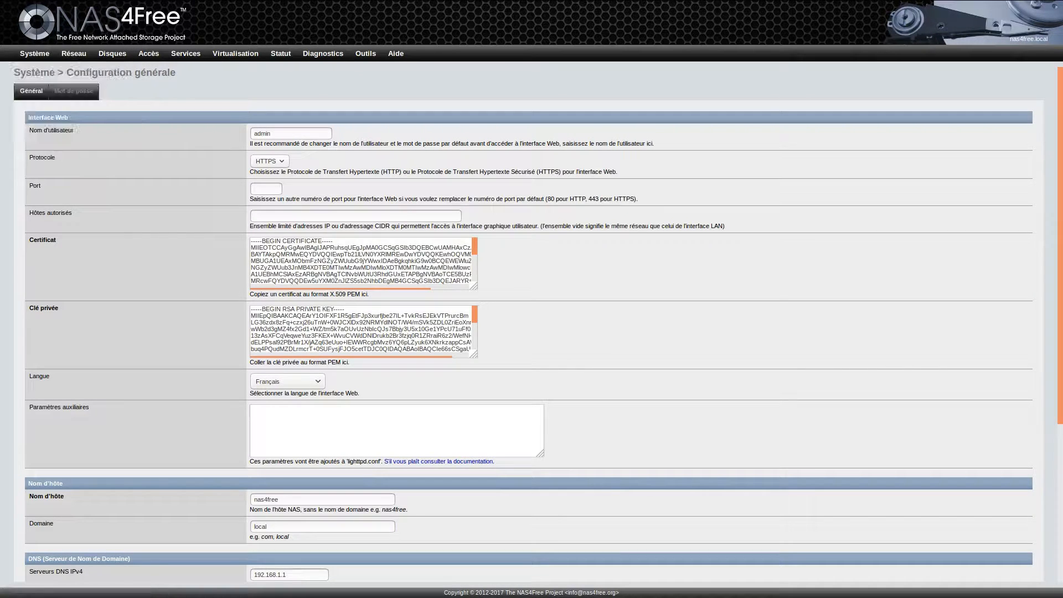
left_click(73, 91)
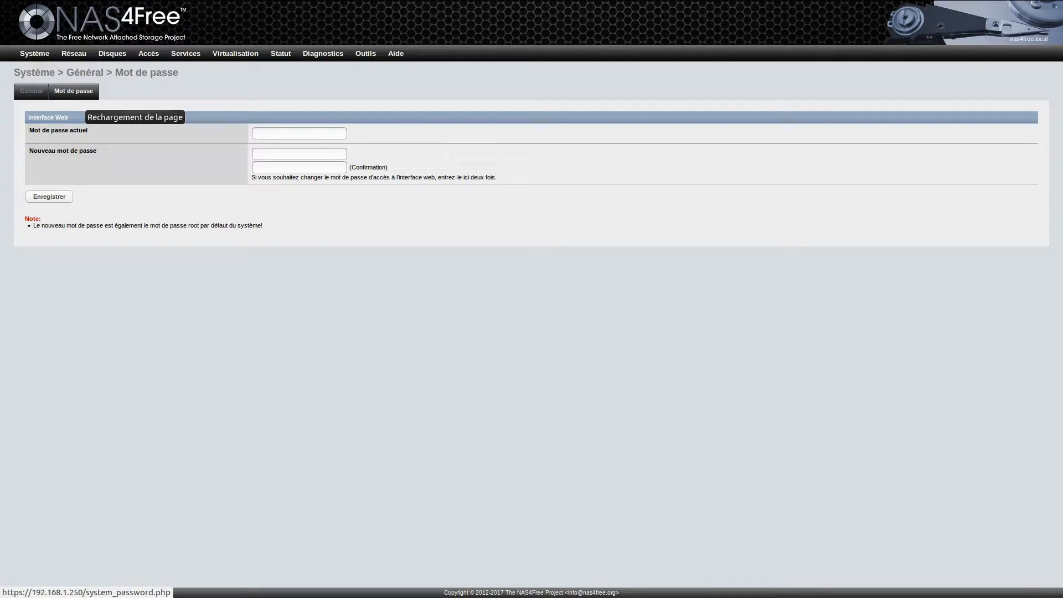
left_click(299, 134)
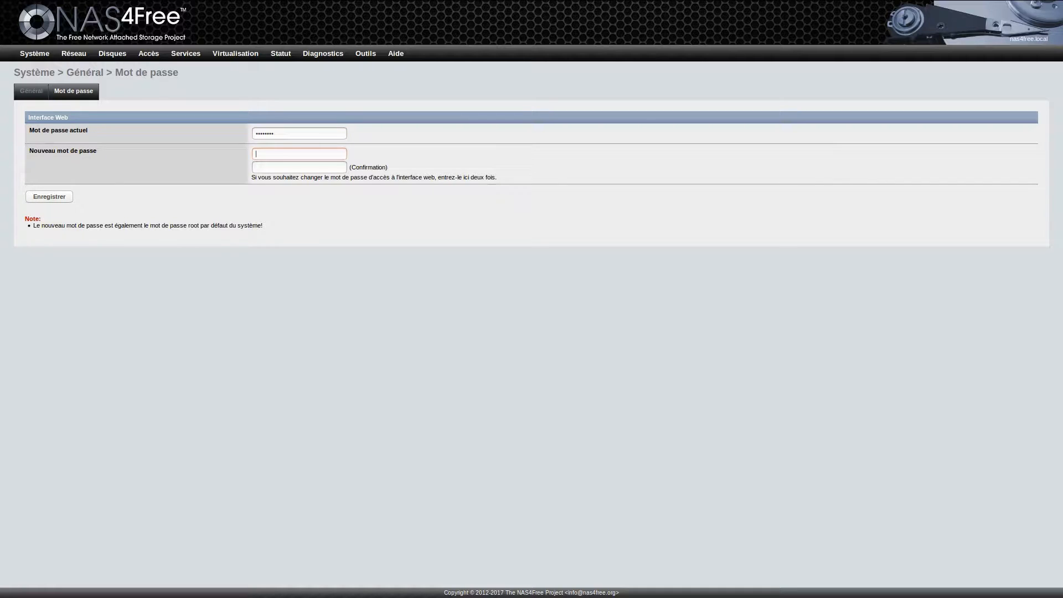
type("••••")
key("Return")
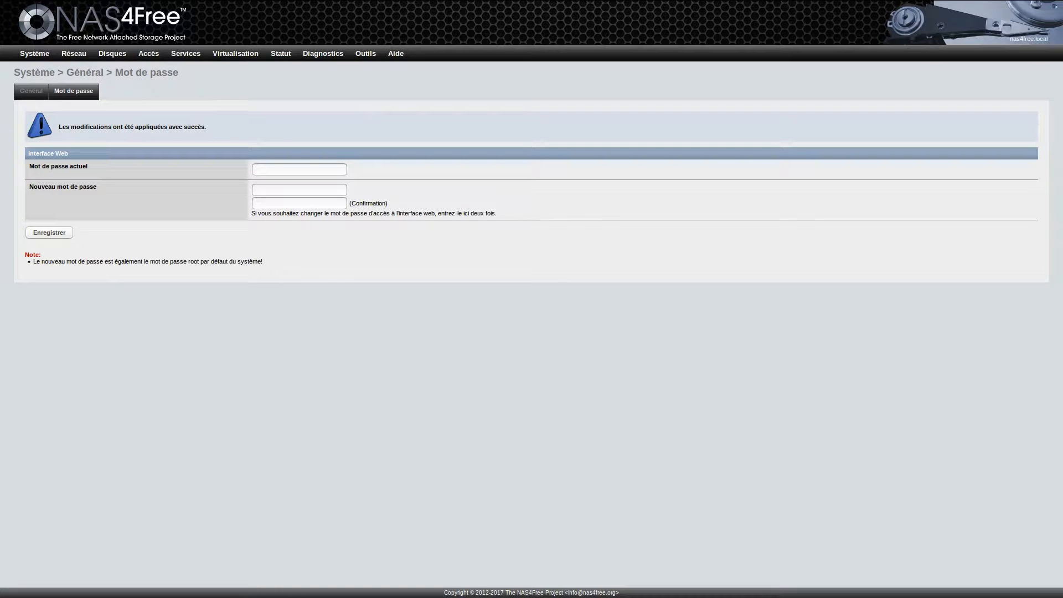
Step: Log out of the web interface and log back in as admin
mouse_move(34, 53)
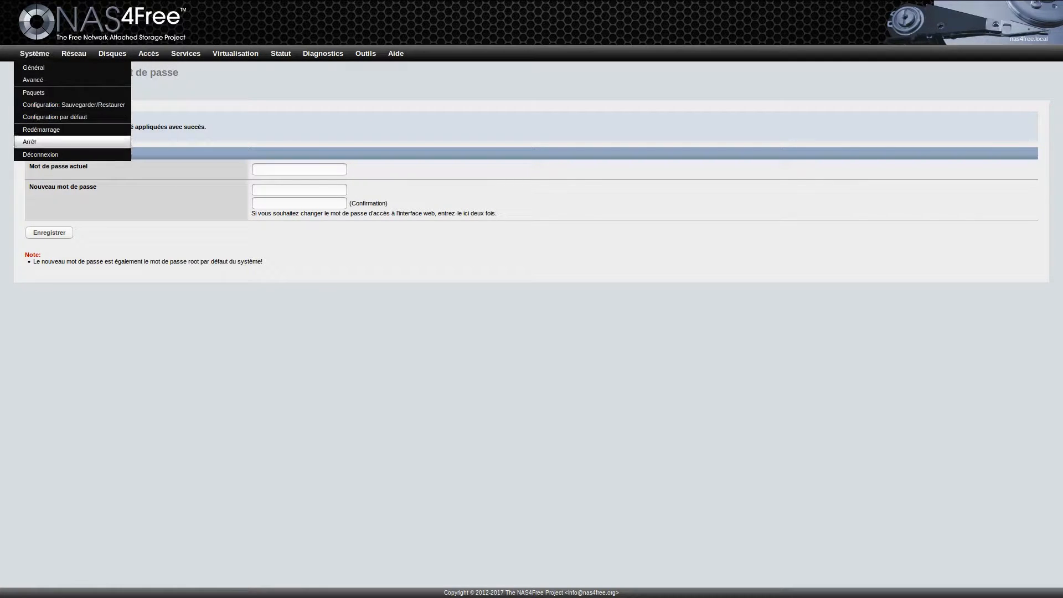
left_click(40, 154)
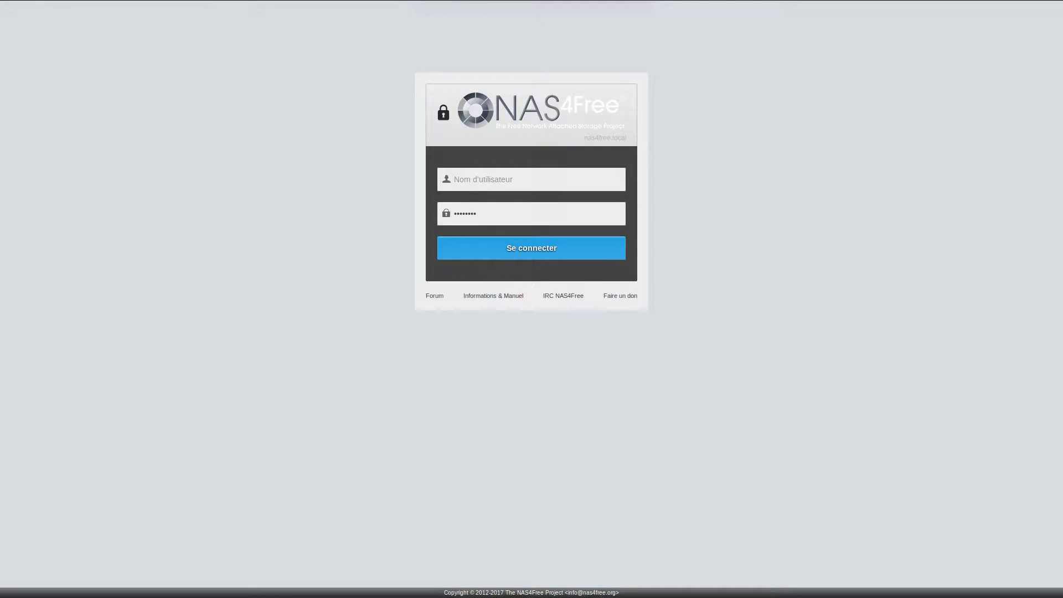
type("admin")
key("Tab")
type("••••")
key("Return")
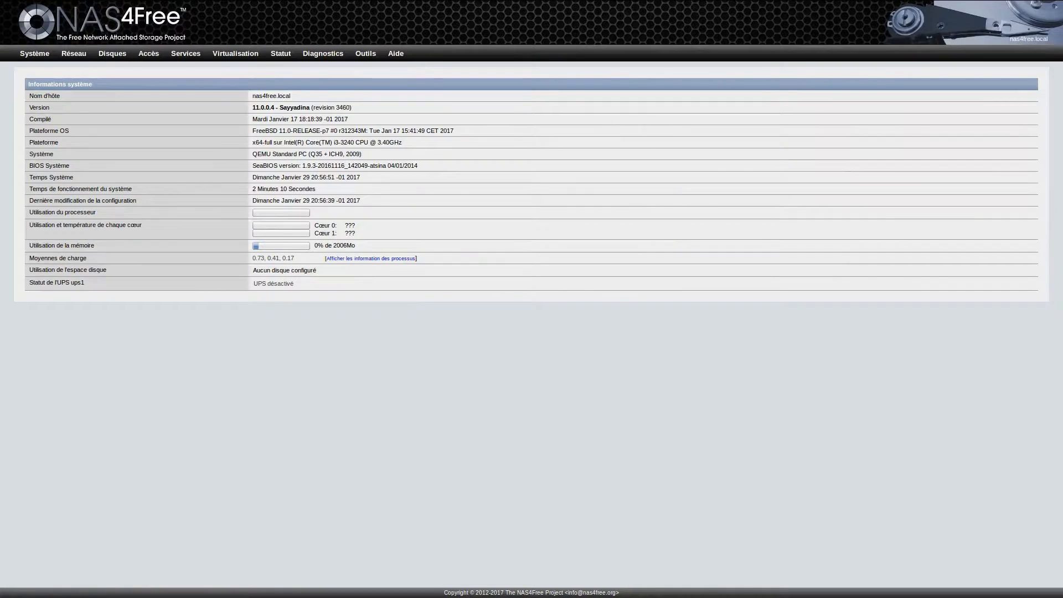
Step: Visit the Paquets and Gestion du LAN pages, then go to Disques > Gestion
mouse_move(34, 54)
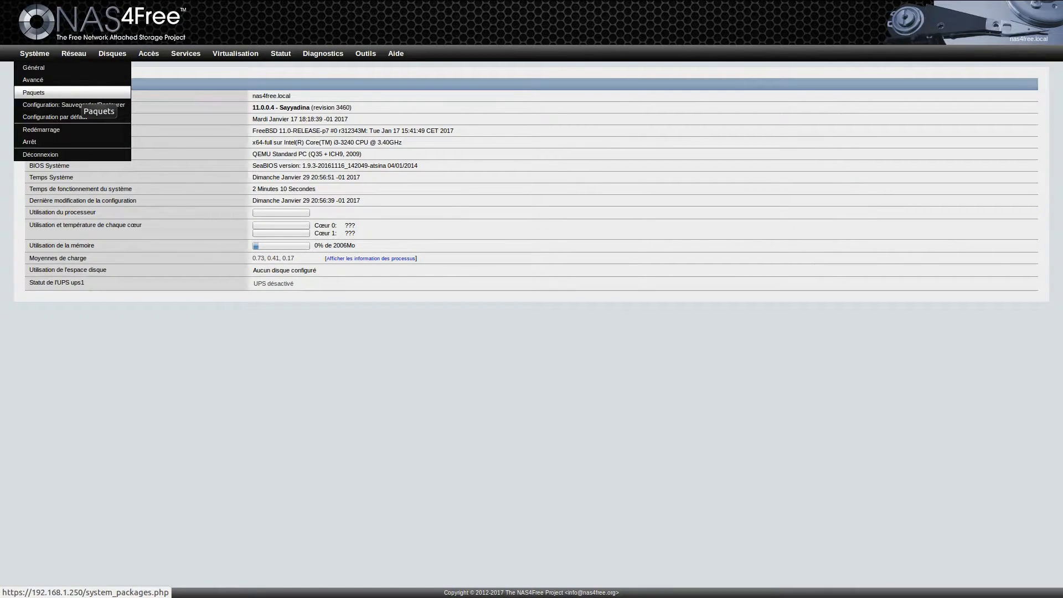
left_click(78, 92)
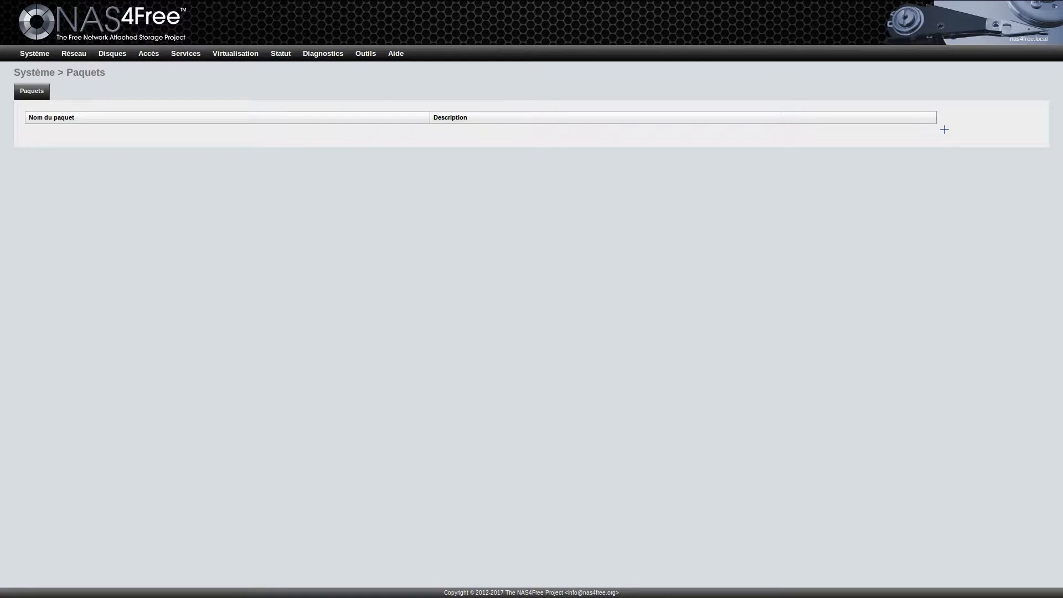
mouse_move(74, 53)
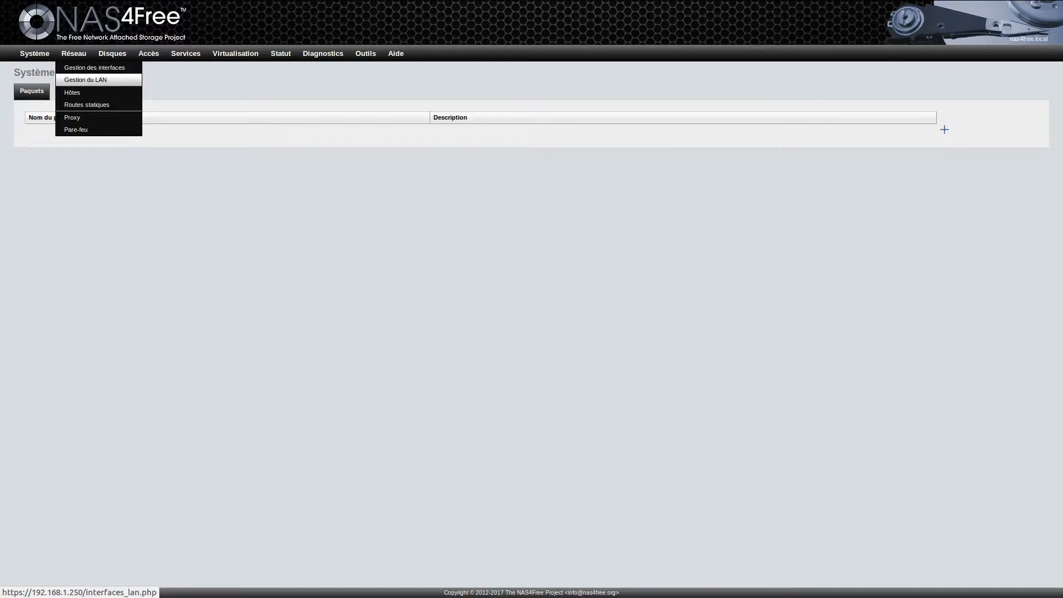
left_click(85, 80)
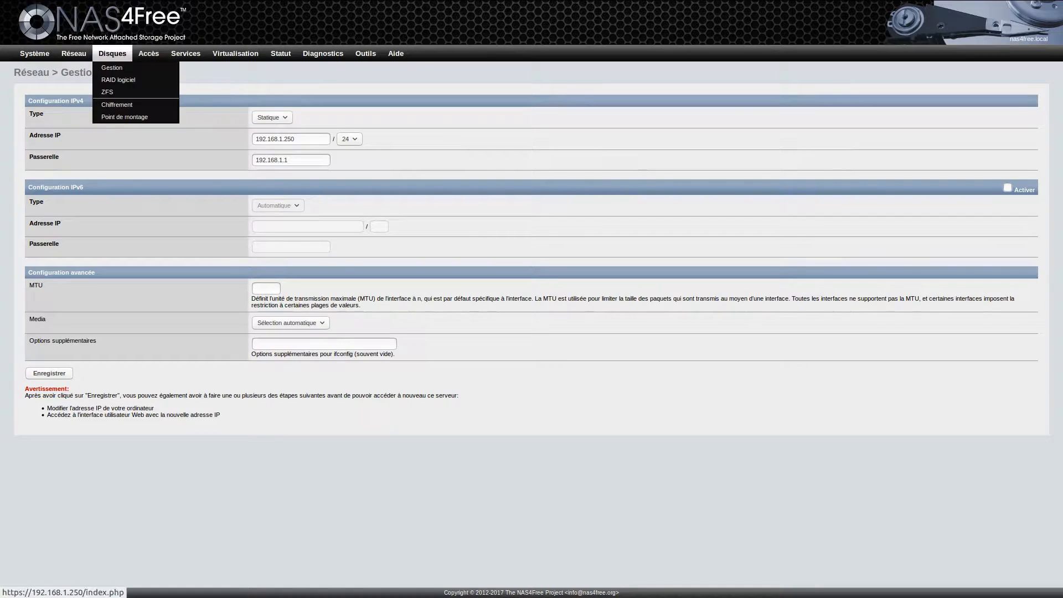
left_click(105, 65)
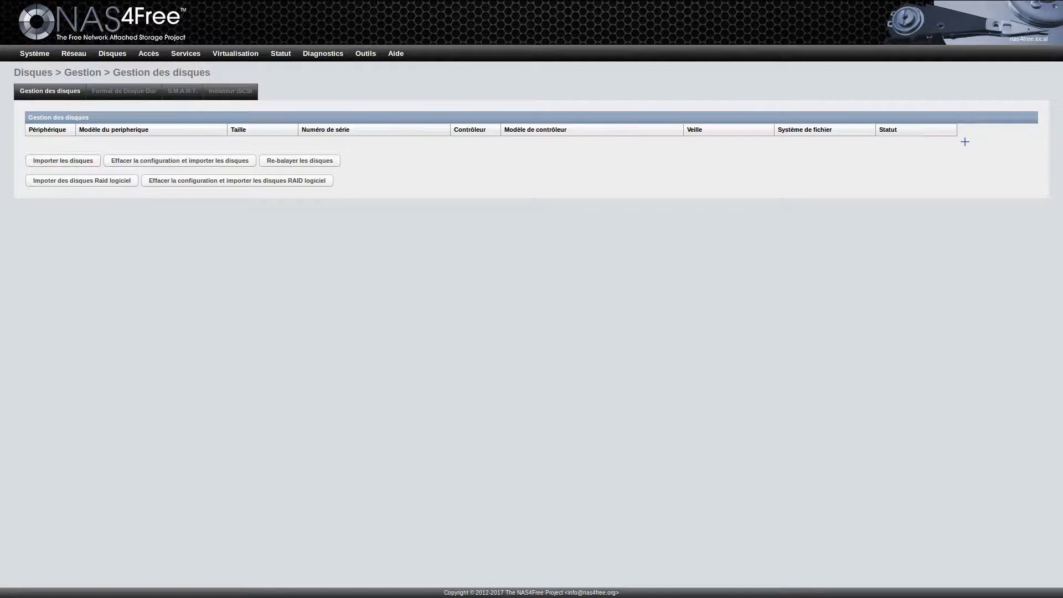
Step: Import and apply disks vtbd0–vtbd2, then format vtbd1 and vtbd2 as RAID logiciel
key("Return")
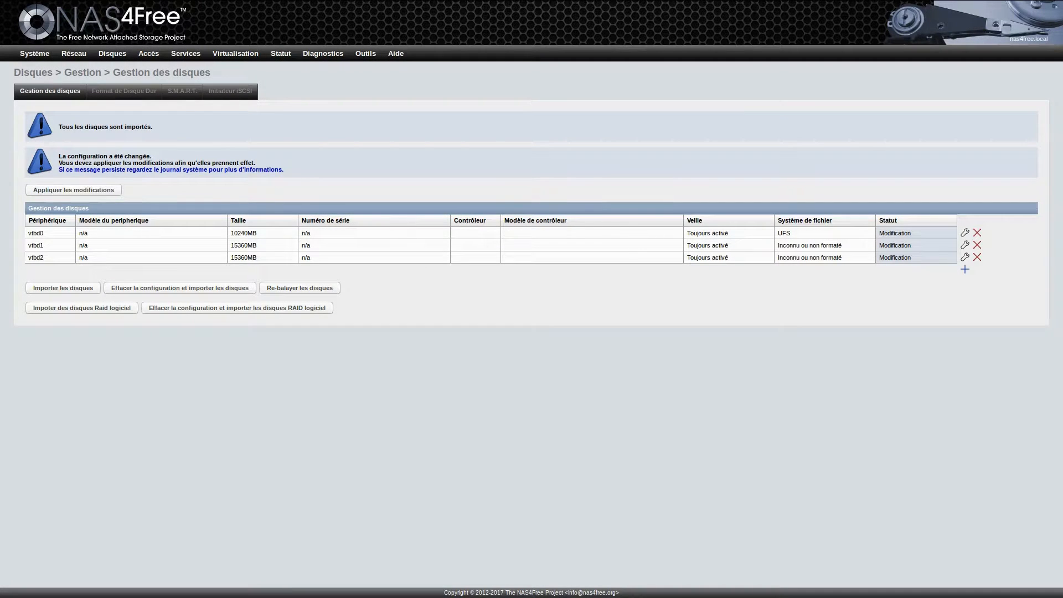
left_click(73, 190)
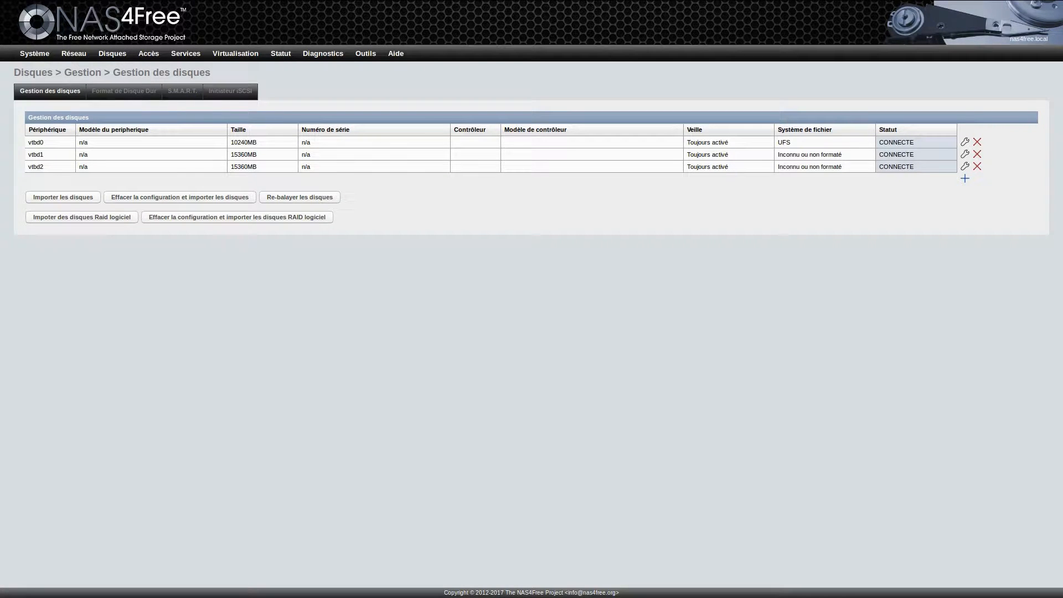
left_click(124, 91)
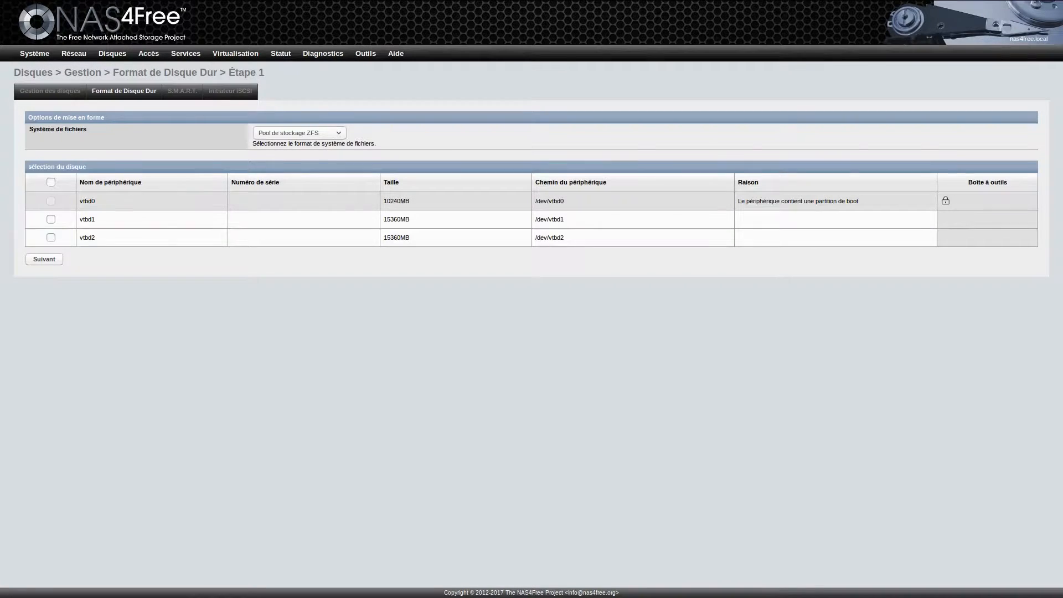
left_click(51, 219)
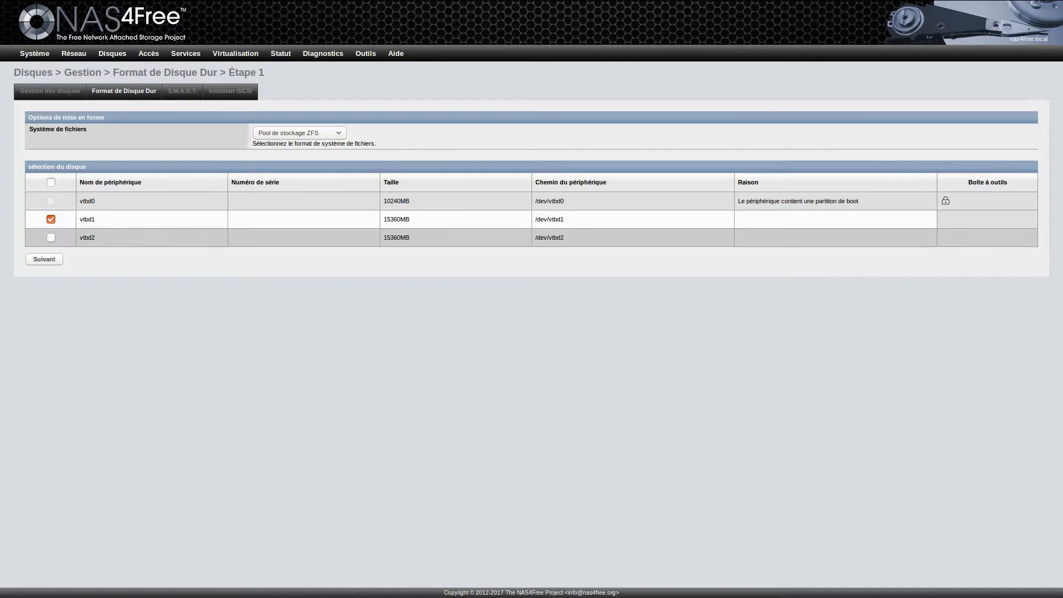
left_click(51, 238)
left_click(299, 133)
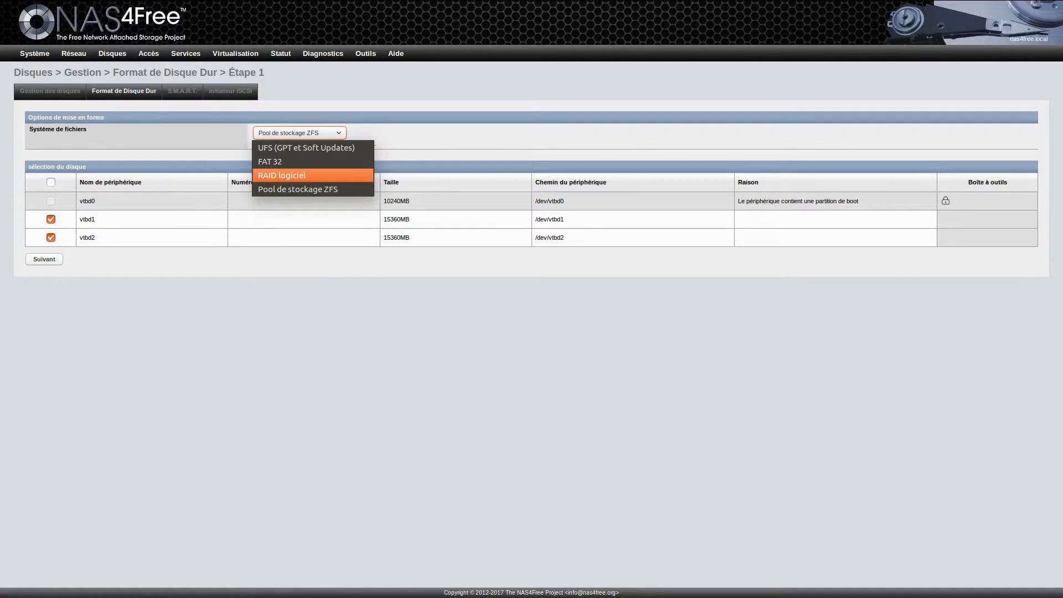
key("Return")
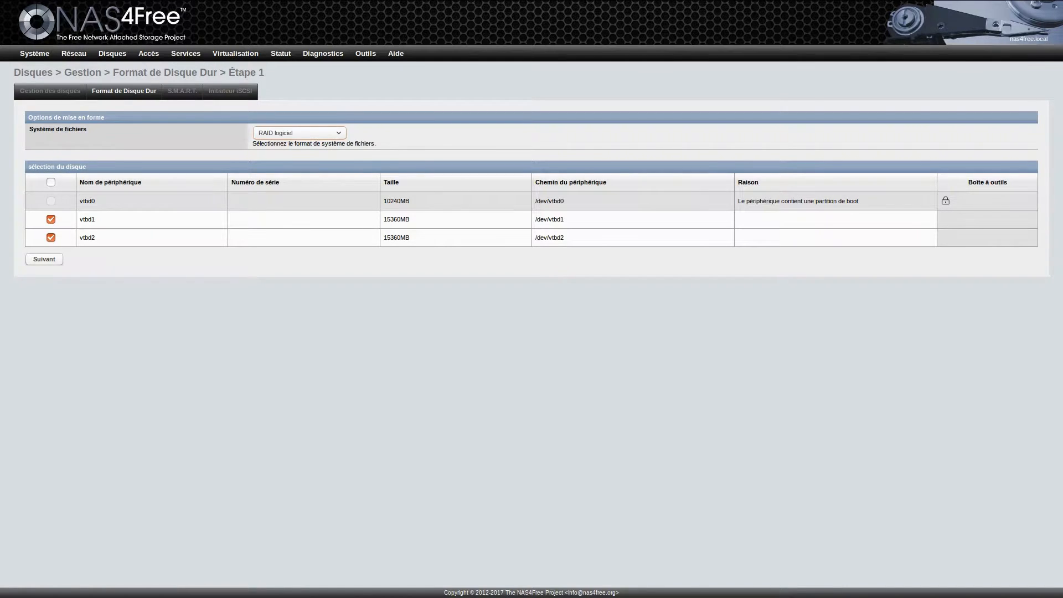
left_click(44, 259)
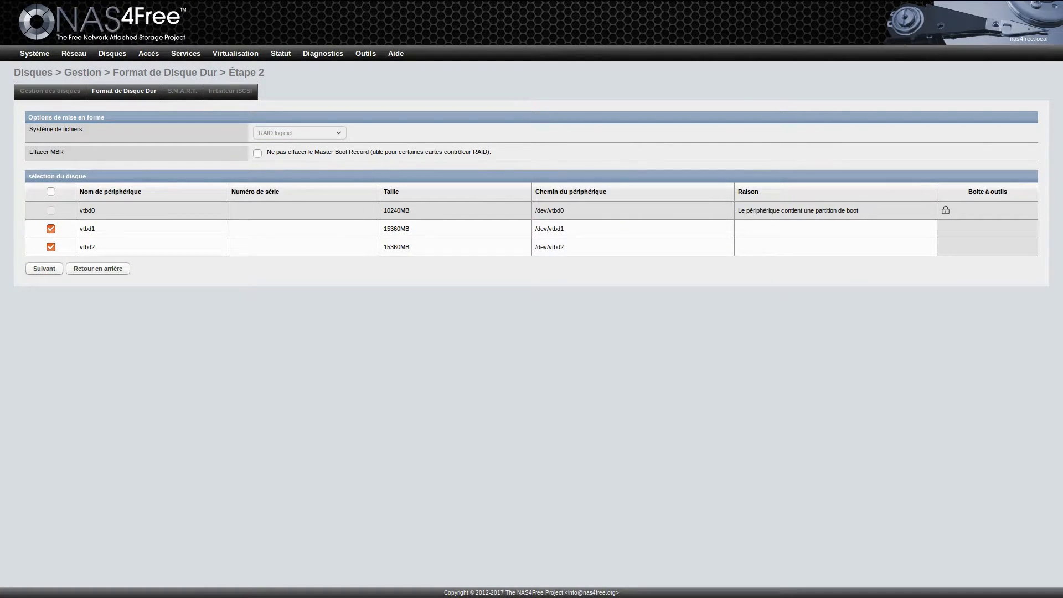
key("Return")
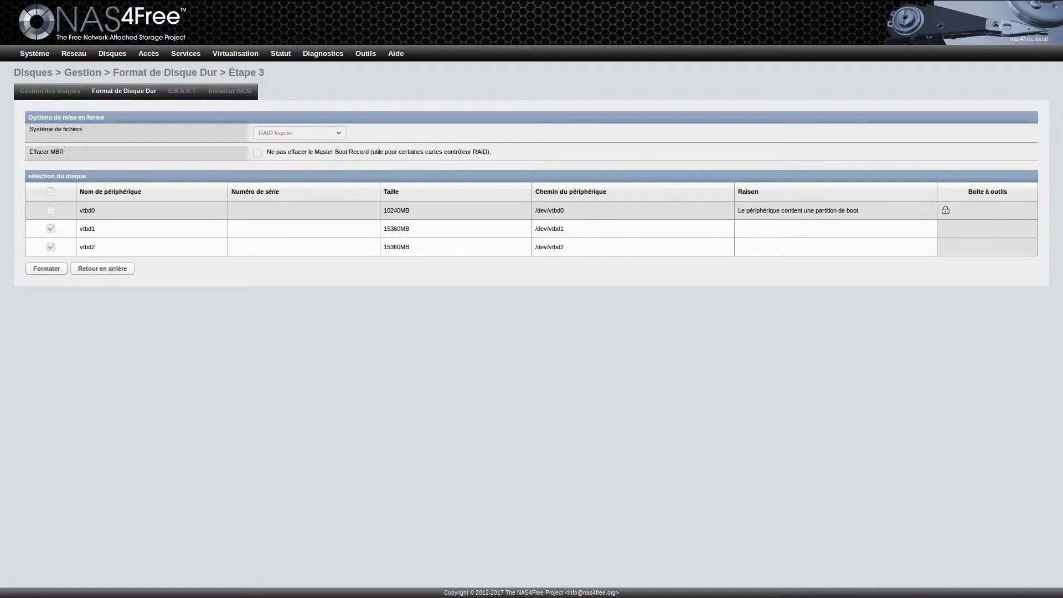
key("Return")
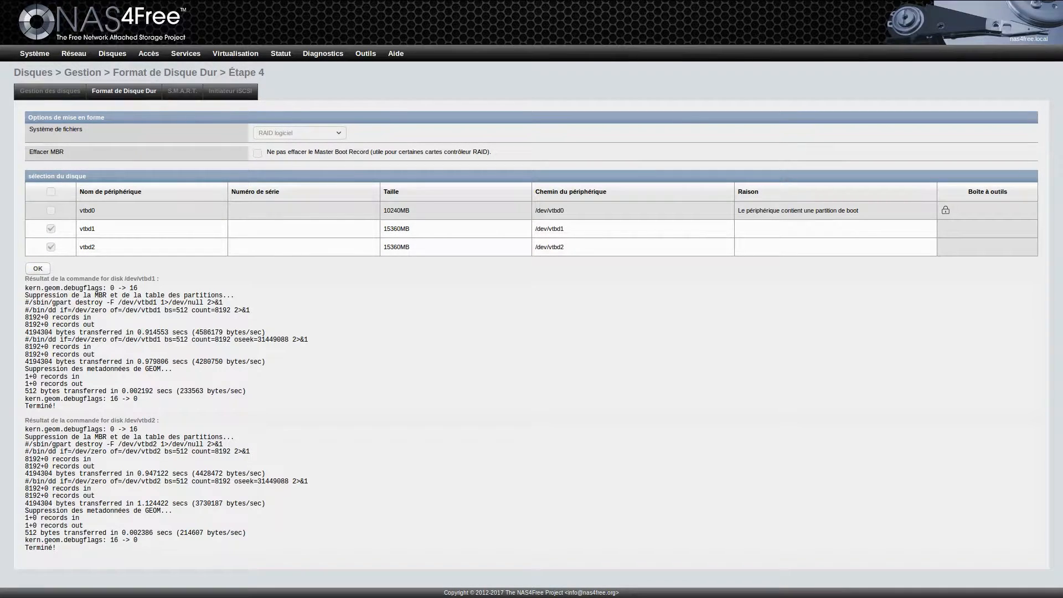
key("Return")
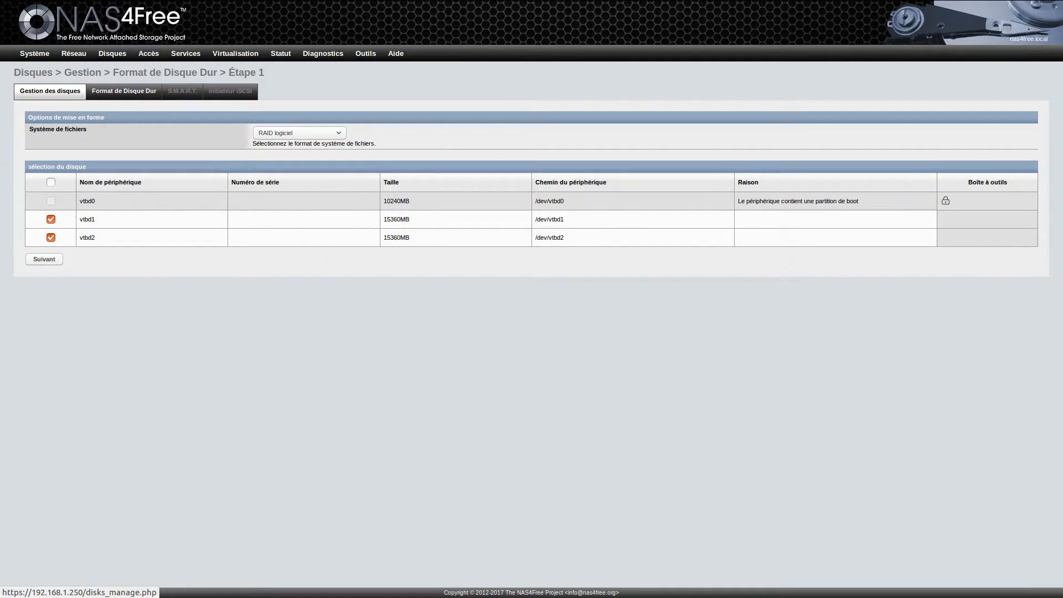
left_click(50, 91)
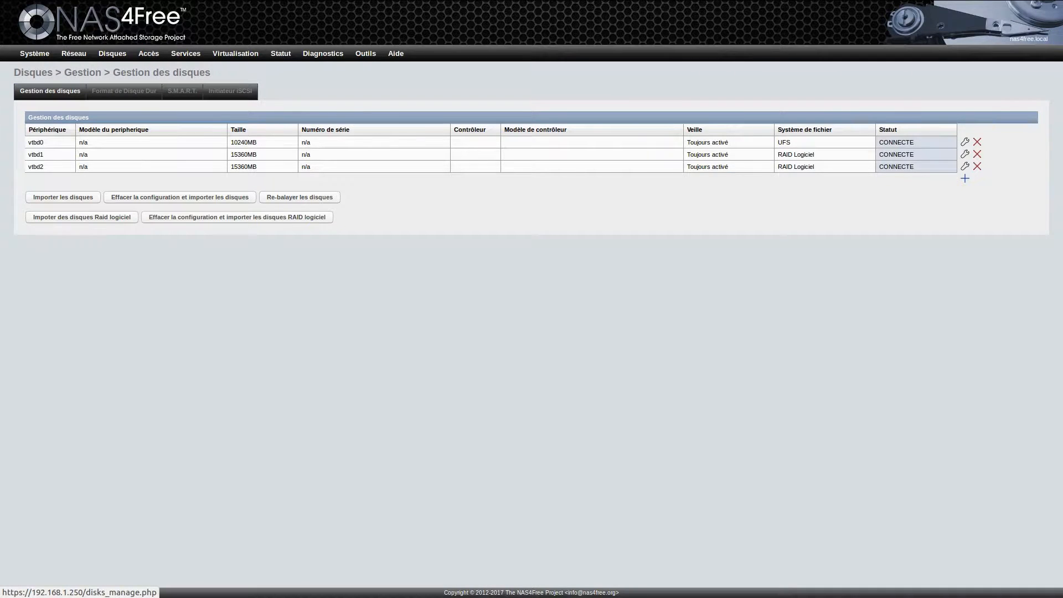
Step: Create and initialise a RAID-1 volume named test from vtbd1 and vtbd2, and apply it
mouse_move(113, 53)
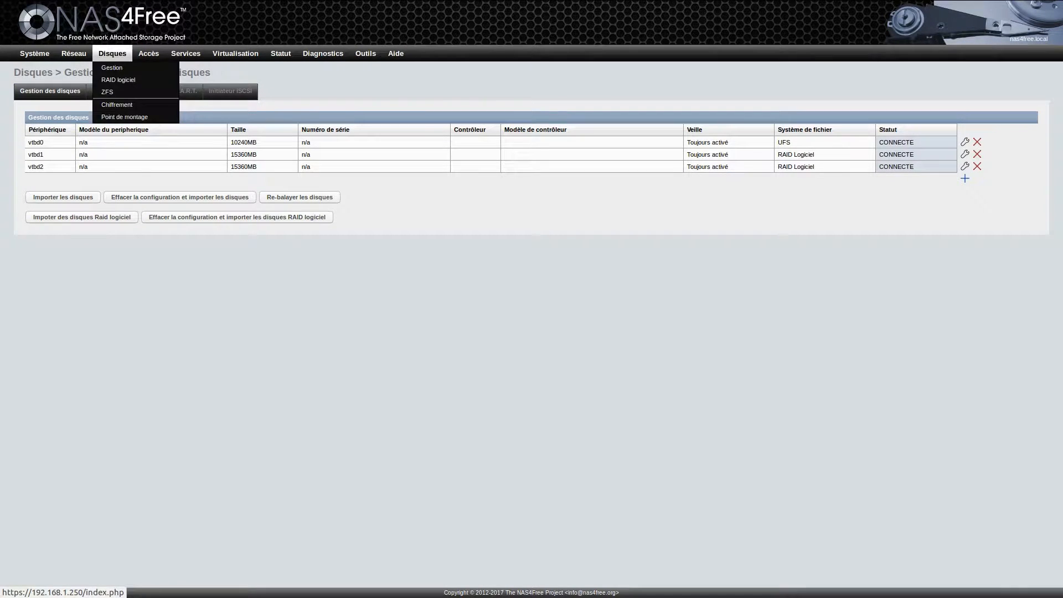
left_click(118, 79)
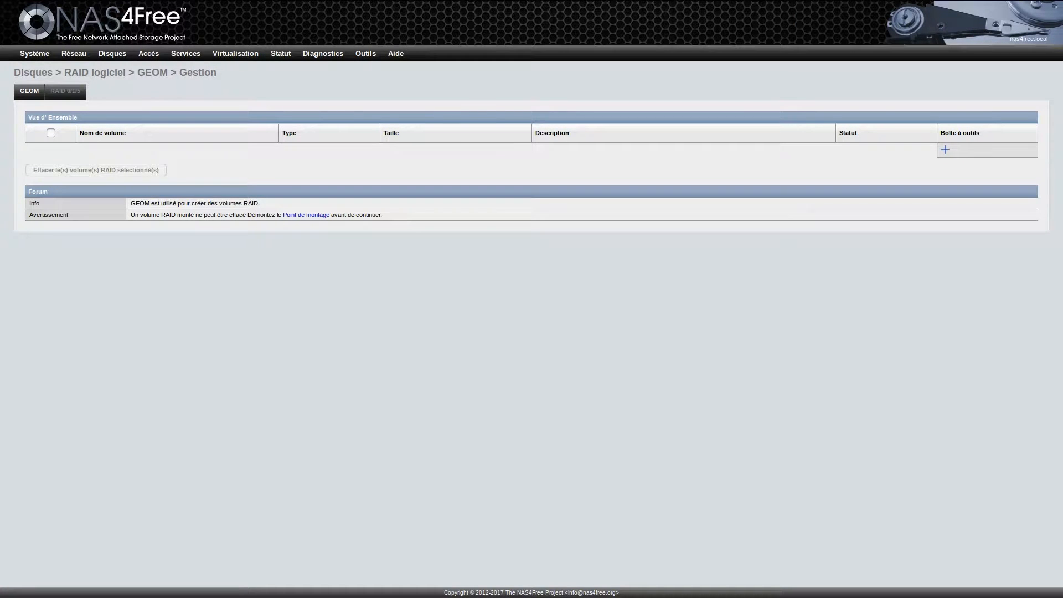
left_click(945, 150)
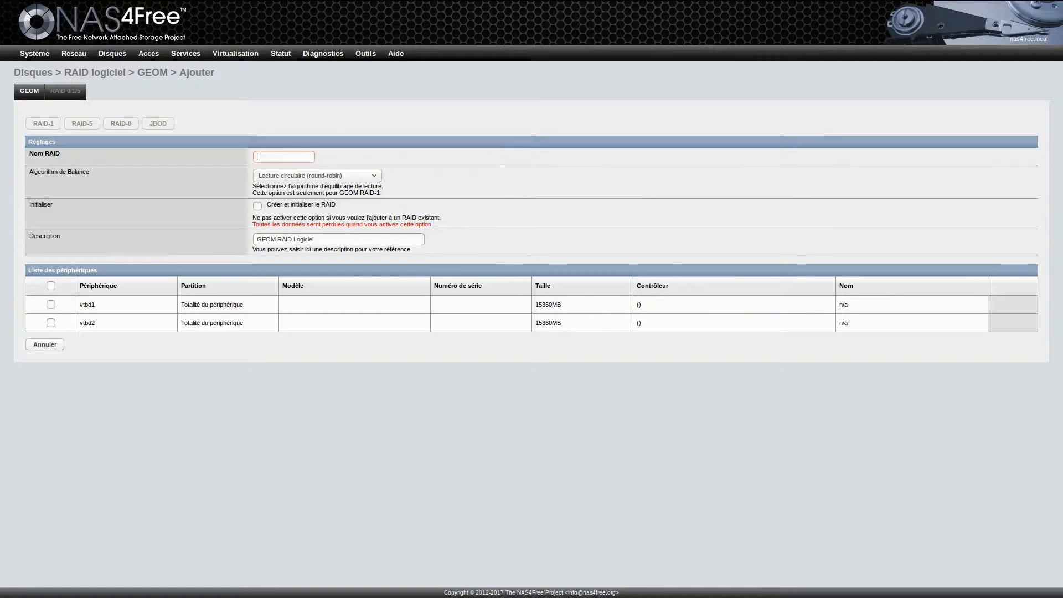
type("test")
left_click(257, 206)
left_click(51, 304)
left_click(51, 323)
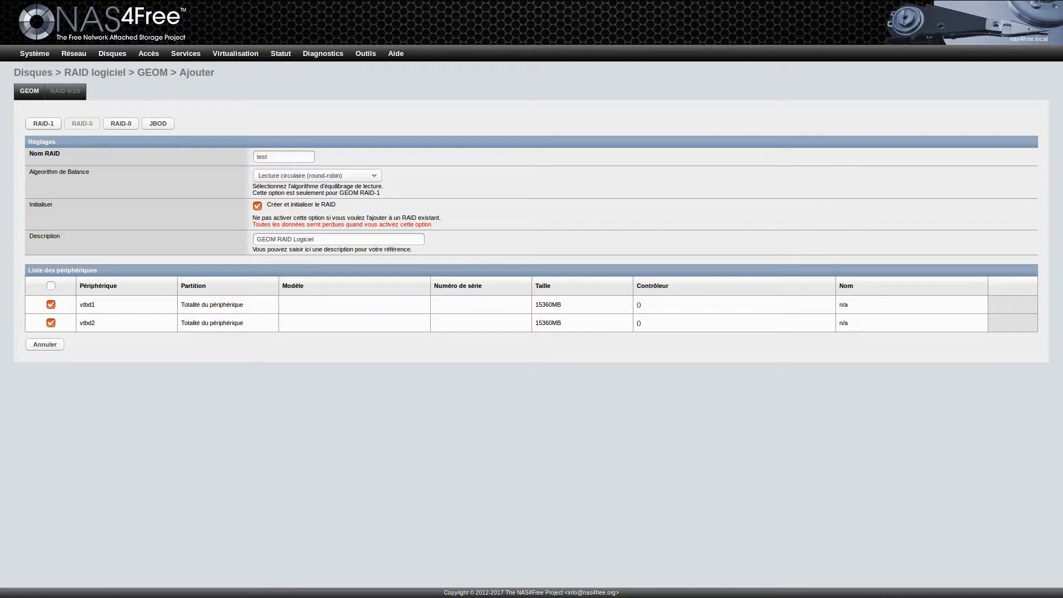
left_click(44, 124)
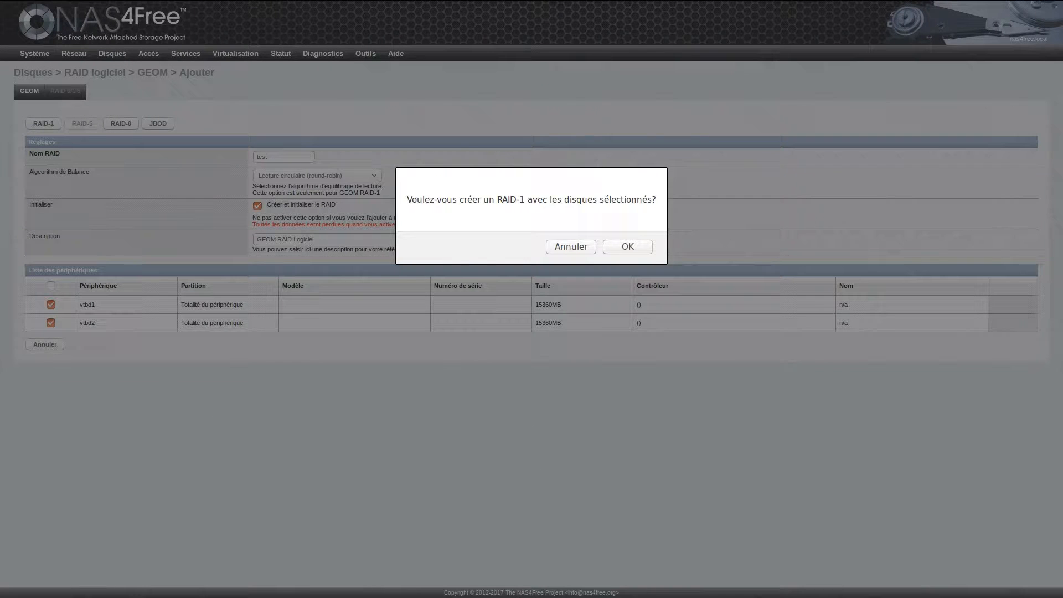
key("Return")
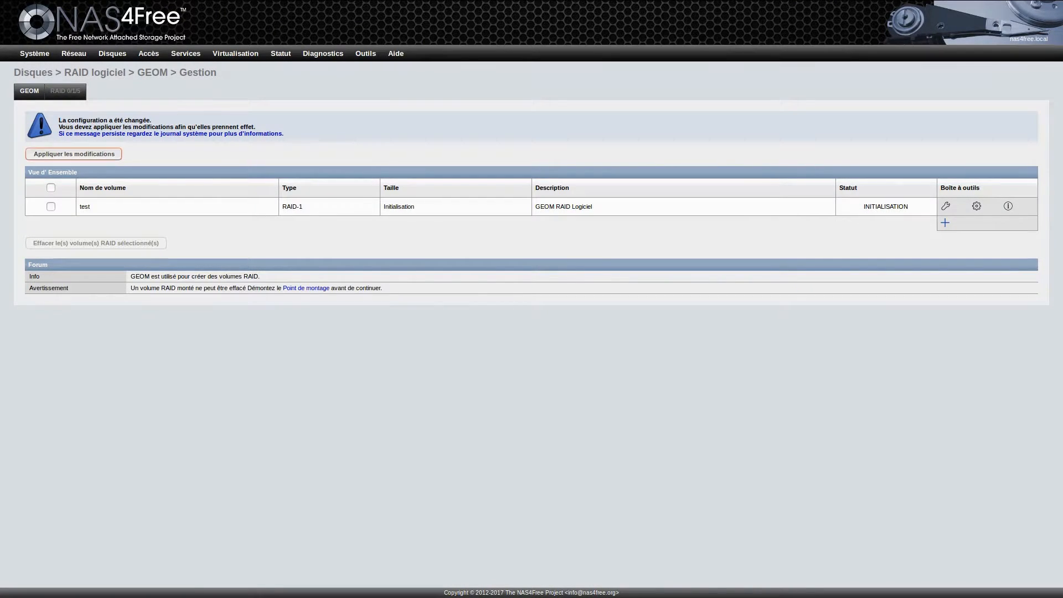
left_click(73, 154)
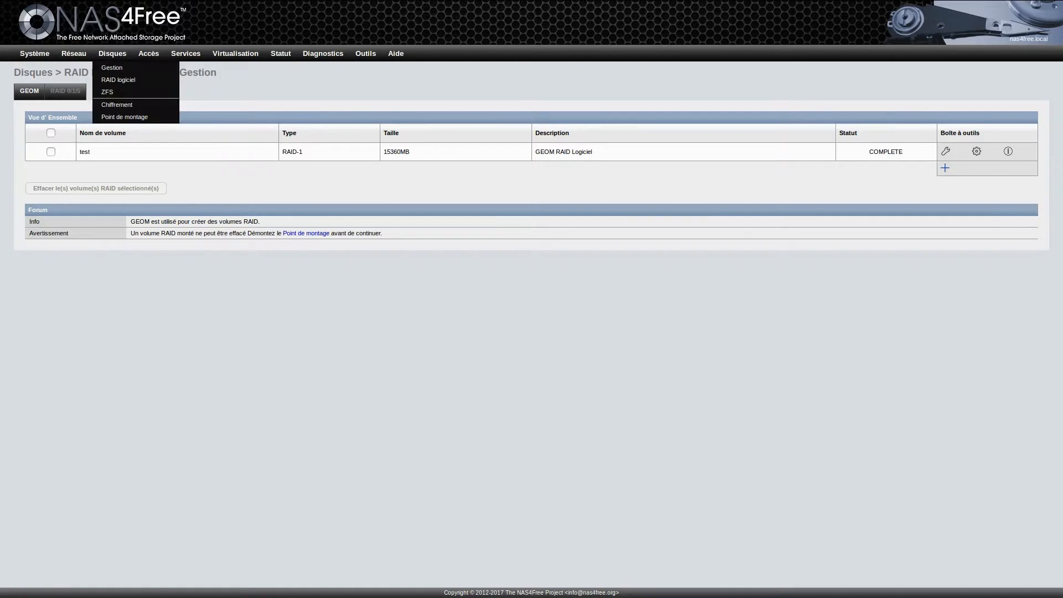
left_click(112, 68)
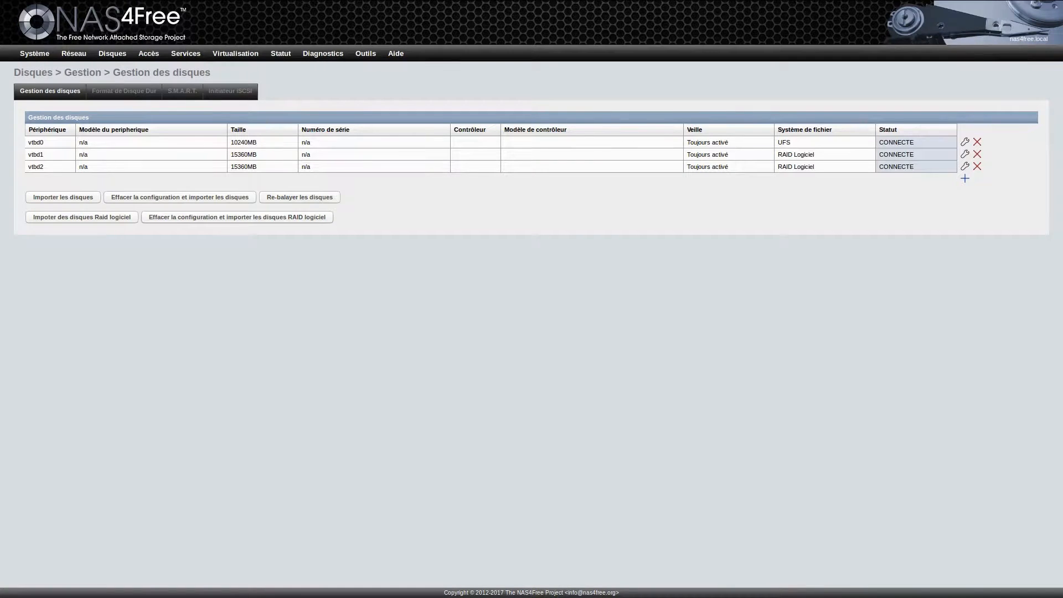
Step: Select the test RAID disk in the format wizard and name the volume testnas
left_click(123, 91)
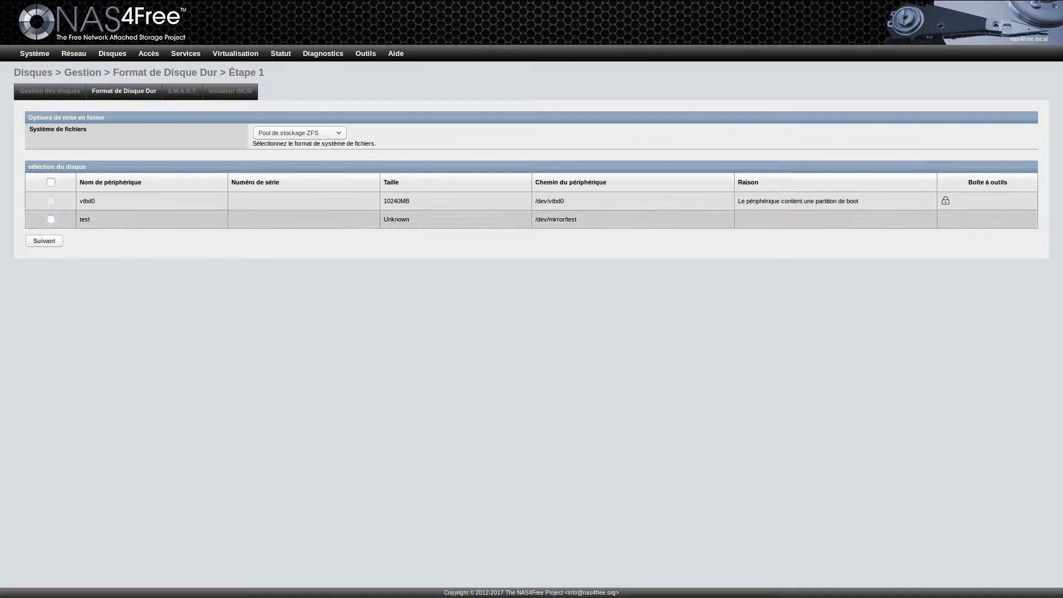
left_click(51, 219)
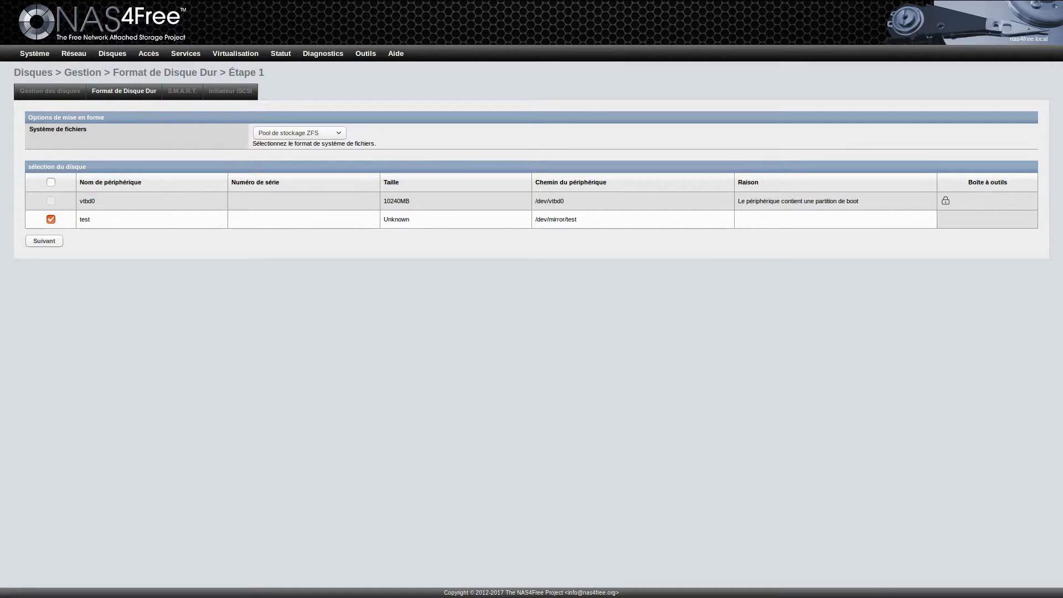
left_click(44, 241)
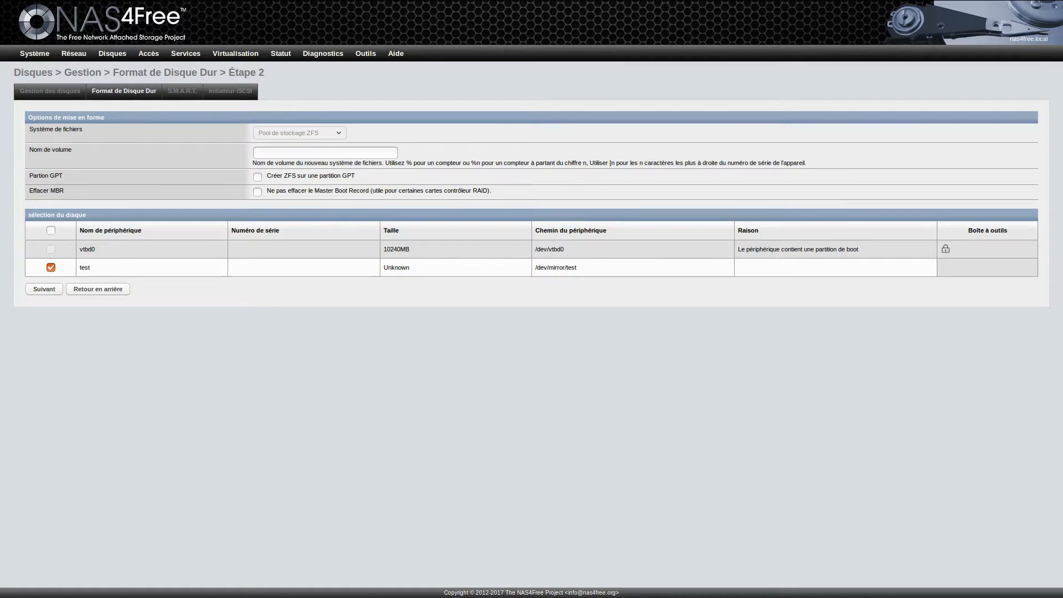
left_click(326, 152)
type("testnas")
left_click(98, 289)
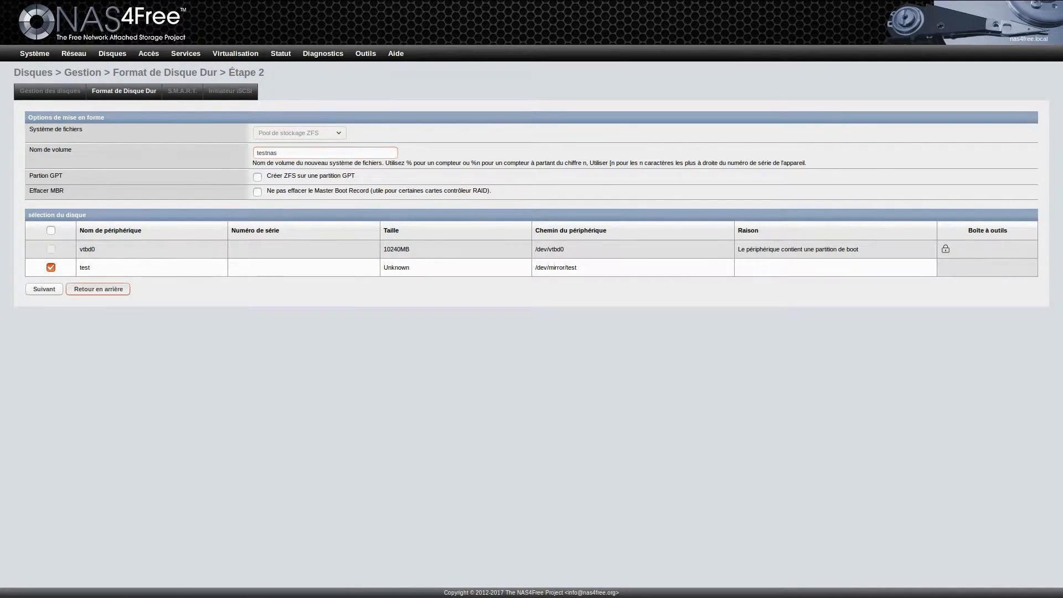
Step: Choose UFS as the file system and format the test disk
left_click(299, 133)
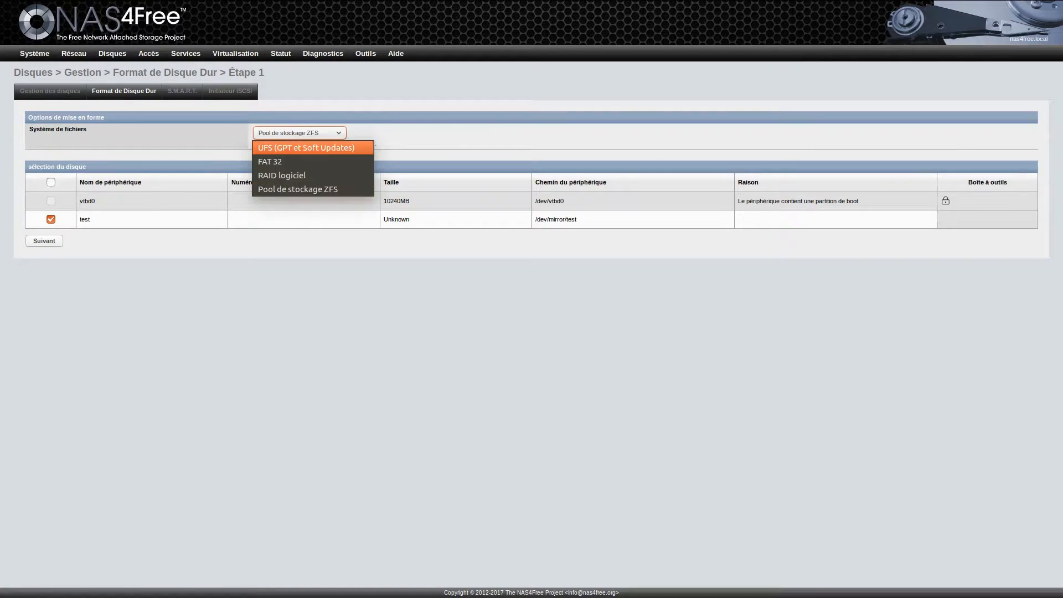
key("Return")
left_click(44, 241)
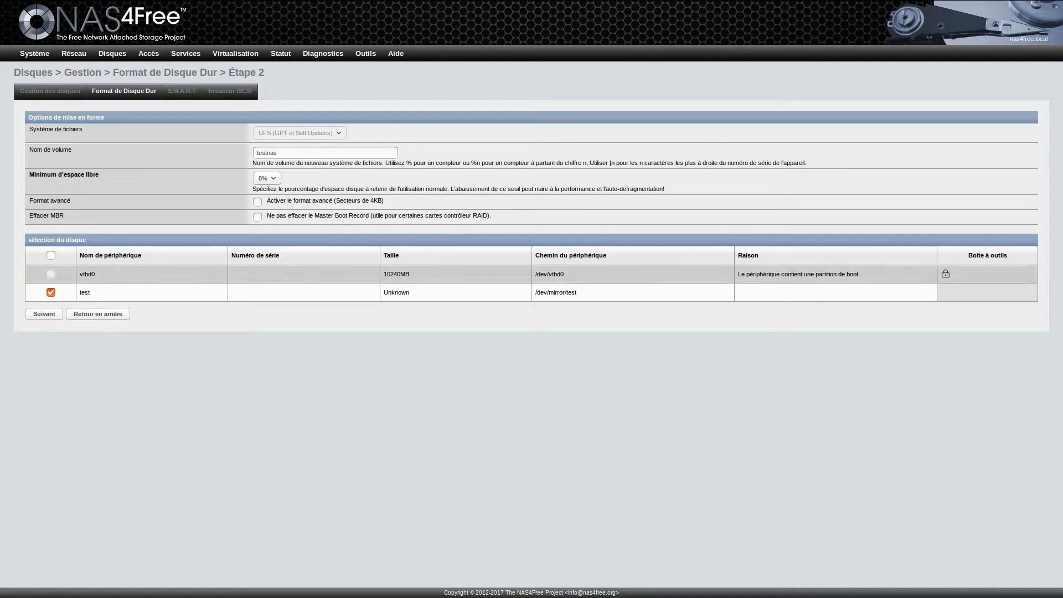
key("Return")
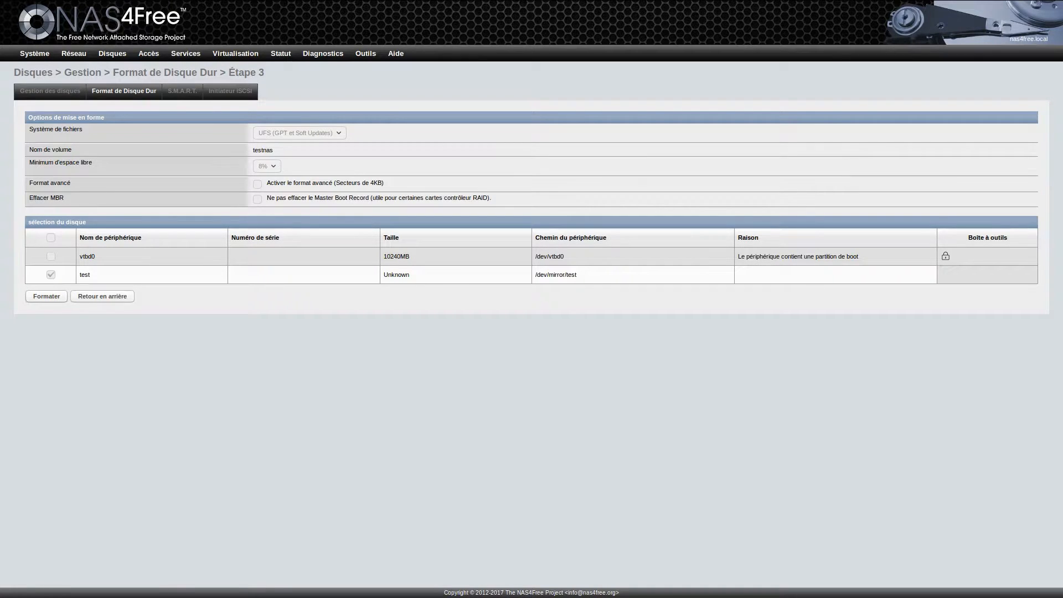
key("Return")
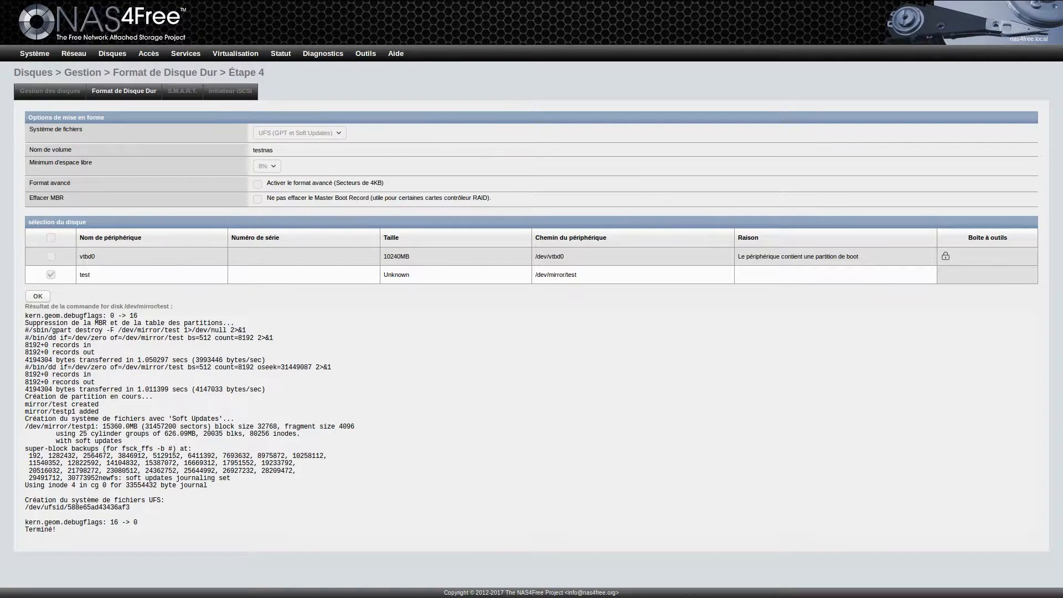
left_click(38, 296)
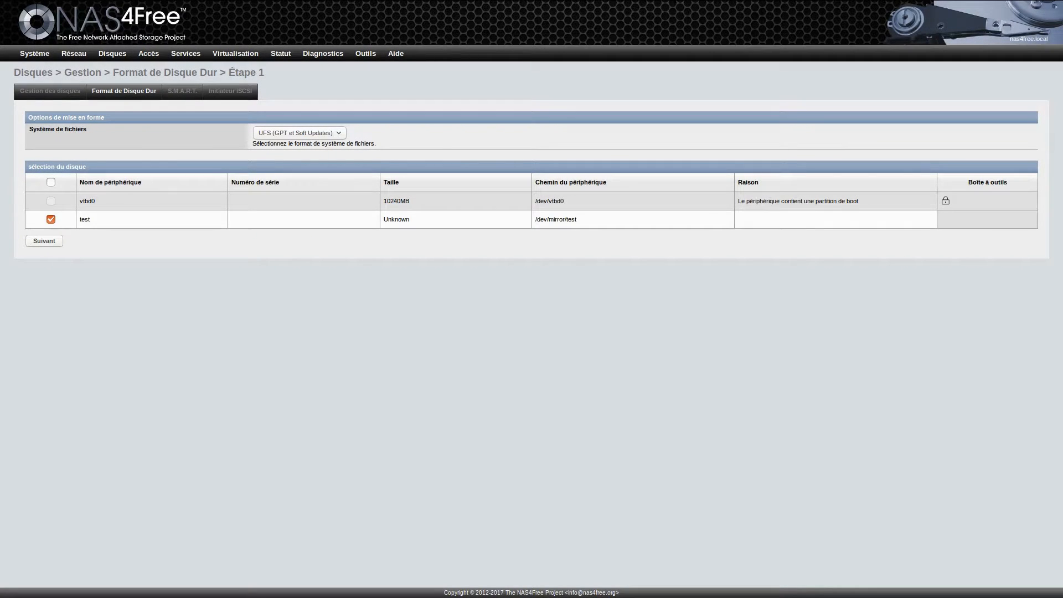
mouse_move(112, 53)
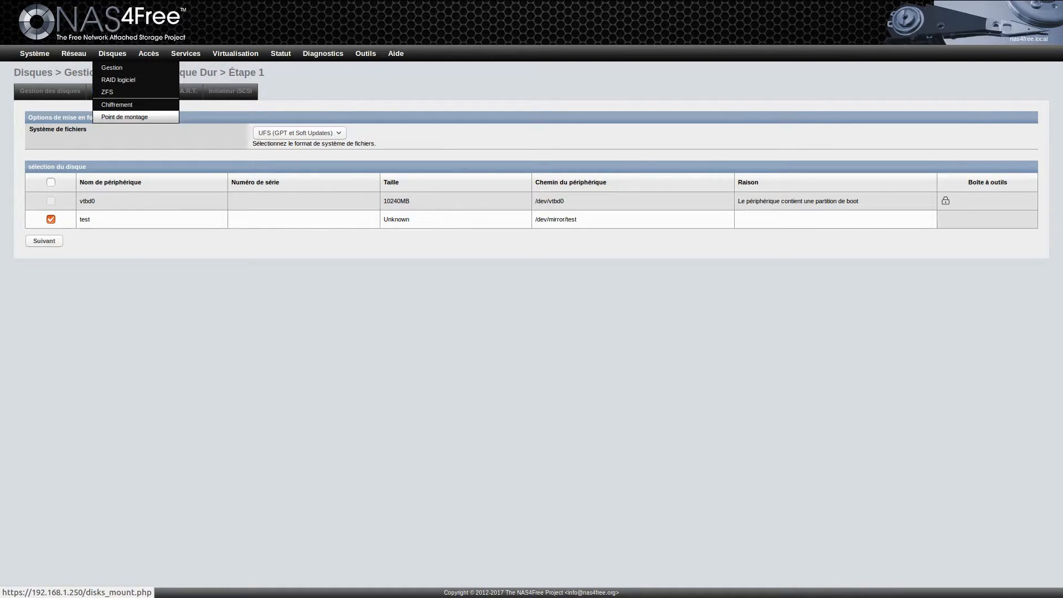
Step: Add a new mount point on the test RAID disk with mount type Disque
left_click(125, 117)
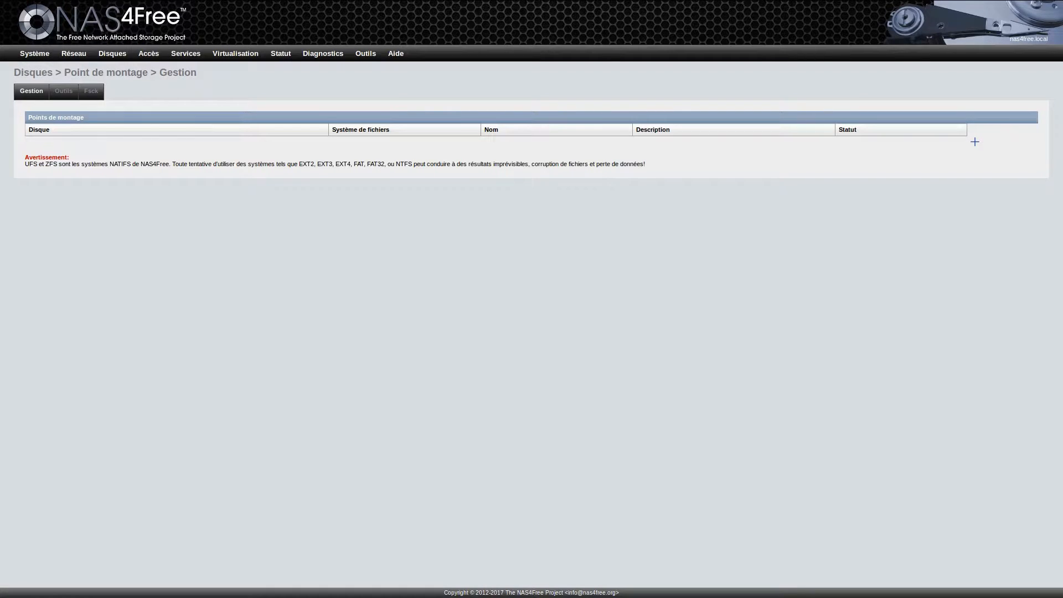
left_click(975, 142)
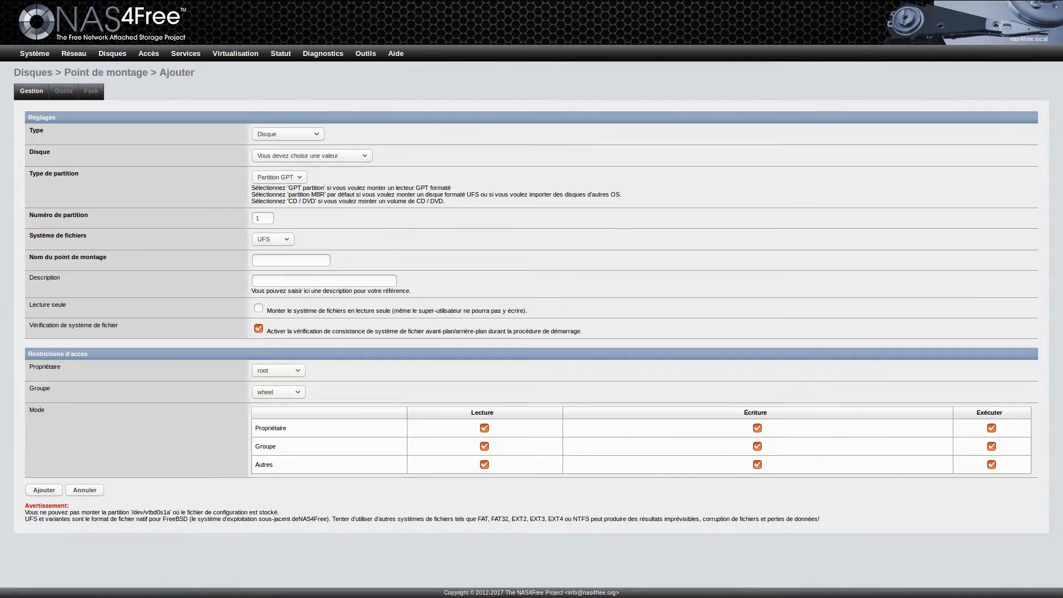
left_click(311, 156)
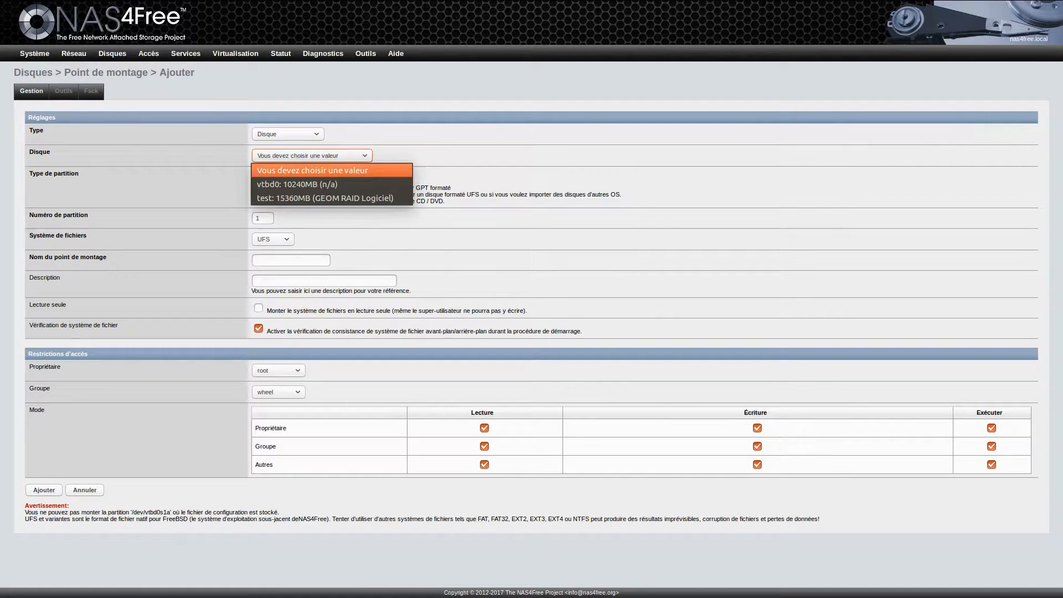
key("Down")
key("Down")
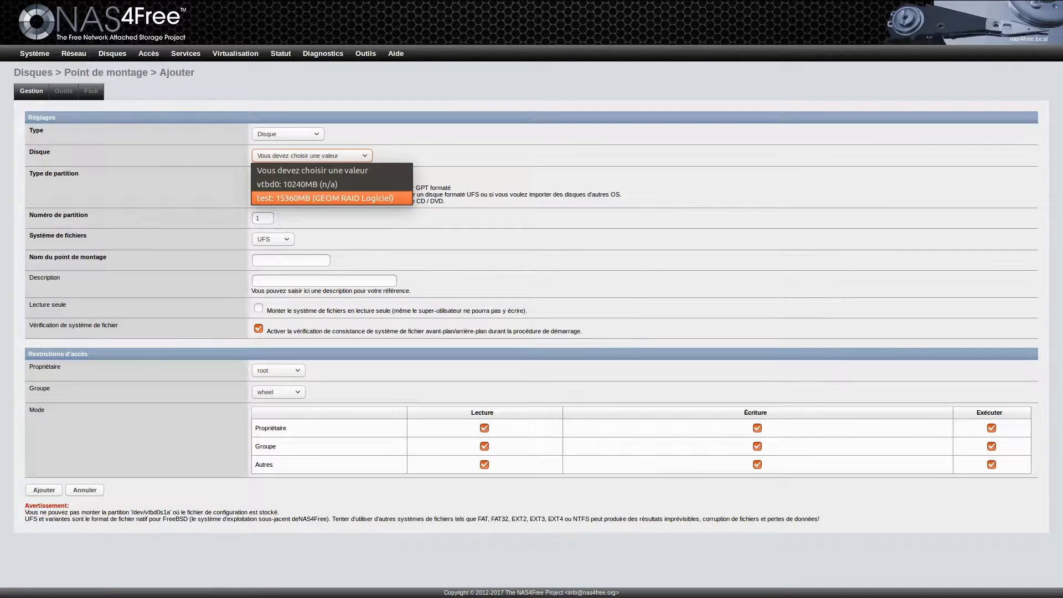
key("Return")
key("shift+Tab")
key("alt+Down")
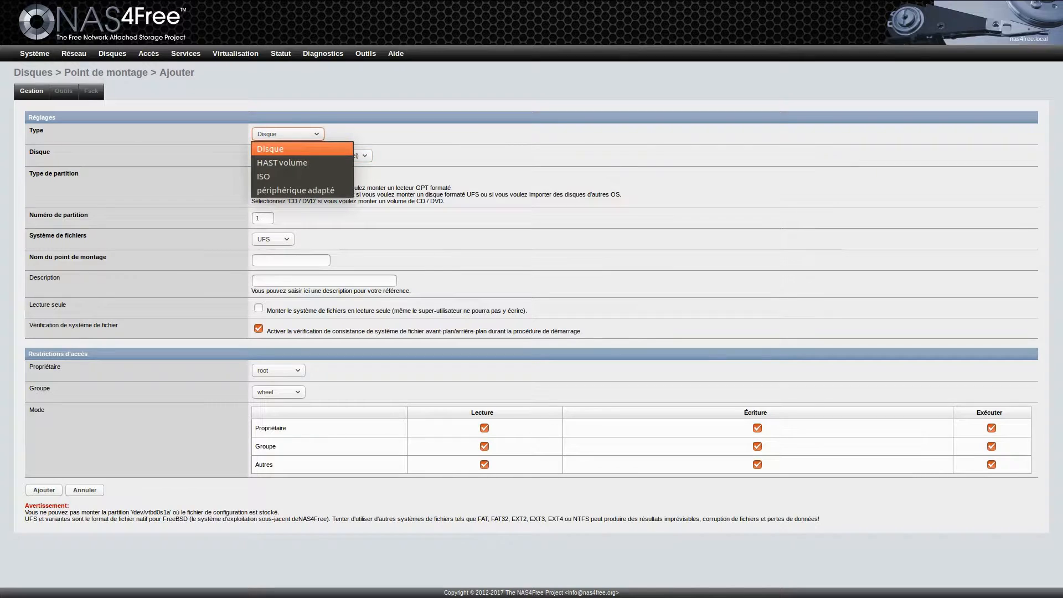
key("Return")
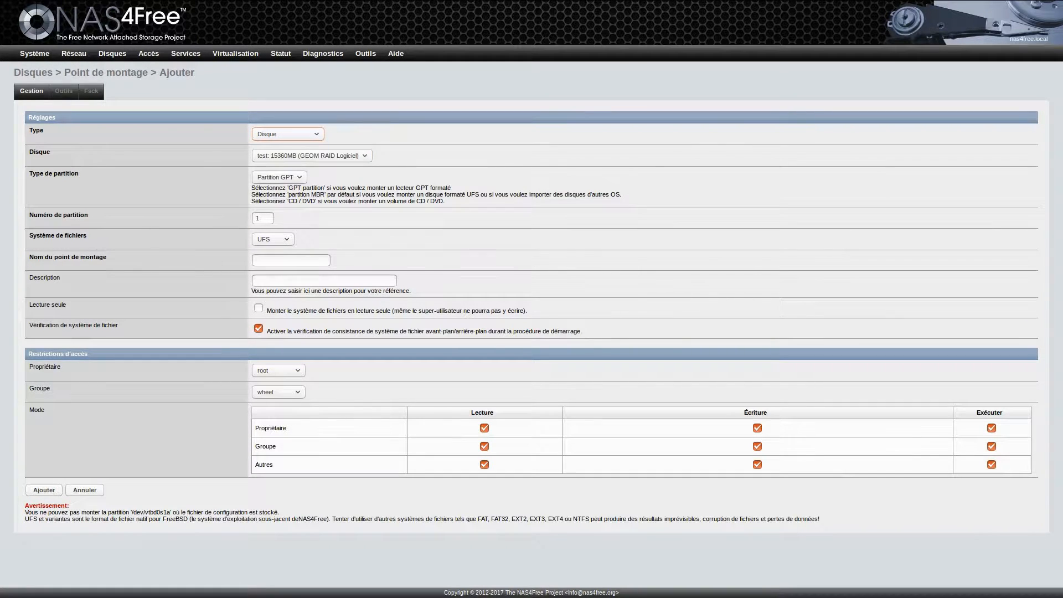
Step: Name the mount point testnas with the description 'users home'
left_click(291, 261)
type("testnas")
left_click(324, 281)
type("users home")
Step: Keep group wheel and remove all others' access and the group's read and write access
left_click(278, 392)
scroll(285, 361, "down", 1)
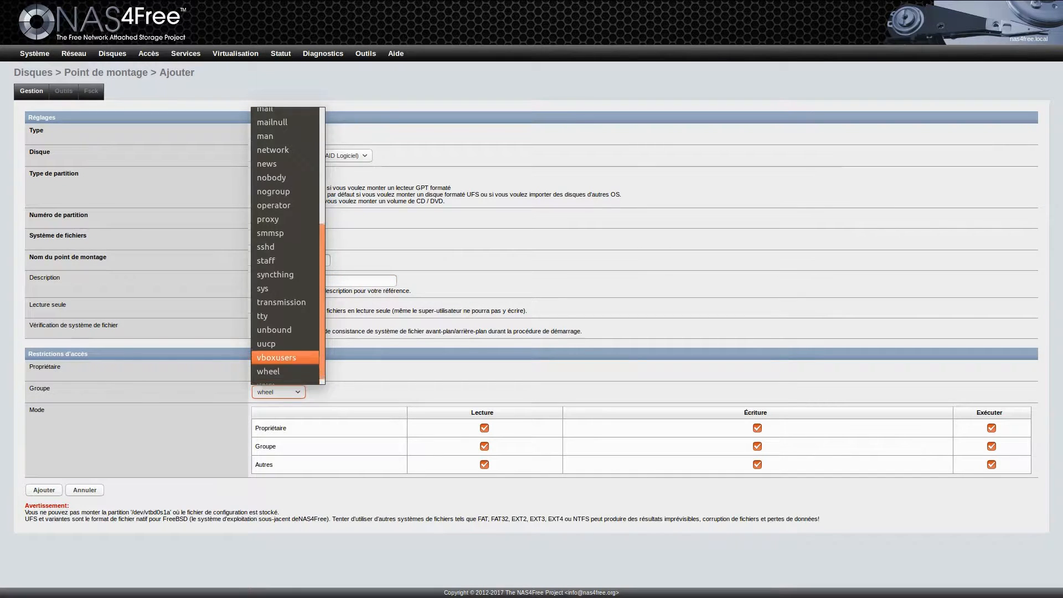
scroll(285, 245, "up", 2)
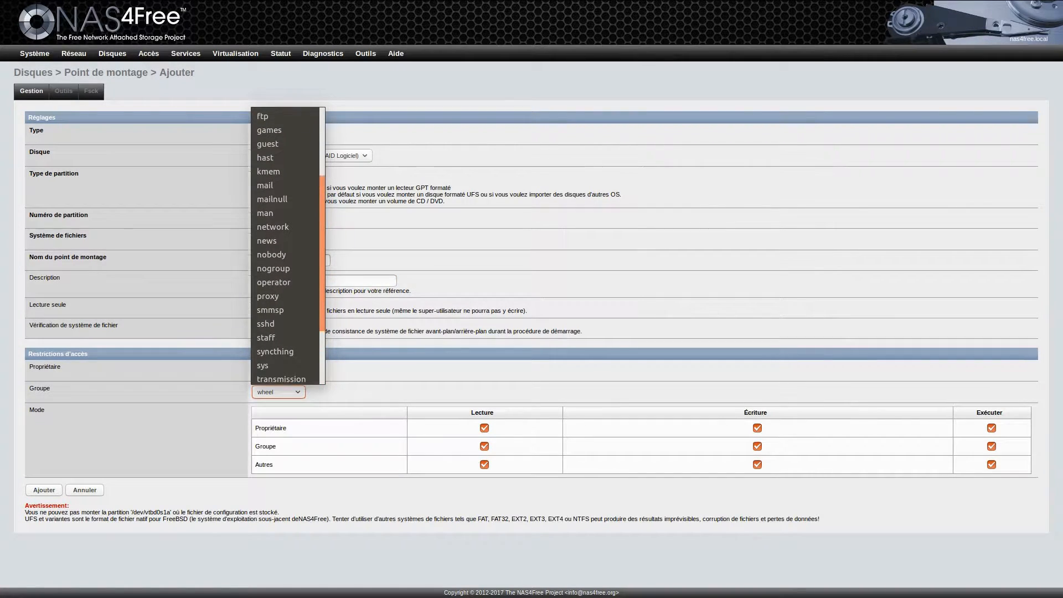
scroll(285, 245, "down", 2)
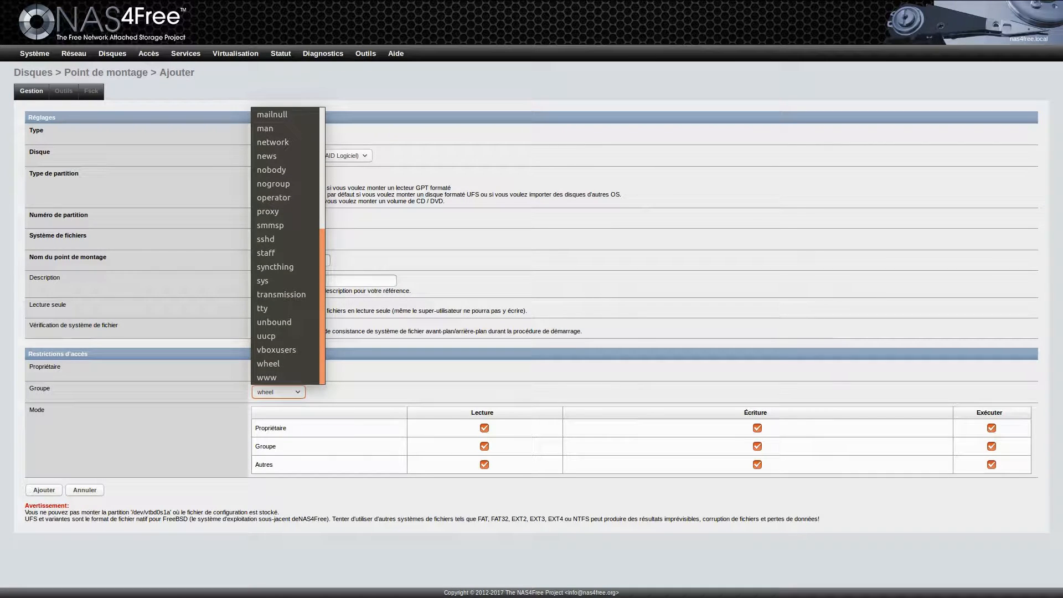
left_click(277, 364)
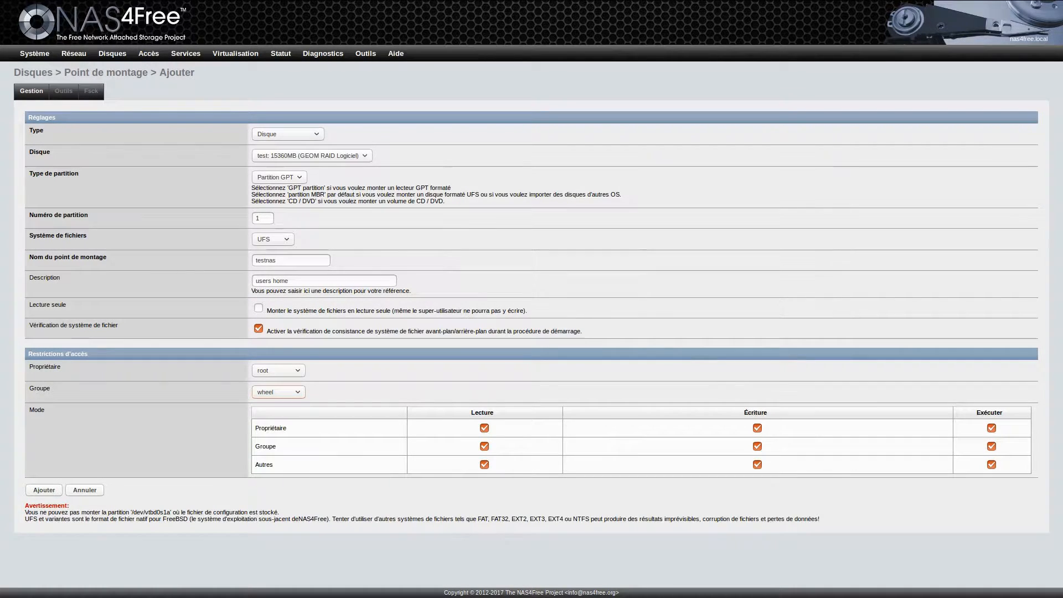
left_click(484, 465)
left_click(757, 465)
left_click(992, 464)
left_click(757, 447)
left_click(484, 446)
Step: Add and apply the testnas mount point, then run a file system check on it
left_click(43, 490)
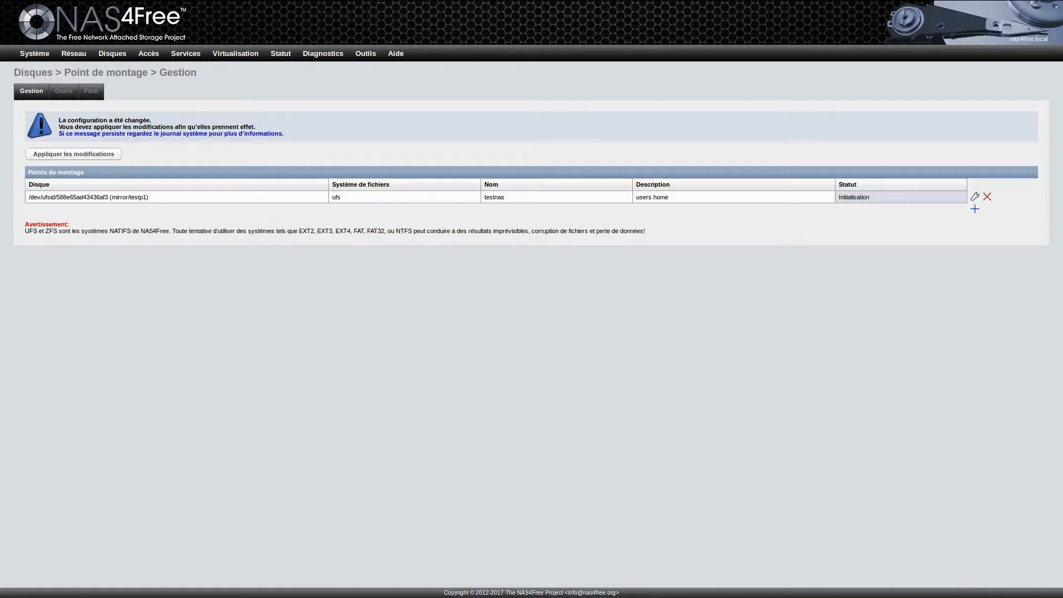
left_click(74, 154)
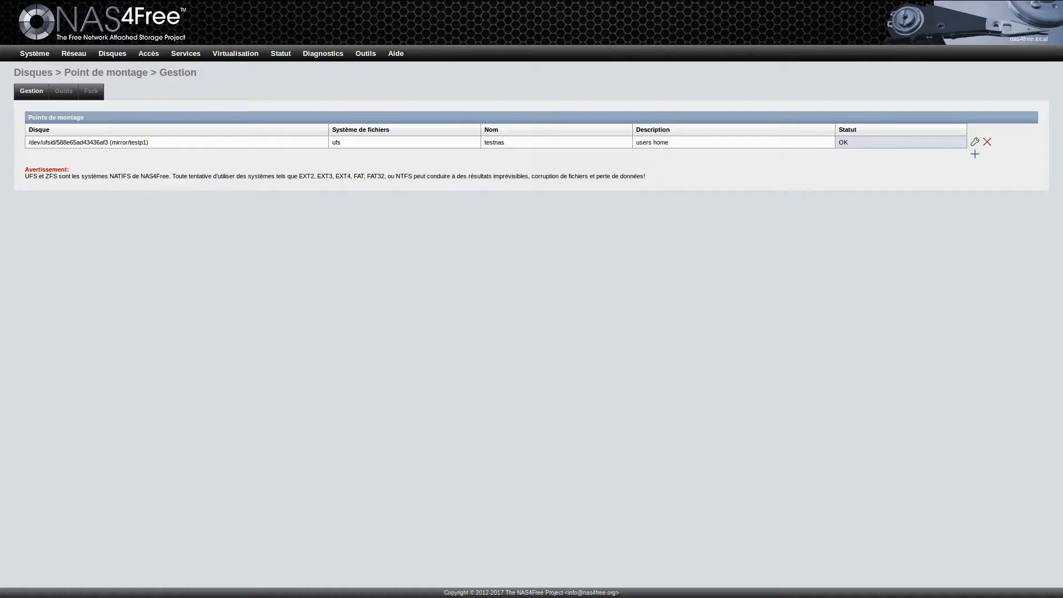
left_click(64, 91)
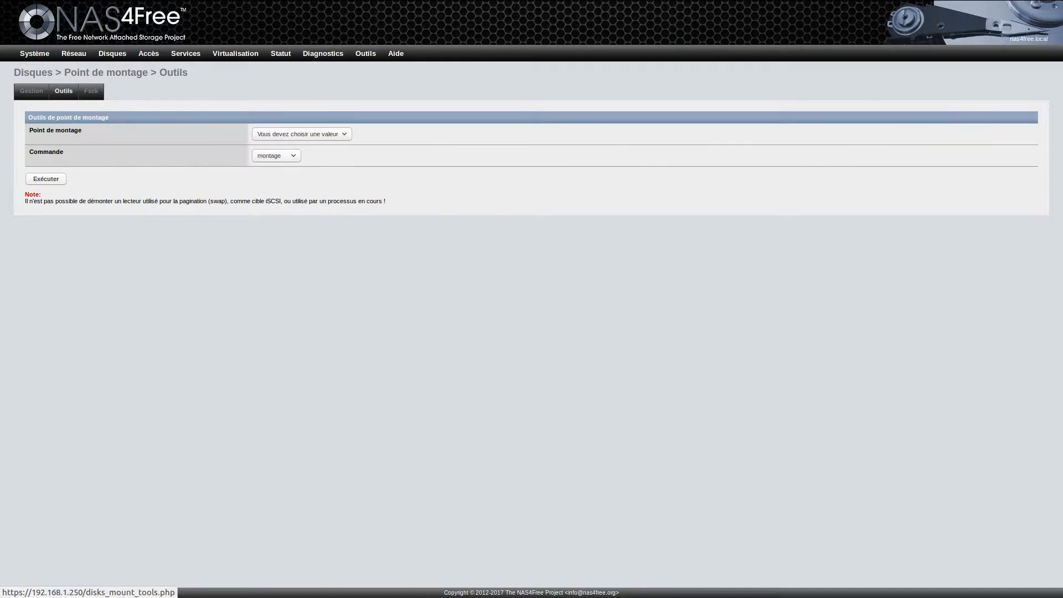
left_click(91, 90)
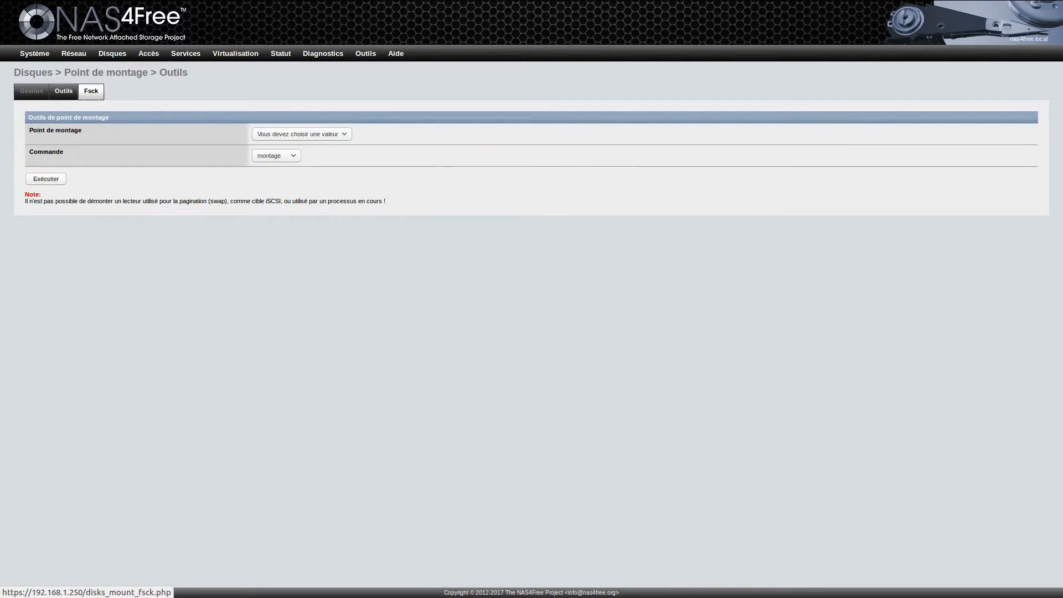
left_click(313, 134)
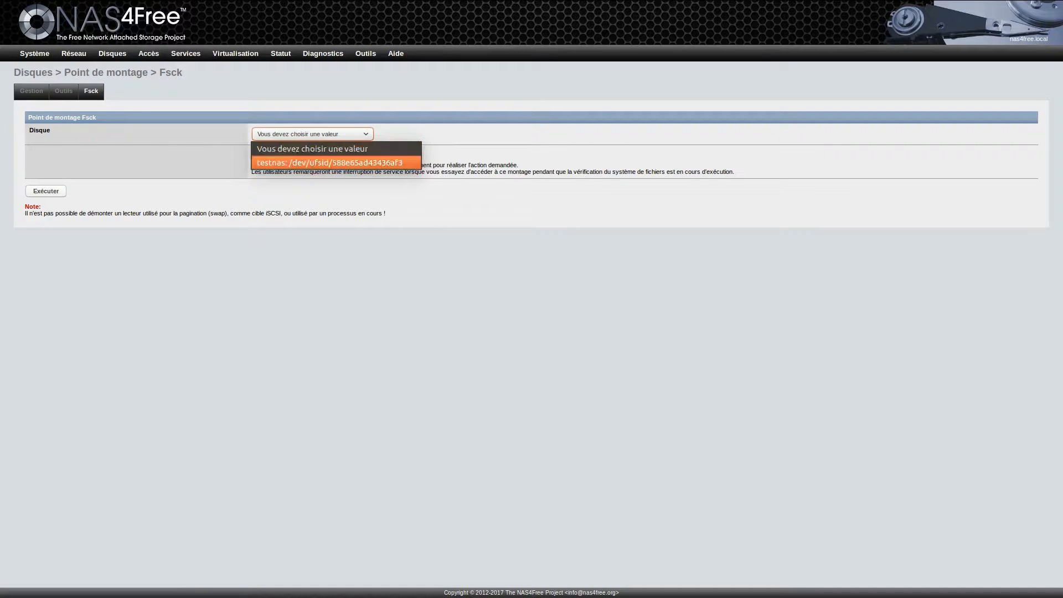
left_click(327, 163)
left_click(259, 155)
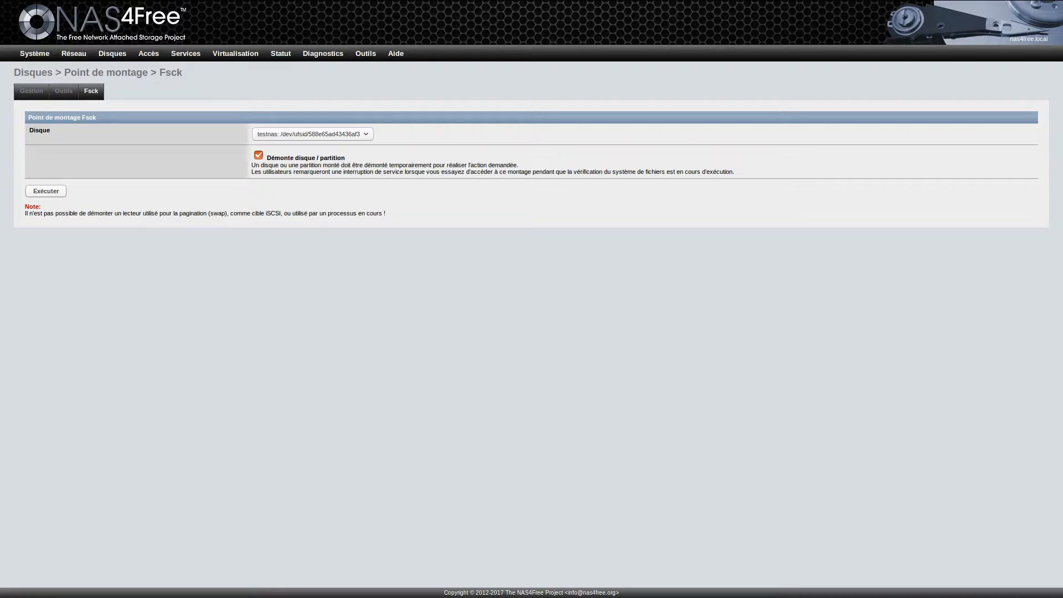
left_click(46, 191)
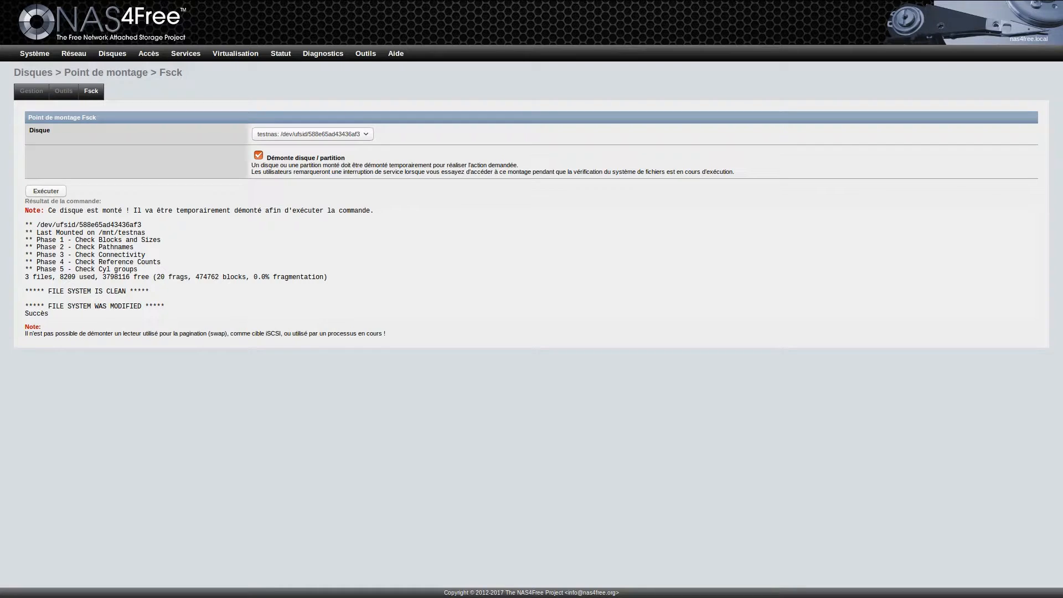
Step: Go to Accès > Utilisateurs to see the empty users list
mouse_move(112, 53)
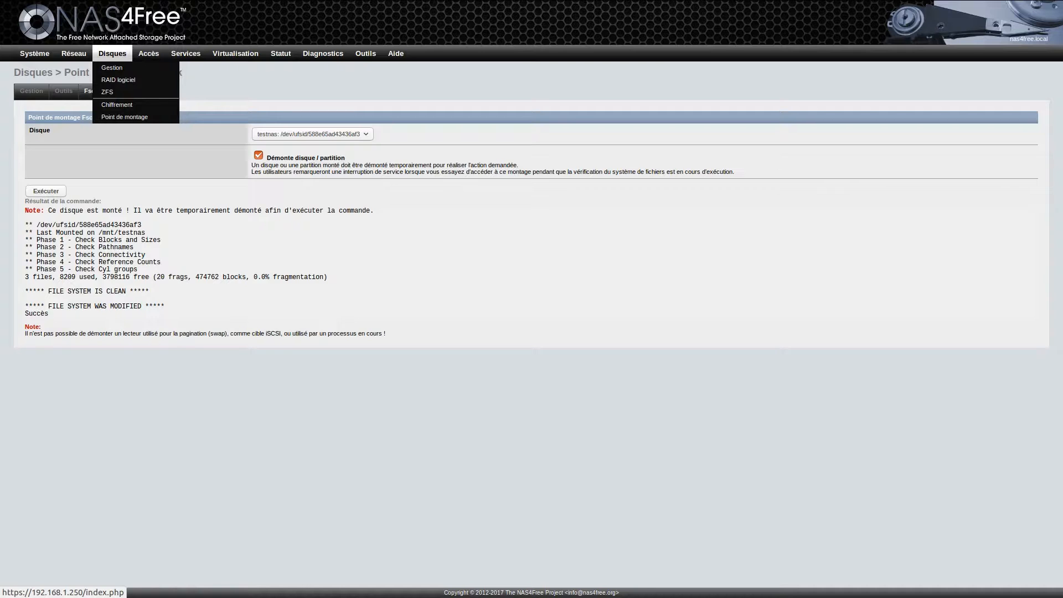
mouse_move(148, 53)
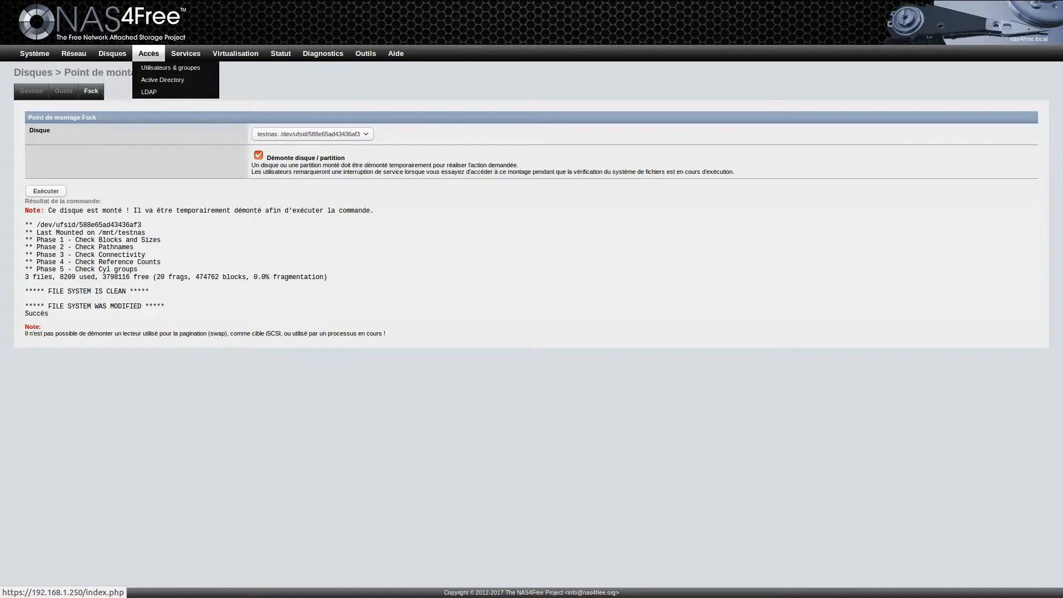
left_click(170, 68)
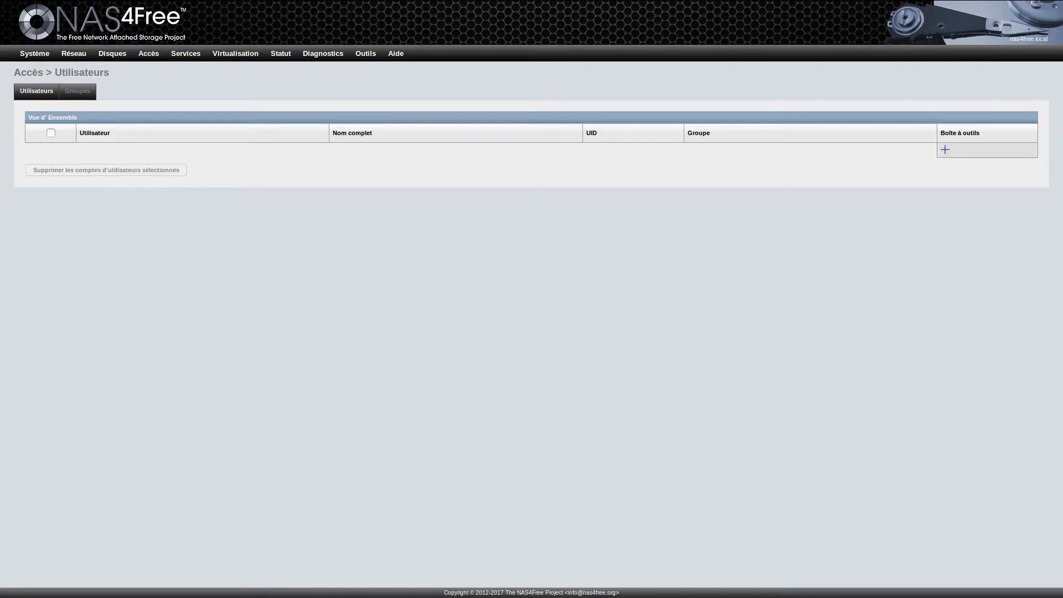
Step: Switch to the NAS4Free console in the Remmina window
key("alt+Tab")
key("alt+Tab")
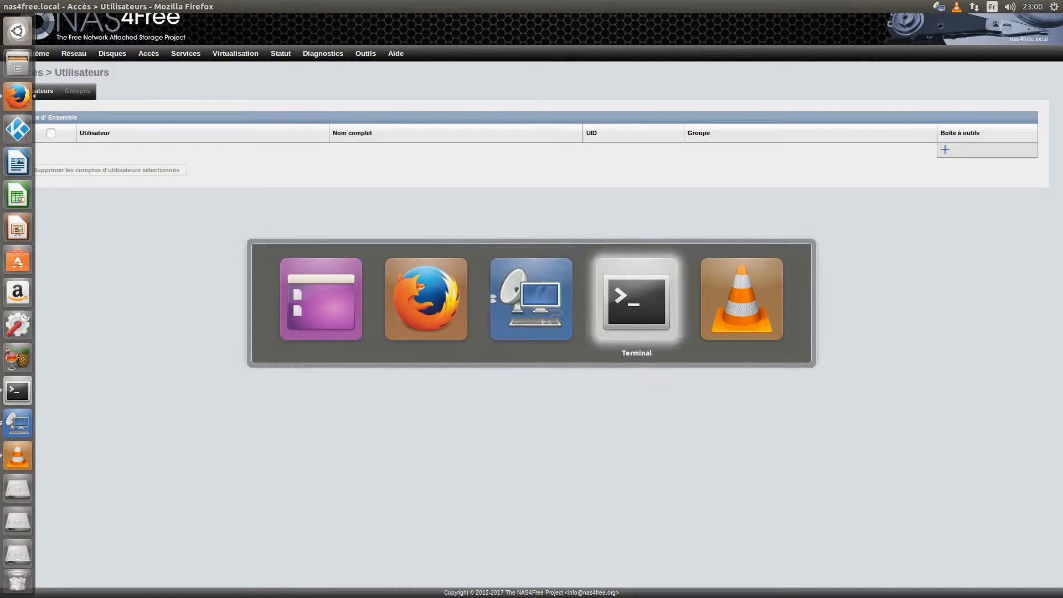
key("alt+Tab")
key("alt+Tab")
key("alt+Tab")
key("alt+Tab")
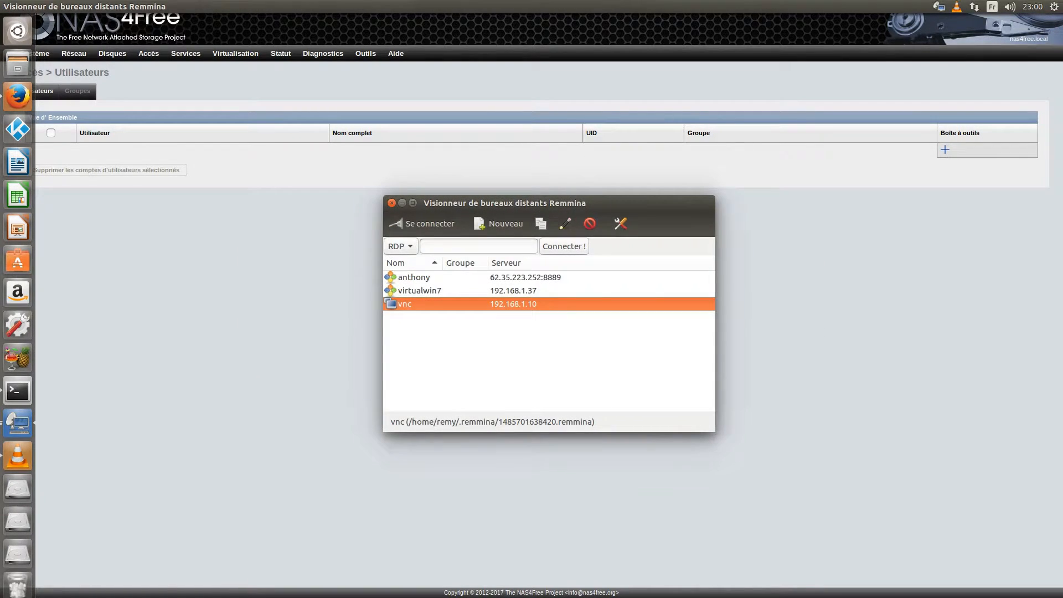
key("Return")
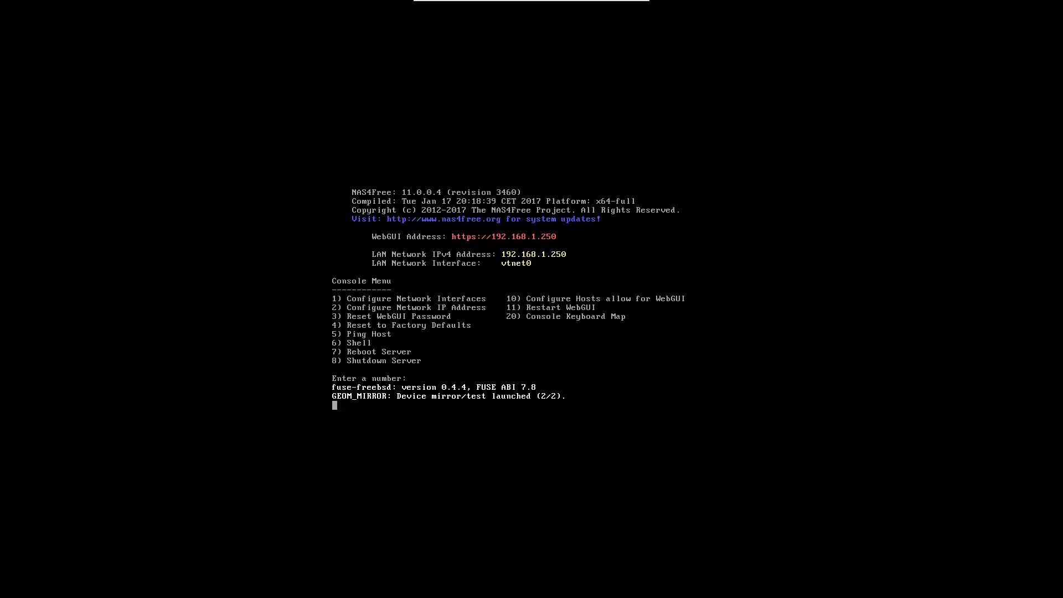
key("Return")
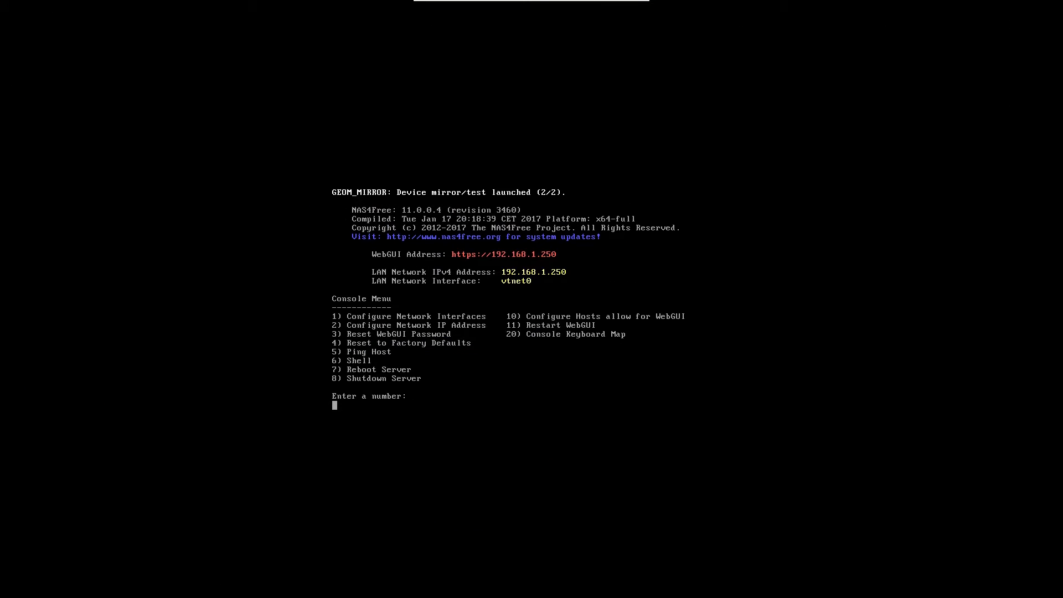
Step: Use console option 20 to set the keyboard map to French ISO-8859-1 (accent keys)
type("20")
key("Return")
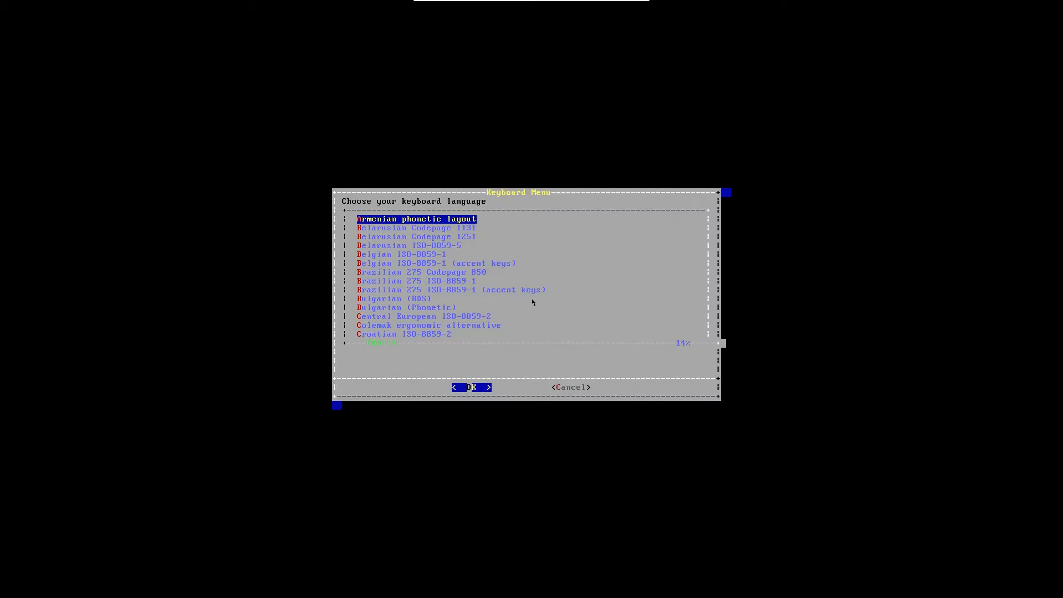
key("Page_Down")
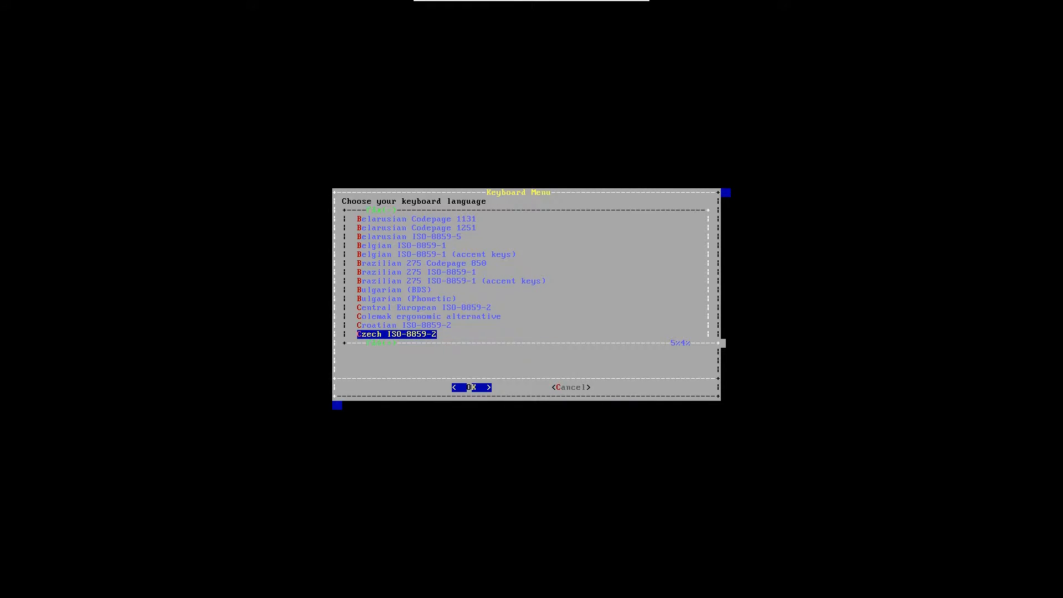
key("Page_Down")
key("Down")
key("Down")
key("Down")
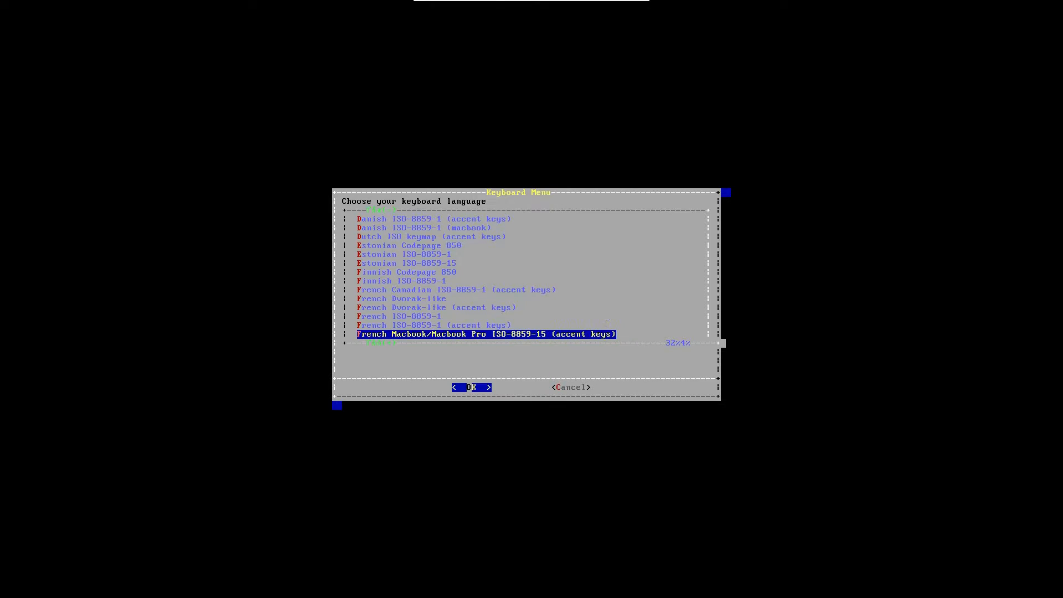
key("Up")
key("Return")
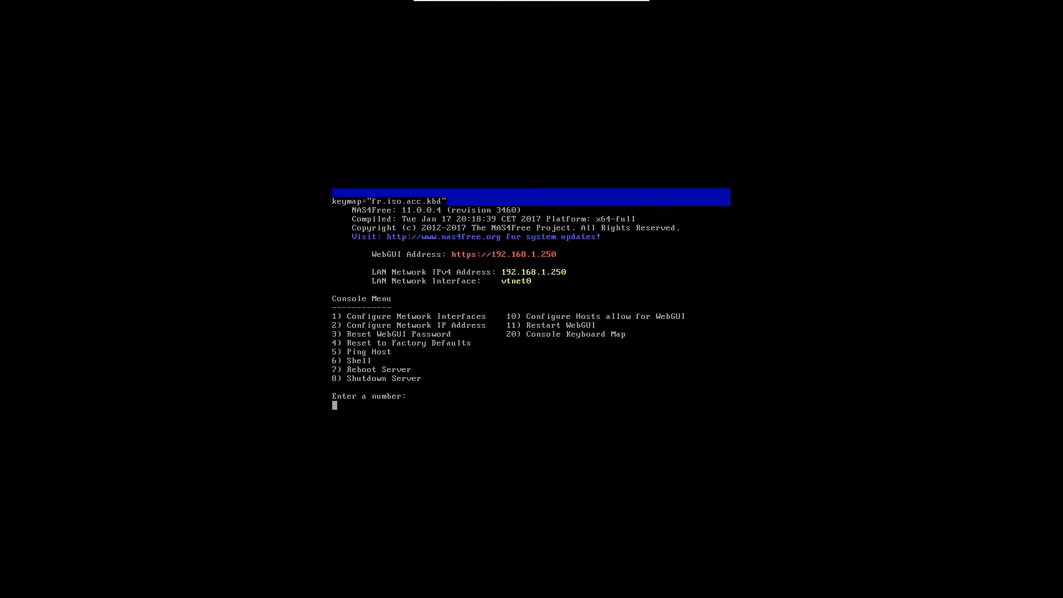
Step: Open the NAS shell with option 6 and change into /mnt/testnas
type("6")
key("Return")
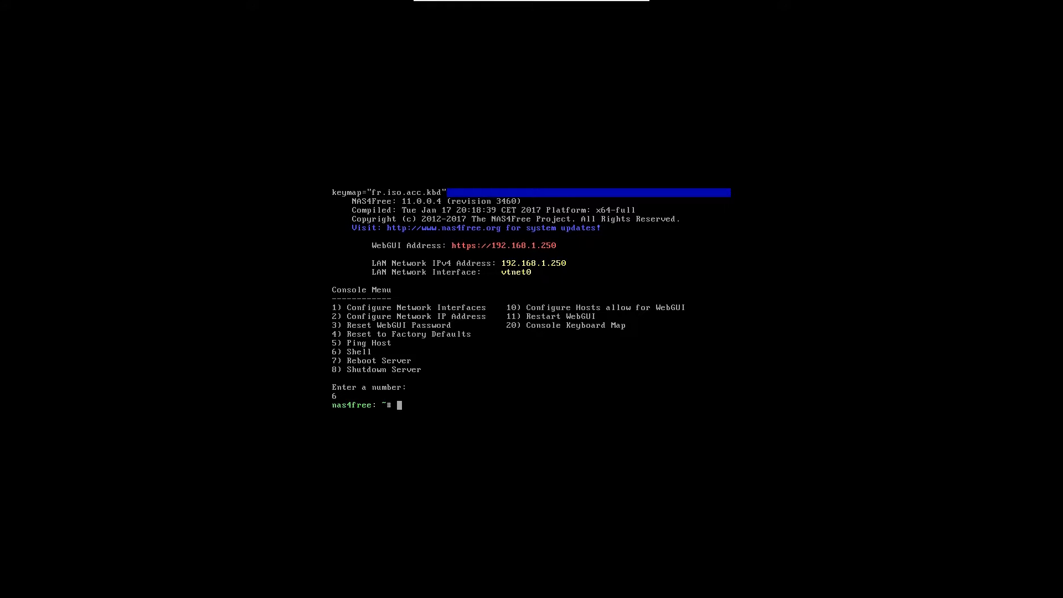
type("cd /mnt/")
key("Tab")
key("Return")
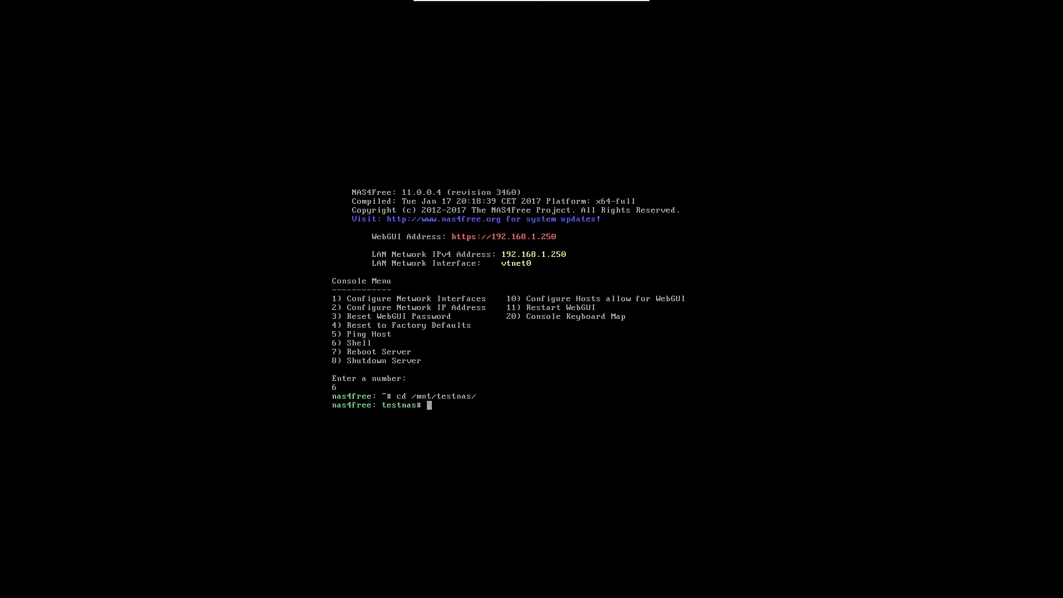
Step: Create the albert and vero folders with mkdir, then return to Firefox
type("mkdir albert")
key("Return")
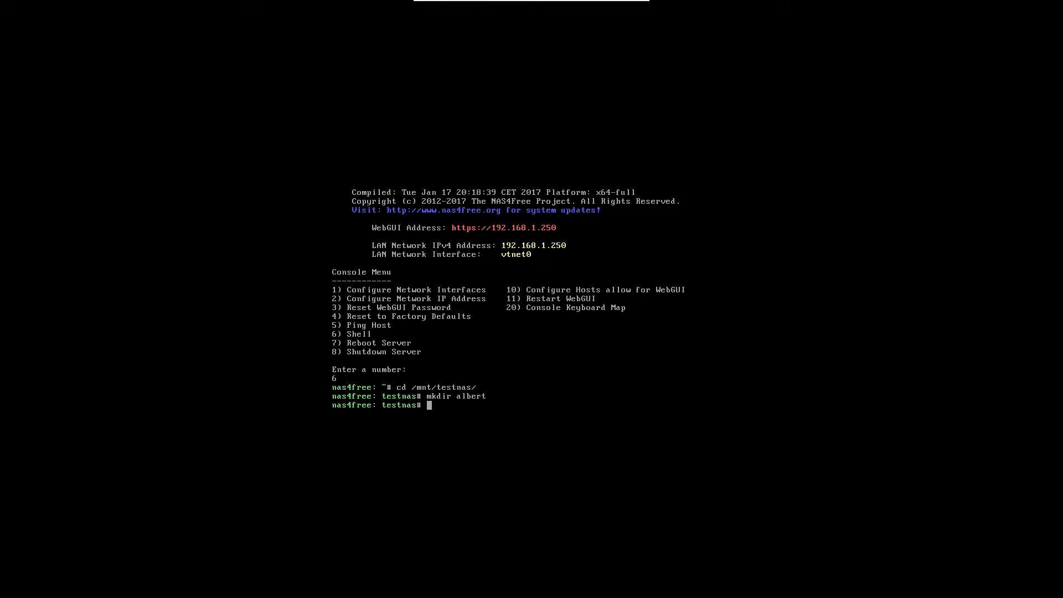
type("mkdir vero")
key("Return")
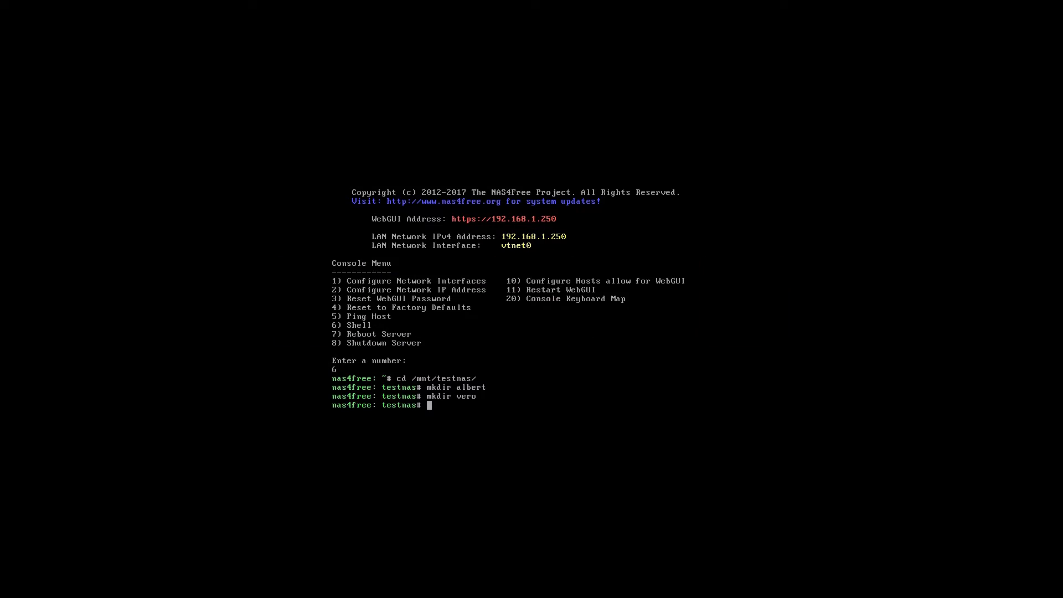
key("alt+Tab")
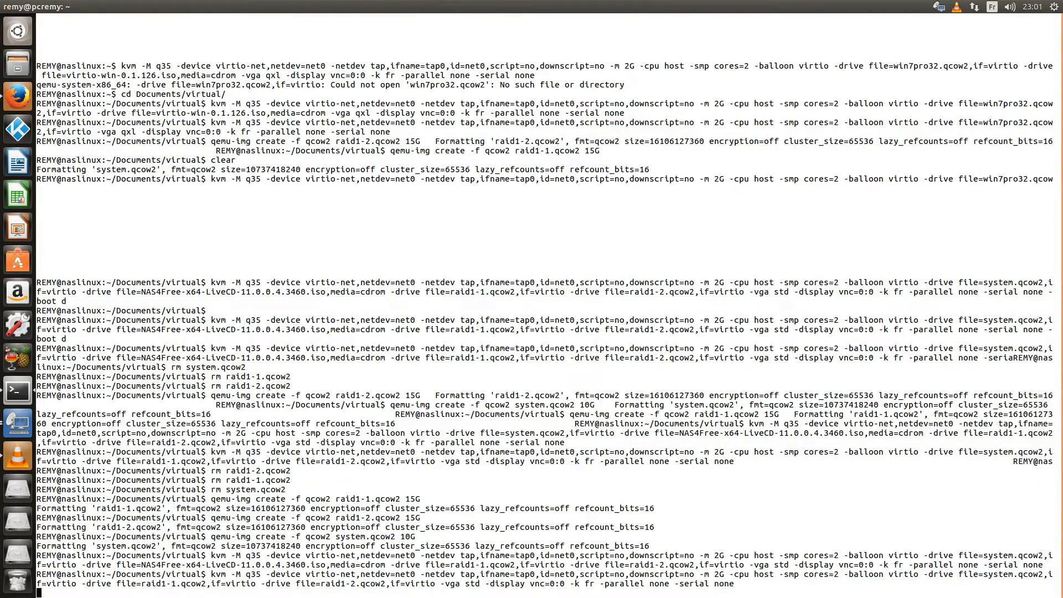
key("alt+Tab")
key("alt+Tab")
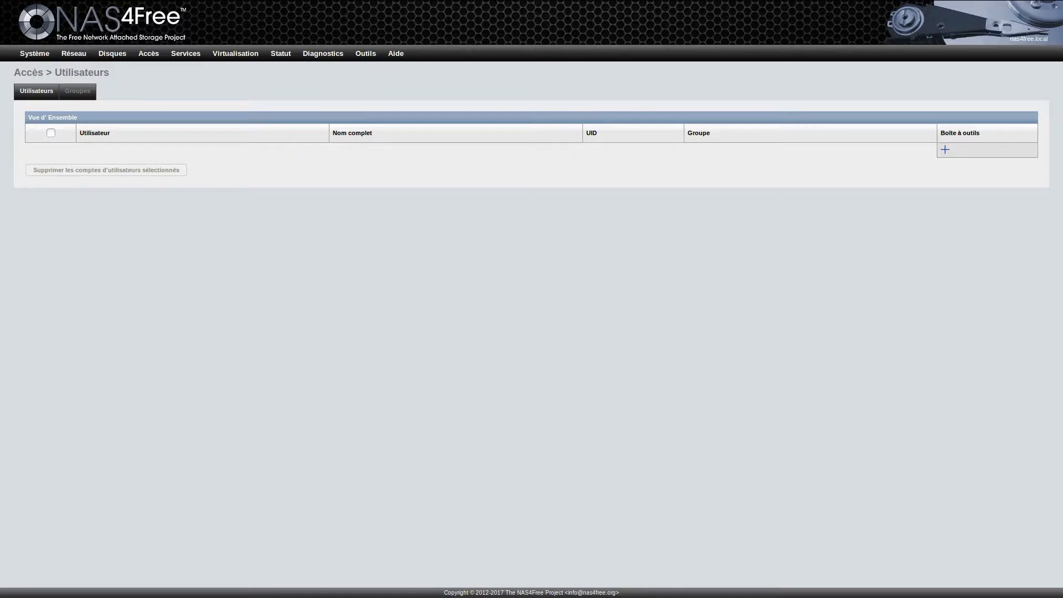
Step: Add a new user named albert and enter its password
left_click(946, 149)
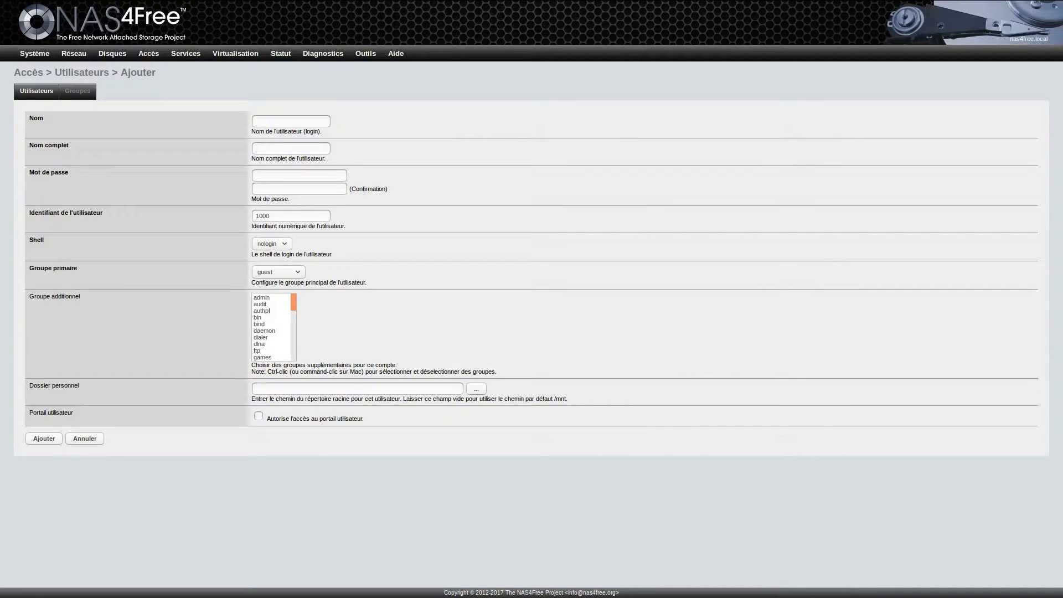
key("Tab")
key("Tab")
key("Tab")
Step: Set albert's login shell to scponly and primary group to wheel
key("space")
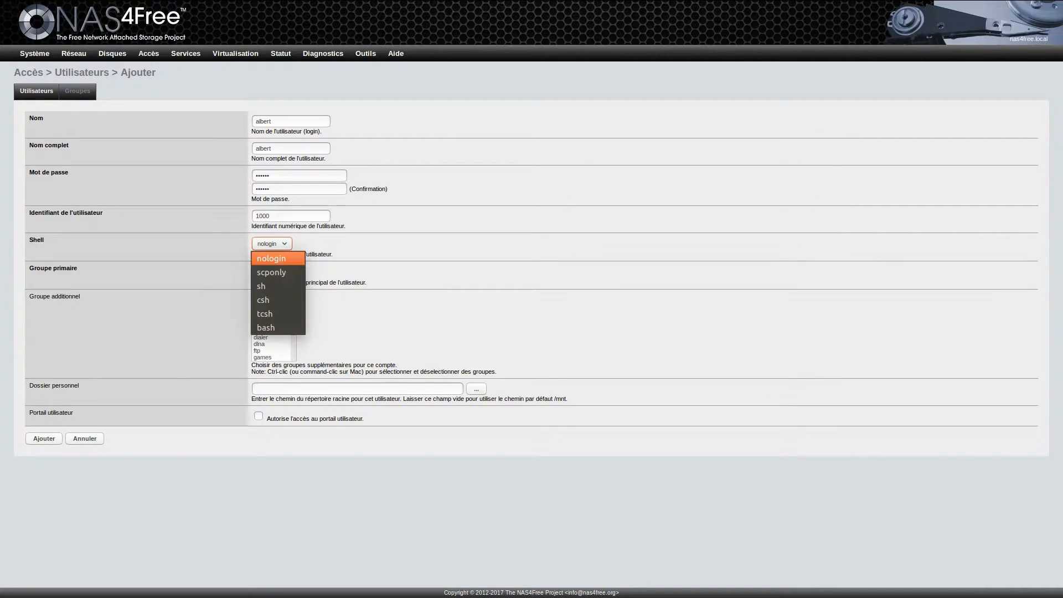
key("Down")
key("Return")
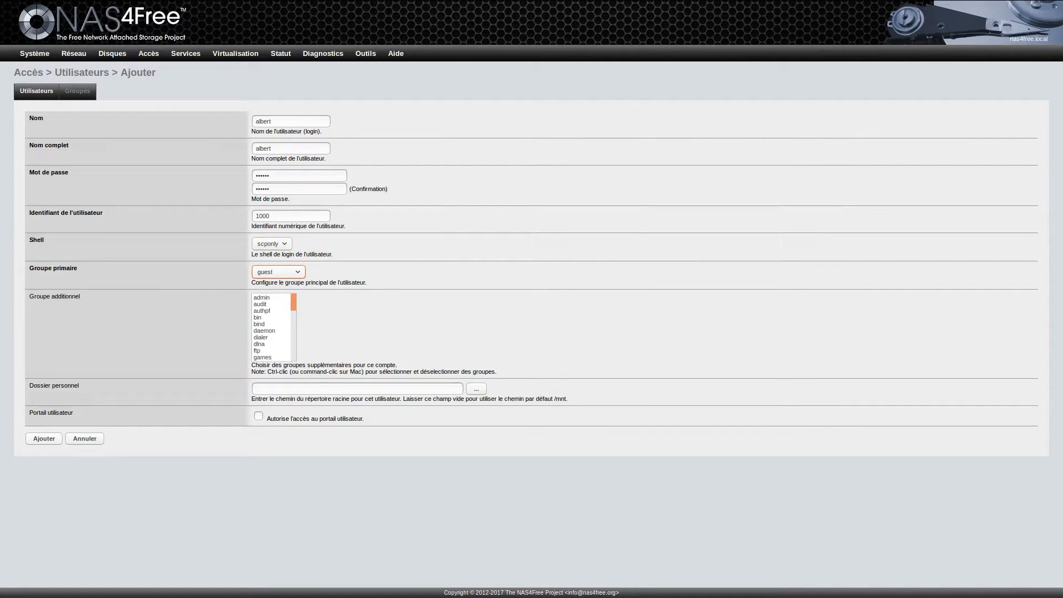
key("space")
key("Down")
key("Down")
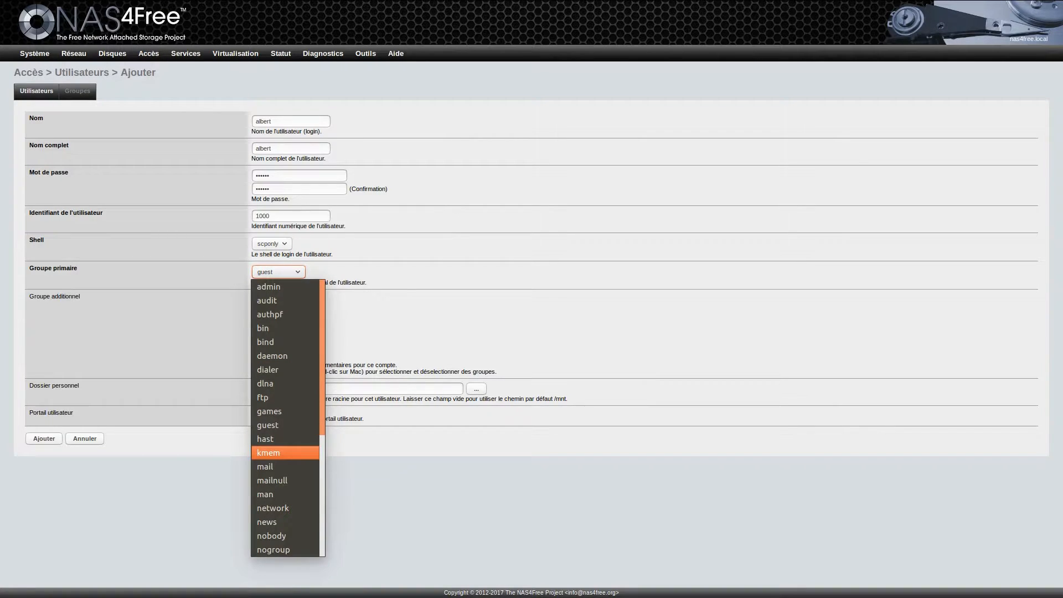
key("Down")
key("Down")
key("Down")
key("Down")
key("Down")
key("Down")
key("Down")
key("Down")
key("Down")
key("Down")
key("Down")
key("Down")
key("Down")
key("Down")
key("Down")
key("Down")
key("Down")
key("Down")
key("Down")
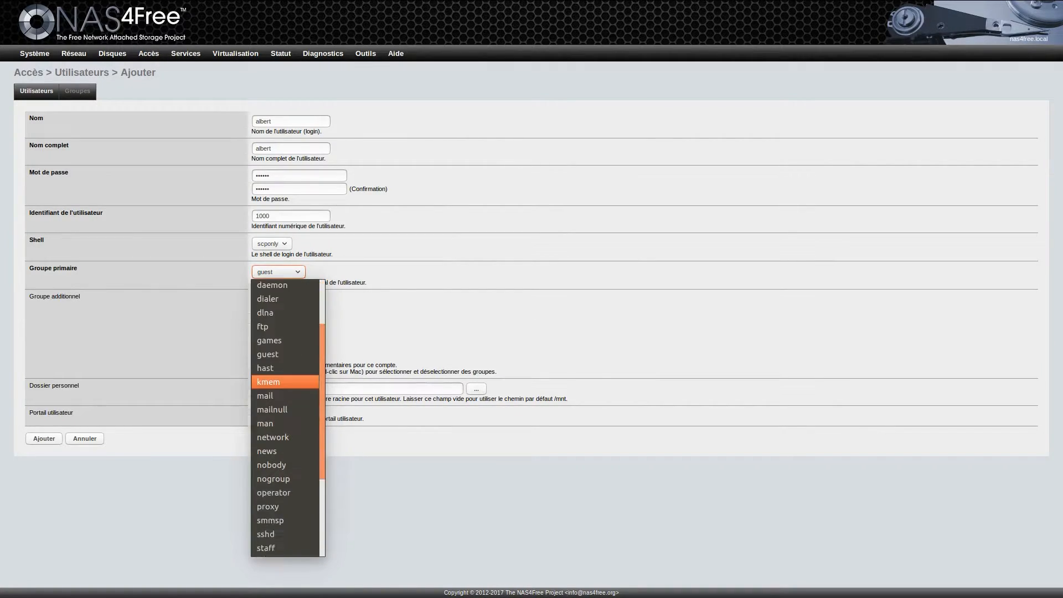
key("Down")
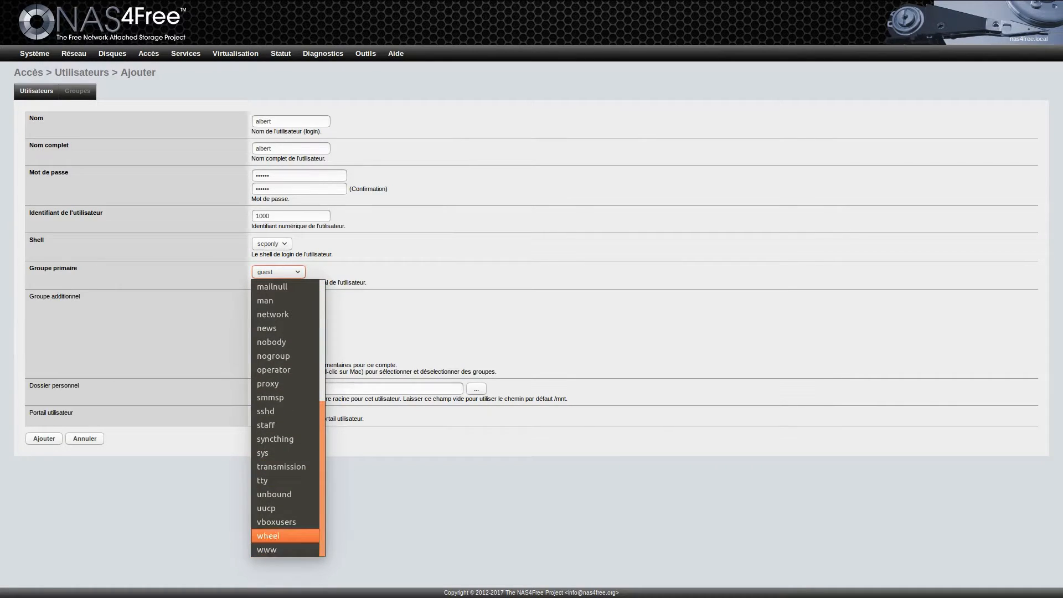
key("Return")
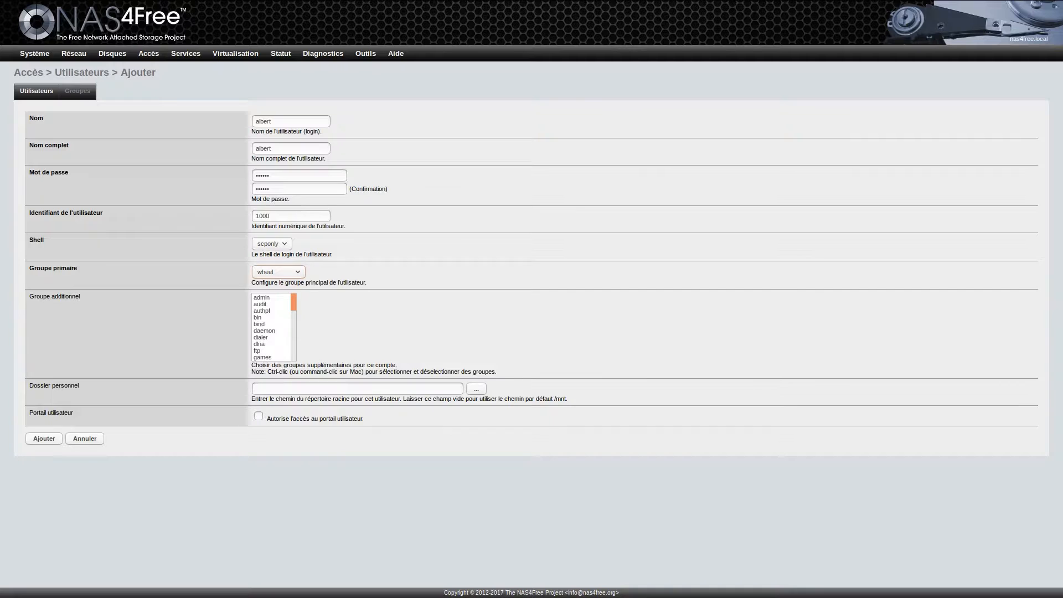
Step: Set the home directory to /mnt/testnas/albert and save the new account
key("Tab")
key("Tab")
key("Tab")
key("Return")
key("Tab")
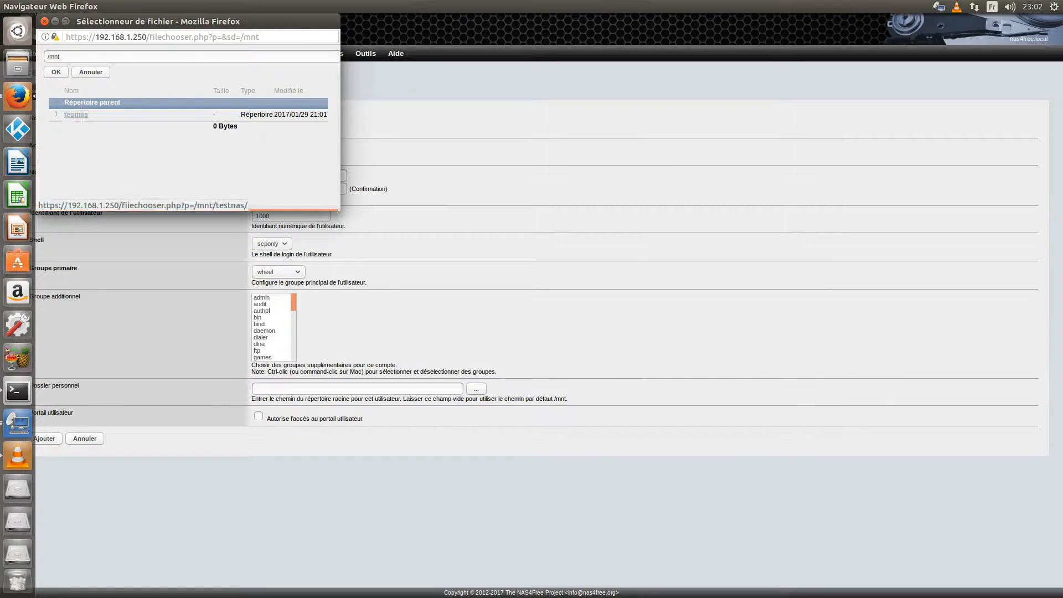
key("Return")
key("Tab")
key("Return")
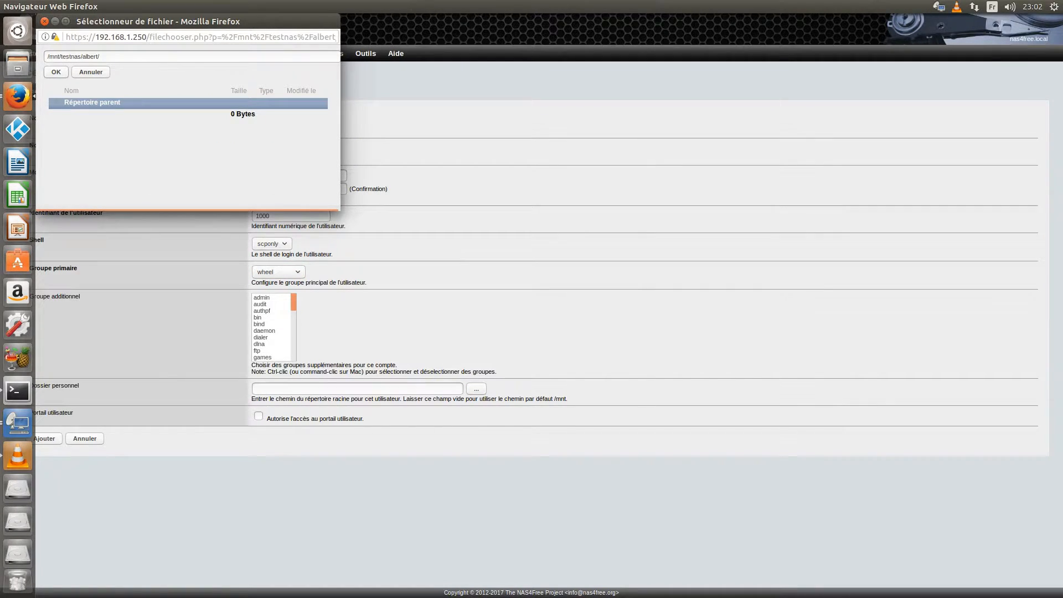
key("Tab")
key("Return")
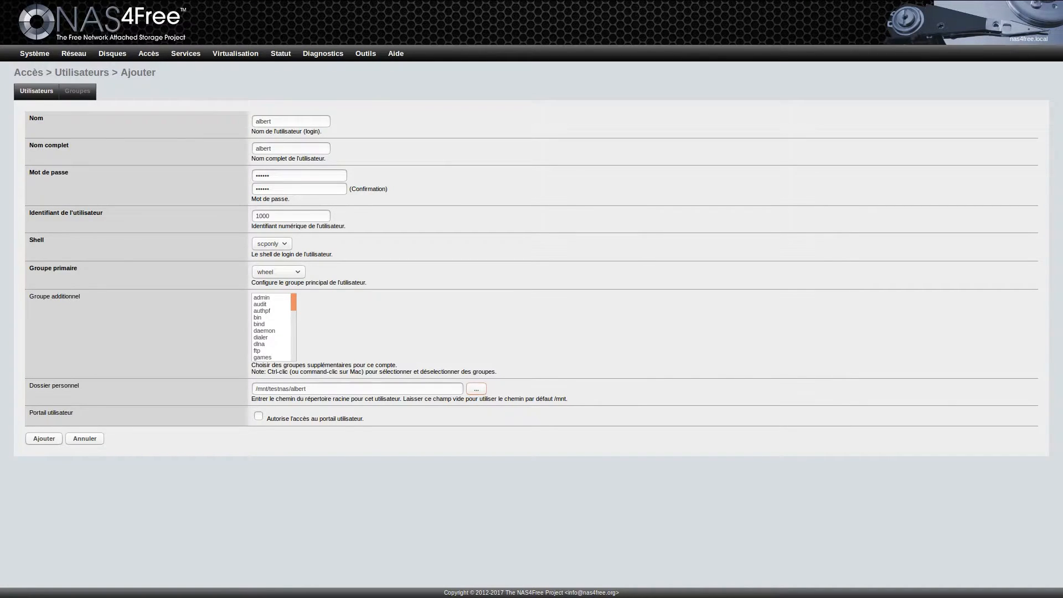
key("Return")
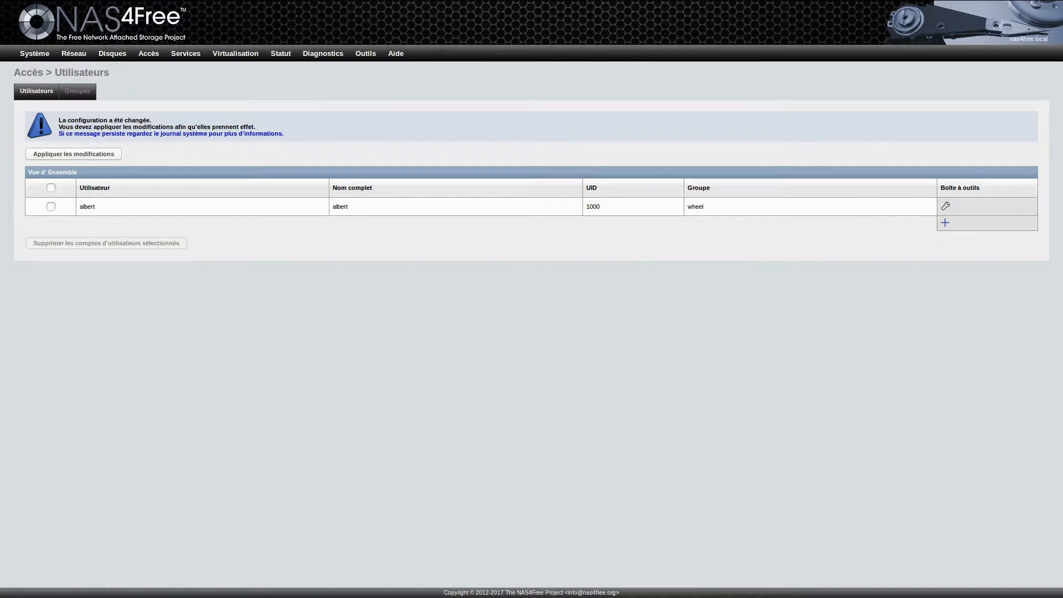
Step: Fill in the new user vero with the full name, scponly login shell and primary group wheel
key("Return")
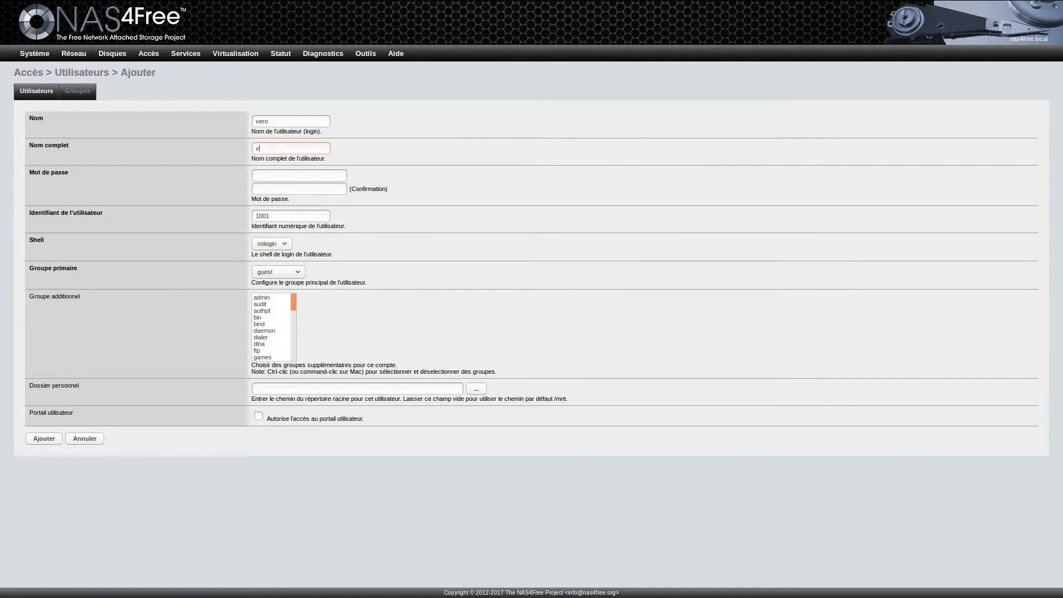
type("eronique")
key("Tab")
key("Tab")
key("alt+Down")
key("Down")
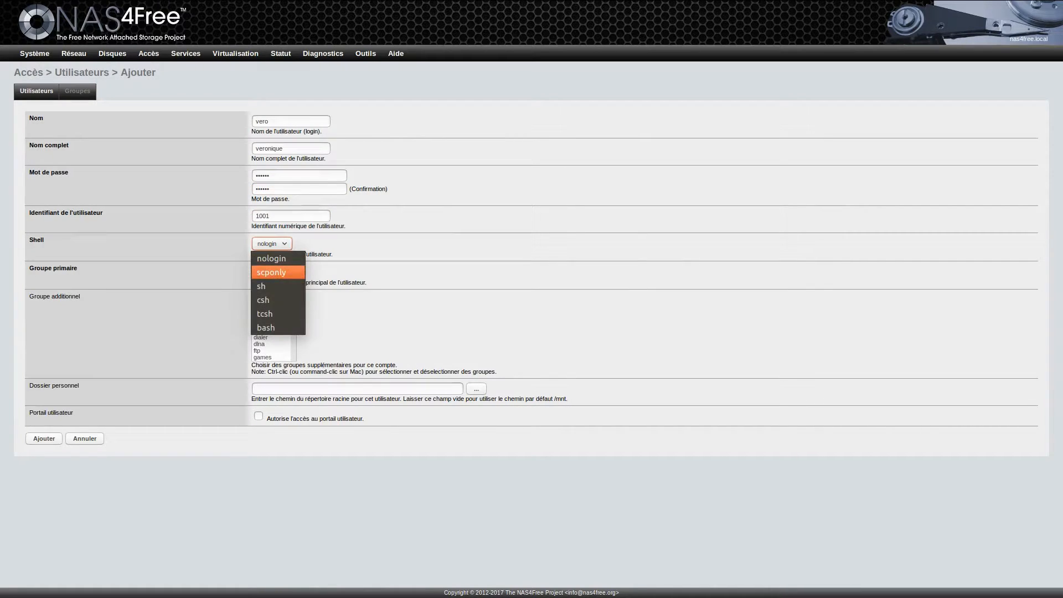
key("Return")
key("Tab")
key("alt+Down")
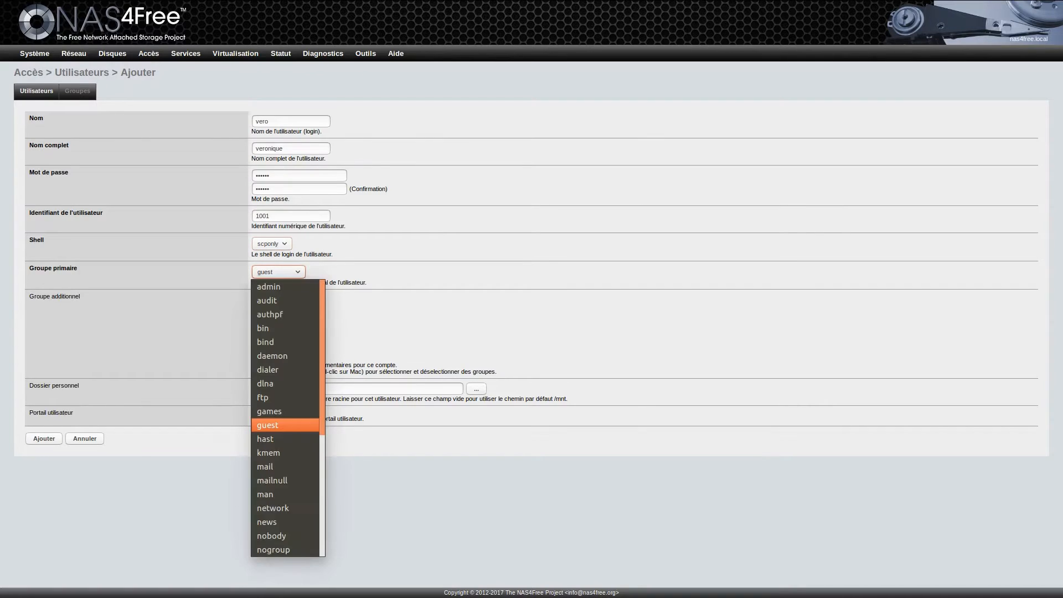
key("Down")
key("Down")
key("Down")
key("Down")
key("Down")
key("Down")
key("Down")
key("Down")
key("Down")
key("Down")
key("Down")
key("Down")
key("Down")
key("Down")
key("Down")
key("Down")
key("Down")
key("Down")
key("Down")
key("Down")
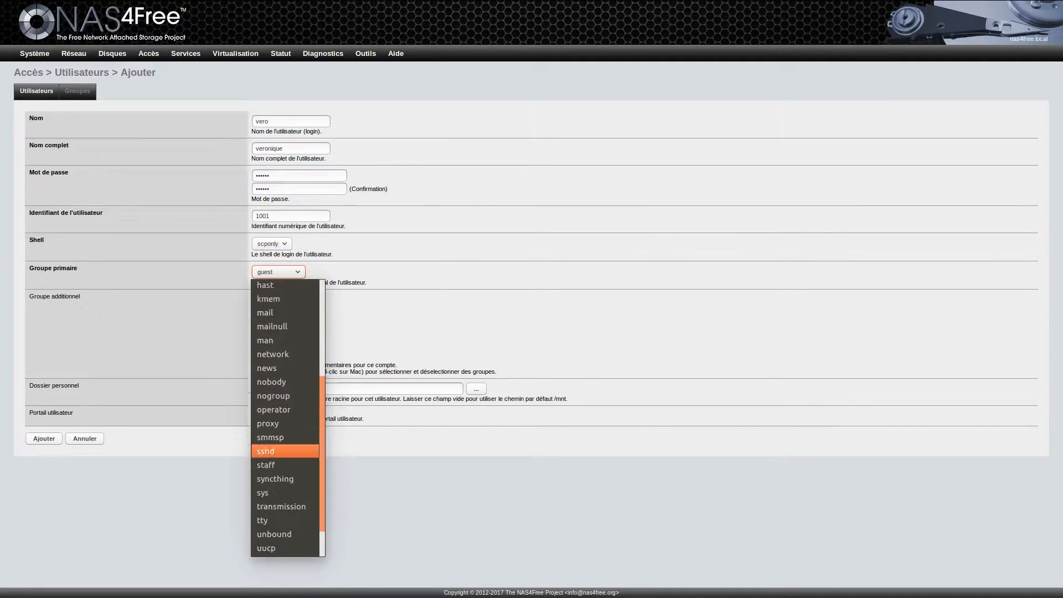
key("Return")
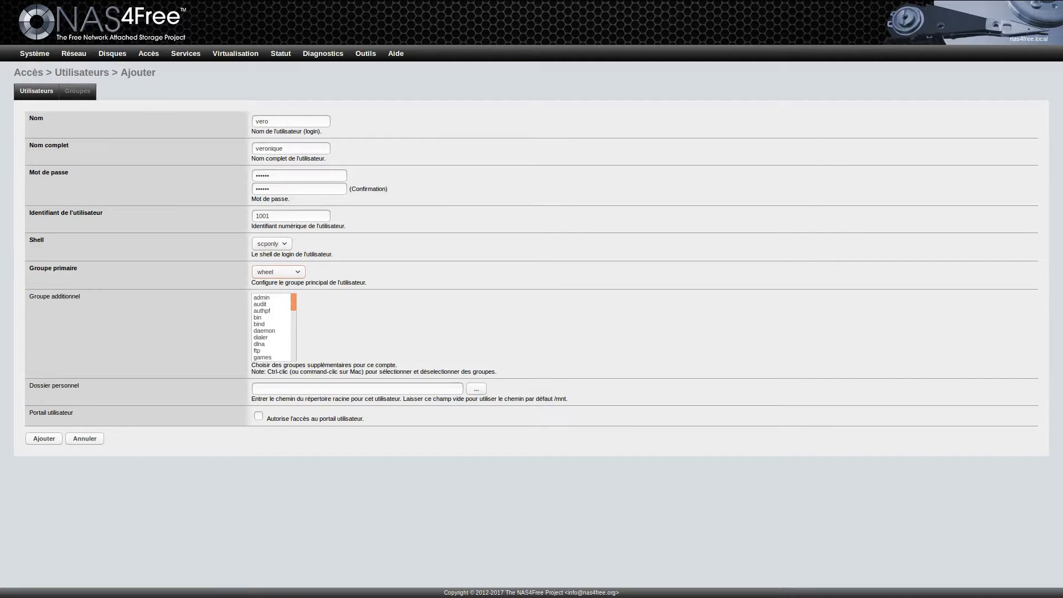
Step: Set vero's home folder to /mnt/testnas/vero, add the user and apply the change
key("Tab")
key("Tab")
key("Tab")
key("Return")
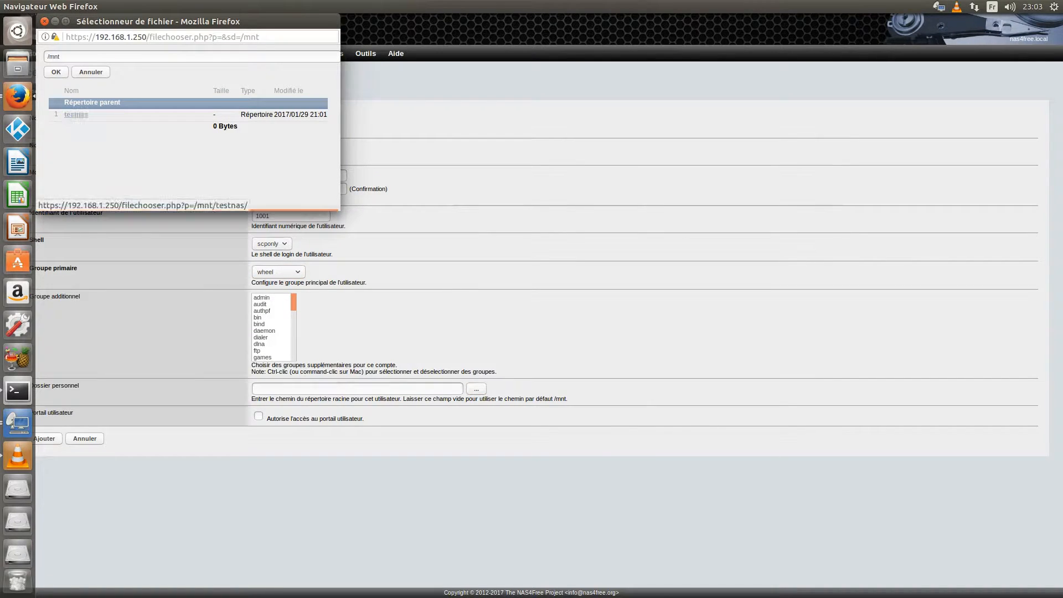
left_click(74, 114)
left_click(71, 126)
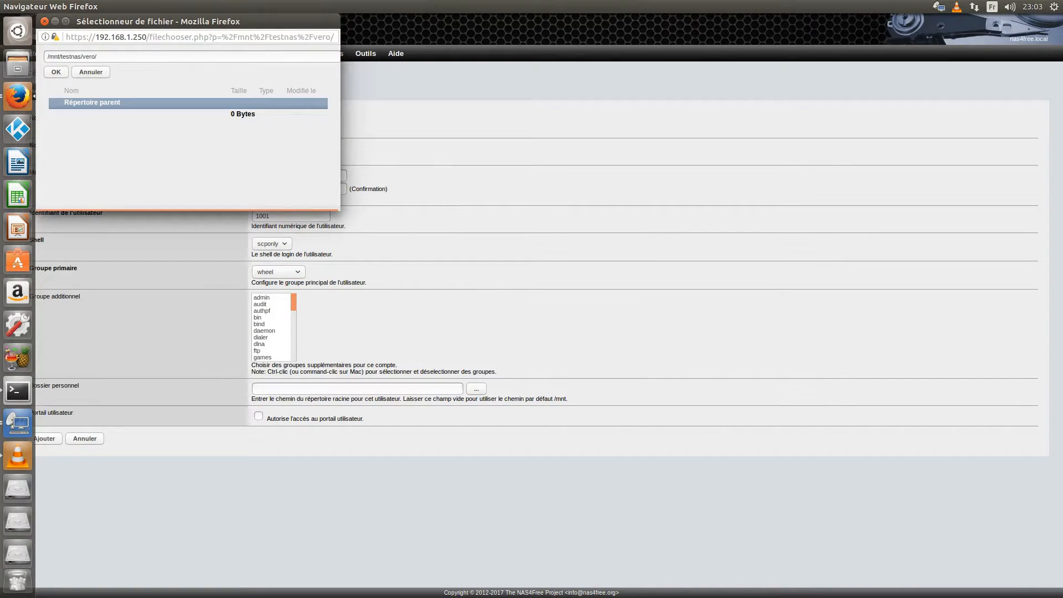
left_click(56, 72)
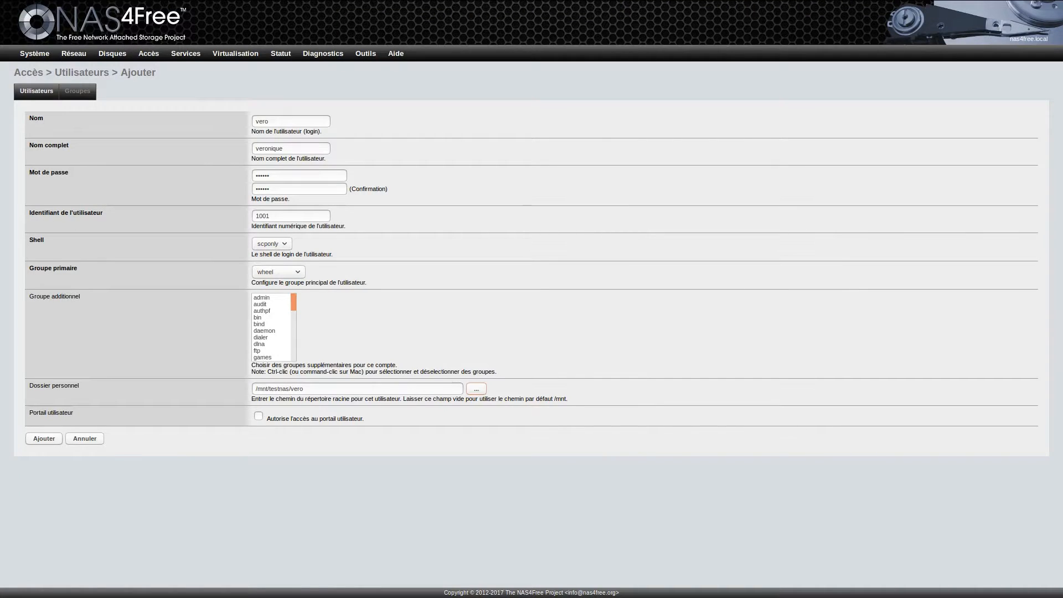
left_click(44, 439)
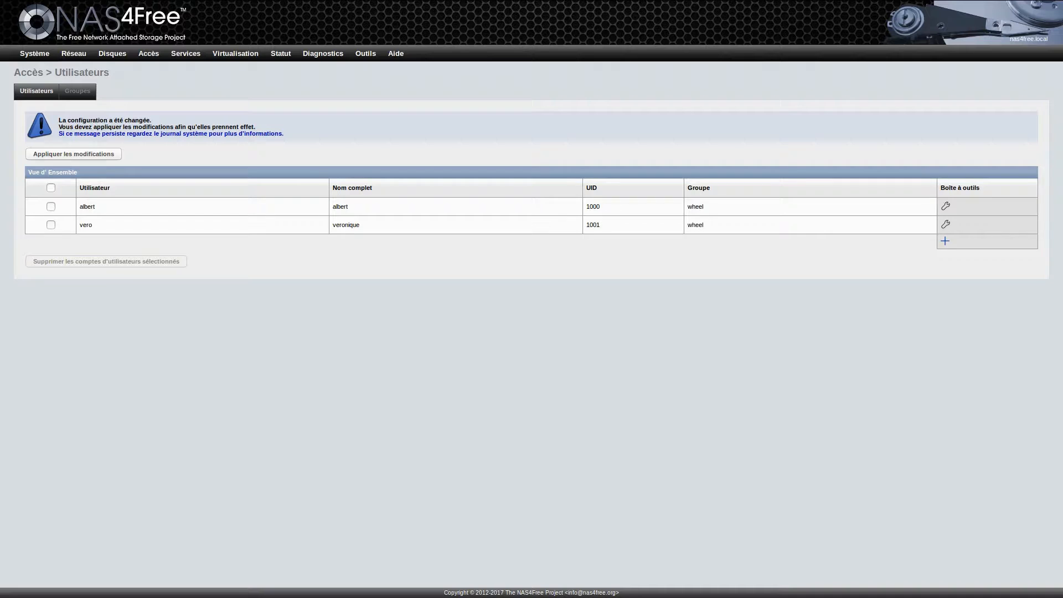
left_click(73, 153)
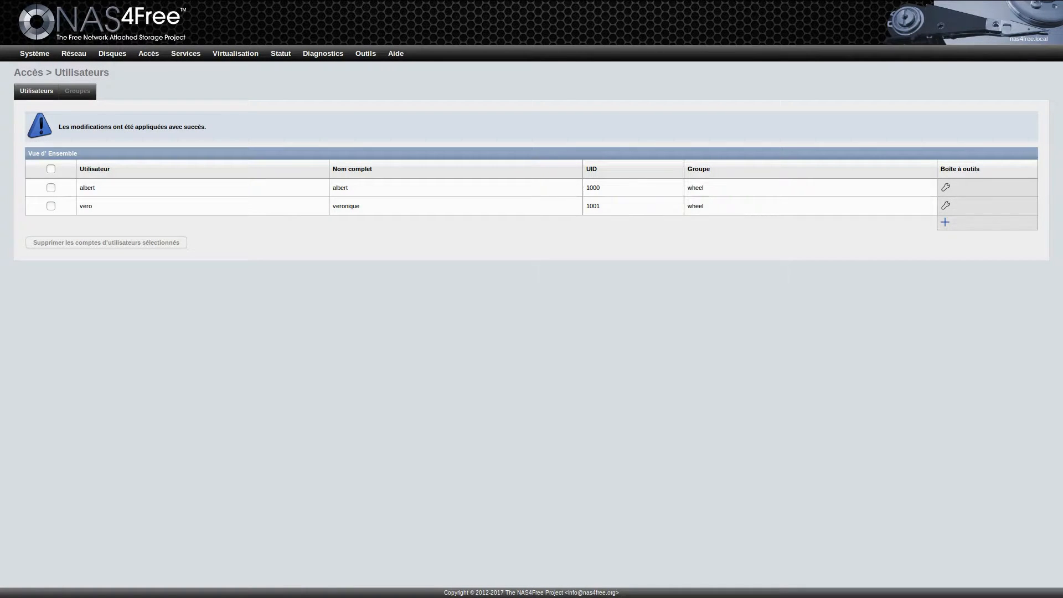
Step: Enable the CIFS/SMB service with SMB3_11 (Windows 10) as maximum server protocol
mouse_move(149, 54)
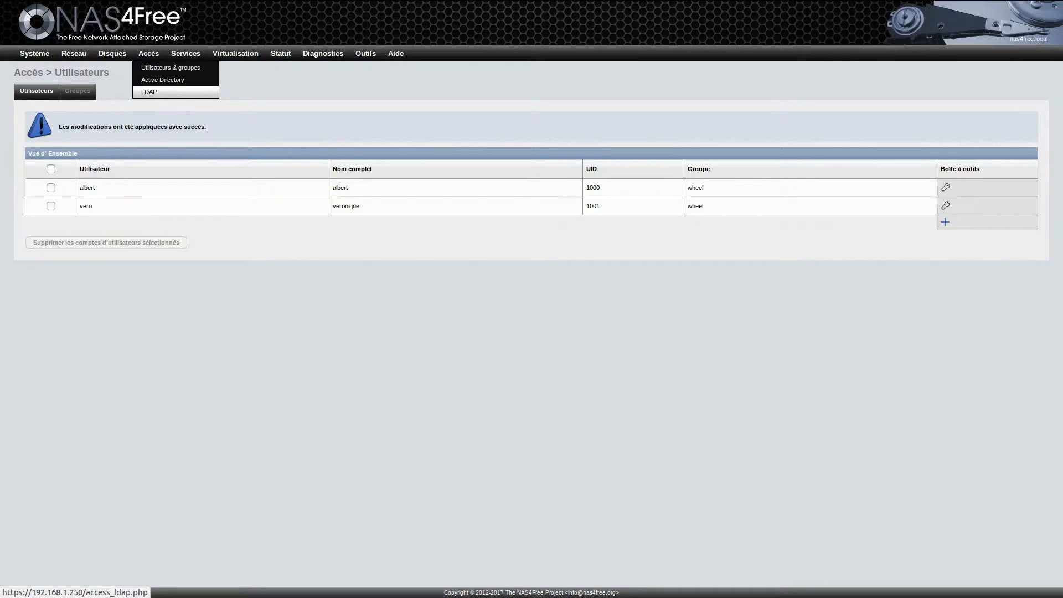
mouse_move(186, 54)
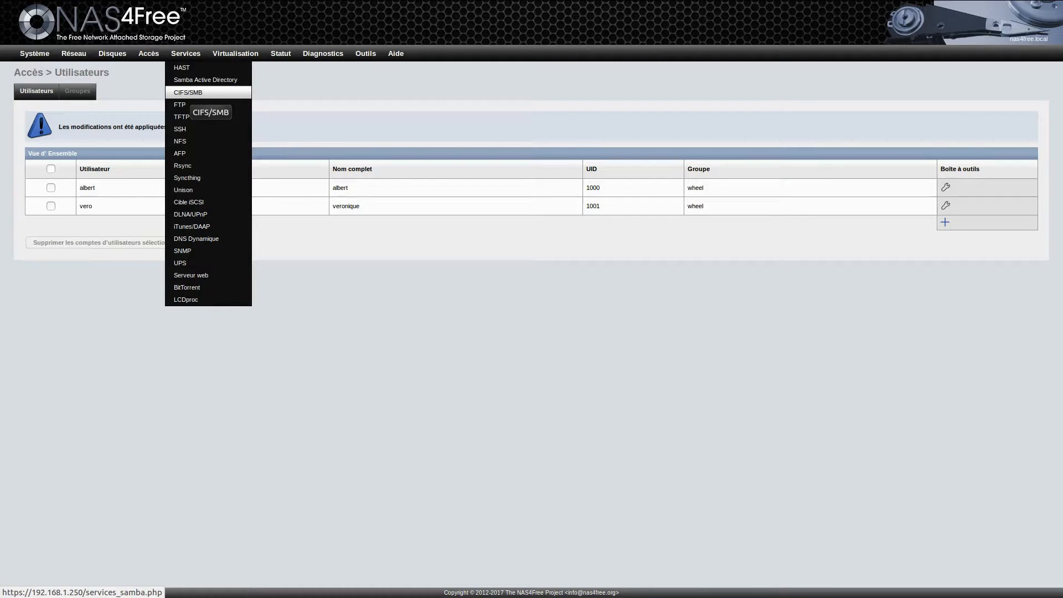
left_click(191, 93)
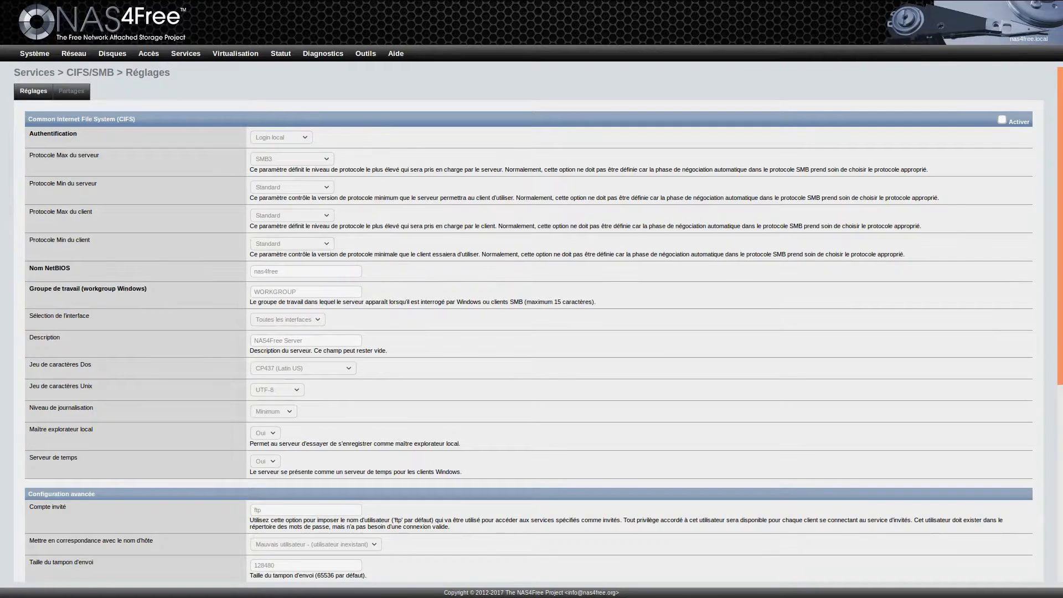
left_click(1002, 120)
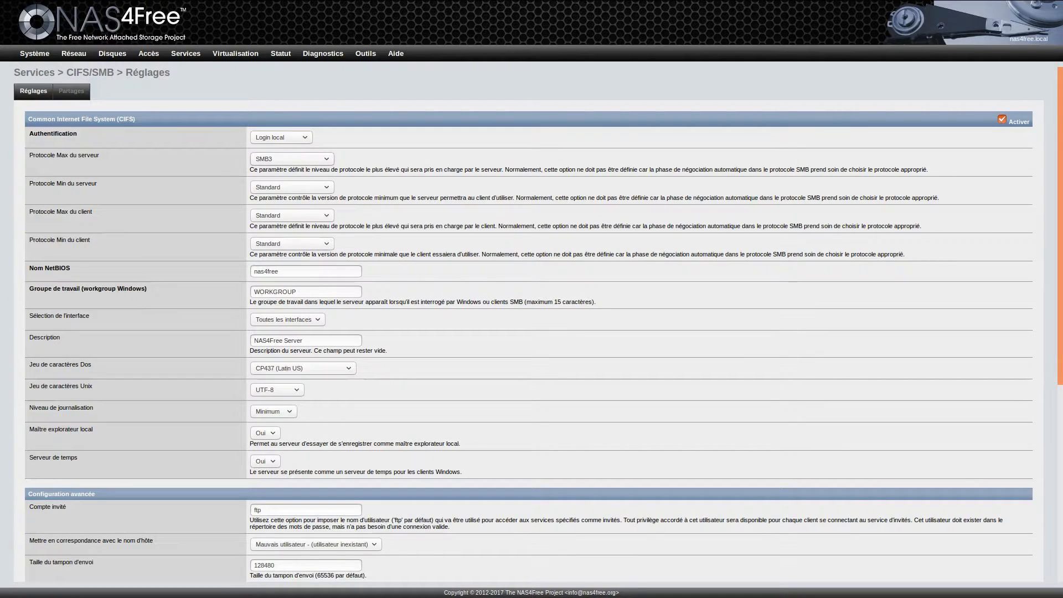
left_click(292, 159)
left_click(288, 199)
Step: Set both local master browser and time server to Non
scroll(531, 324, "down", 3)
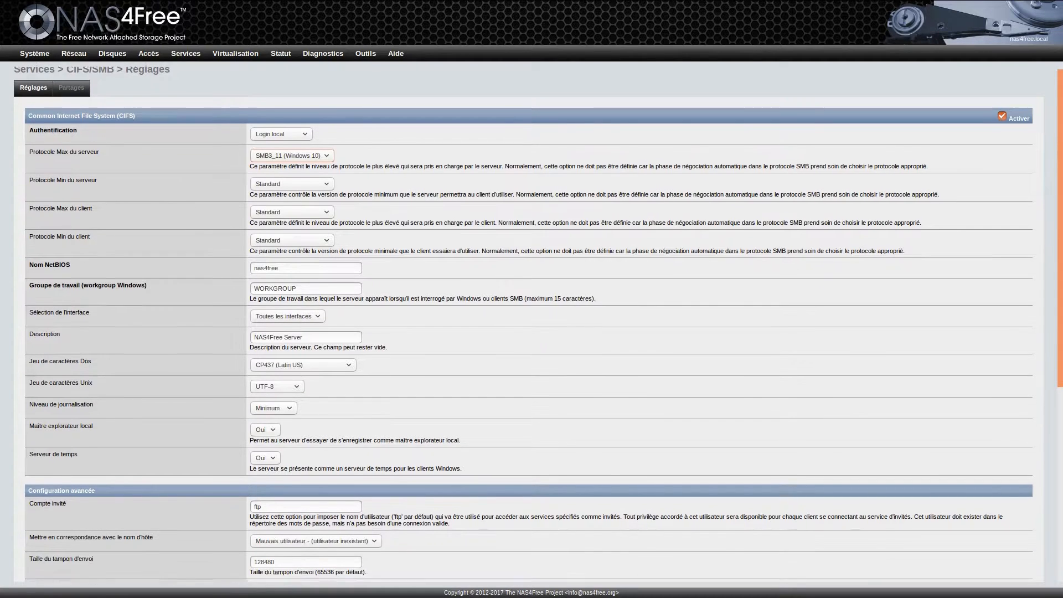
scroll(532, 325, "down", 2)
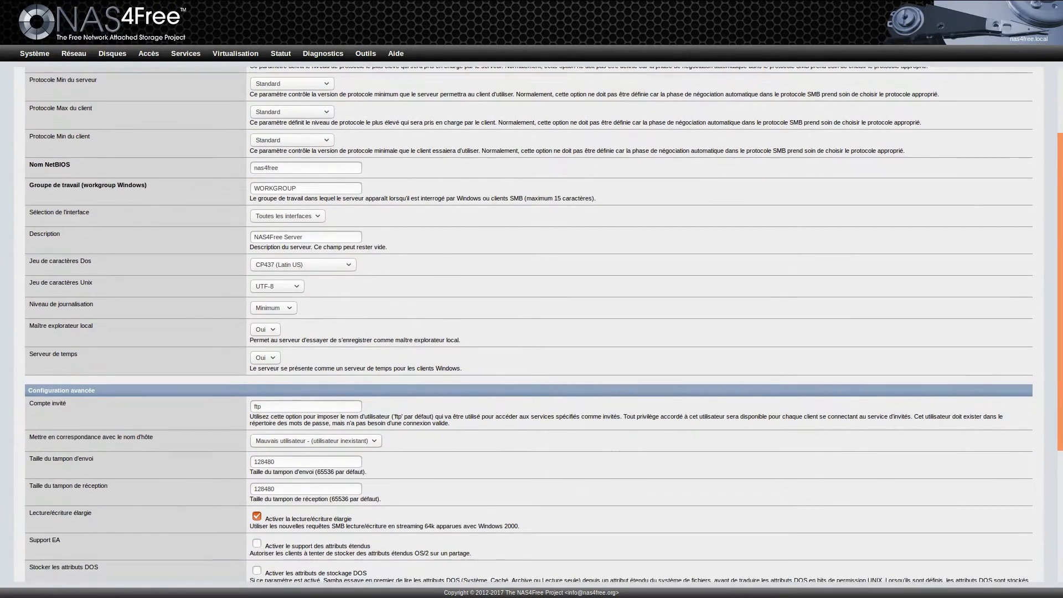
left_click(265, 294)
left_click(263, 314)
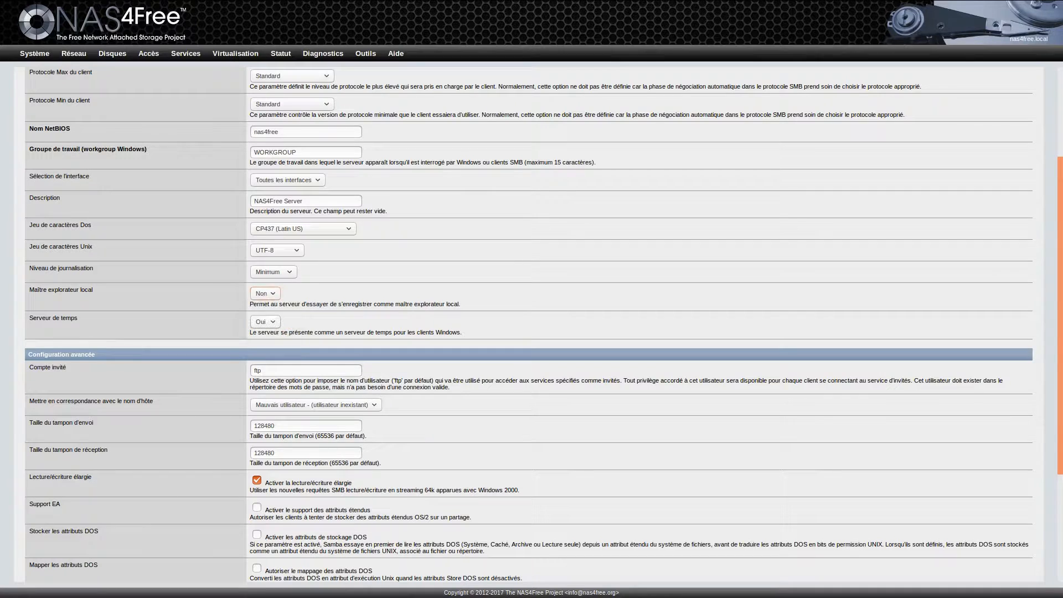
left_click(266, 322)
left_click(263, 342)
scroll(263, 342, "down", 1)
scroll(531, 325, "down", 5)
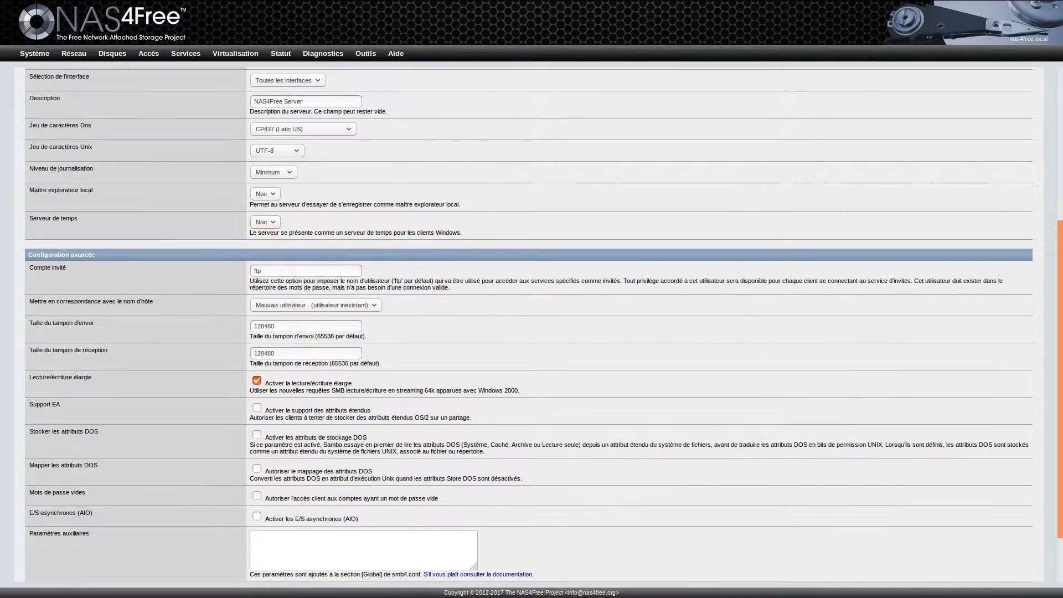
scroll(532, 325, "down", 1)
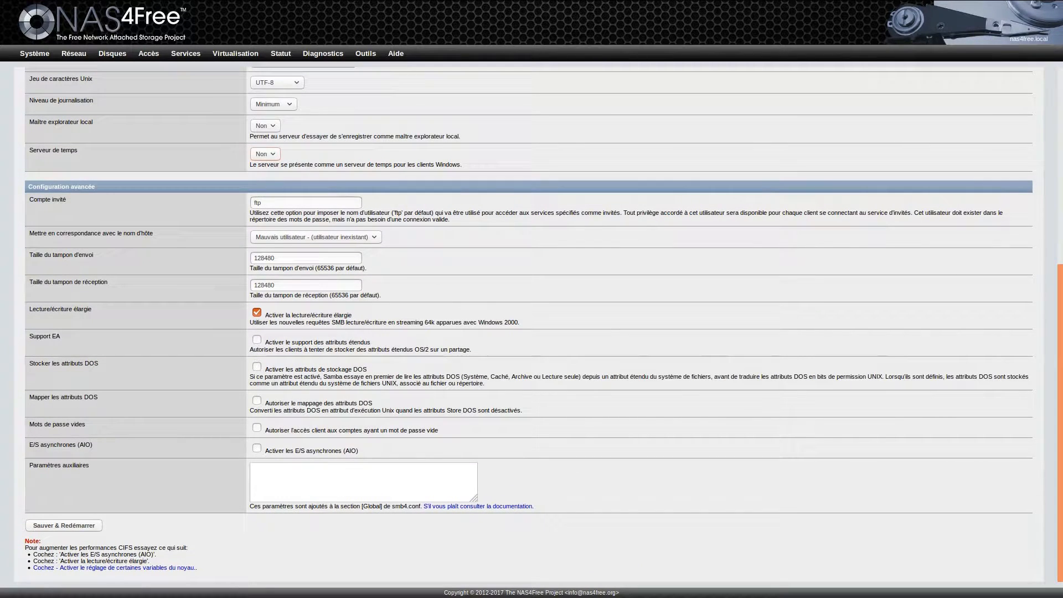
Step: Clear the ftp guest account, enable AIO, and save and restart CIFS/SMB
key("Tab")
key("BackSpace")
left_click(257, 448)
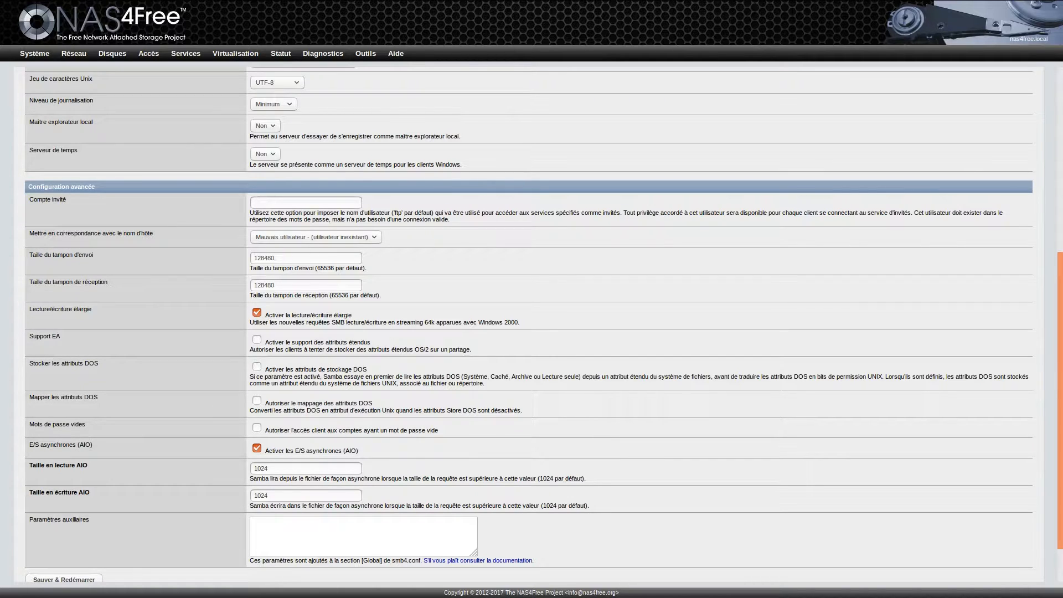
scroll(529, 325, "down", 2)
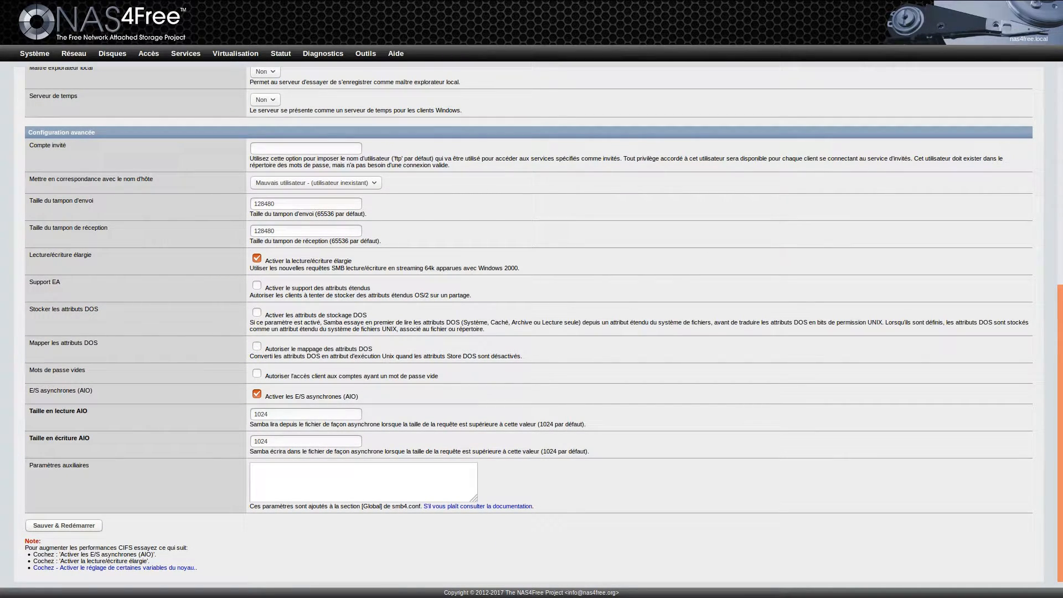
left_click(64, 525)
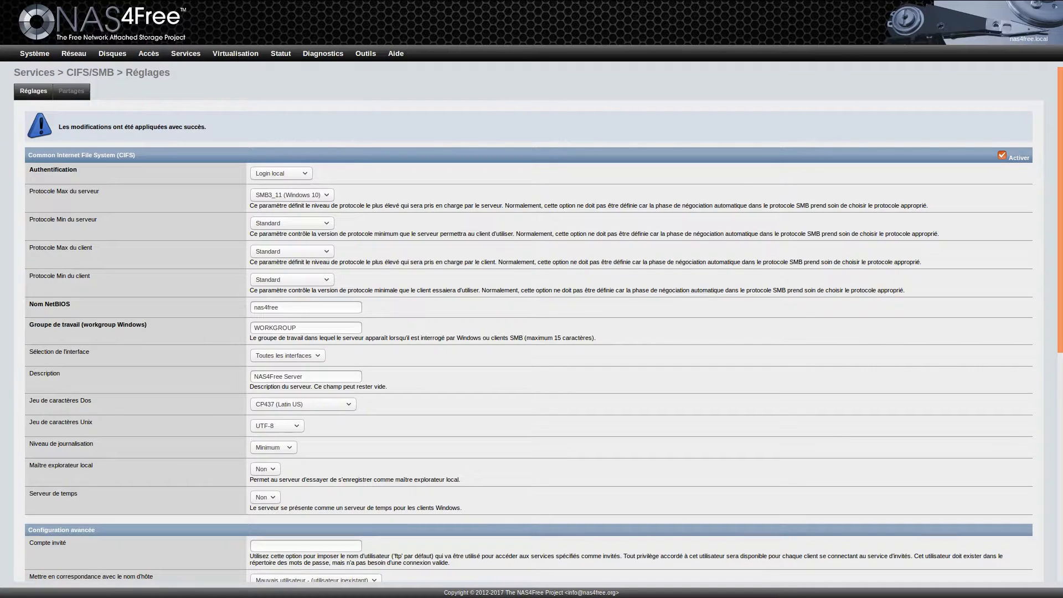
Step: Add a new share named albert, comment albert, with path /mnt/testnas/albert
left_click(71, 90)
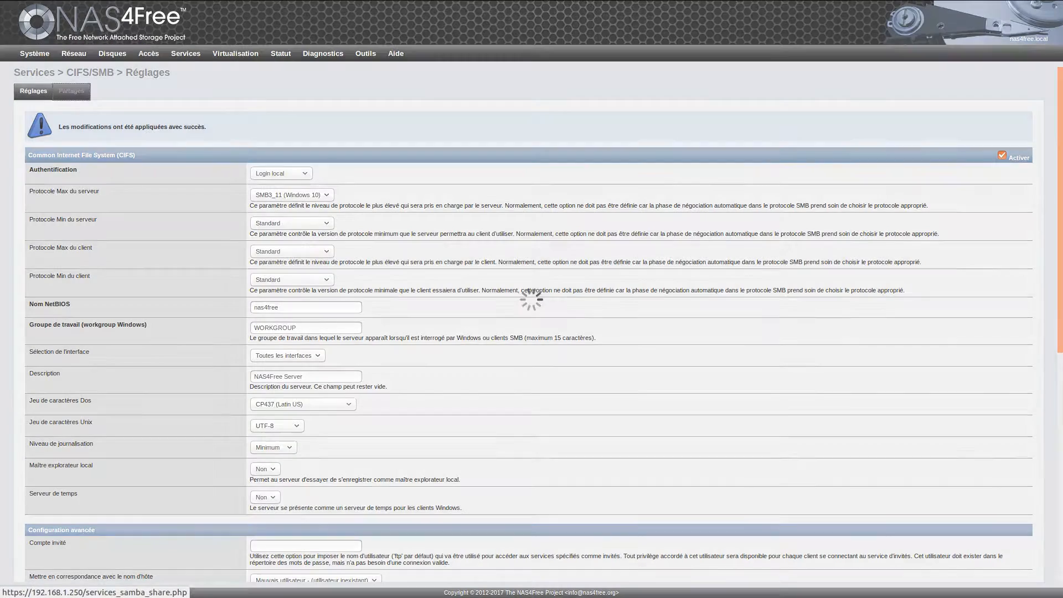
left_click(945, 130)
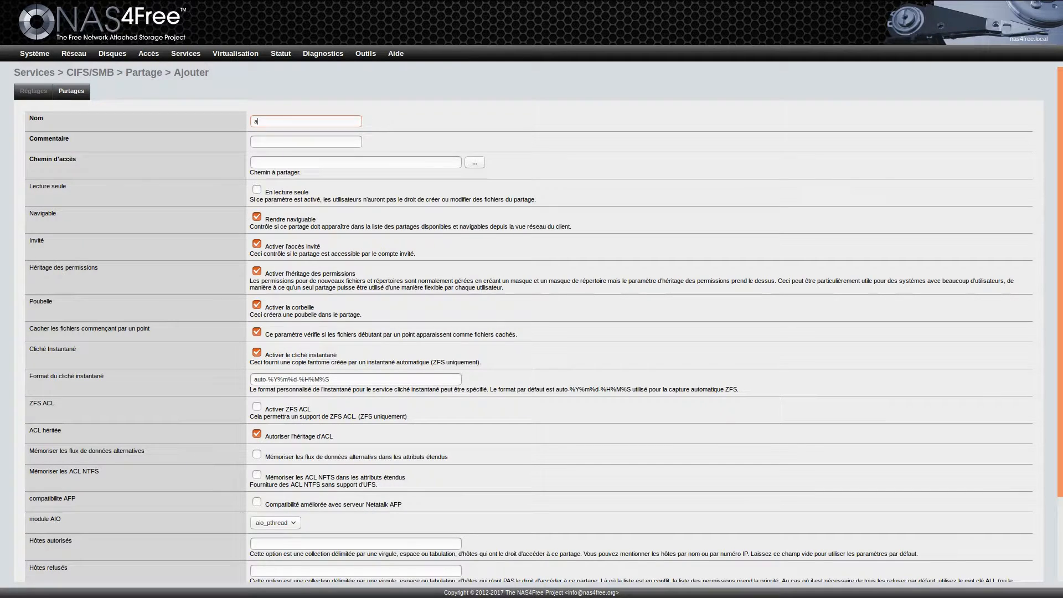
type("alber")
type("albert")
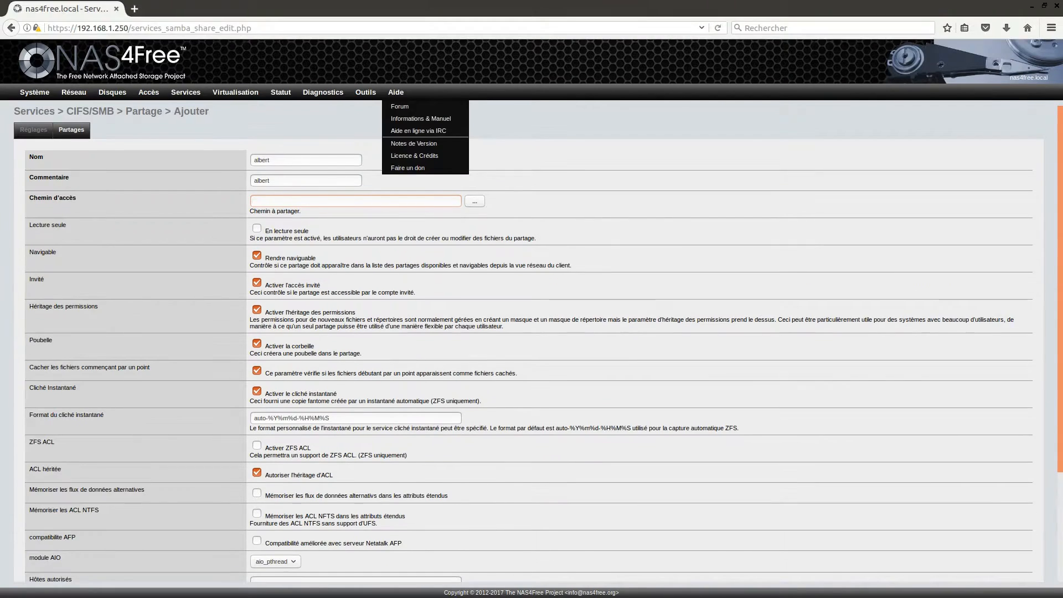
key("Tab")
key("Return")
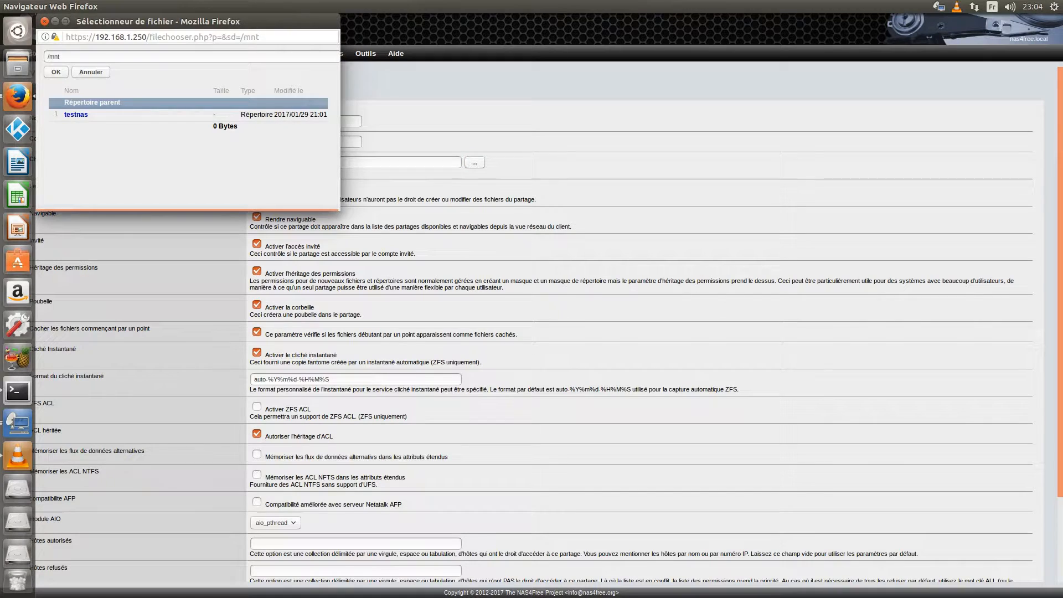
left_click(73, 115)
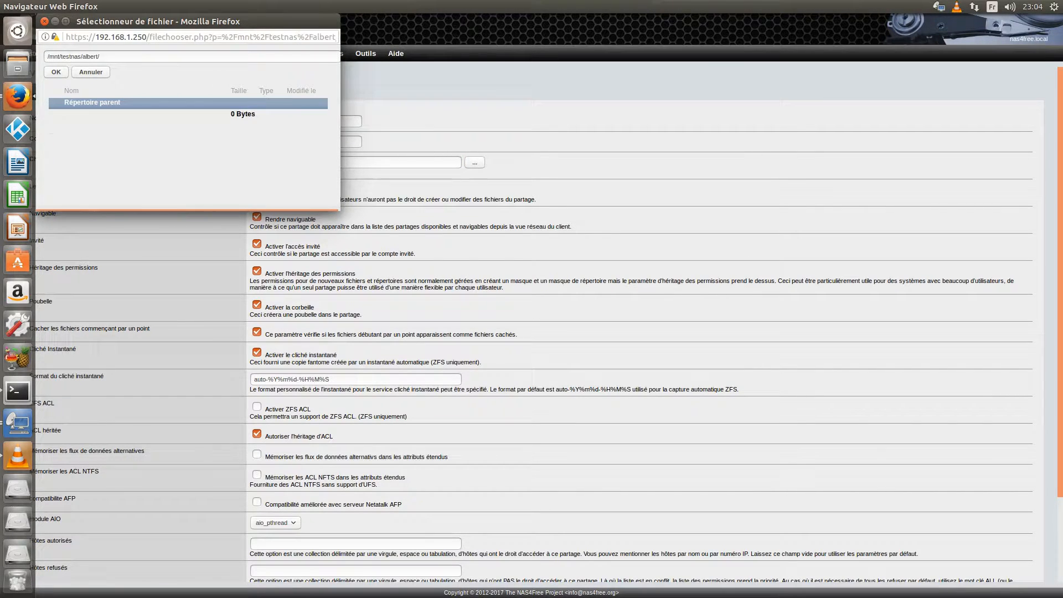
left_click(56, 72)
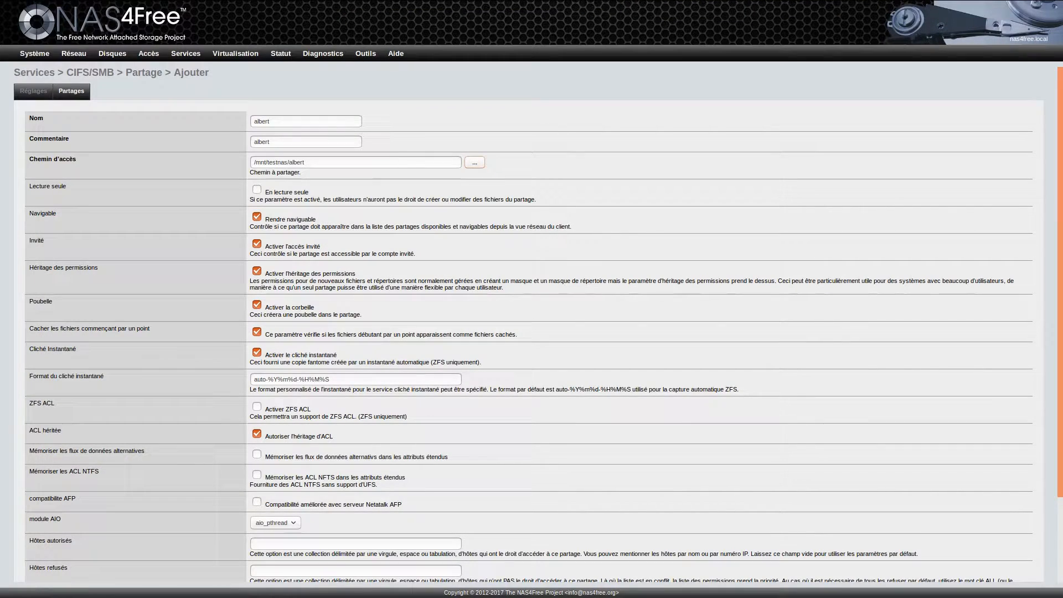
Step: Turn off guest access, recycle bin and automatic snapshots for the albert share
left_click(257, 244)
scroll(532, 325, "down", 2)
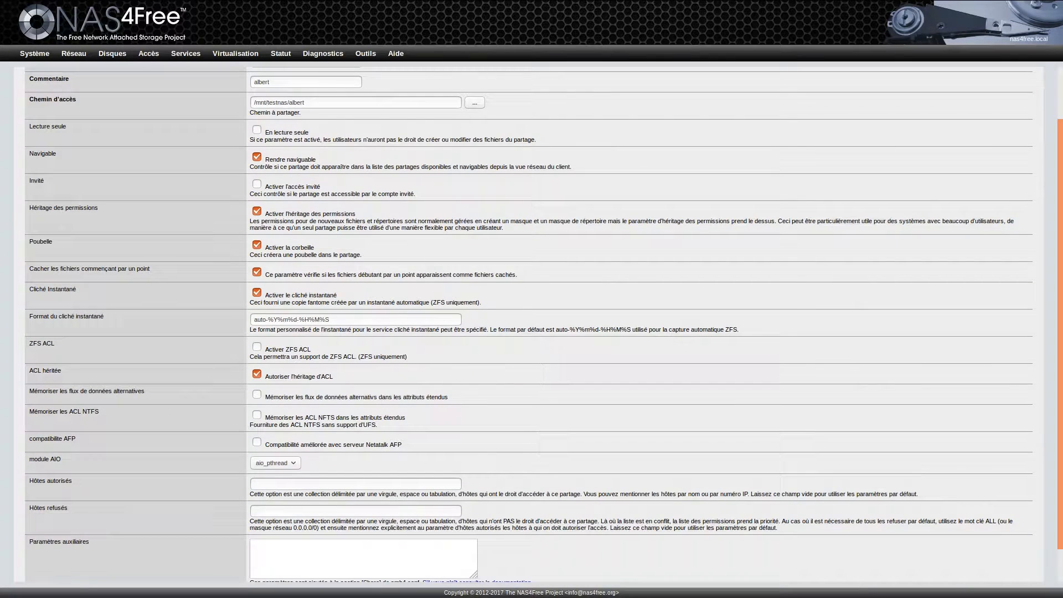
left_click(257, 245)
left_click(257, 293)
scroll(532, 324, "down", 2)
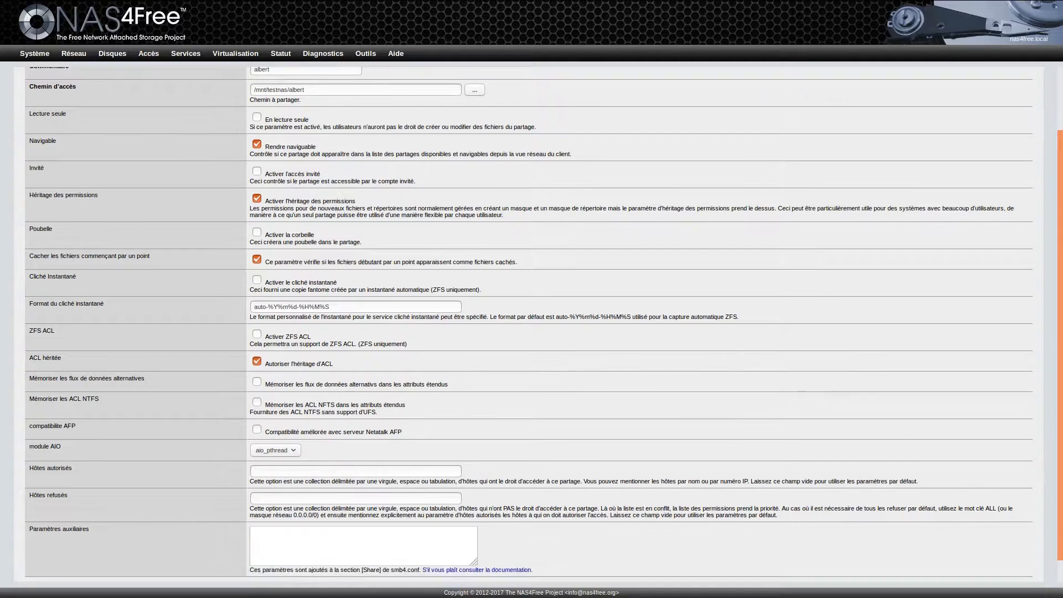
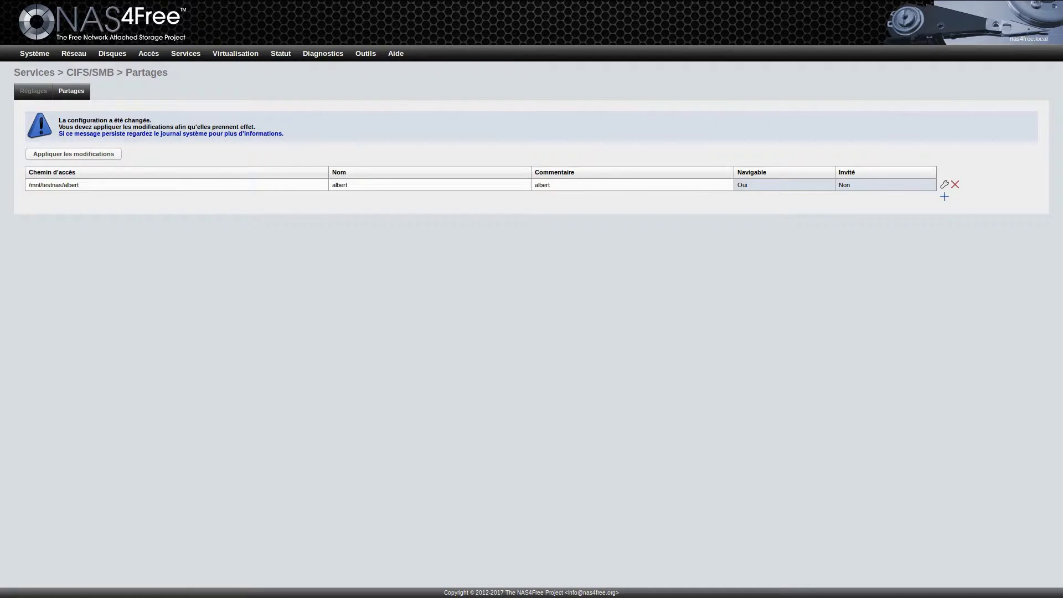
Step: Create a new share named vero with the path /mnt/testnas/vero
left_click(944, 197)
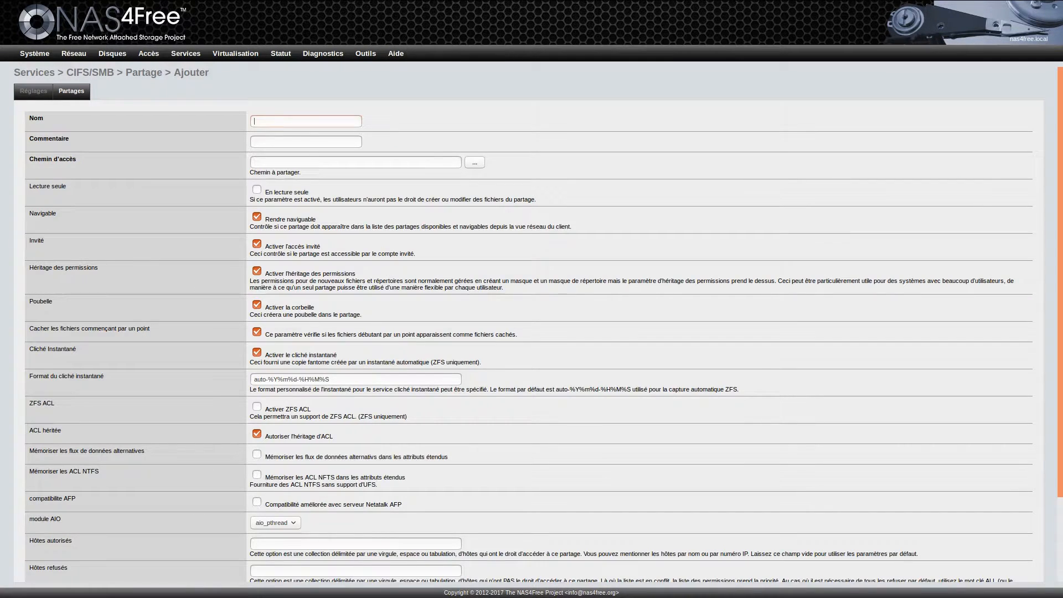
type("ve")
type("vero")
key("Tab")
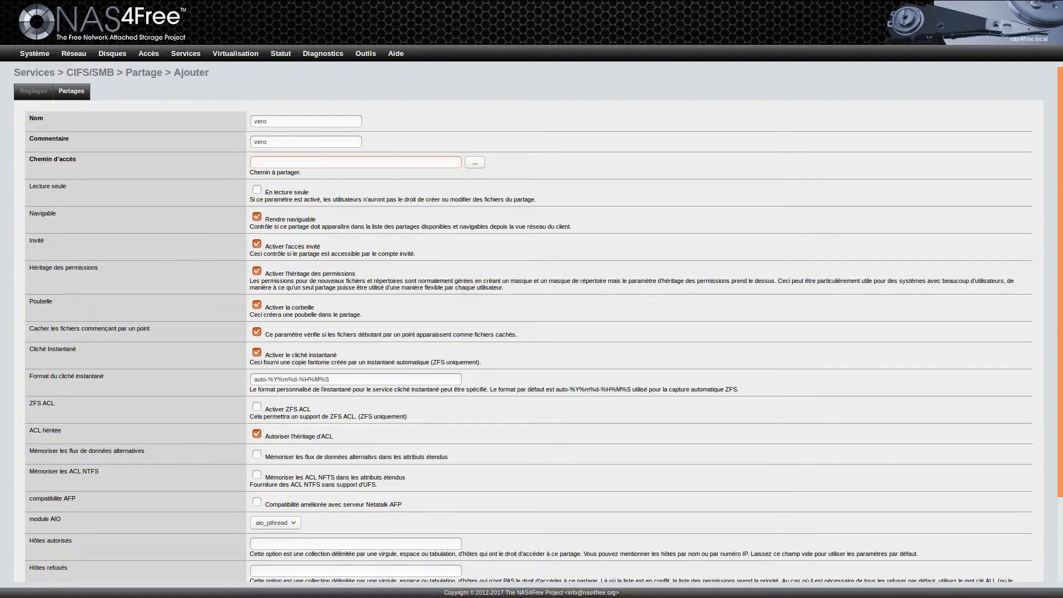
key("Tab")
key("Return")
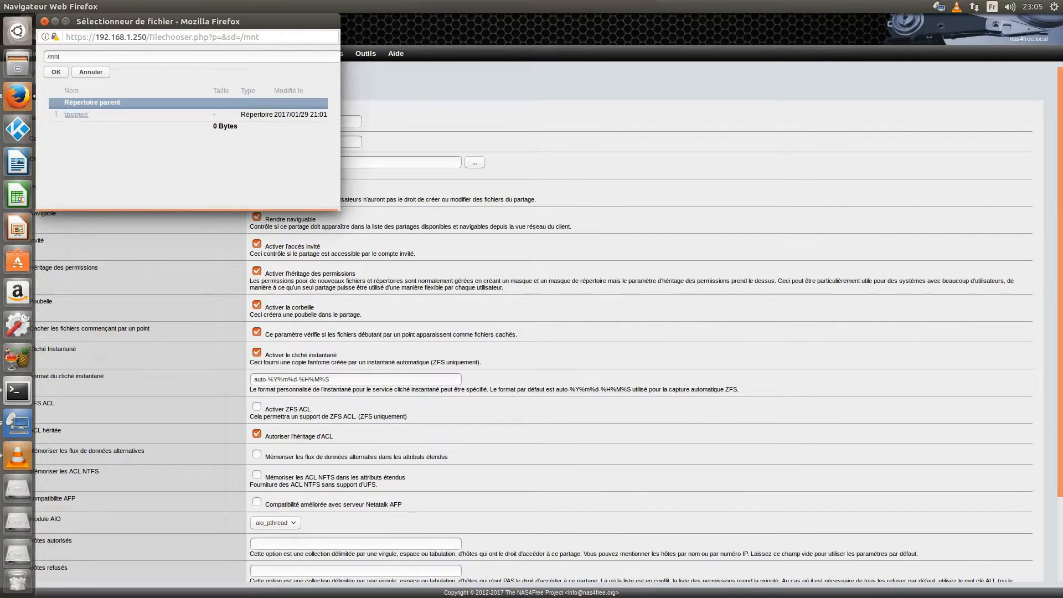
key("Return")
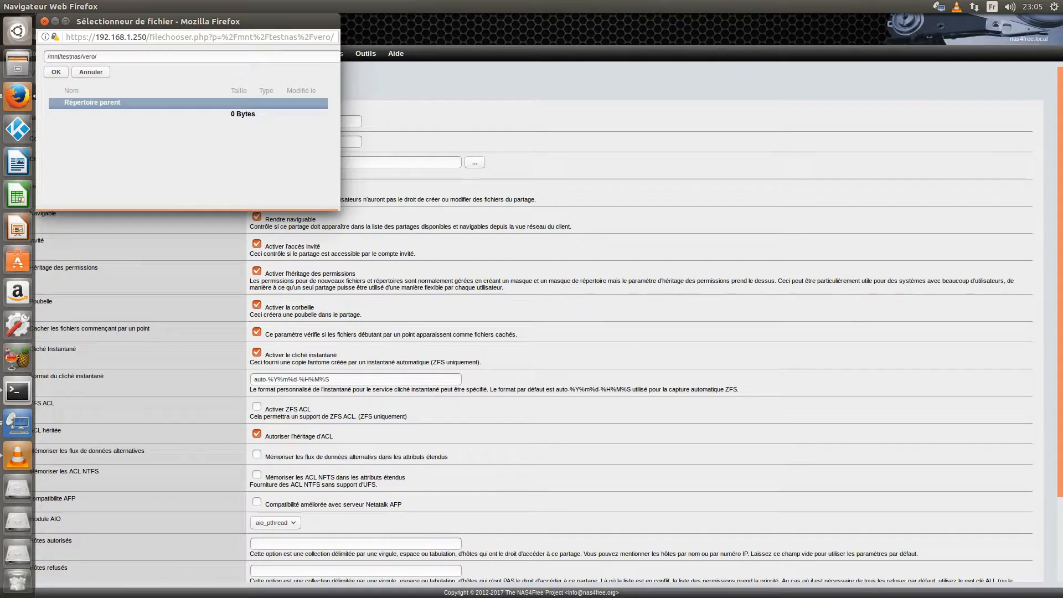
key("Return")
Step: Turn off guest access, recycle bin and automatic snapshots for vero, and add the share
key("space")
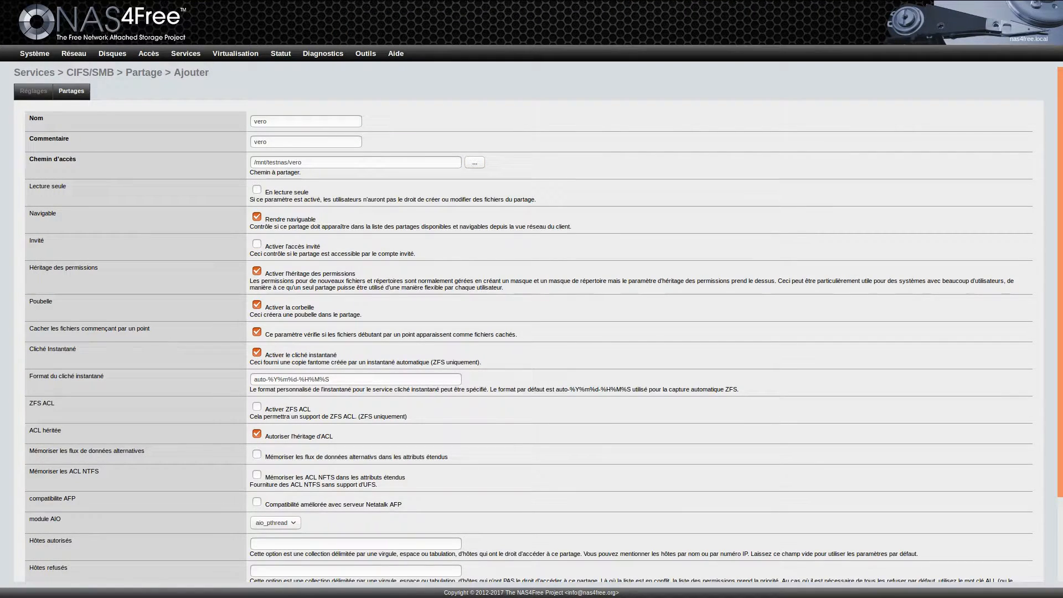
key("Tab")
key("Tab")
key("space")
key("Tab")
key("Tab")
key("space")
scroll(532, 326, "down", 2)
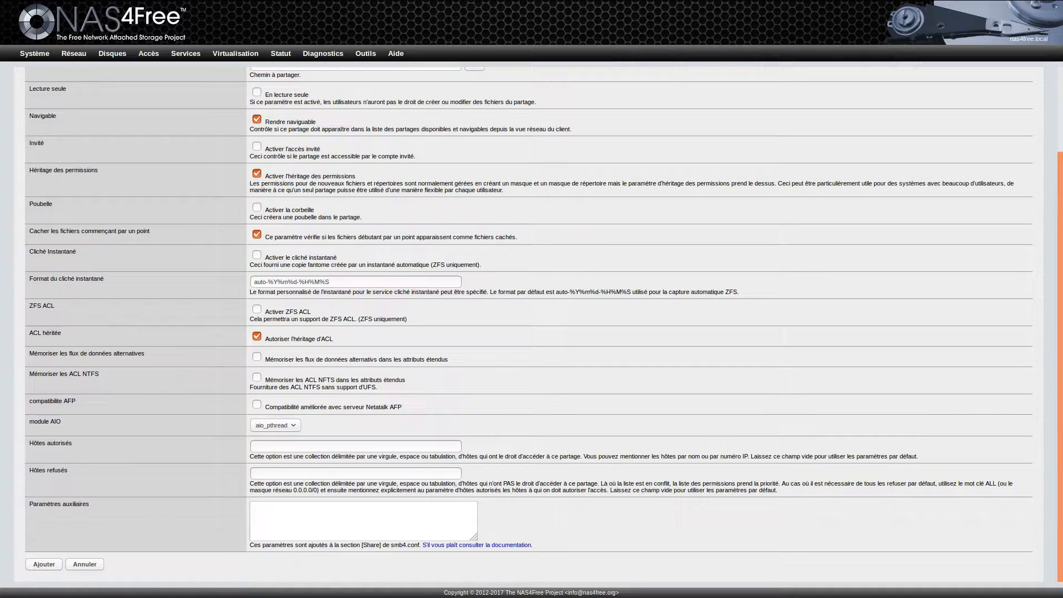
left_click(43, 564)
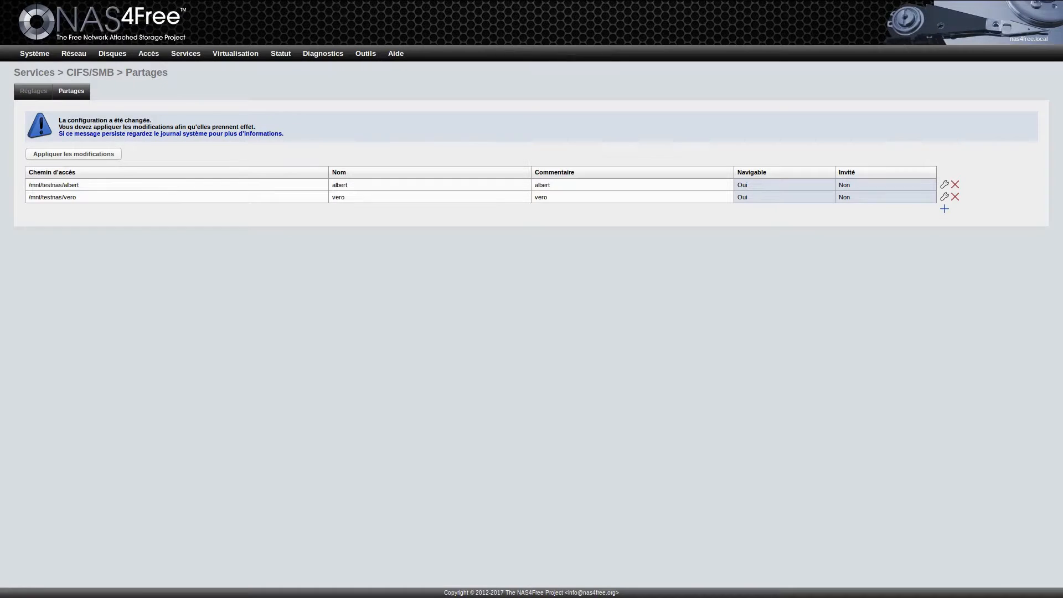
Step: Apply the pending share changes, then save and restart the CIFS/SMB service
left_click(73, 154)
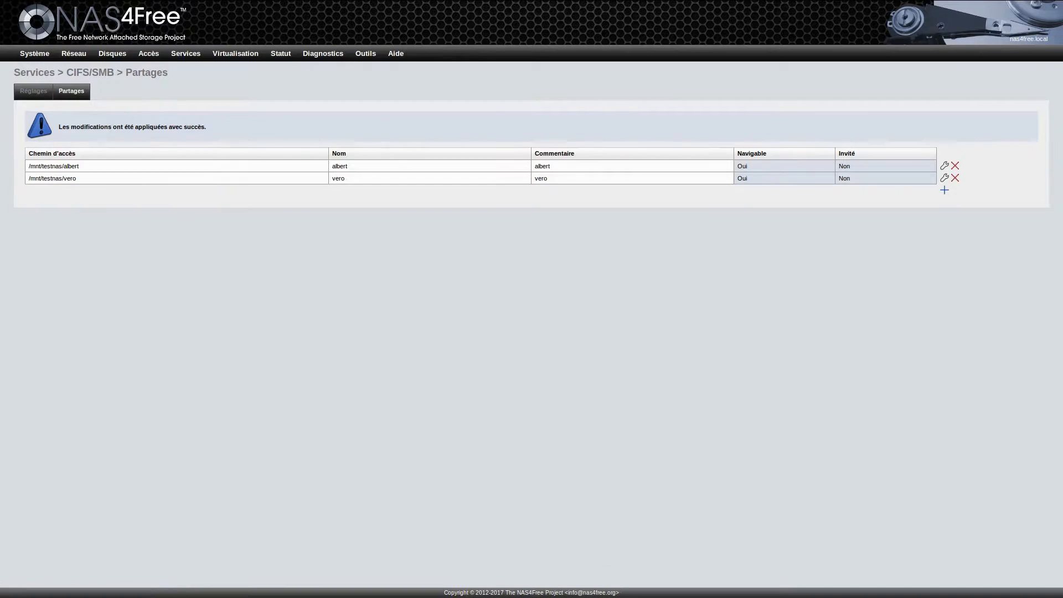
left_click(33, 91)
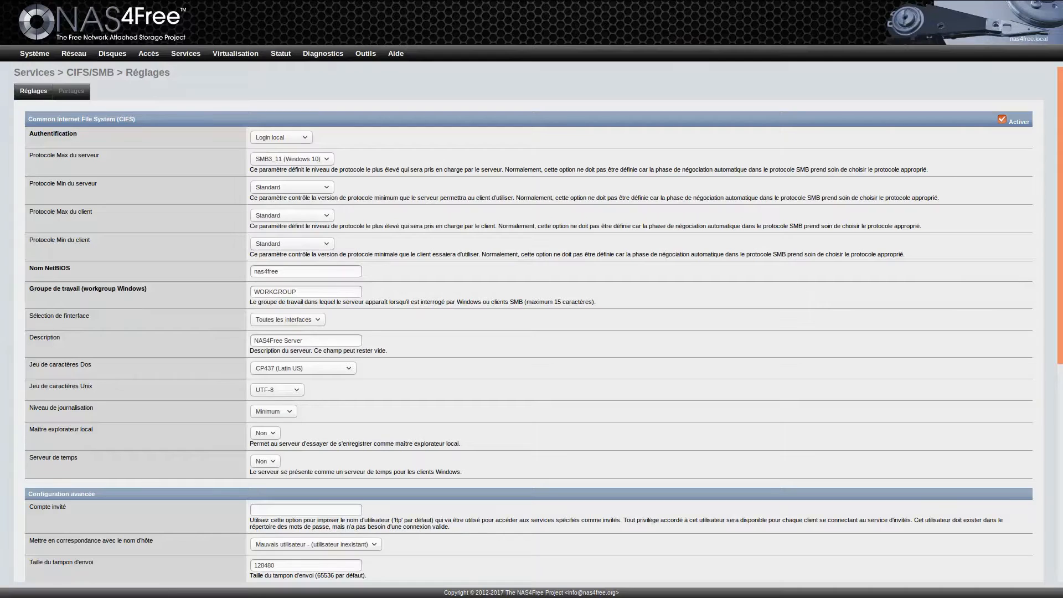
scroll(531, 332, "down", 5)
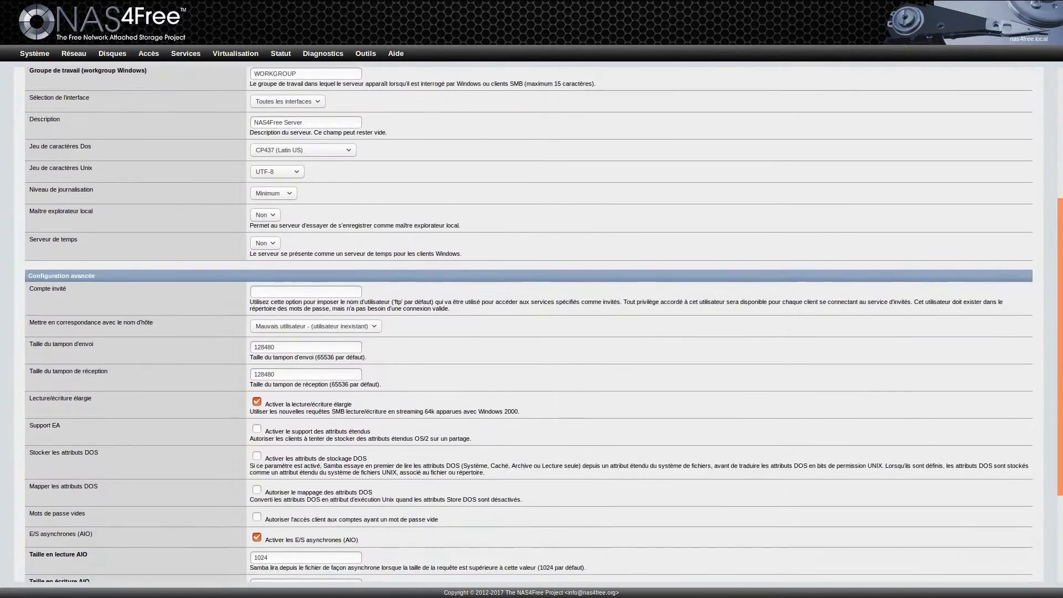
scroll(532, 332, "down", 1)
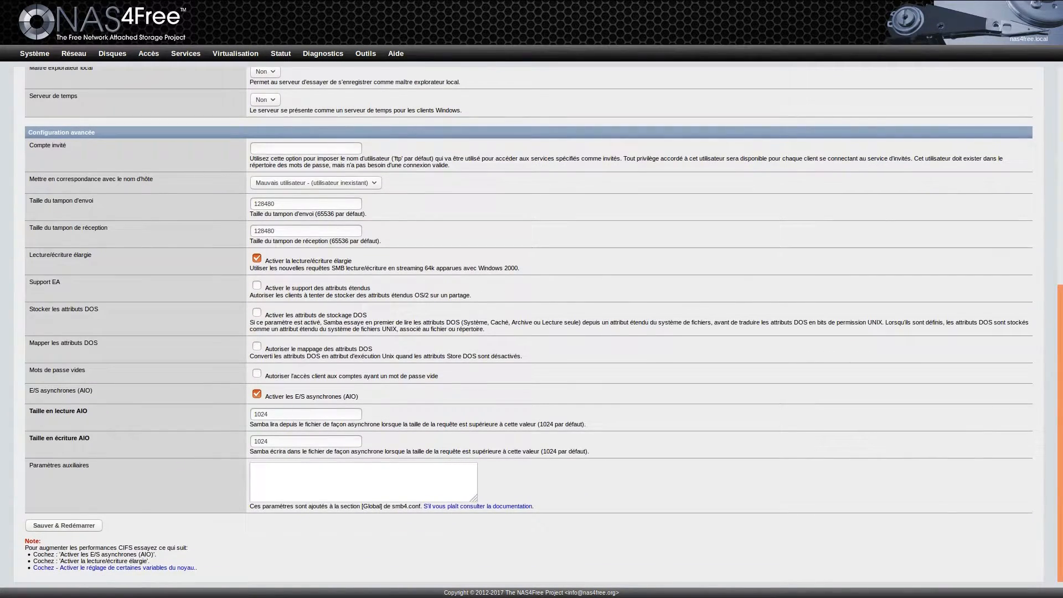
left_click(64, 526)
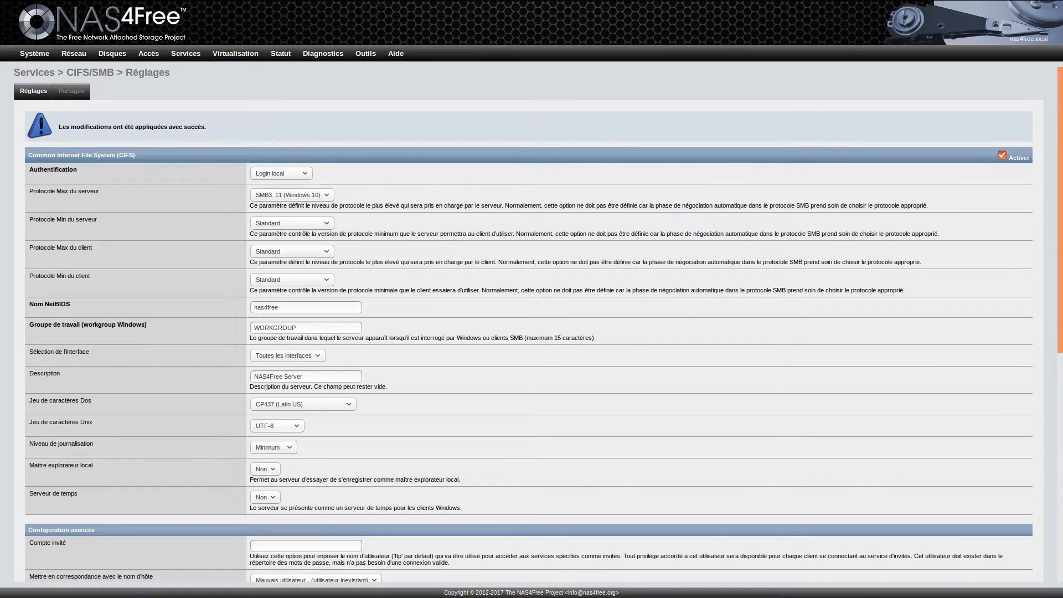
key("alt+Tab")
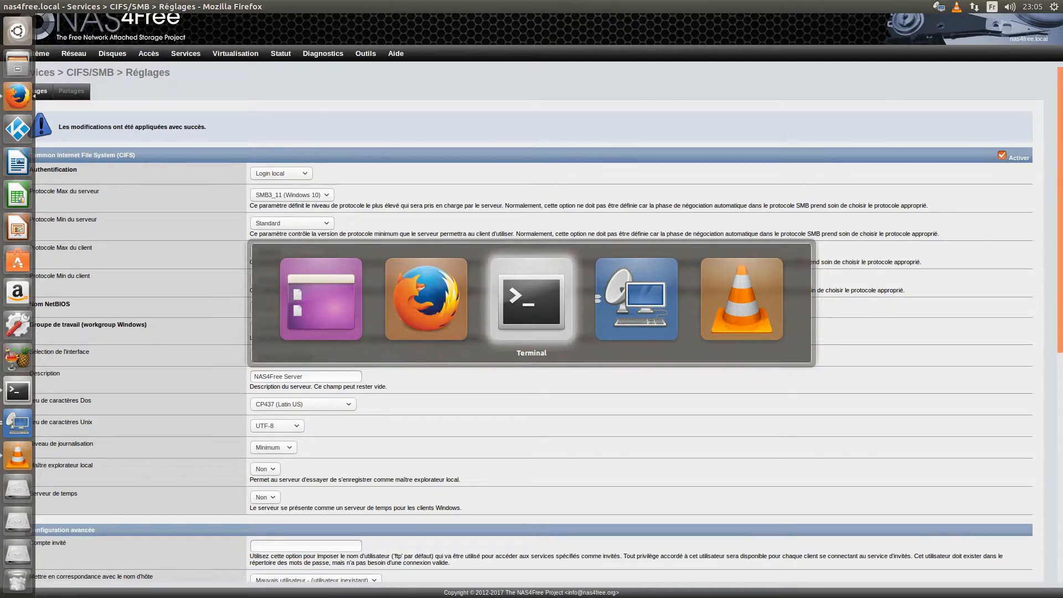
Step: Mount the recent vero share on 192.168.1.250 in Files and launch LibreOffice Writer
key("alt+Tab")
key("alt+Tab")
key("alt+Tab")
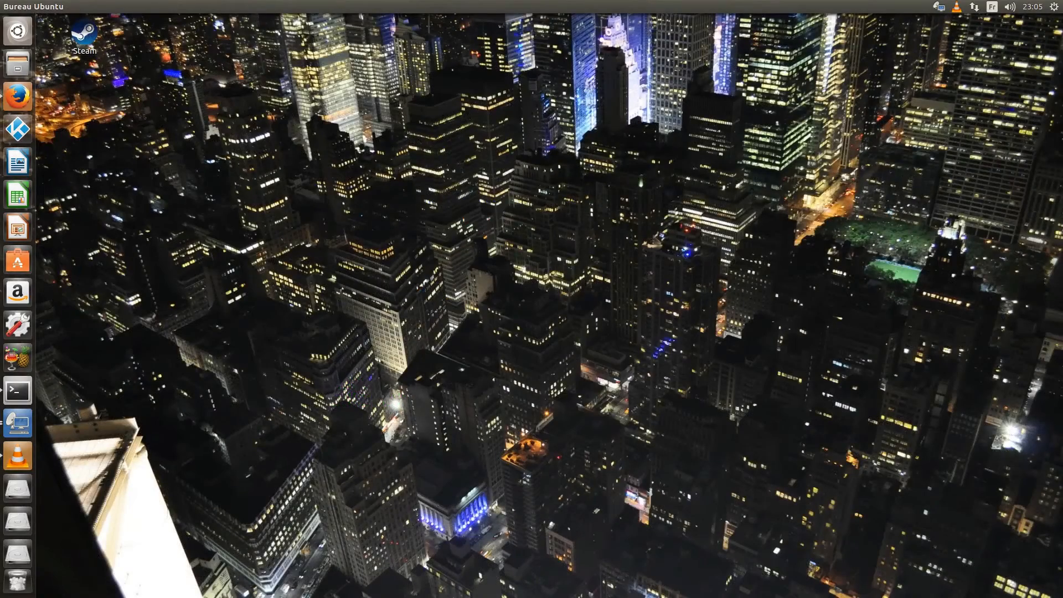
left_click(18, 63)
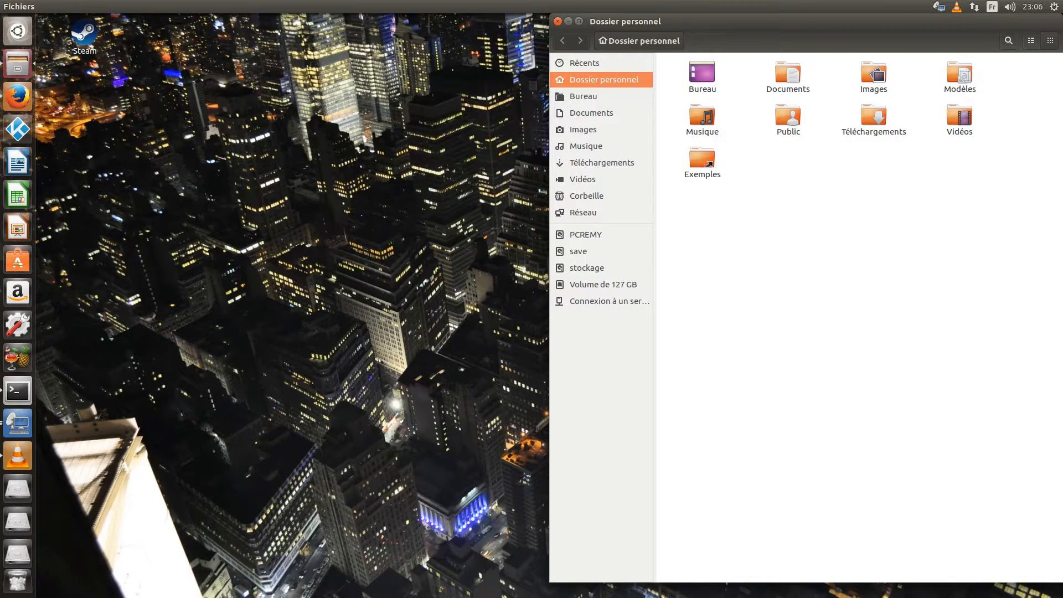
left_click(609, 301)
scroll(806, 338, "down", 3)
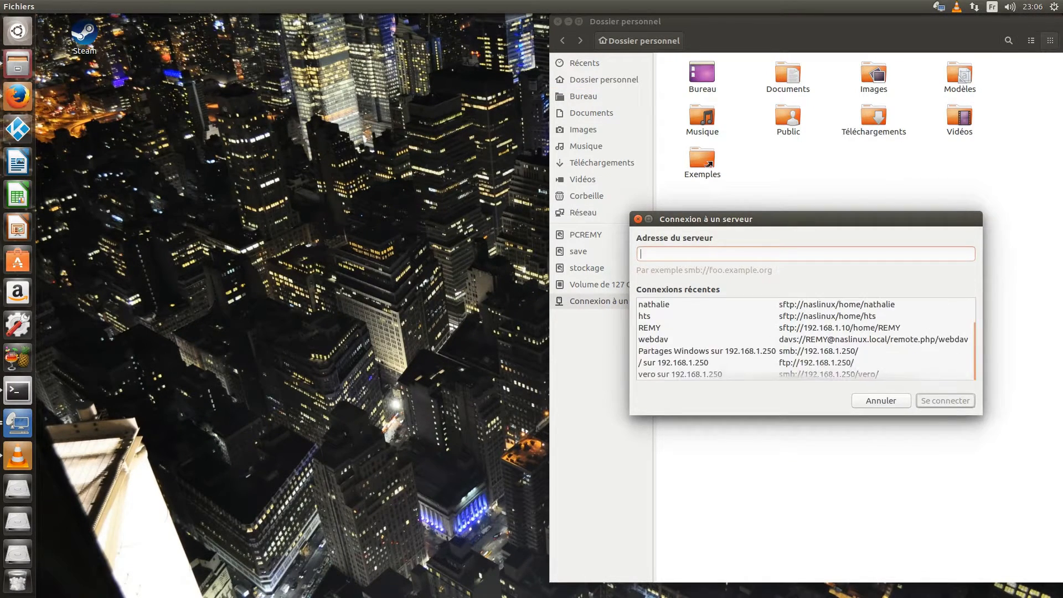
left_click(720, 373)
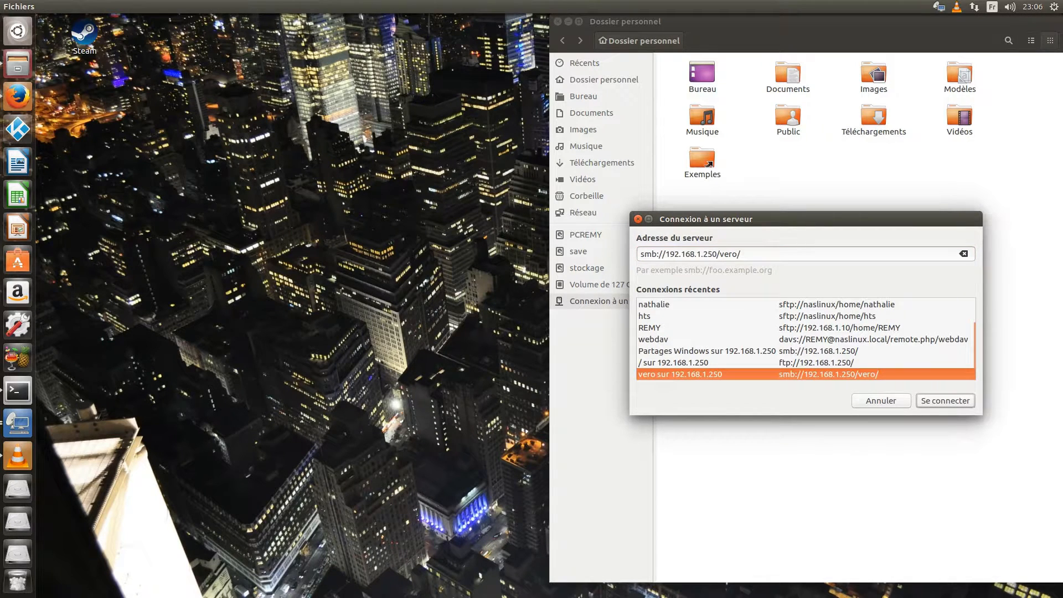
key("Return")
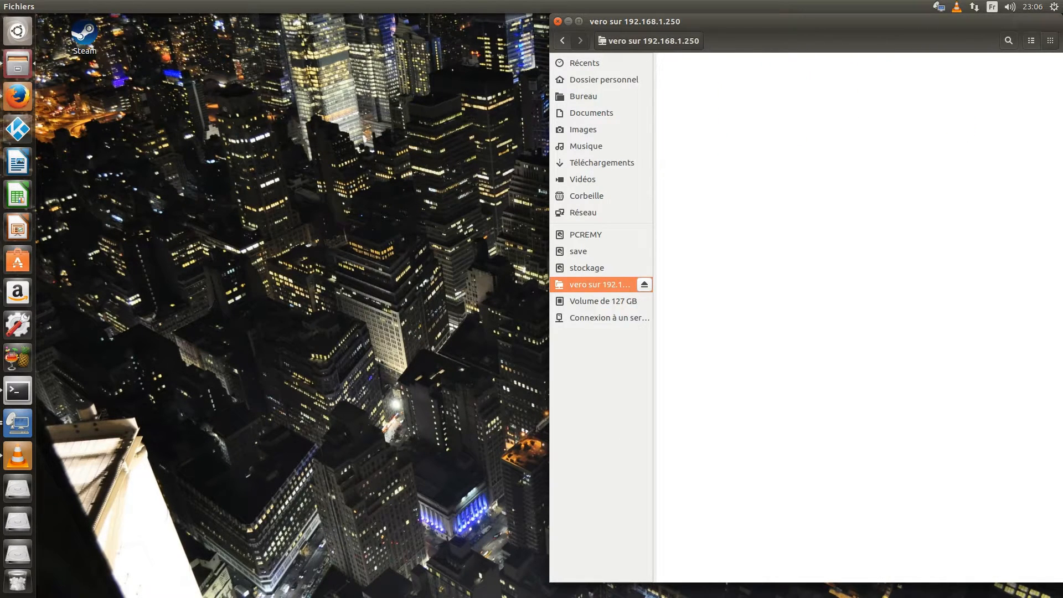
left_click(18, 161)
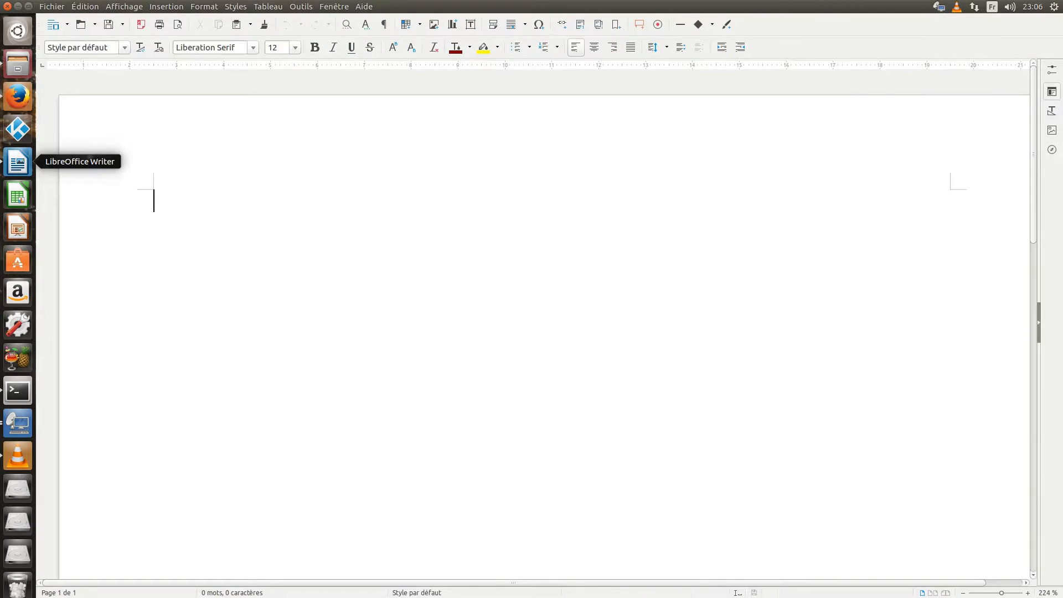
Step: Write 123456 and save the document as Sans nom 1.odt on the vero share
type("123456")
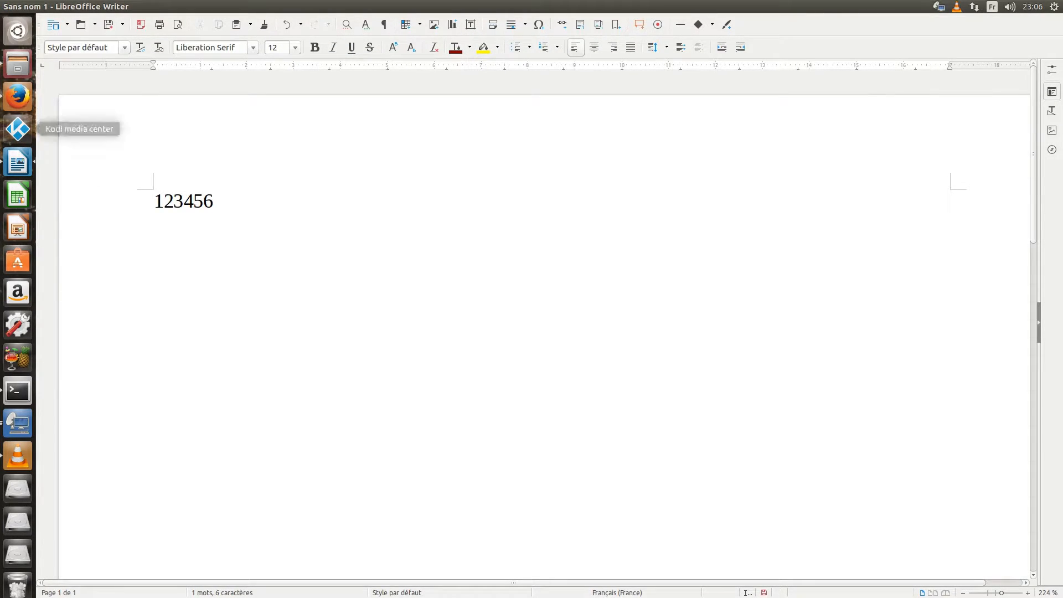
left_click(51, 6)
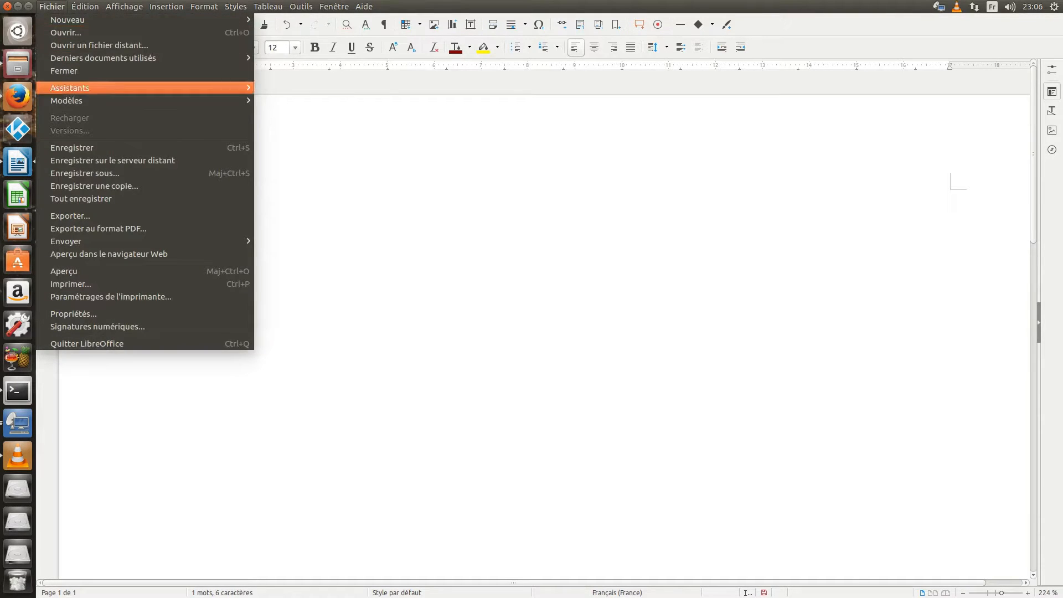
left_click(84, 174)
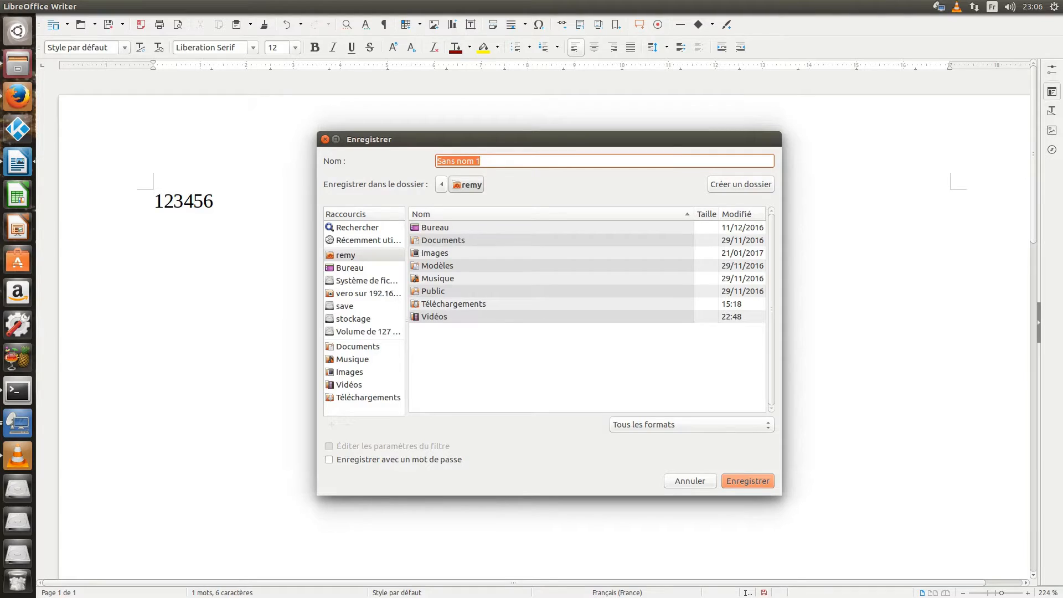
left_click(368, 293)
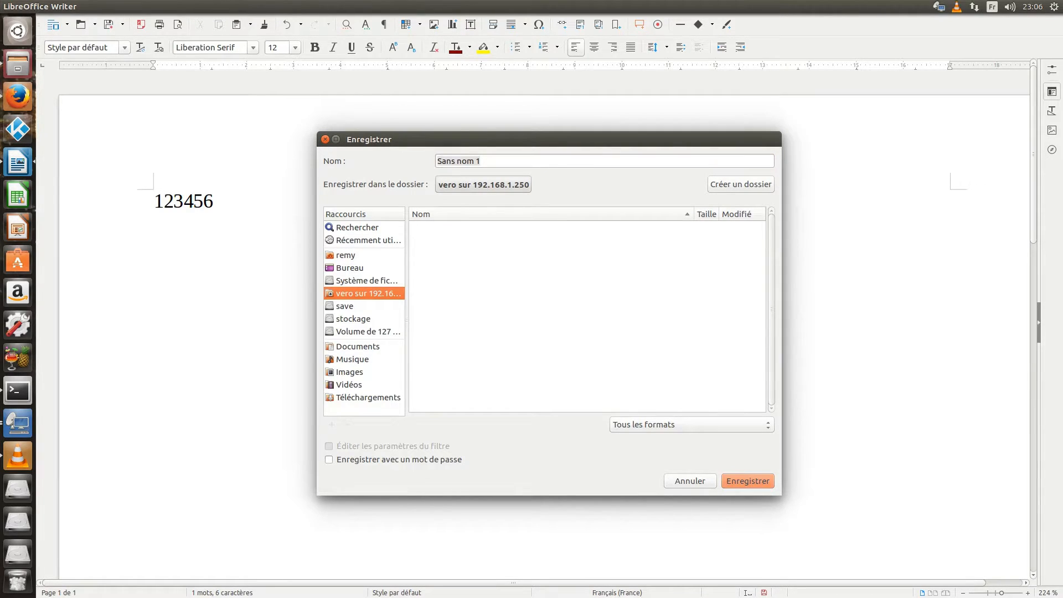
left_click(748, 480)
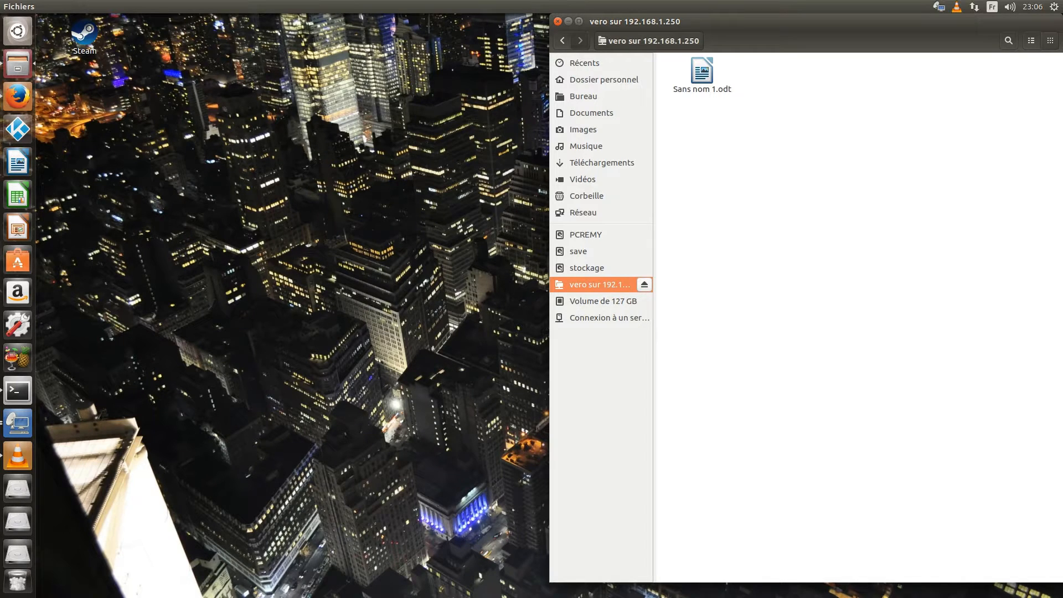
Step: Close the Files window showing the vero share
key("alt+F4")
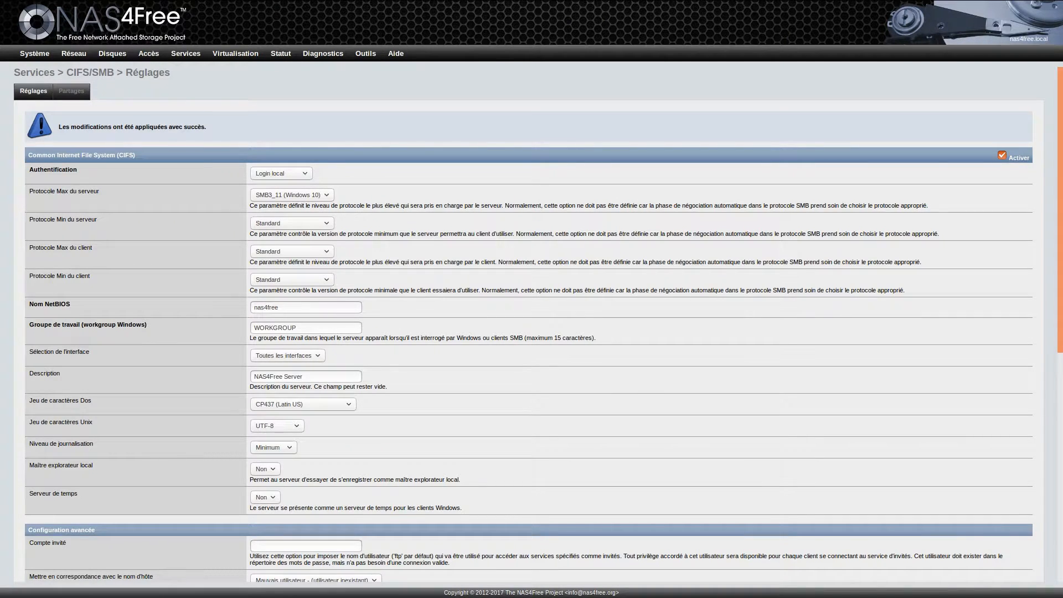
Step: Enable the FTP service and restrict access to authenticated local users
mouse_move(185, 53)
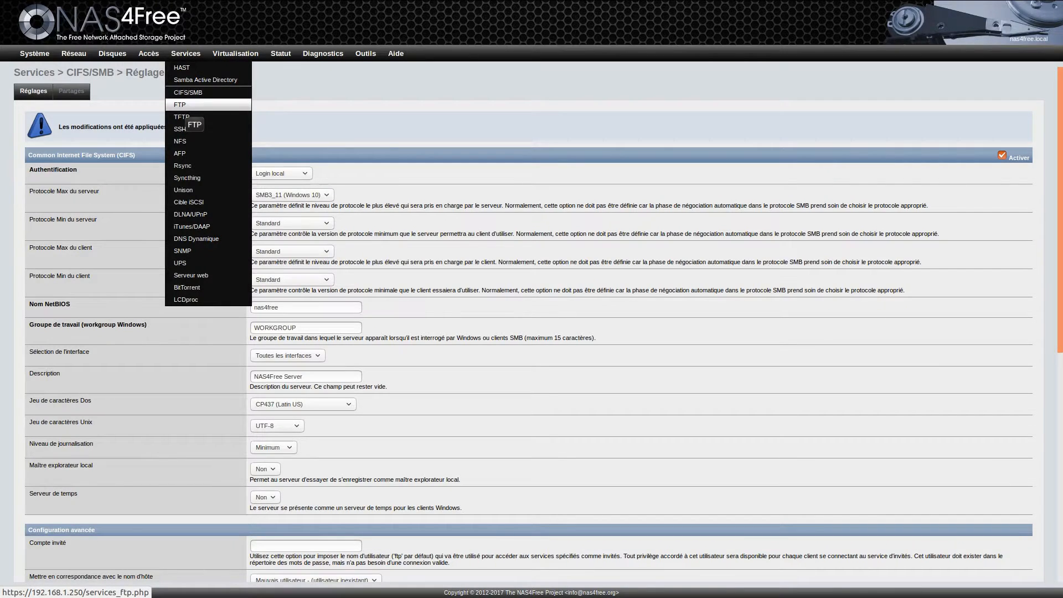
left_click(183, 105)
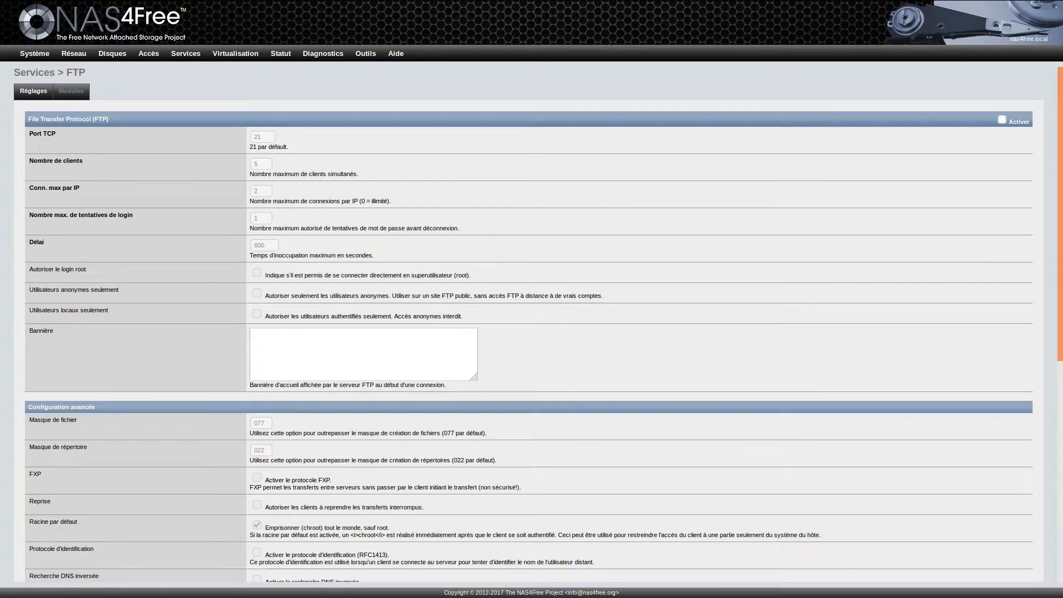
left_click(1003, 119)
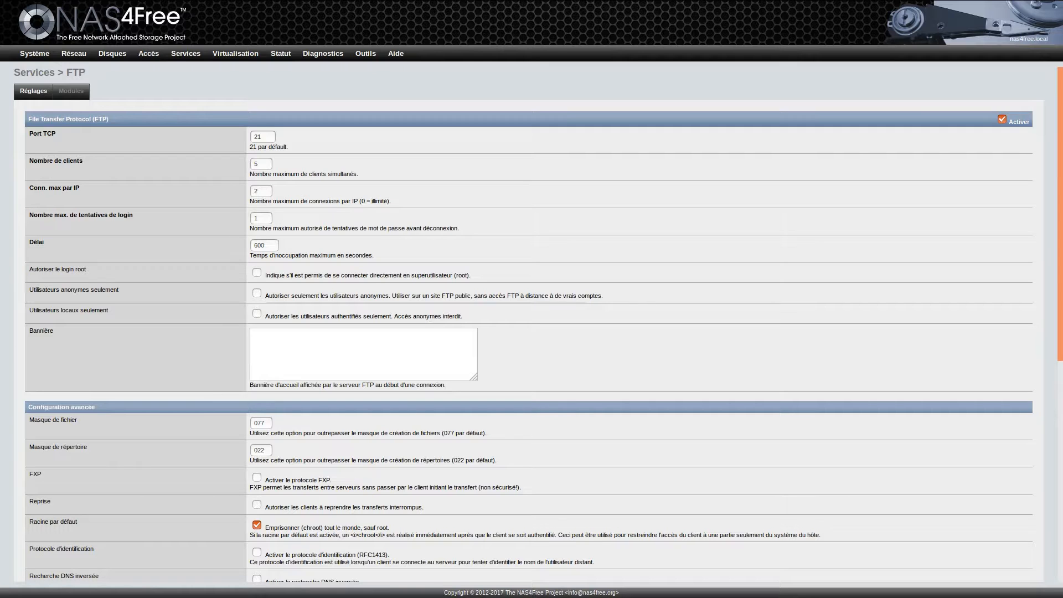
scroll(532, 326, "down", 3)
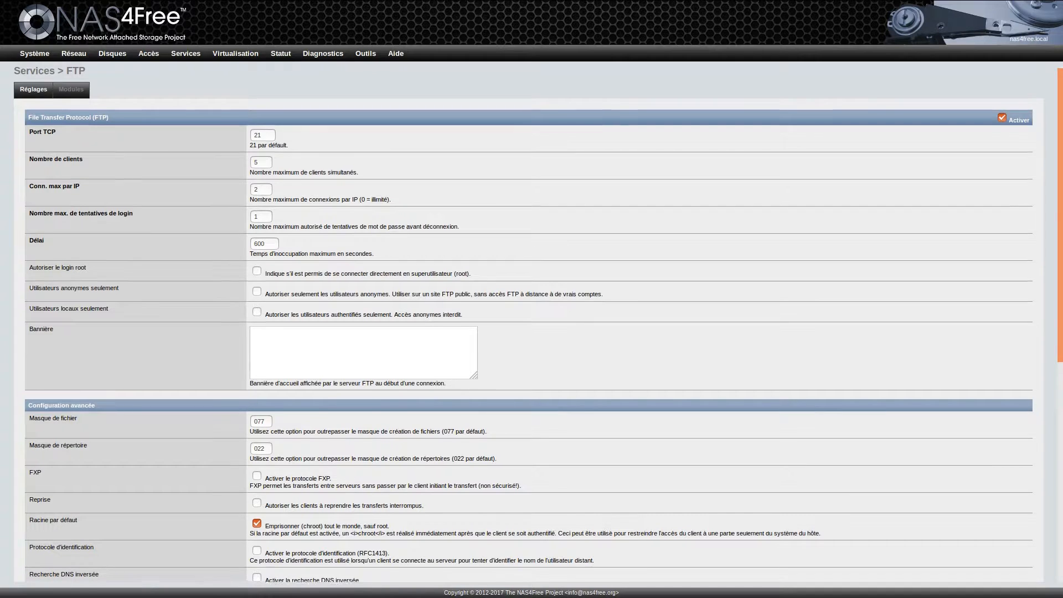
scroll(531, 326, "down", 2)
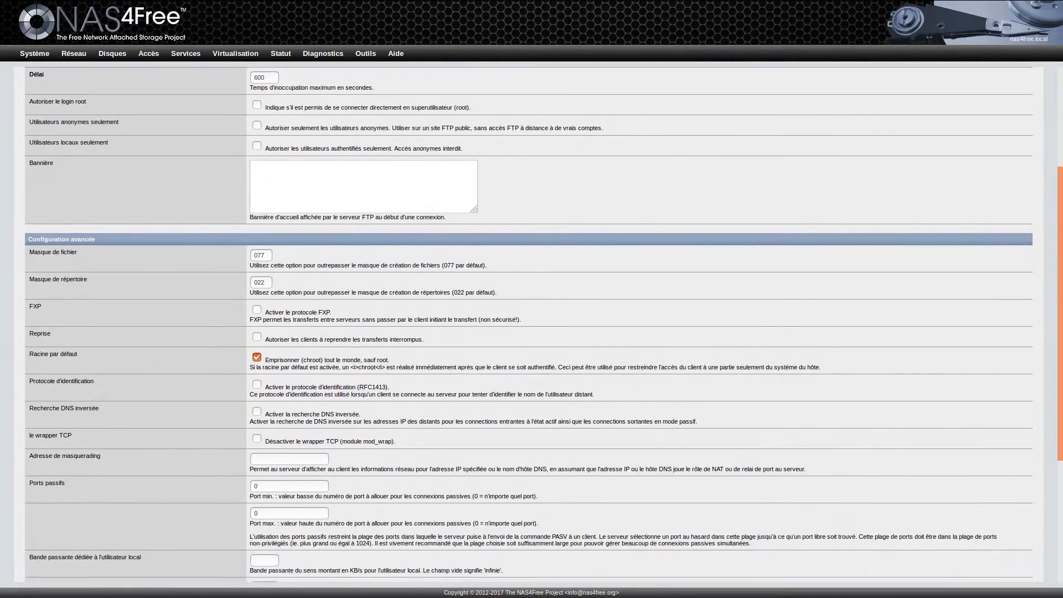
scroll(532, 326, "up", 2)
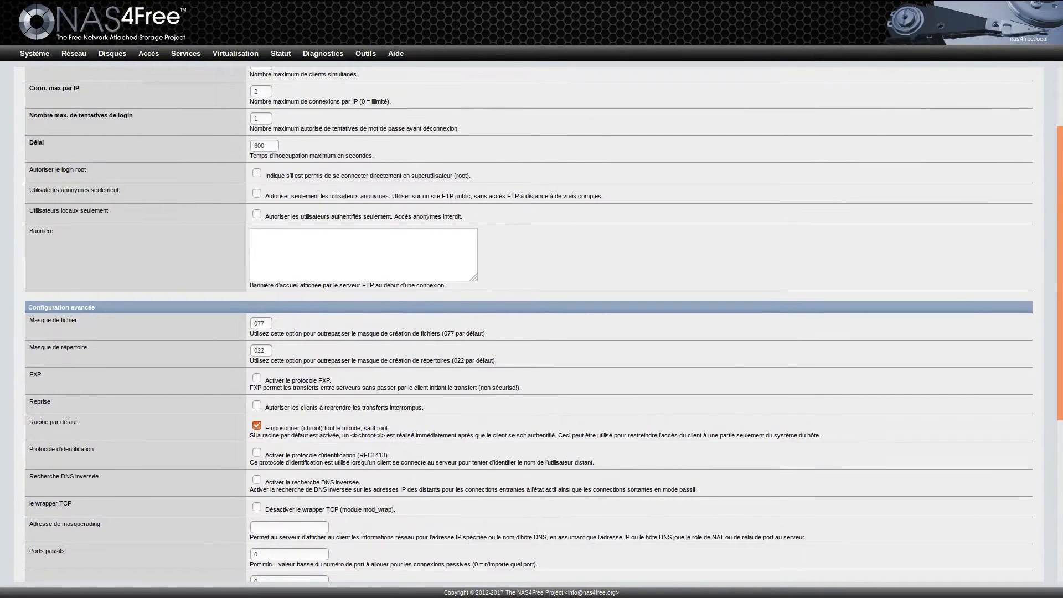
left_click(257, 214)
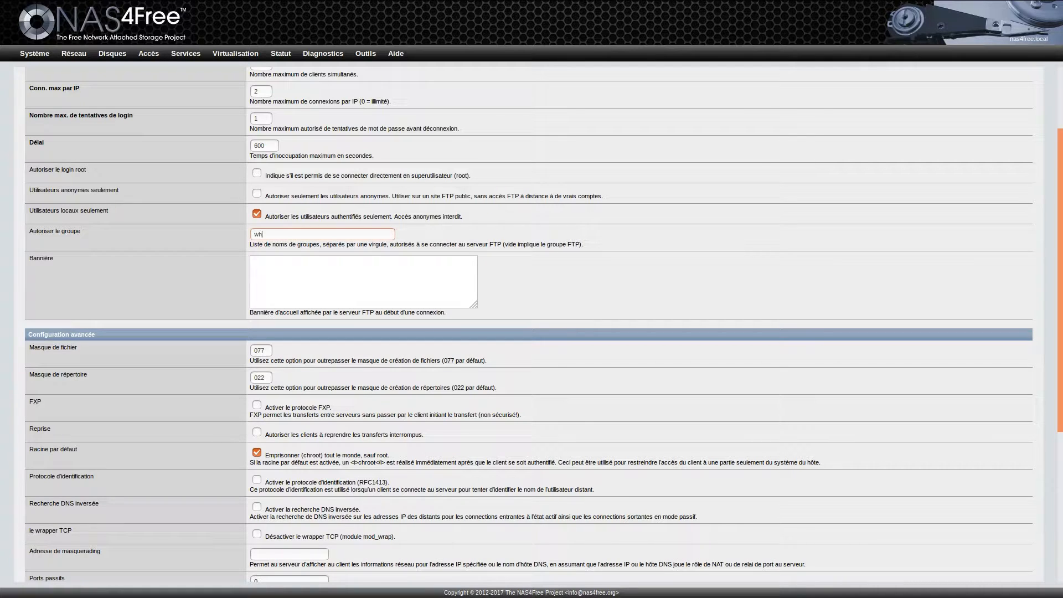
Step: Allow the wheel group, save and restart FTP, then enter ftp://192.168.1.250 in a new tab
type("eel")
scroll(528, 324, "down", 3)
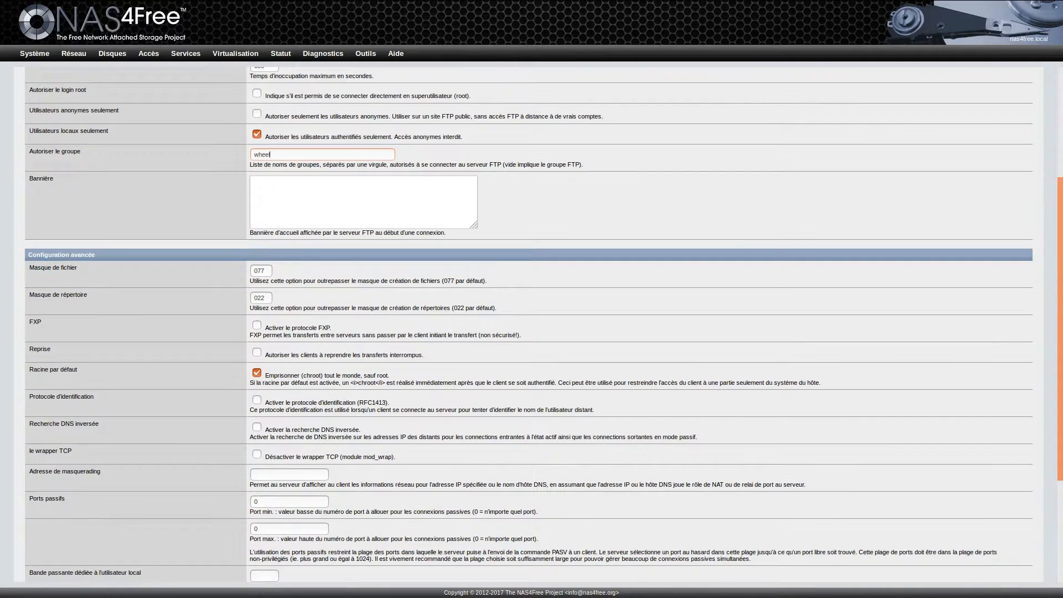
scroll(529, 324, "down", 1)
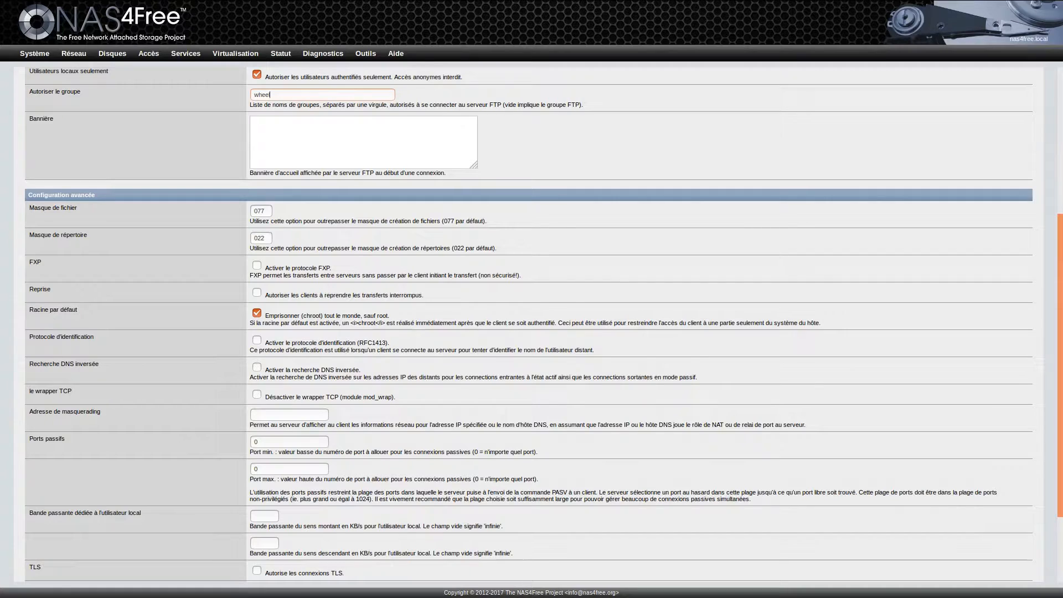
scroll(529, 325, "down", 4)
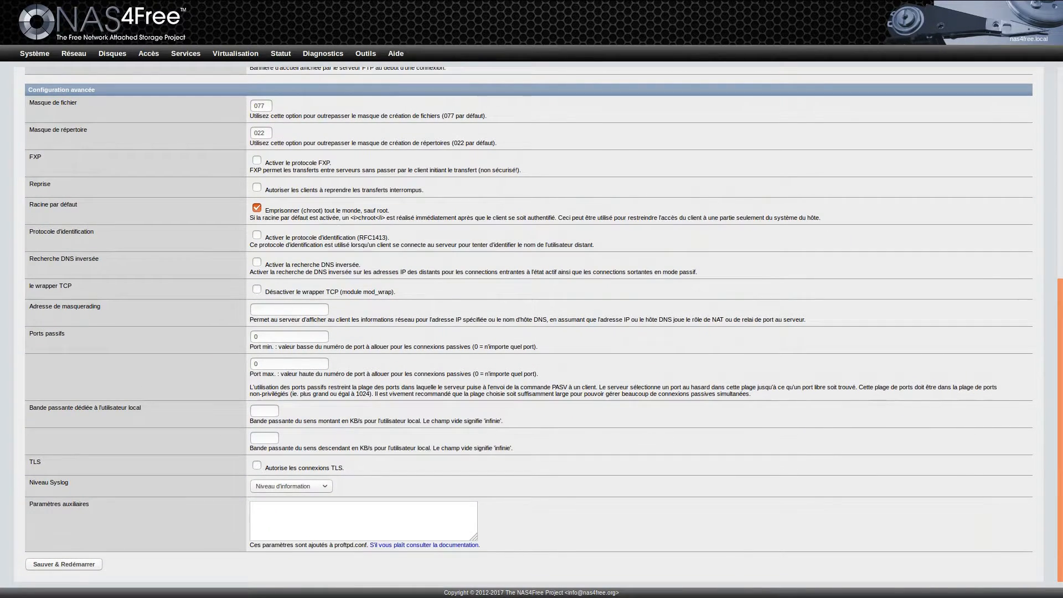
scroll(529, 324, "up", 6)
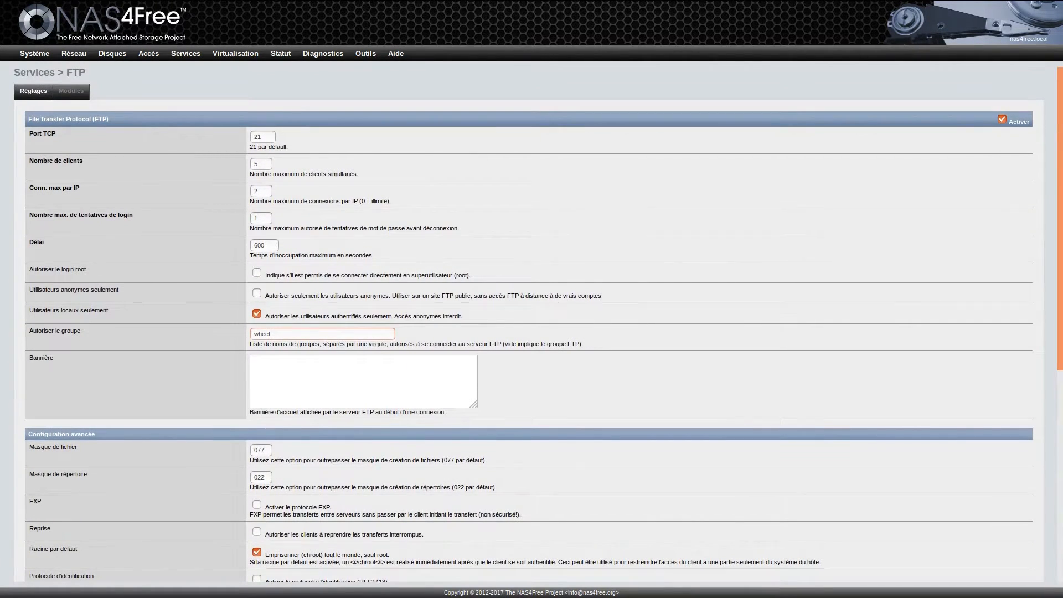
scroll(529, 325, "down", 2)
scroll(529, 324, "down", 4)
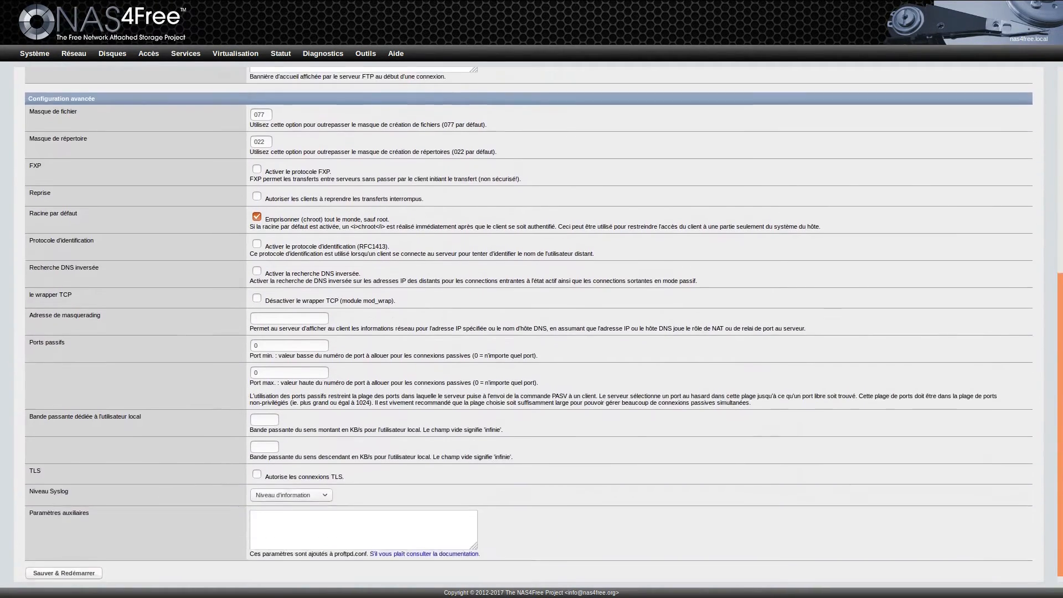
left_click(64, 564)
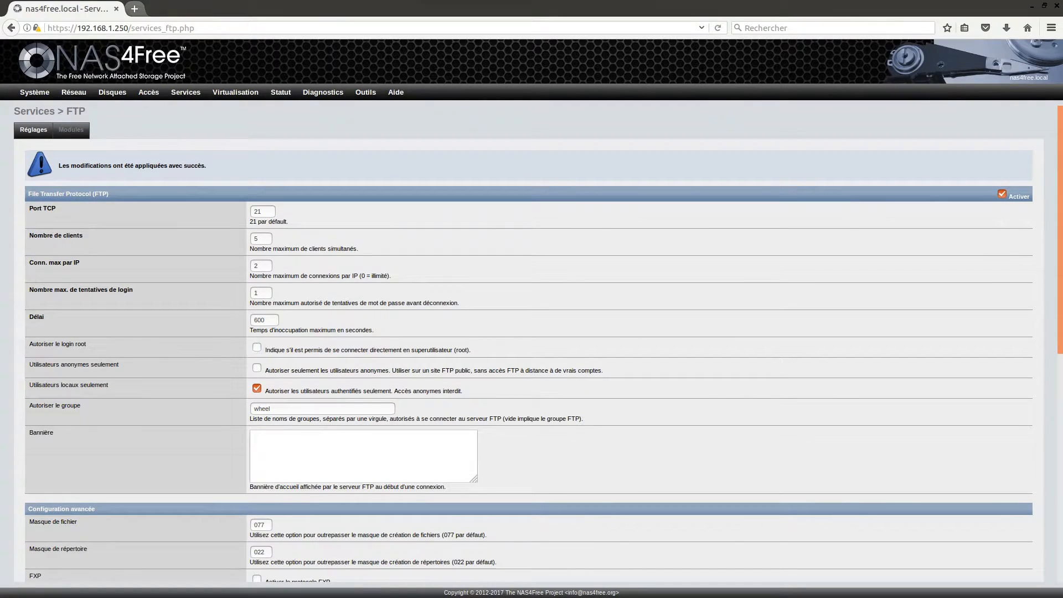
left_click(136, 8)
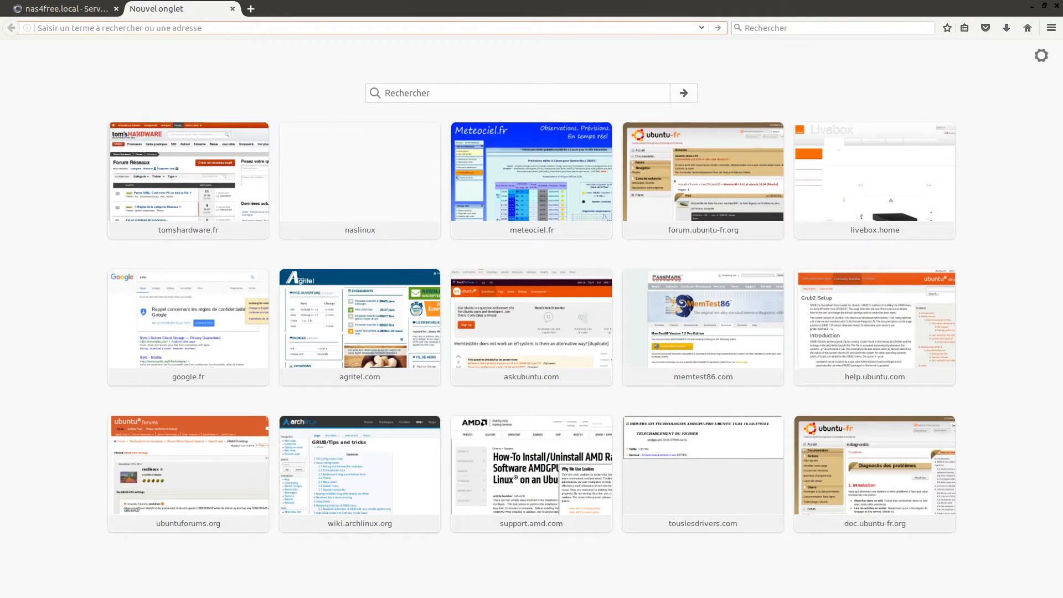
type("ftp://")
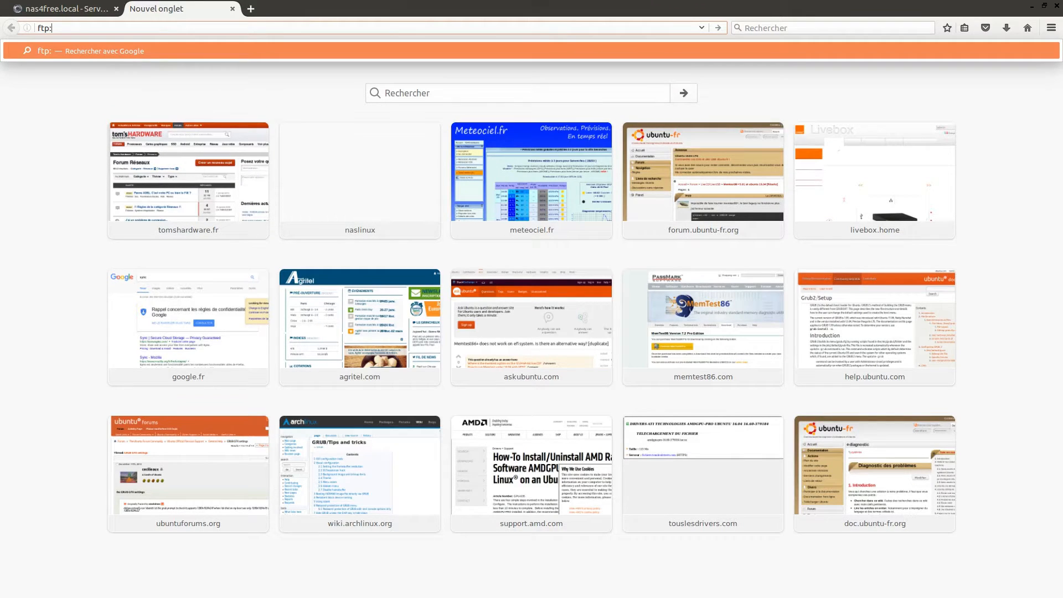
type("19")
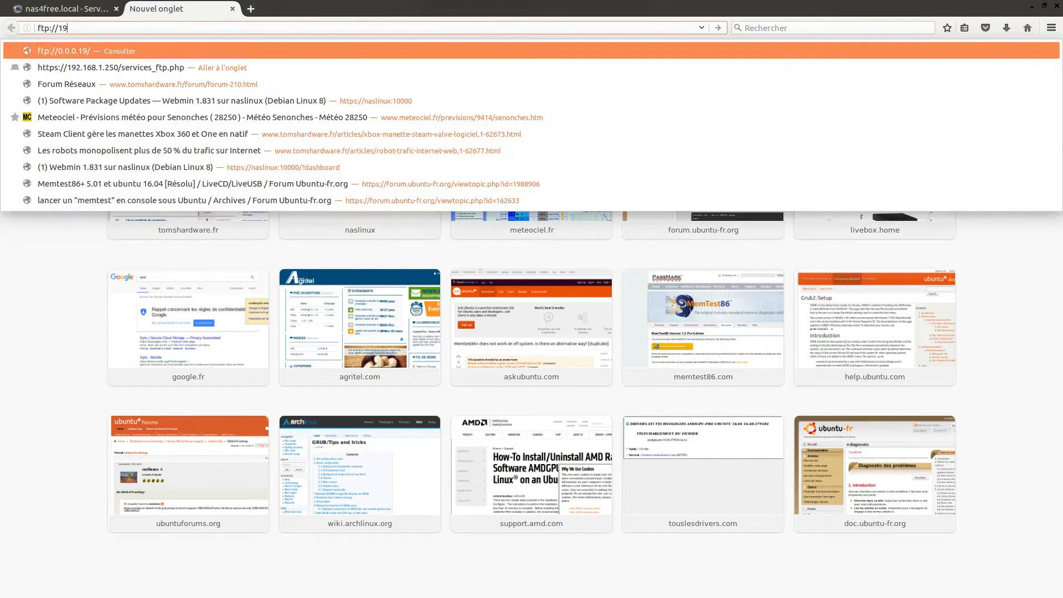
type("2.168.1.")
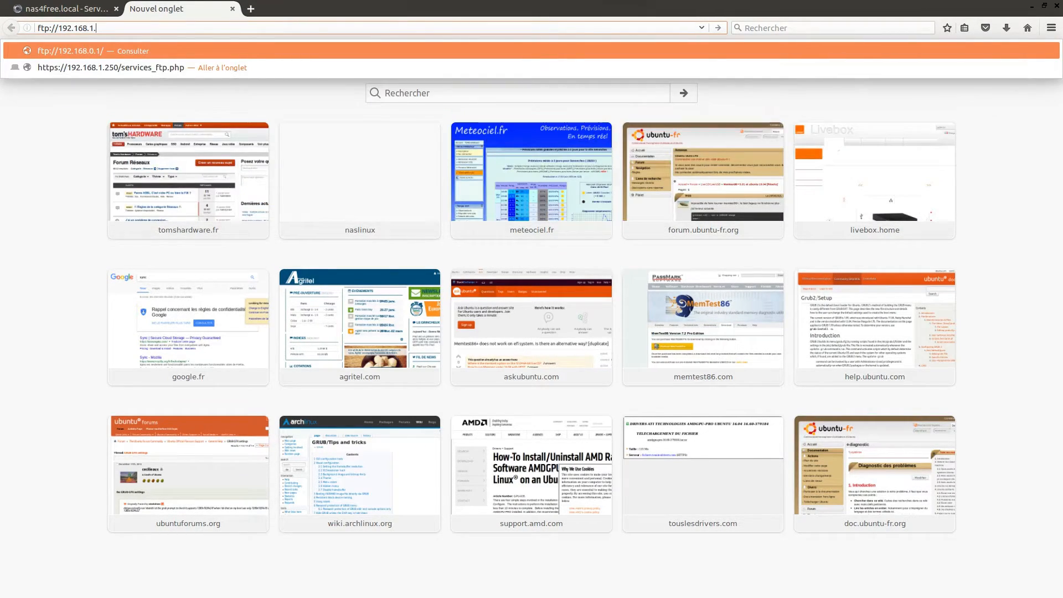
type("250")
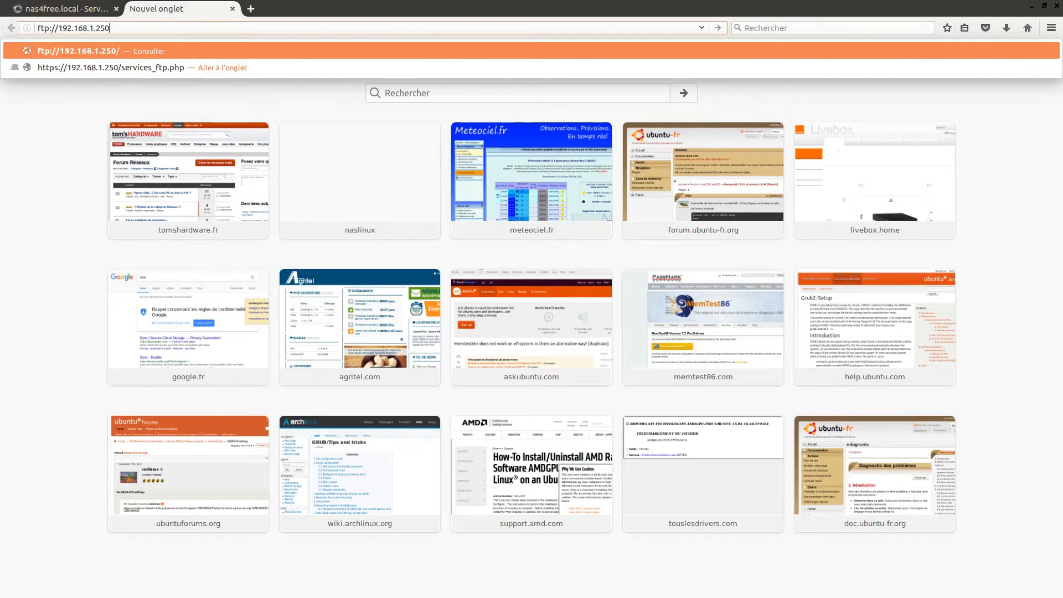
Step: Log in to the FTP server at 192.168.1.250 and open Sans nom 1.odt in LibreOffice Writer
key("Return")
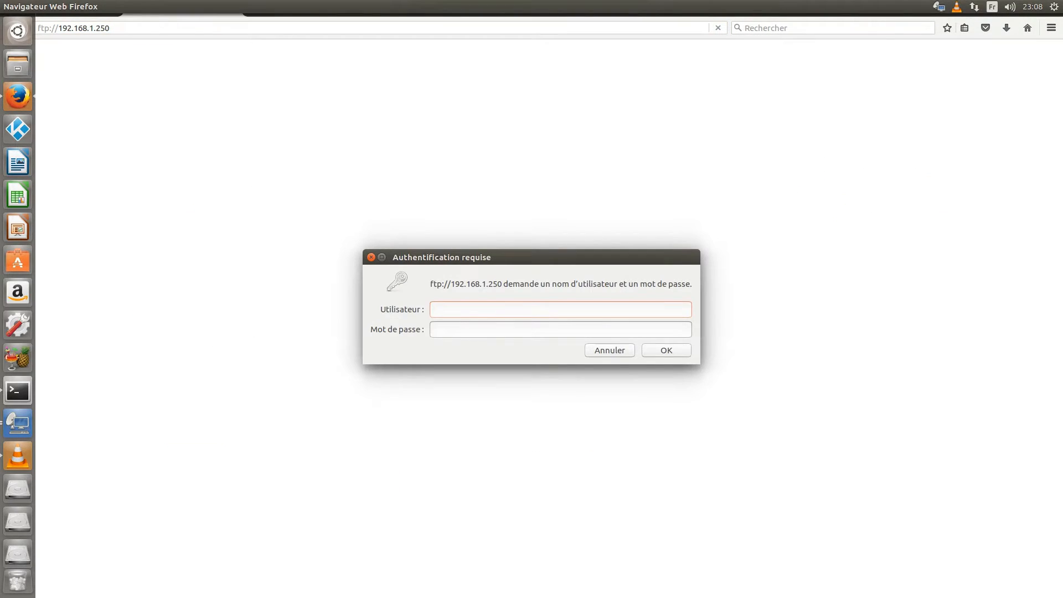
type("vero")
type("••••••")
key("Return")
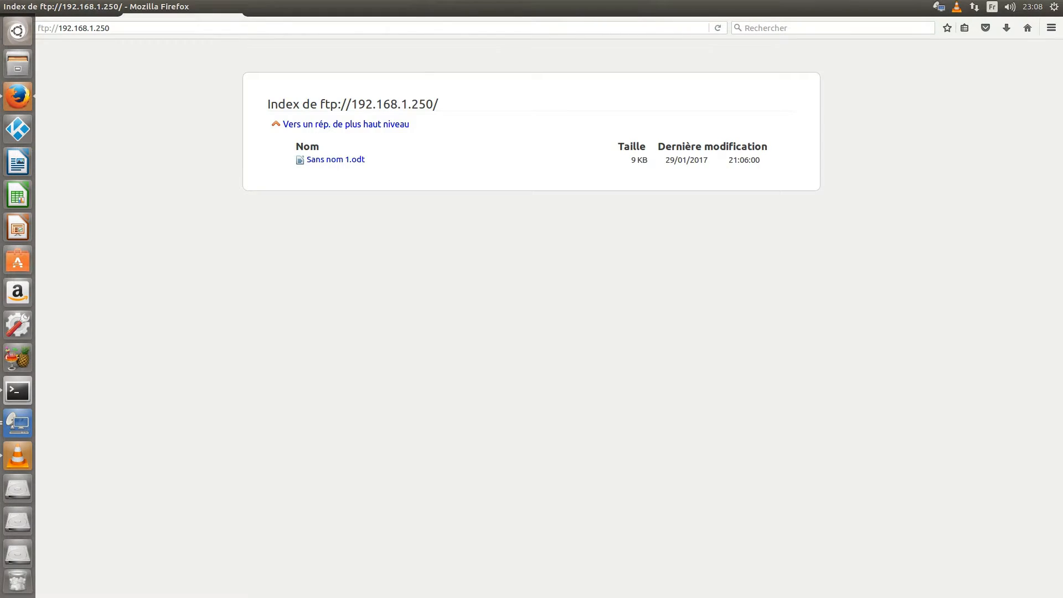
left_click(336, 121)
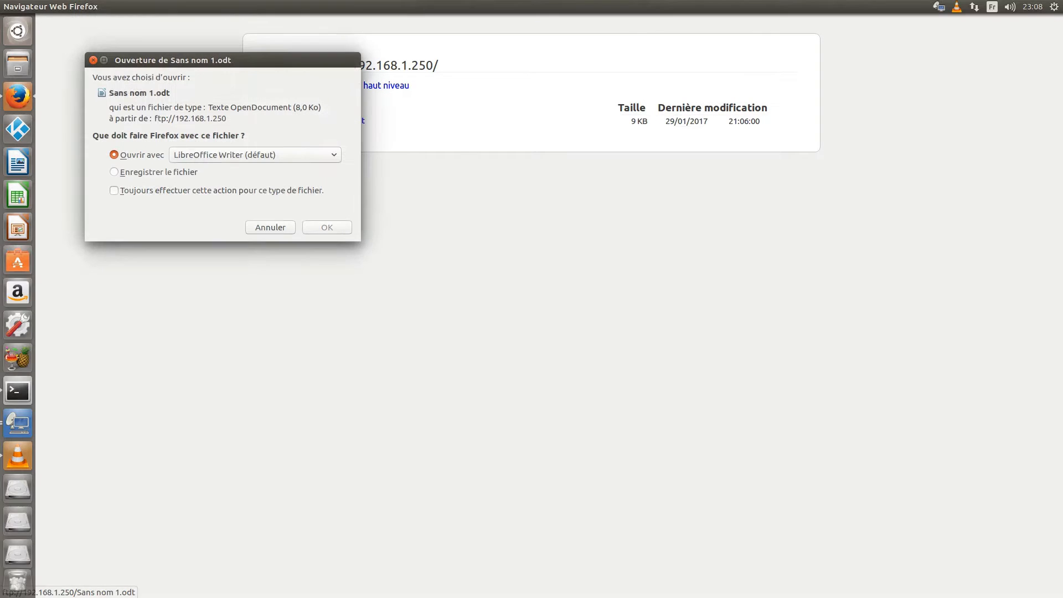
key("Return")
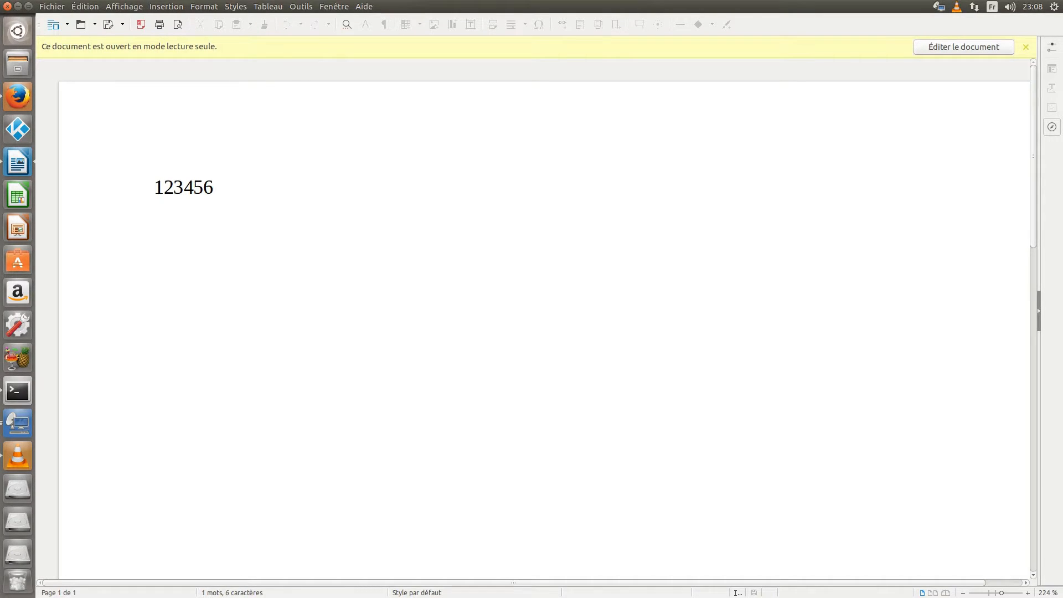
Step: Close the read-only Sans nom 1.odt document in Writer
left_click(7, 7)
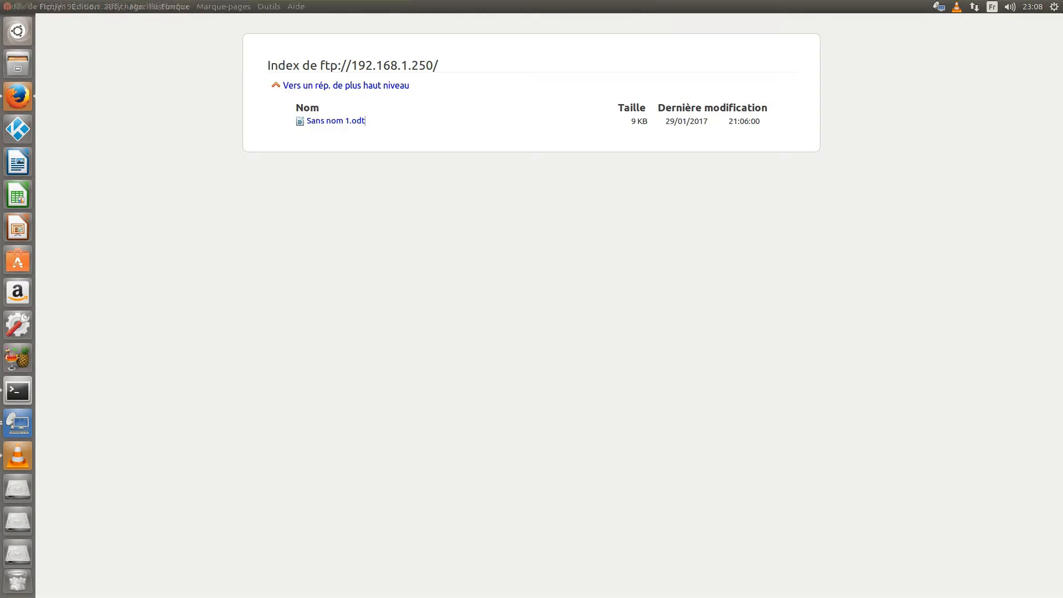
Step: Close only the FTP listing tab, keeping the NAS4Free tab, and return Firefox to full screen
left_click(7, 6)
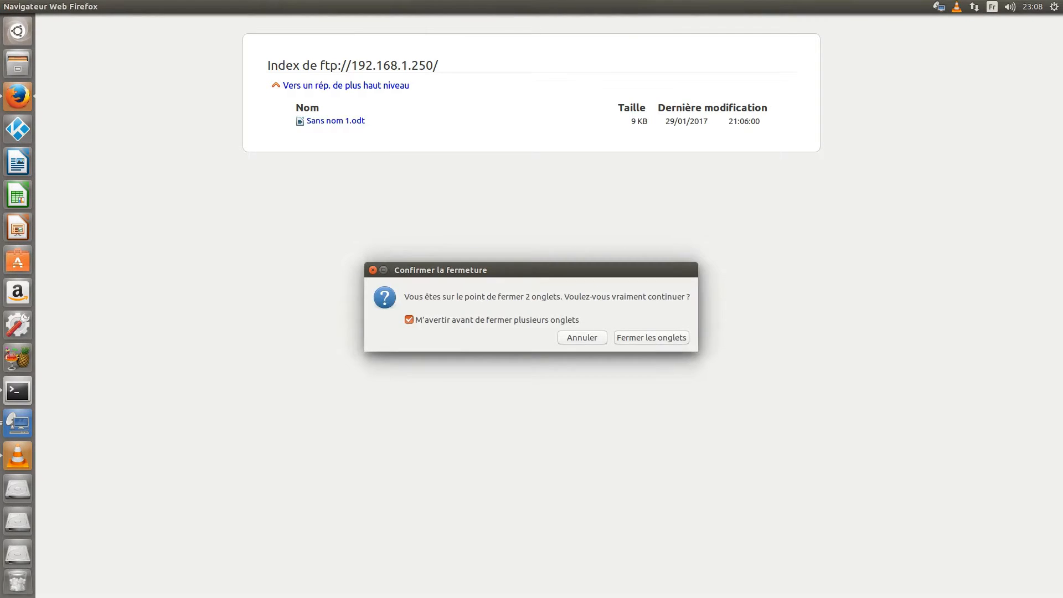
left_click(582, 338)
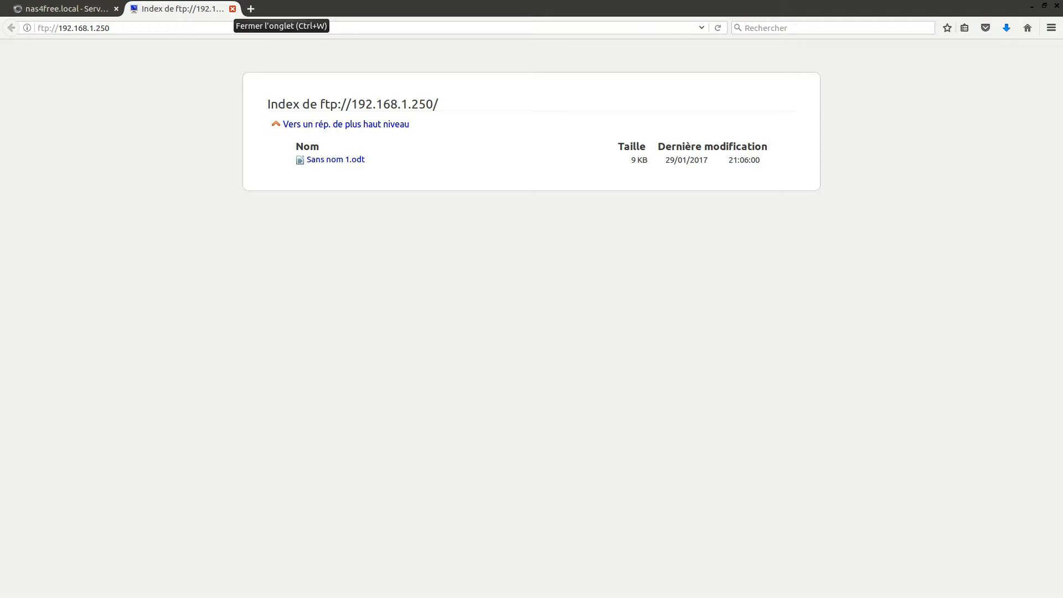
left_click(232, 9)
key("F11")
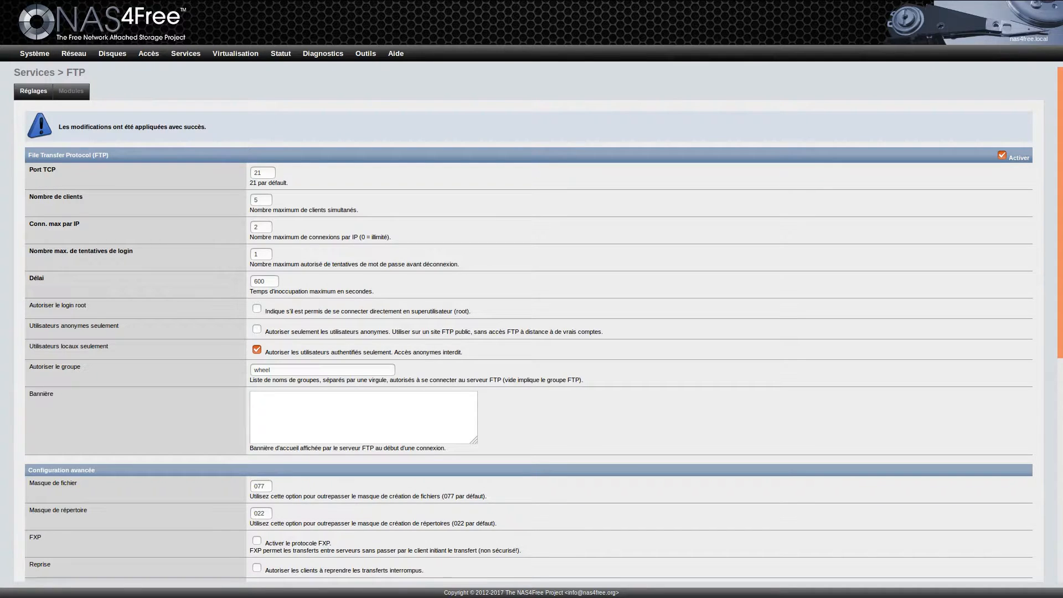
mouse_move(185, 53)
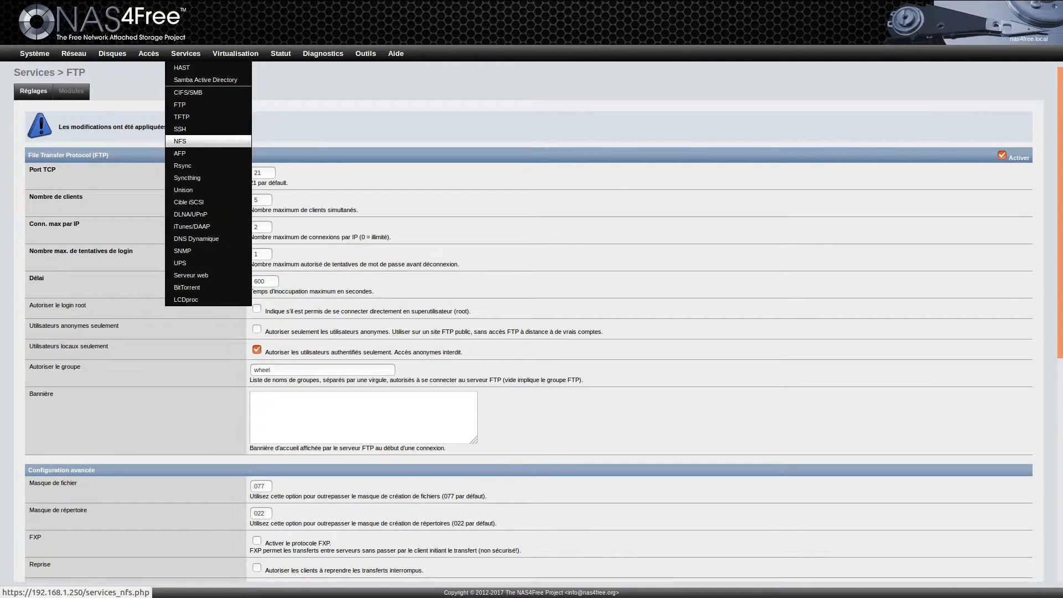
Step: Enable SSH with TCP forwarding and compression, then save and restart the service
left_click(188, 129)
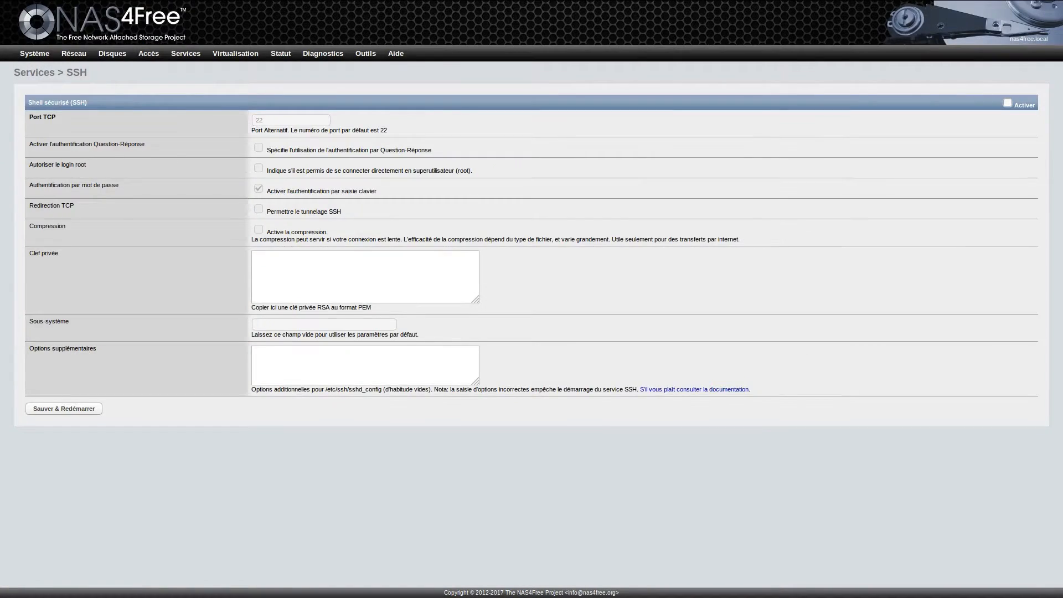
left_click(1008, 103)
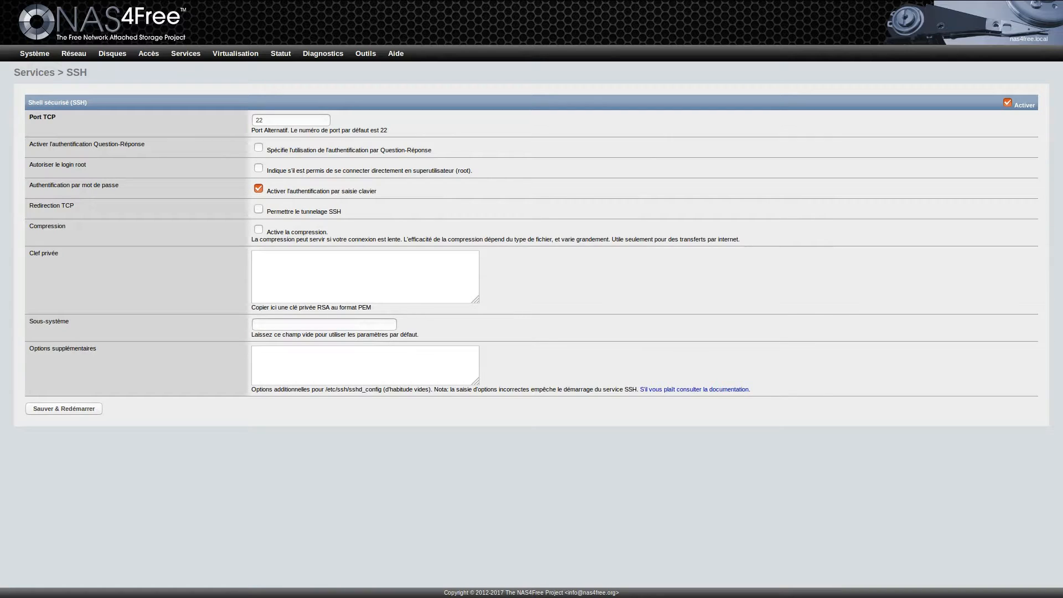
left_click(258, 209)
left_click(258, 229)
key("Return")
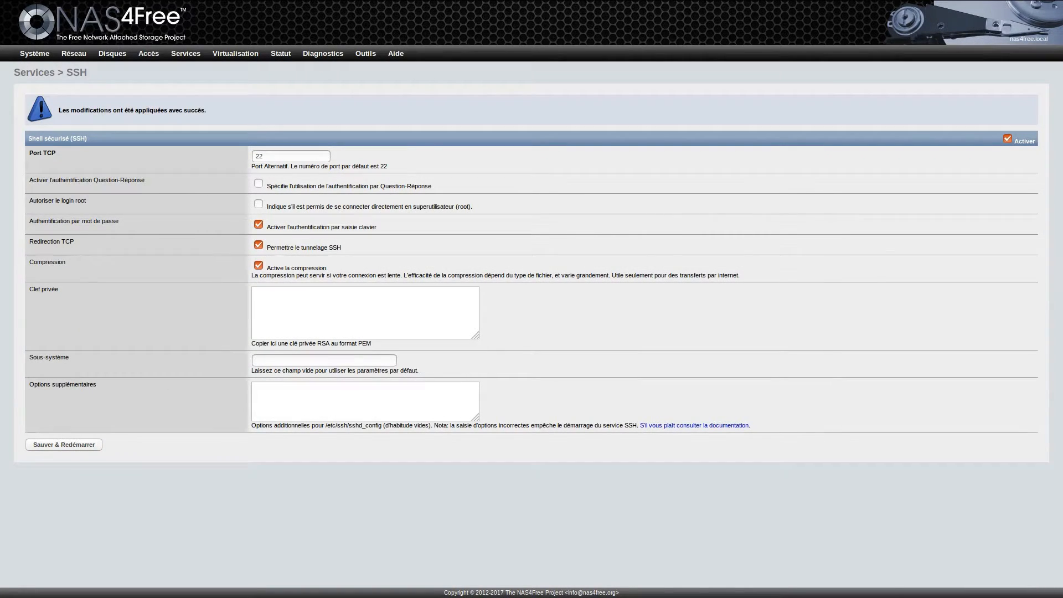
key("alt+Tab")
key("alt+Tab")
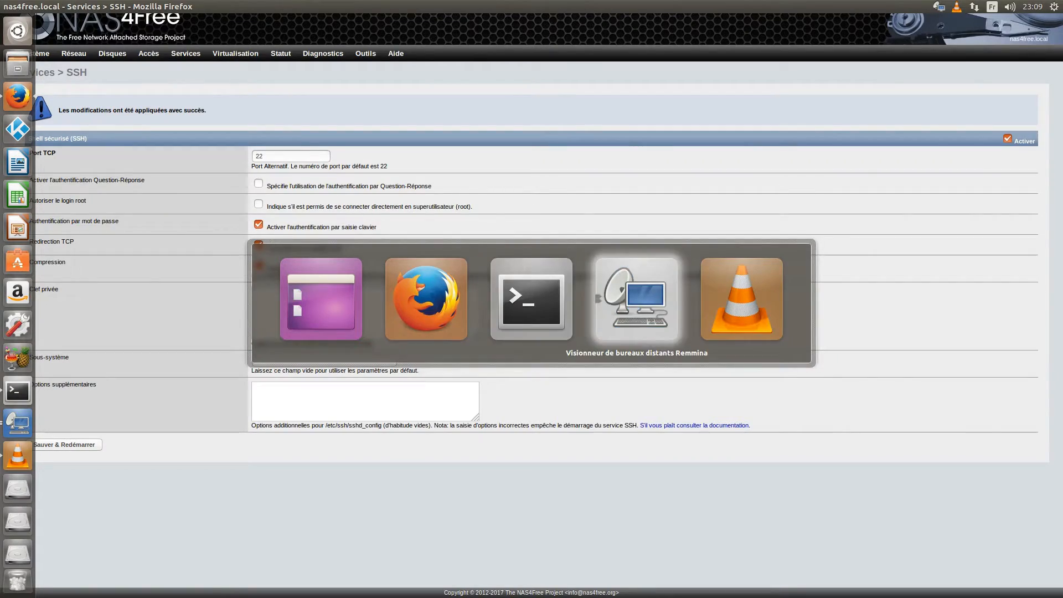
key("alt+Tab")
key("alt+Tab")
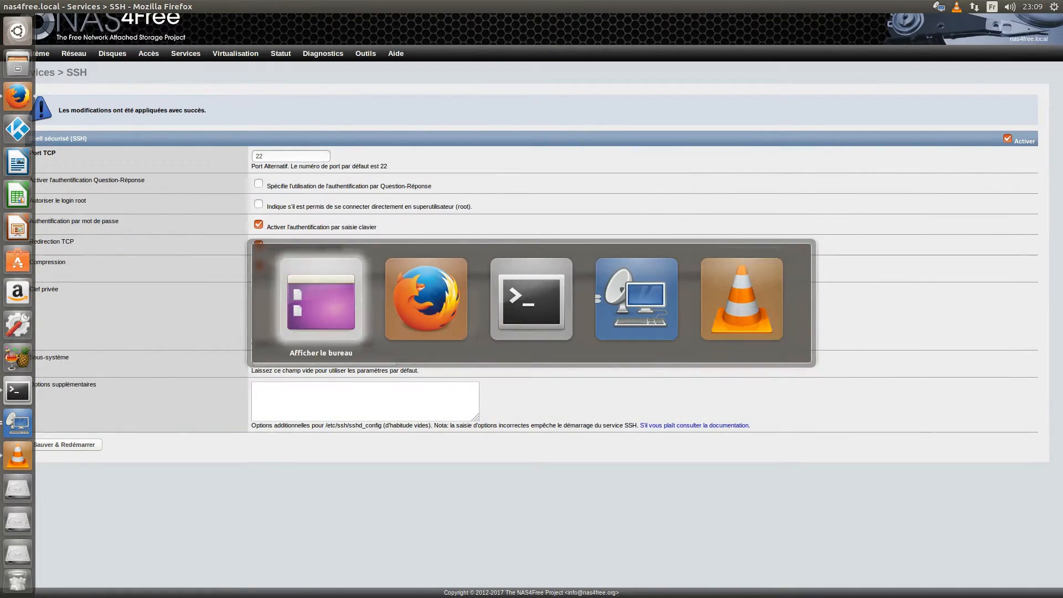
Step: In Files, connect to sftp://192.168.1.250 and open Sans nom 1.odt from the share
key("super+1")
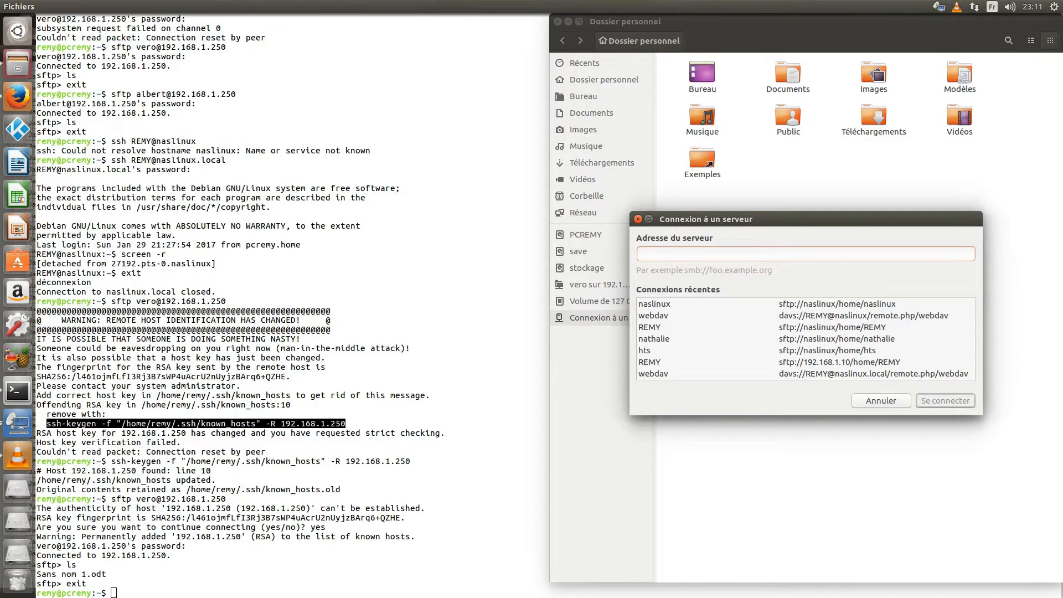
type("sftp")
type("://192.168.1.250")
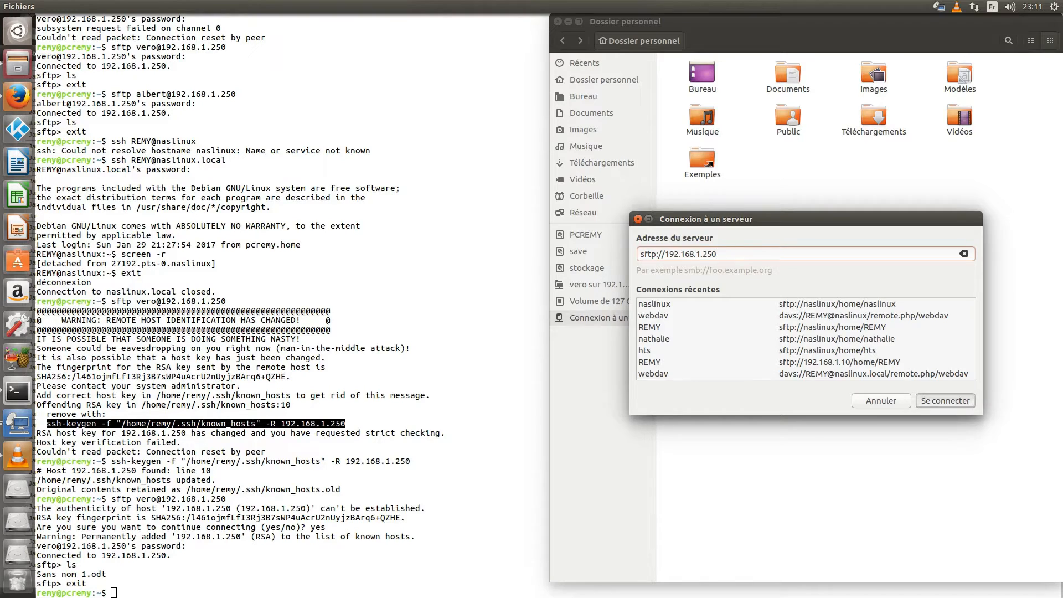
key("Return")
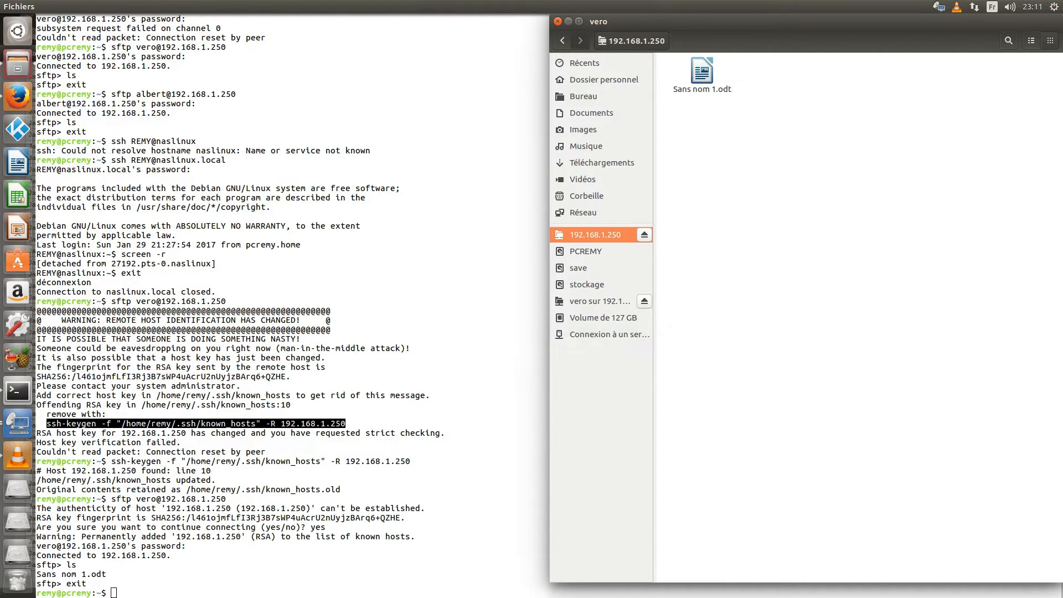
double_click(702, 71)
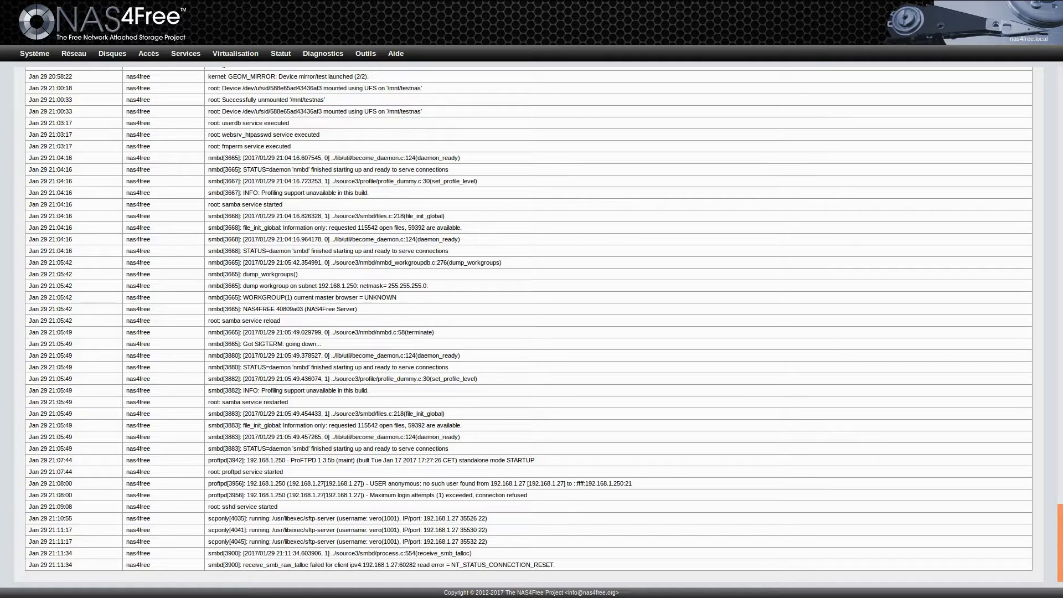
Step: Go to Services > DLNA/UPnP, choose the MiniDLNA tab and open its settings form for editing
mouse_move(185, 53)
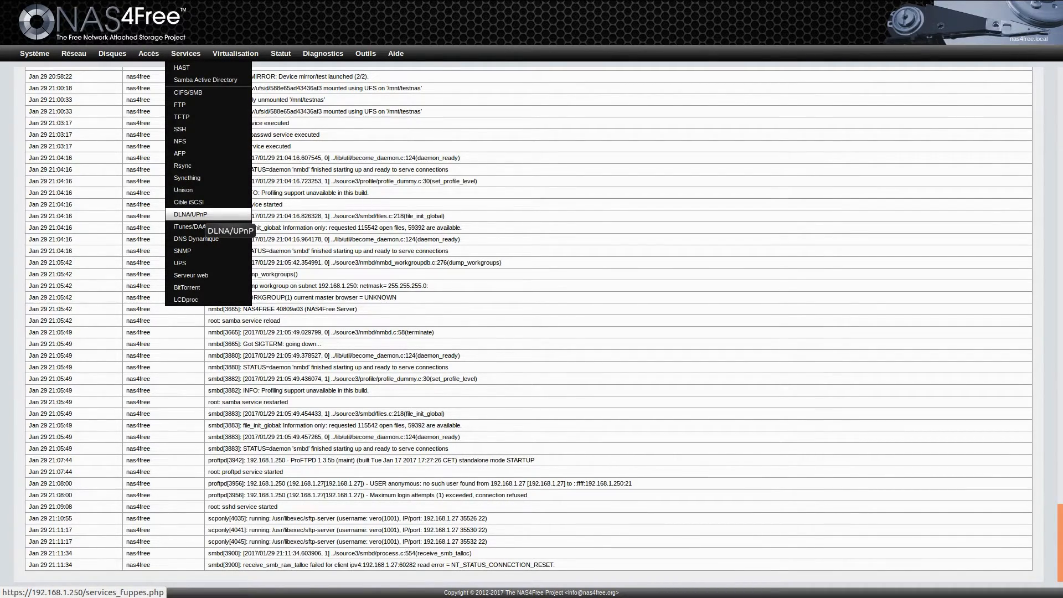
left_click(199, 215)
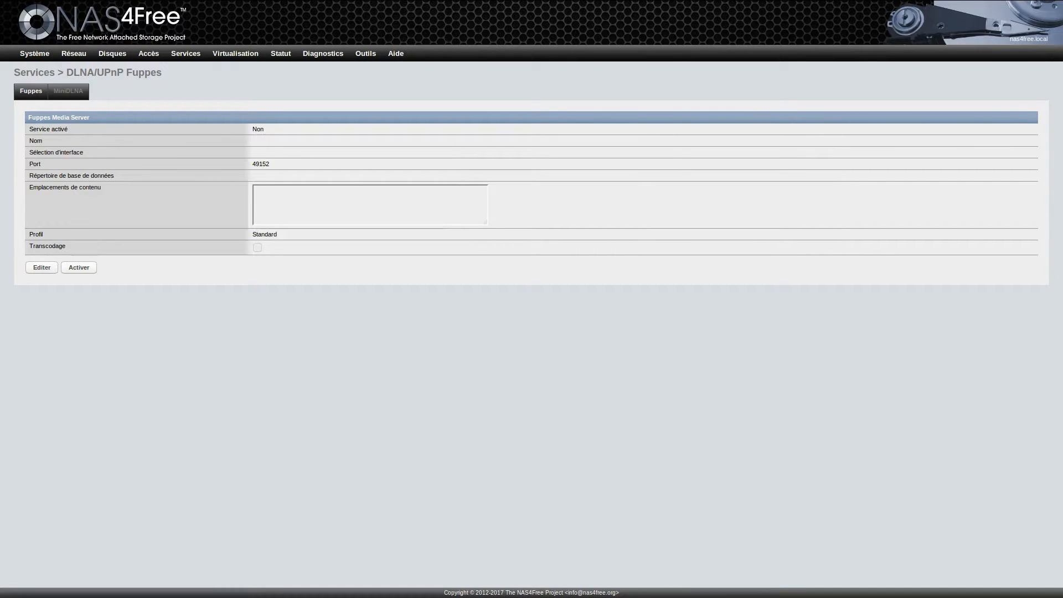
left_click(68, 91)
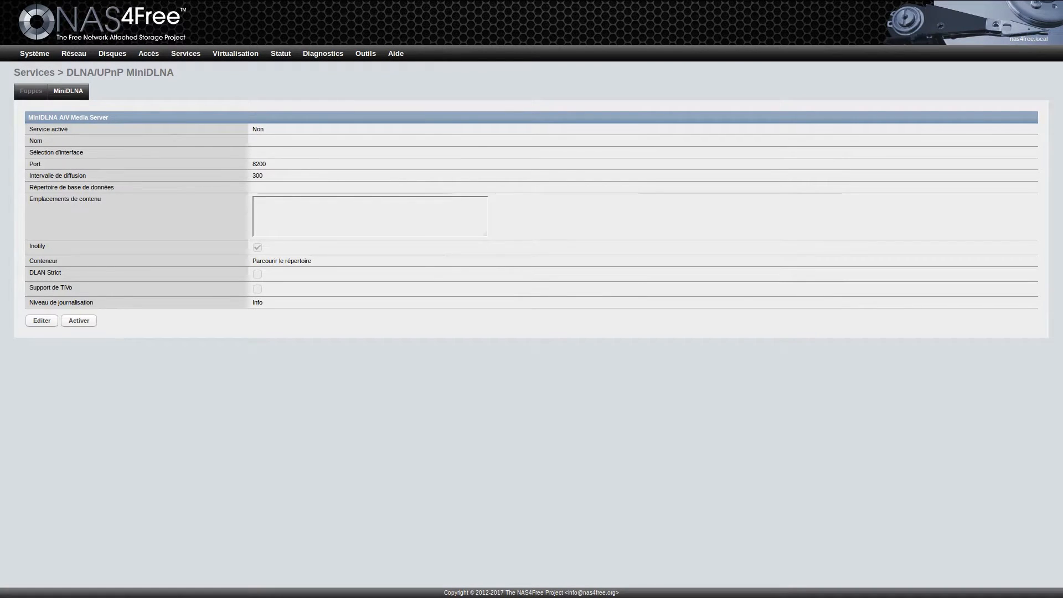
left_click_drag(29, 129, 44, 141)
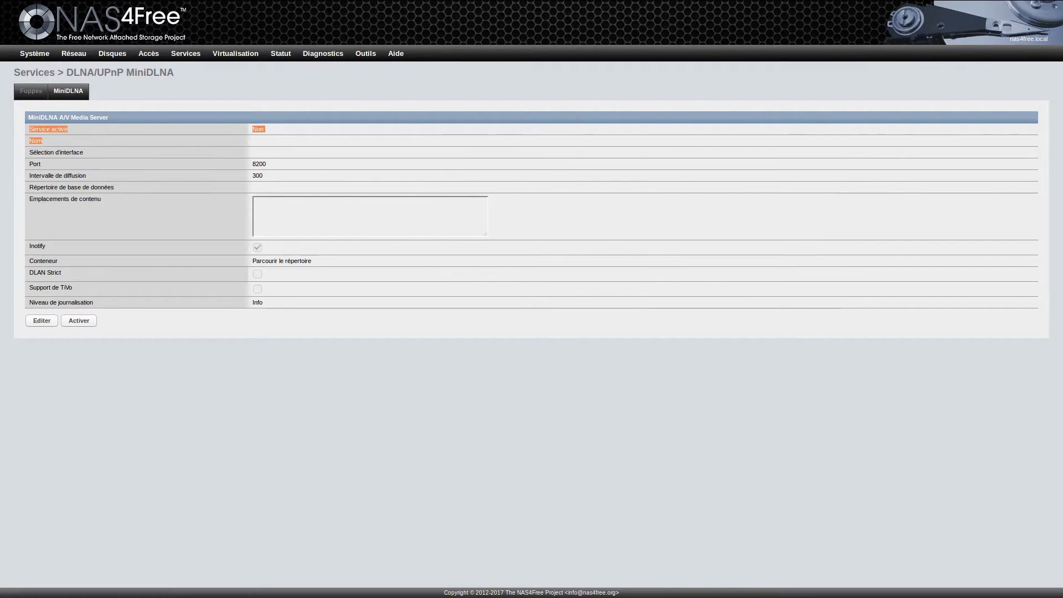
left_click(44, 141)
left_click_drag(253, 129, 266, 129)
left_click(266, 130)
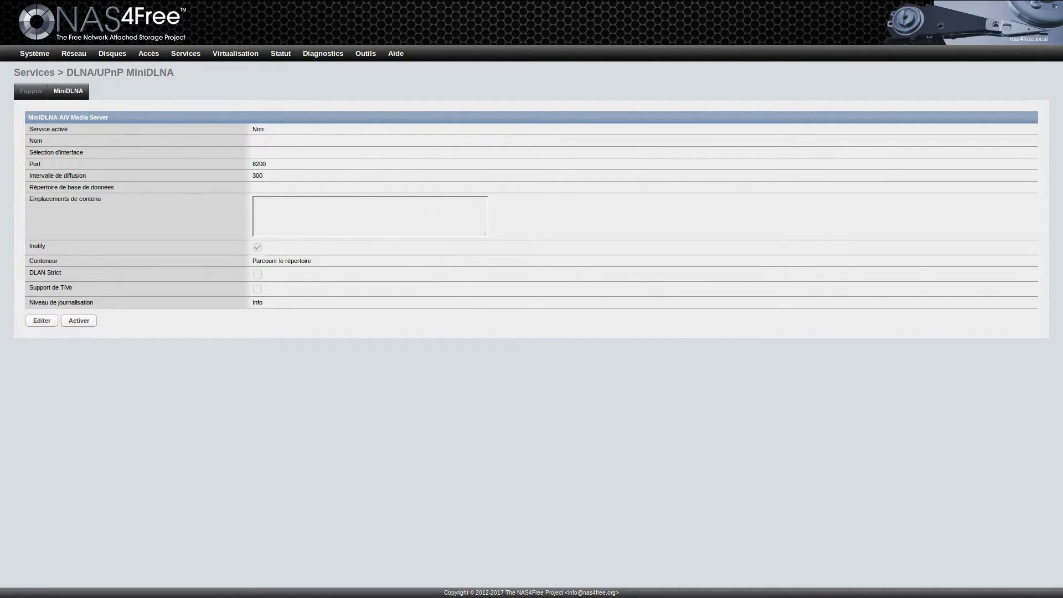
left_click(79, 321)
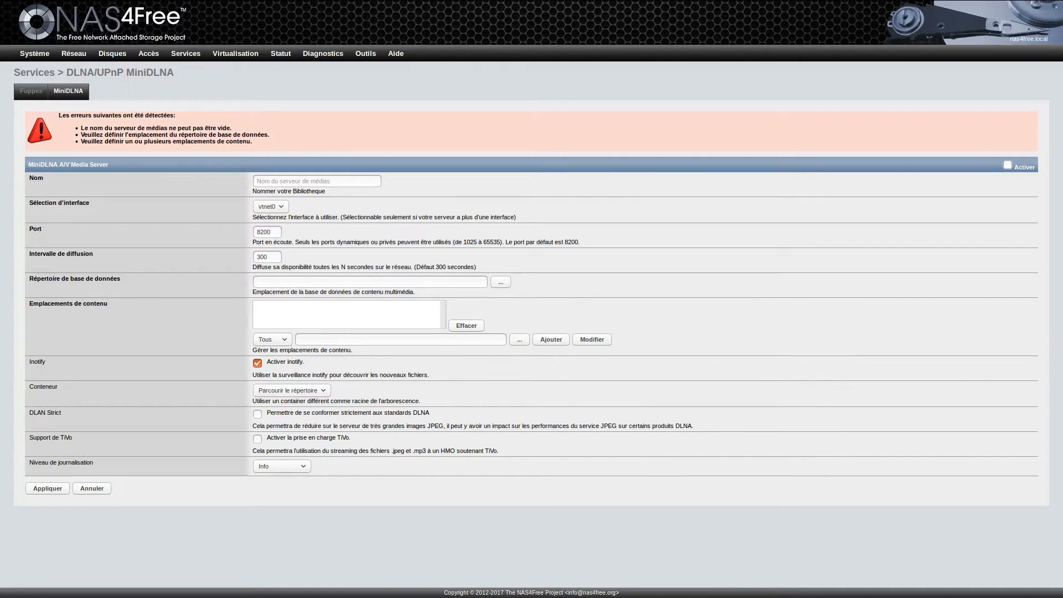
Step: Enable MiniDLNA named testnas on vtnet0, with its database directory set to /mnt/testnas
left_click(1007, 165)
type("testnas")
key("alt+Down")
key("Escape")
key("Return")
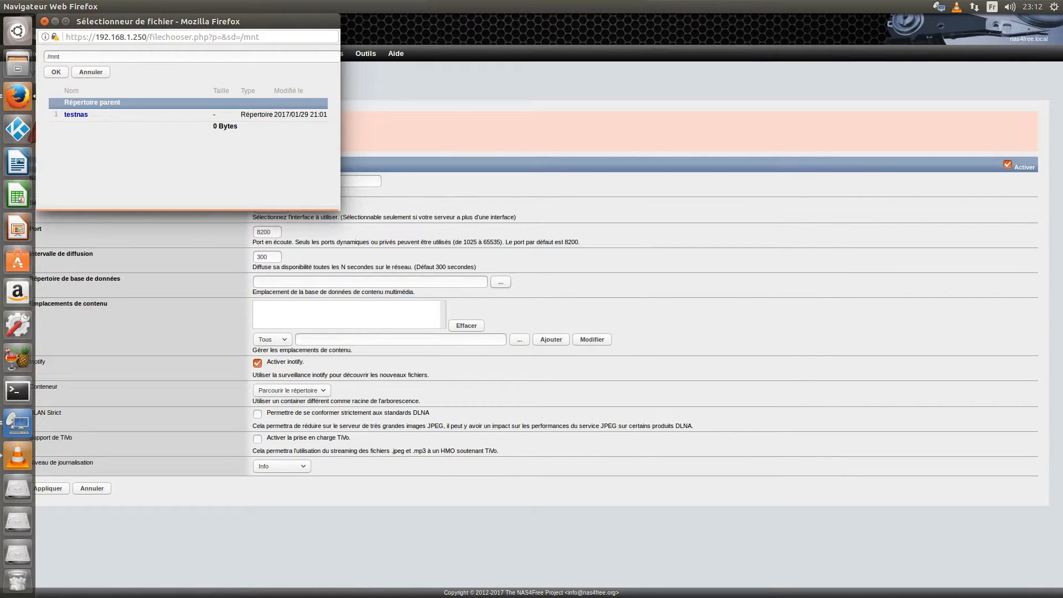
left_click(76, 114)
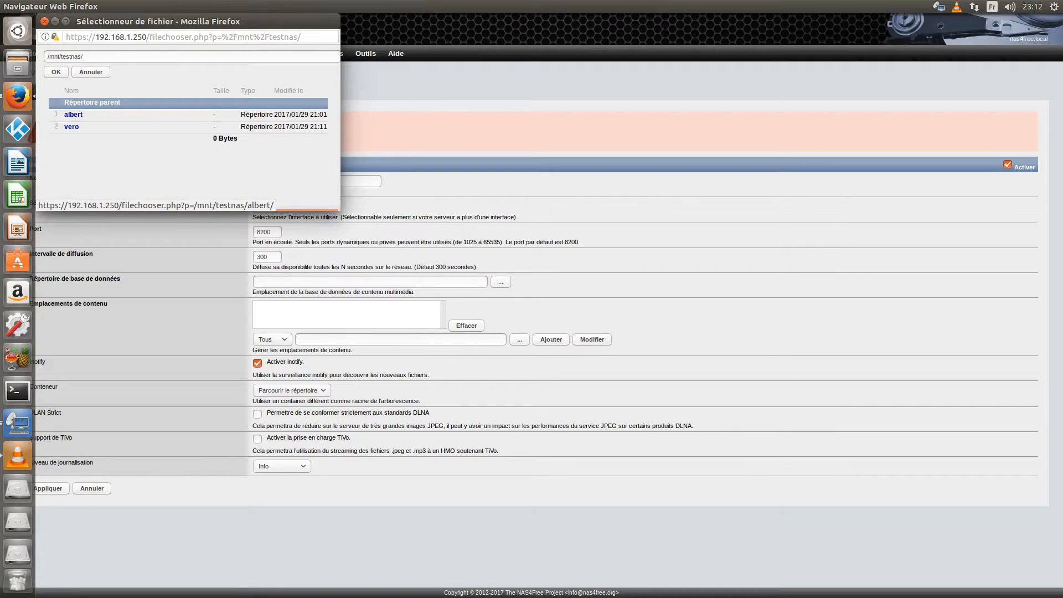
key("Return")
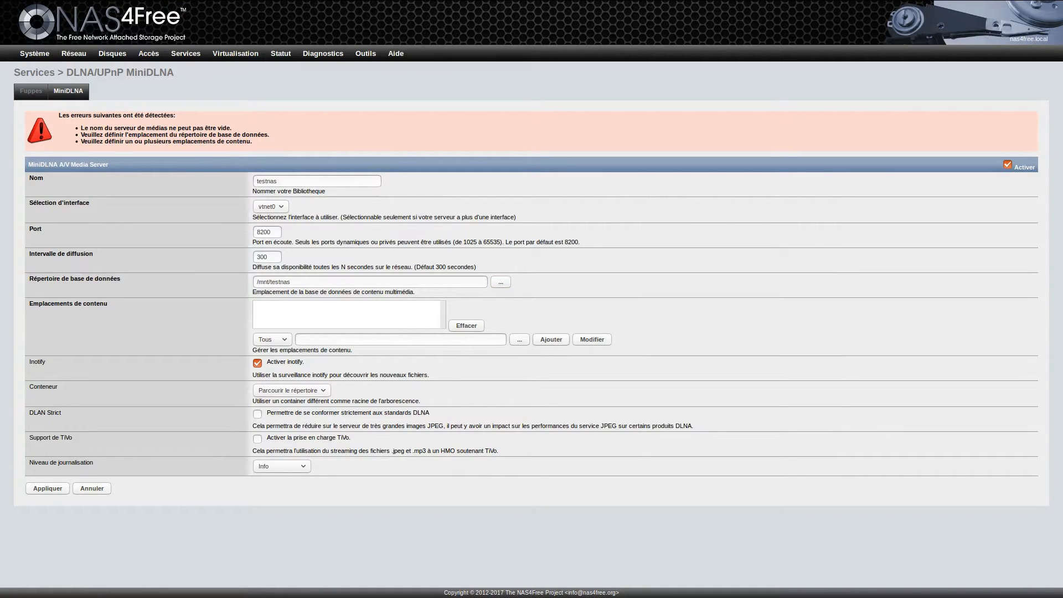
Step: Add /mnt/testnas/albert as a MiniDLNA media content location
left_click(520, 339)
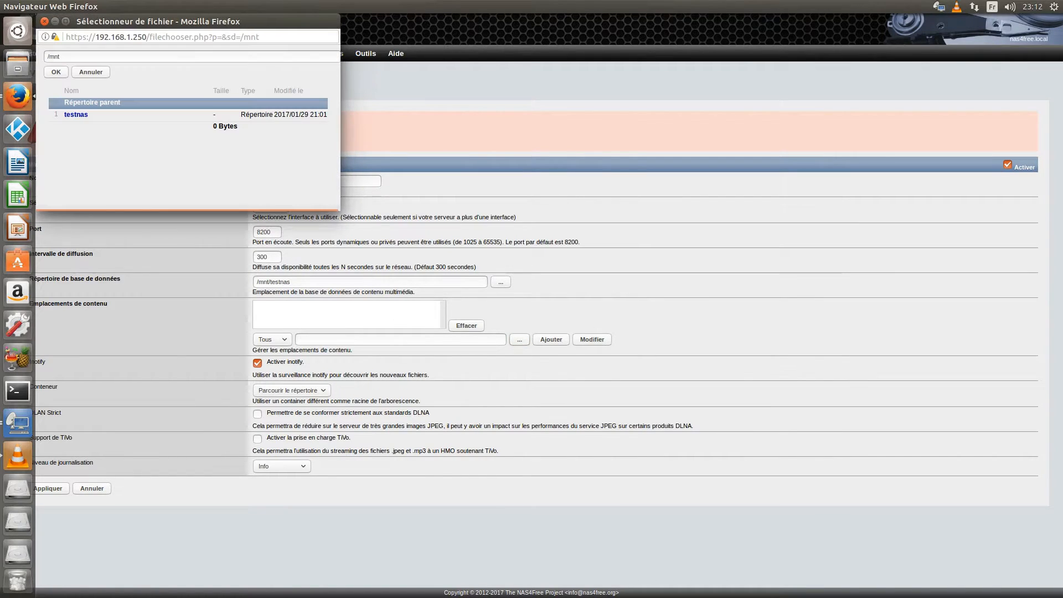
left_click(75, 115)
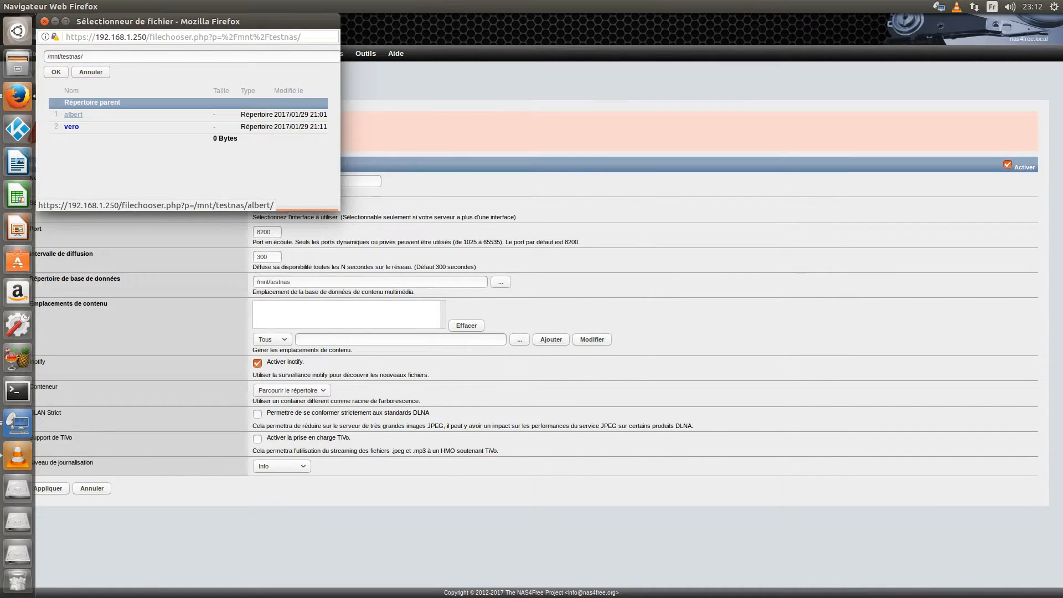
left_click(73, 115)
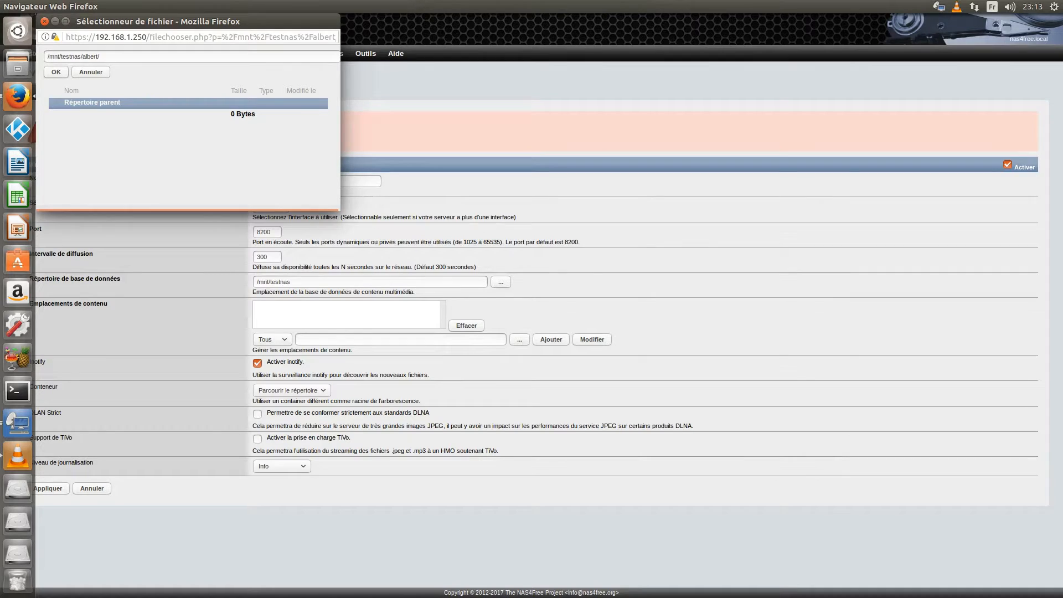
left_click(56, 72)
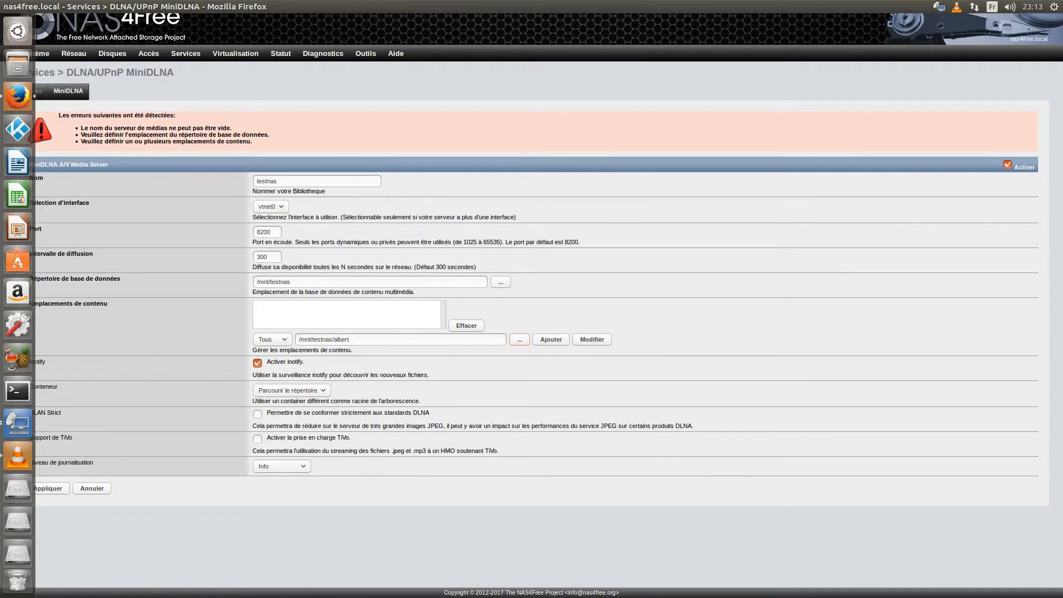
key("Tab")
key("Return")
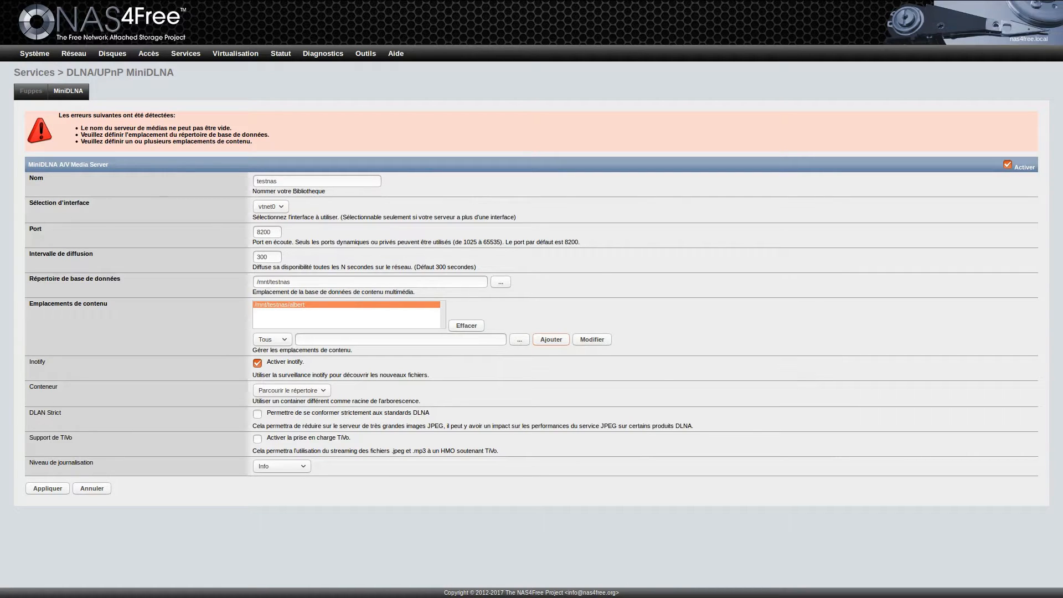
Step: Keep directory browsing as container and Info logging level, then apply the MiniDLNA settings
left_click(292, 390)
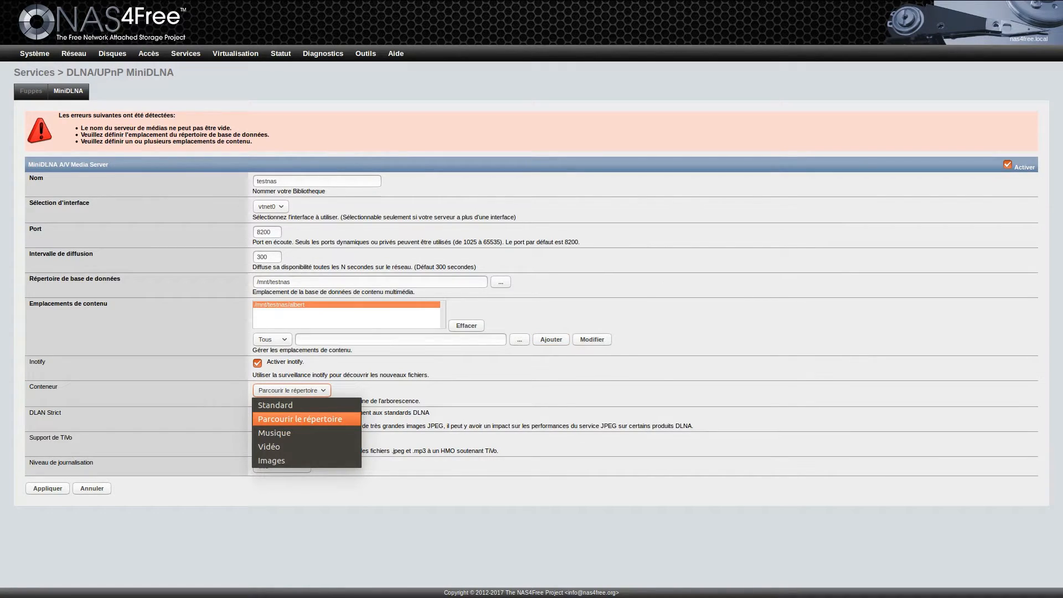
left_click(300, 420)
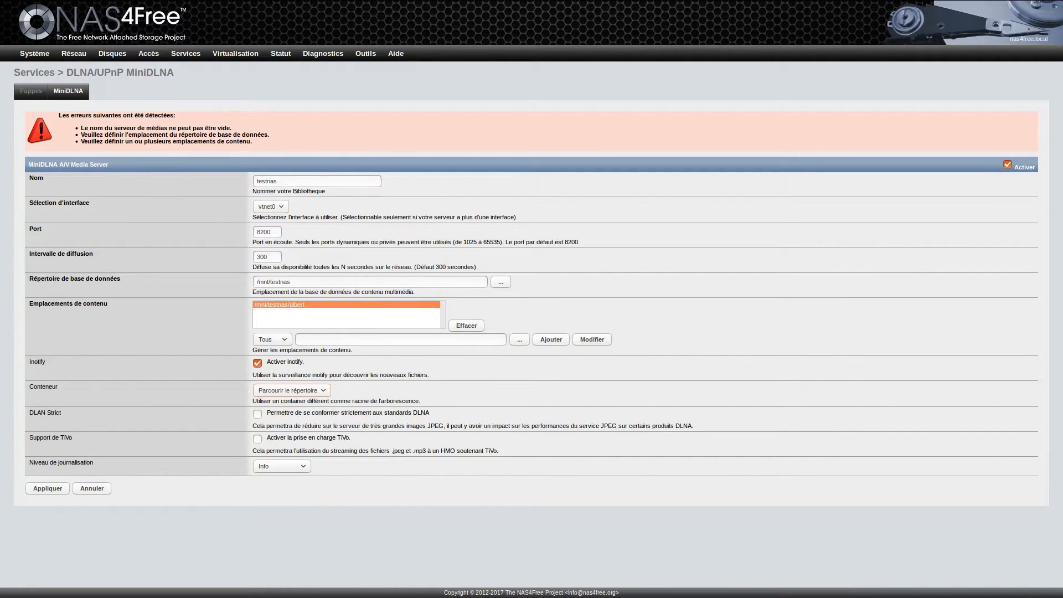
left_click(282, 467)
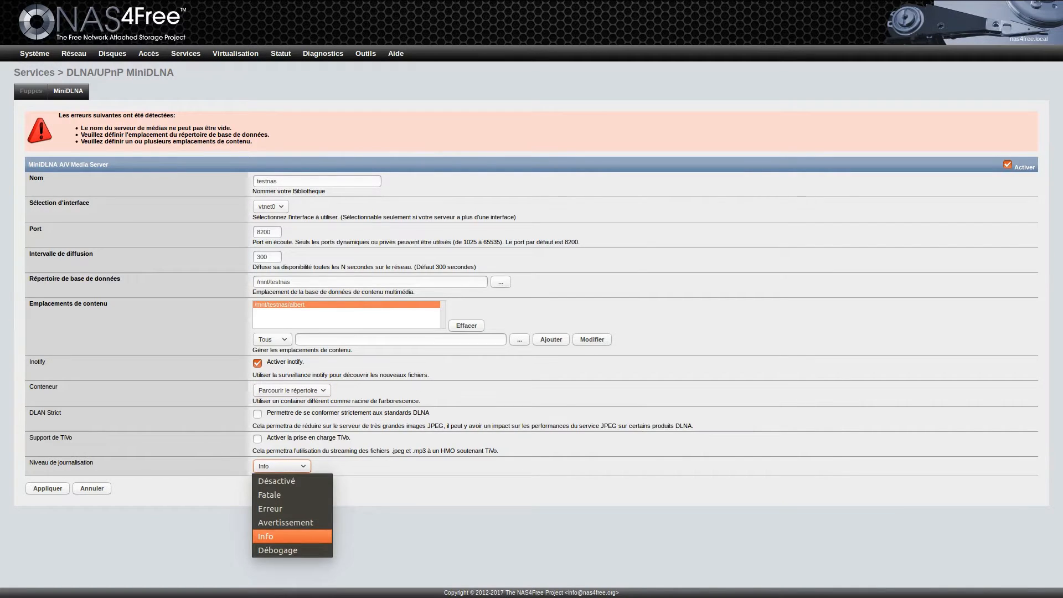
left_click(293, 537)
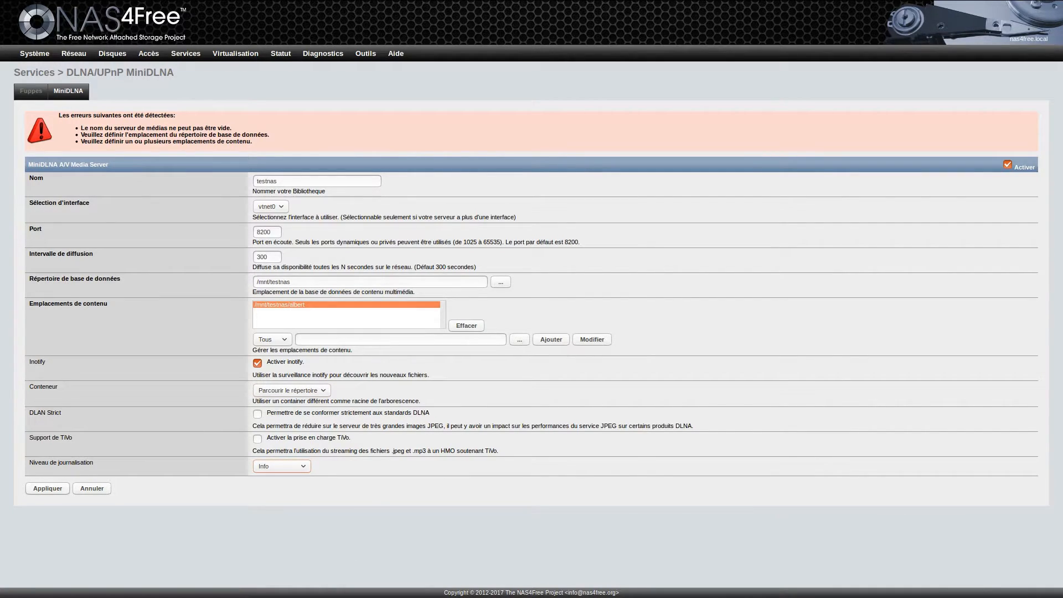
left_click(48, 488)
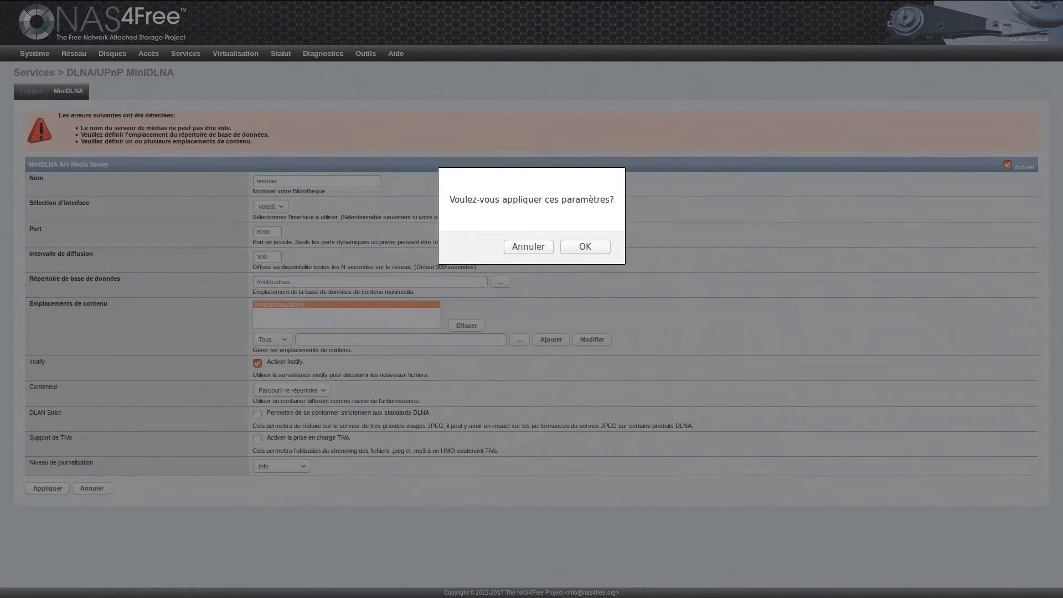
key("Return")
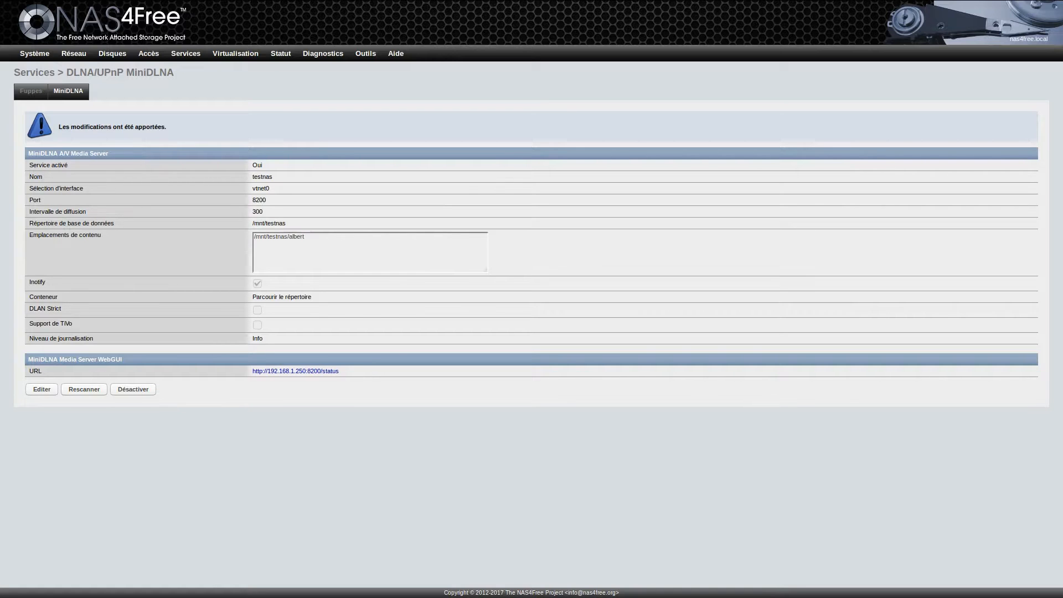
Step: Rescan the MiniDLNA library, check the status page listing one video file, then return to NAS4Free
left_click(84, 389)
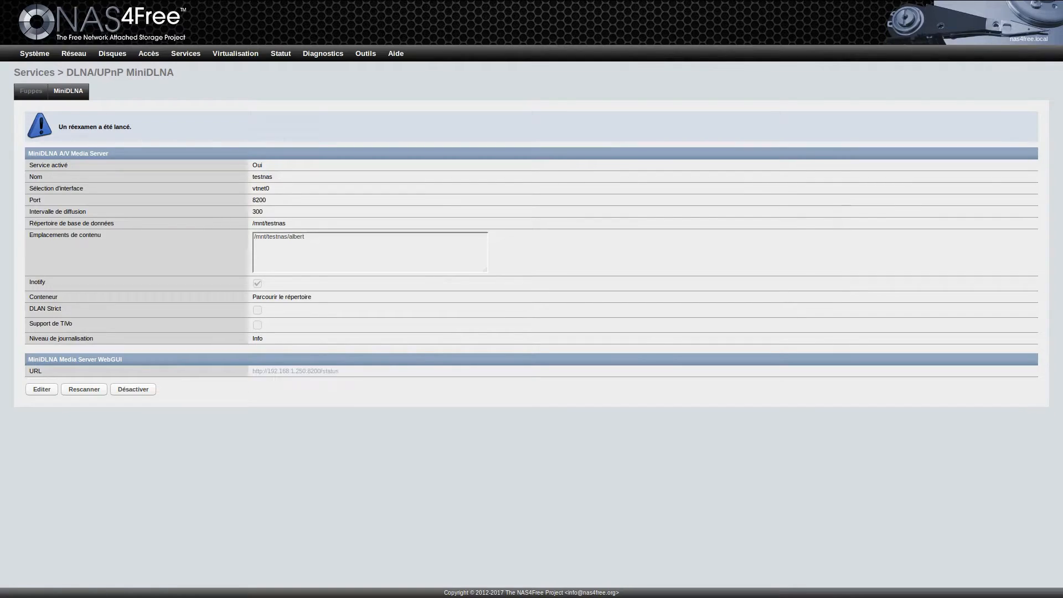
left_click(295, 372)
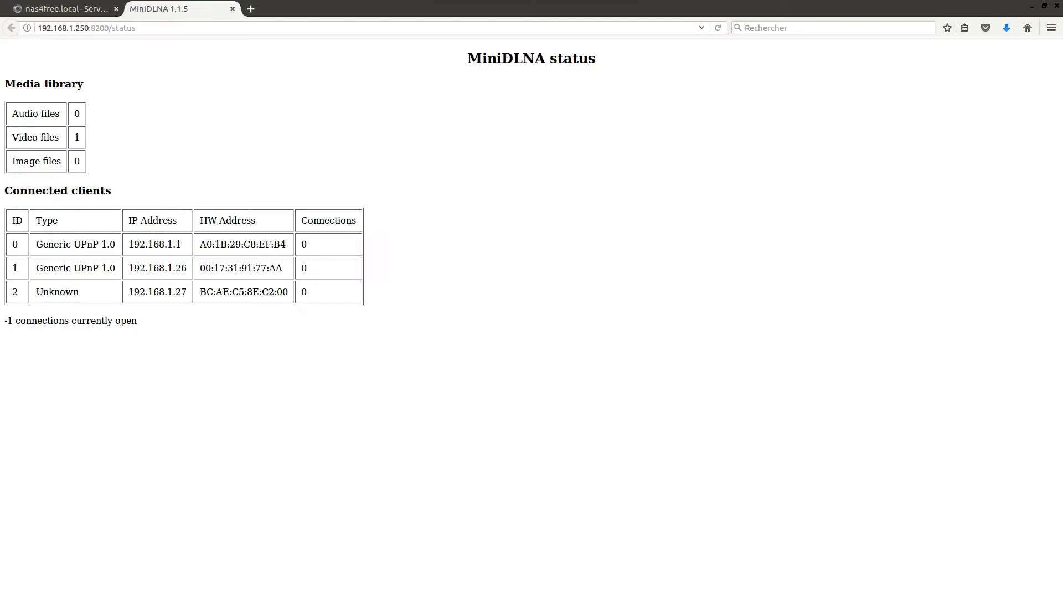
left_click(233, 8)
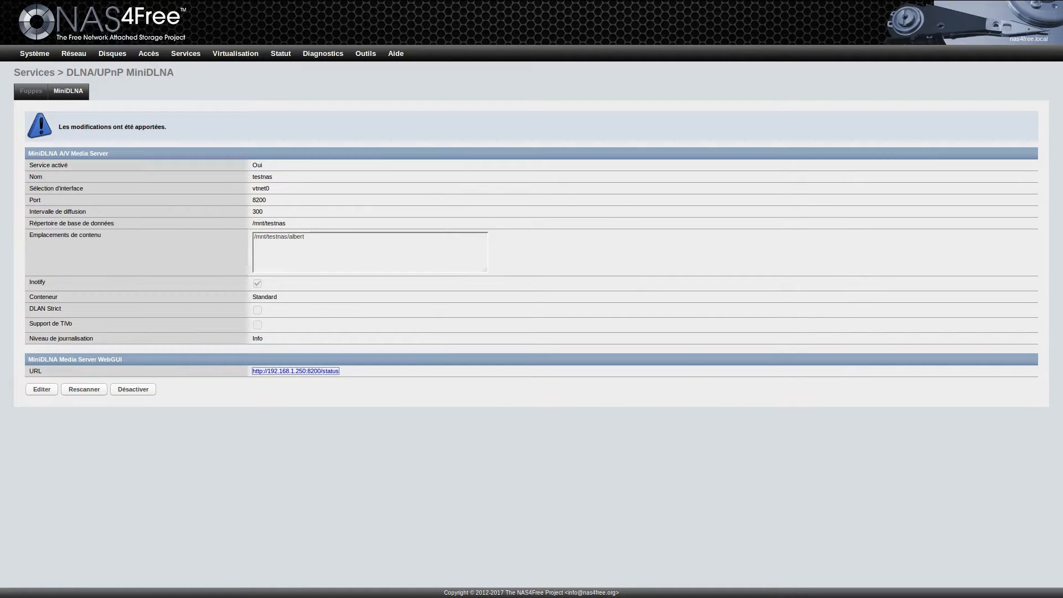
mouse_move(185, 53)
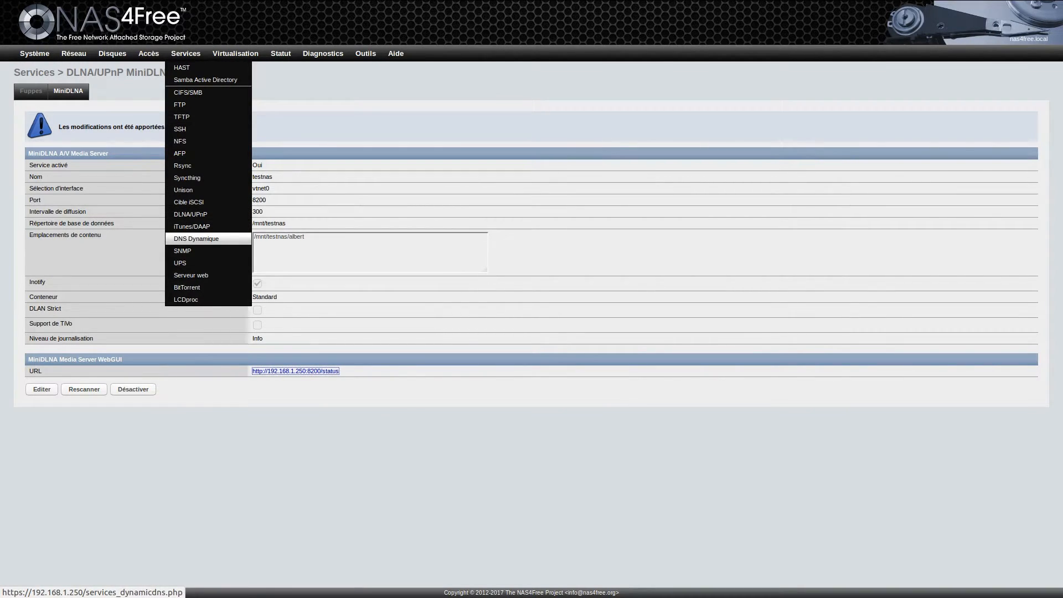
Step: Tick Activer on the DNS Dynamique page and select no-ip.com as the Fournisseur
left_click(222, 239)
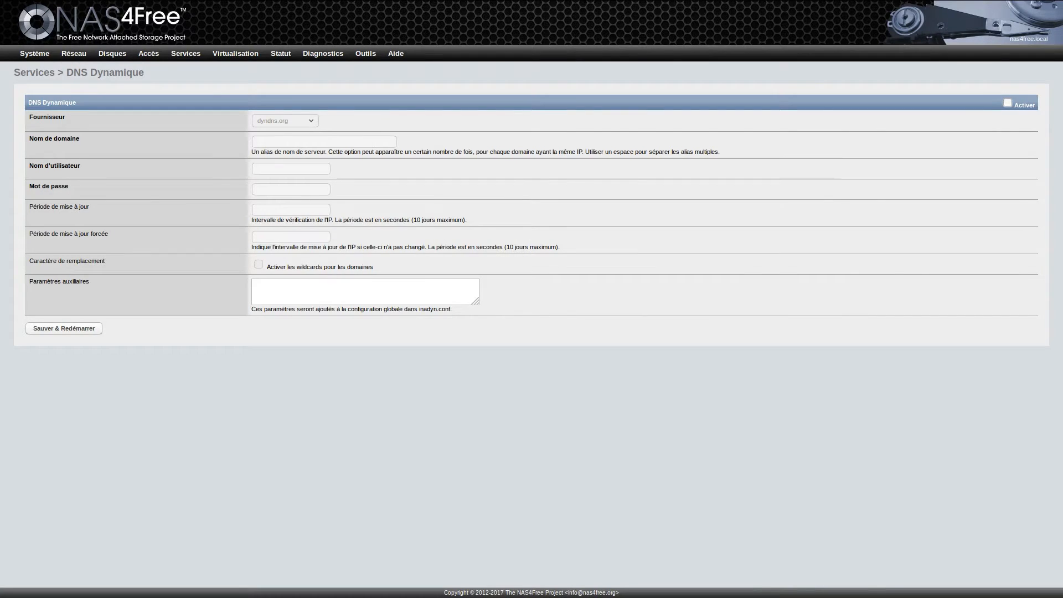
left_click(1007, 103)
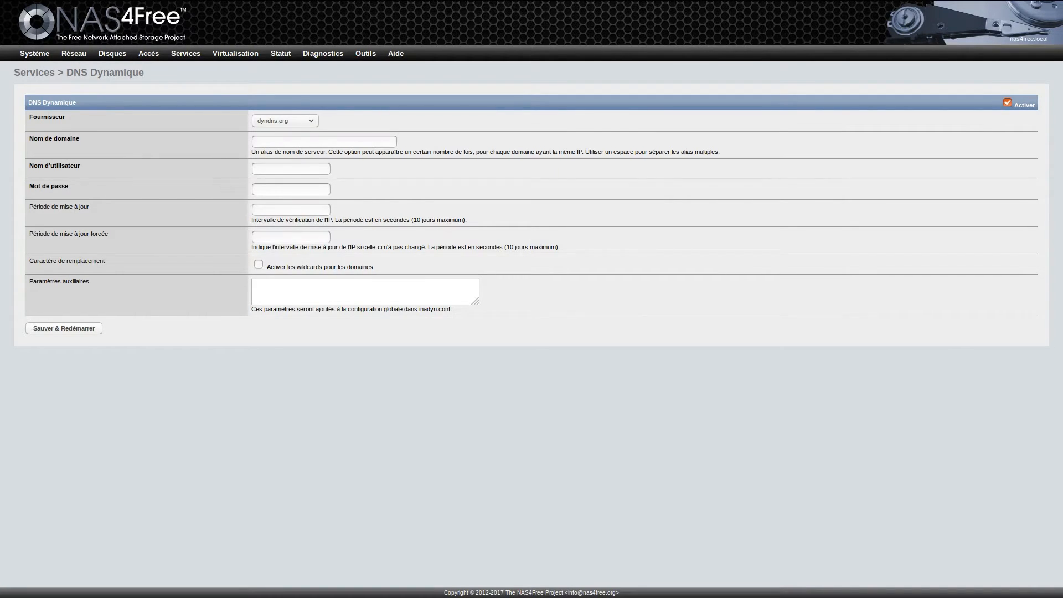
left_click(285, 121)
key("Down")
key("Down")
key("Down")
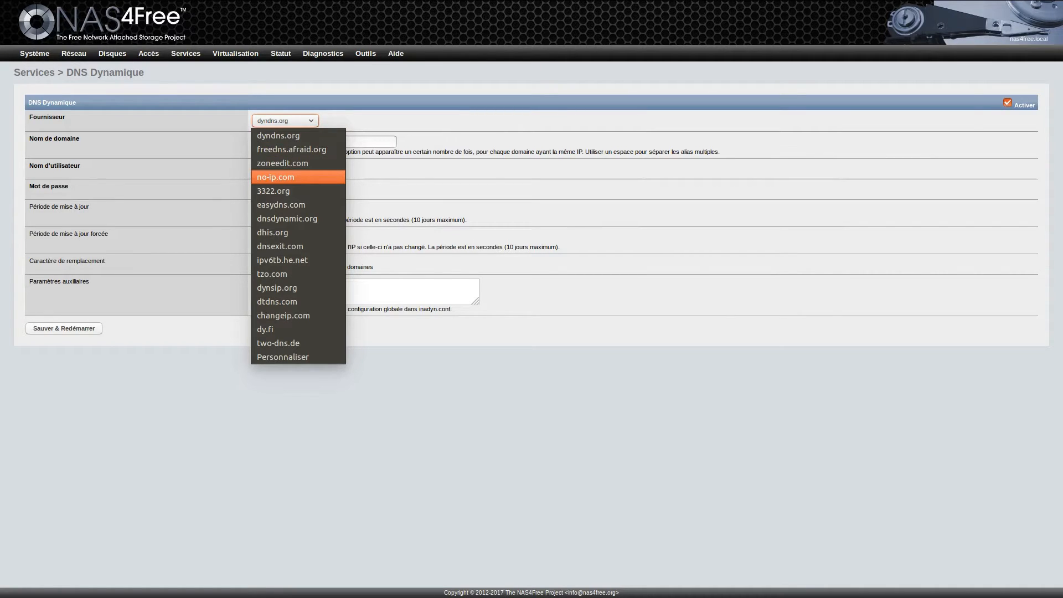
key("Return")
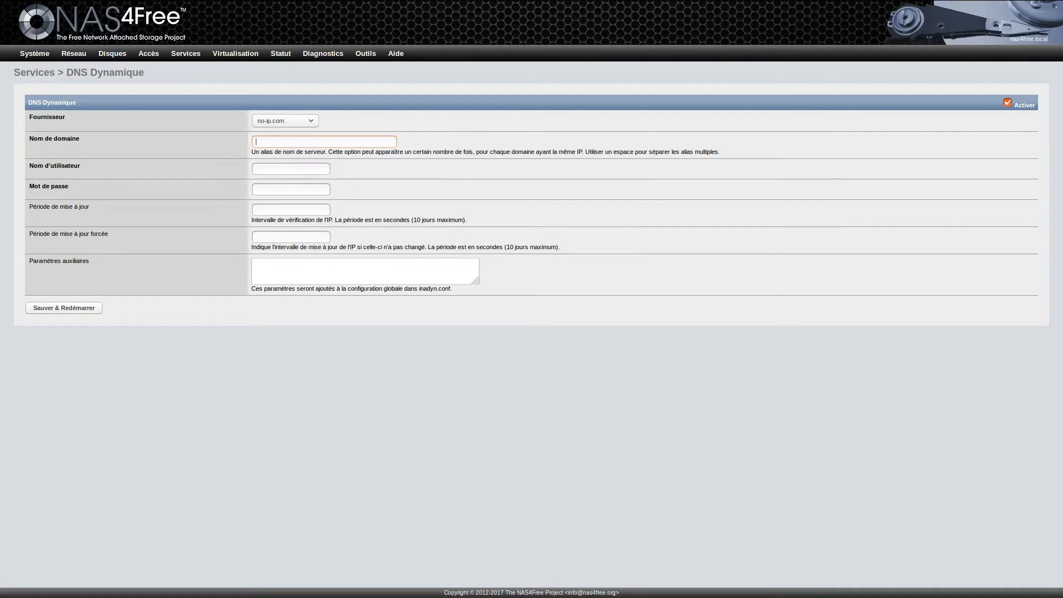
mouse_move(185, 54)
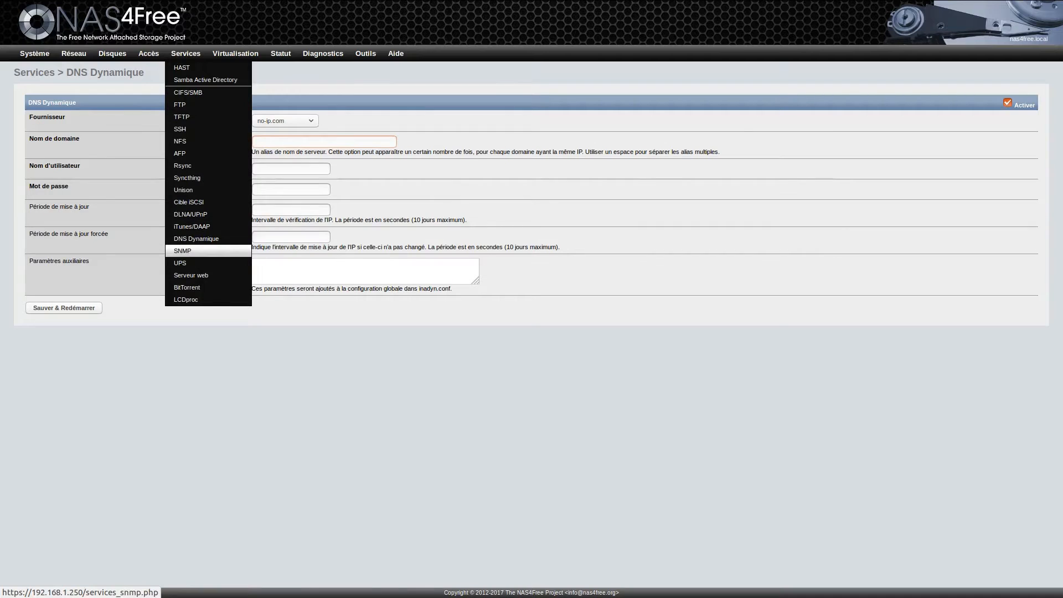
Step: Open the Serveur web settings page from the Services menu
left_click(191, 275)
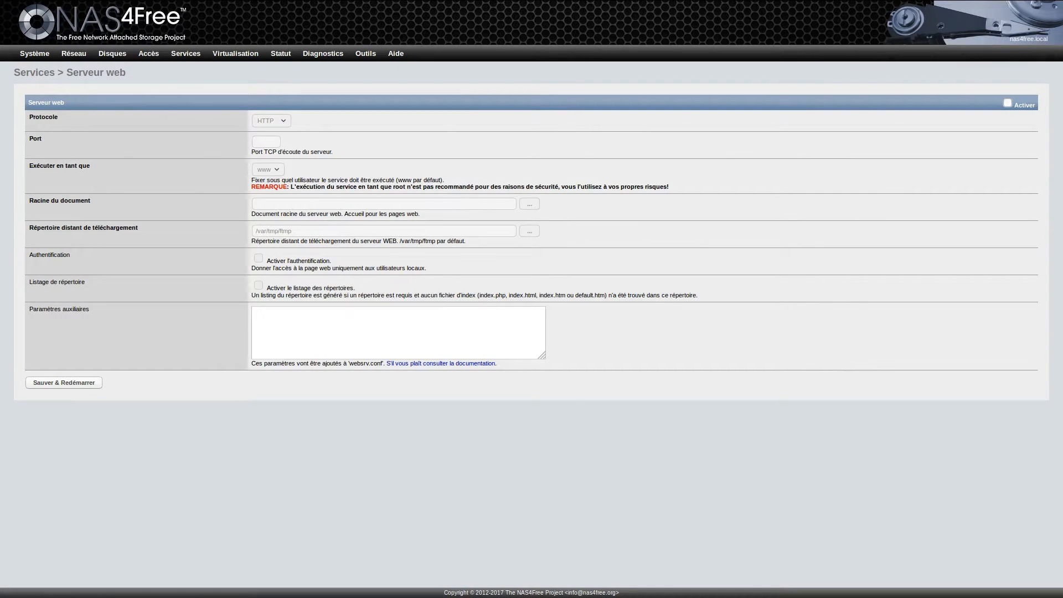
mouse_move(186, 54)
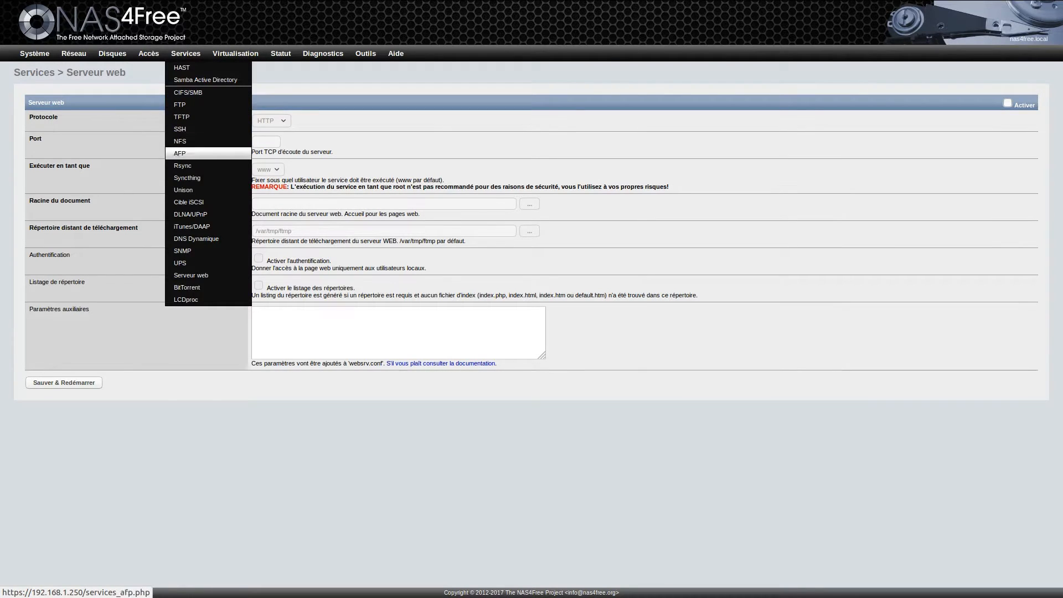
left_click(196, 239)
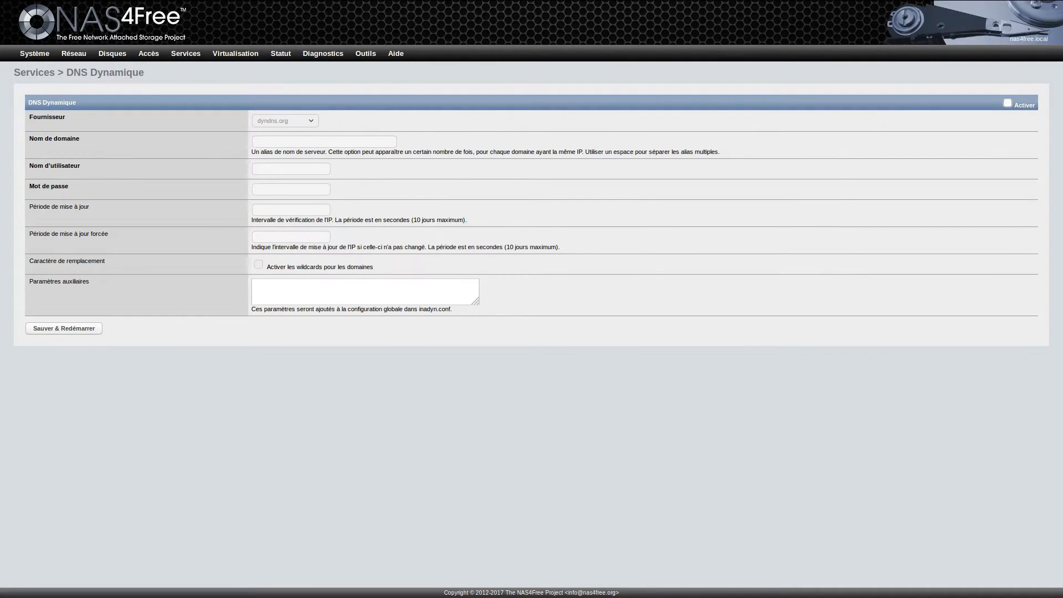
mouse_move(186, 53)
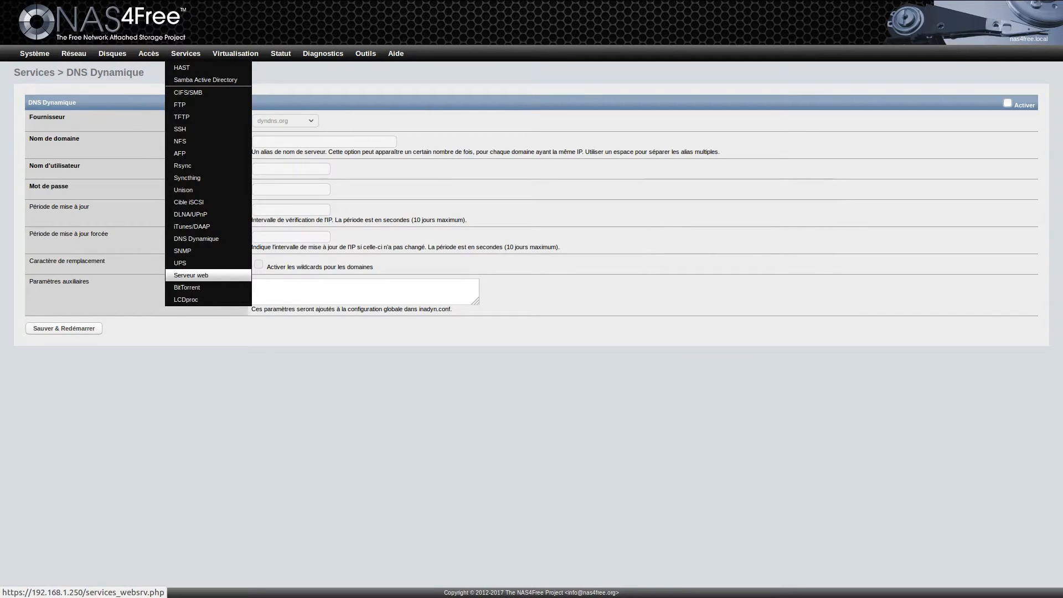
left_click(191, 275)
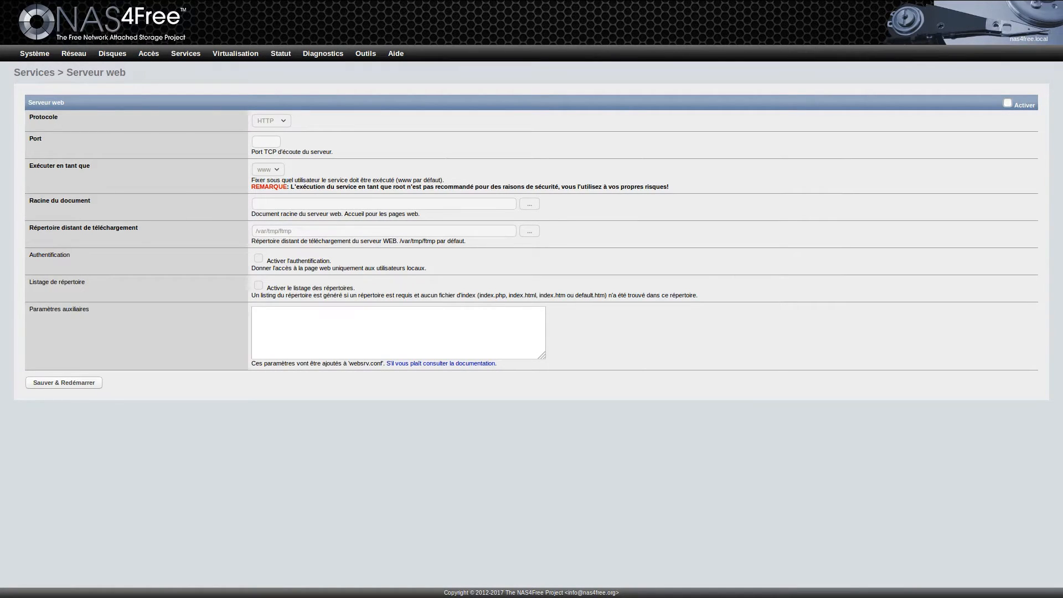
left_click(1008, 103)
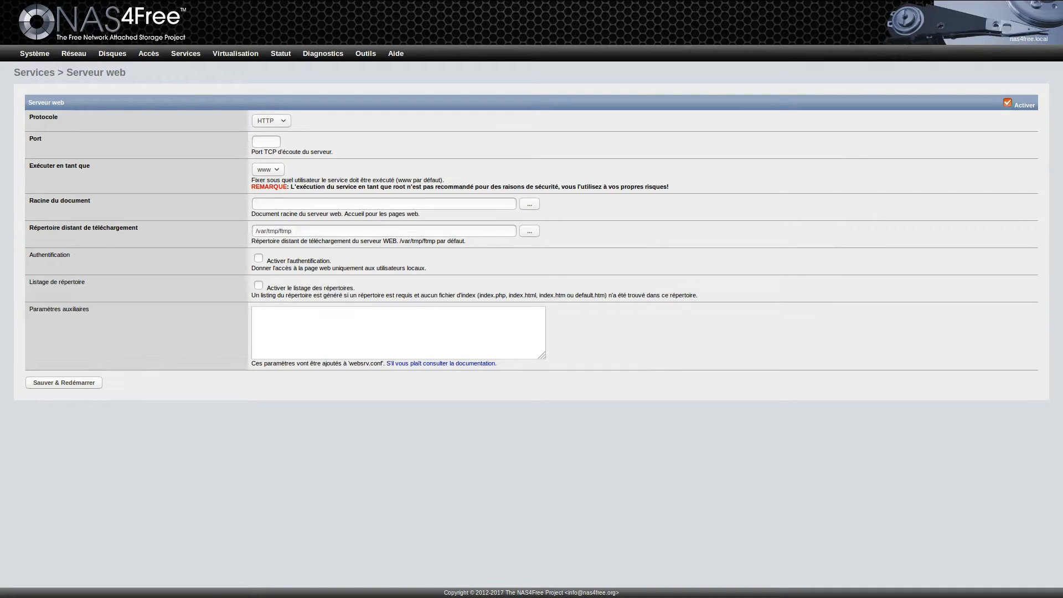
left_click(271, 121)
left_click(271, 132)
left_click(270, 121)
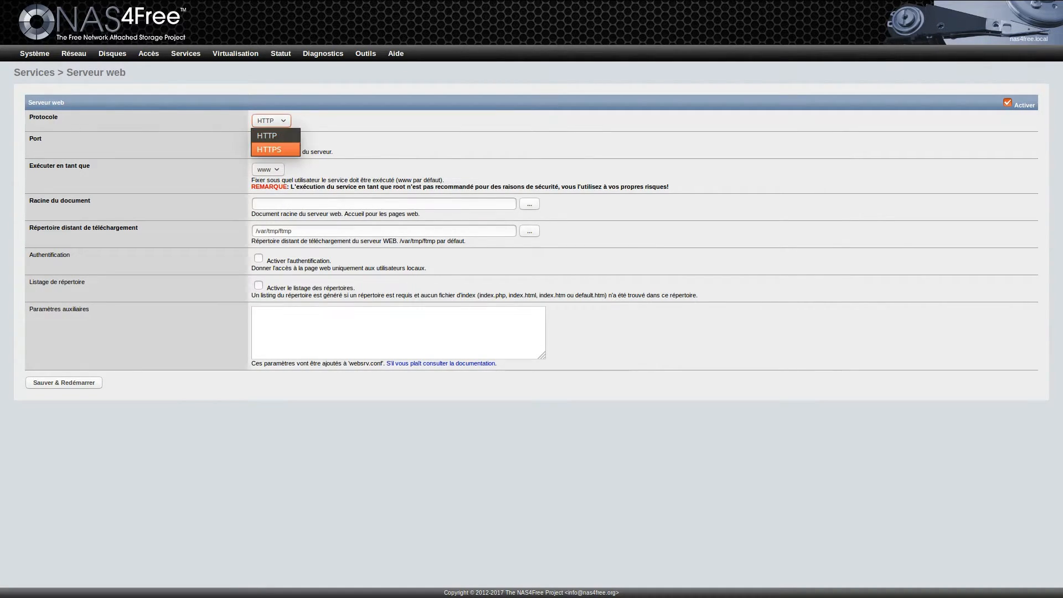
left_click(271, 145)
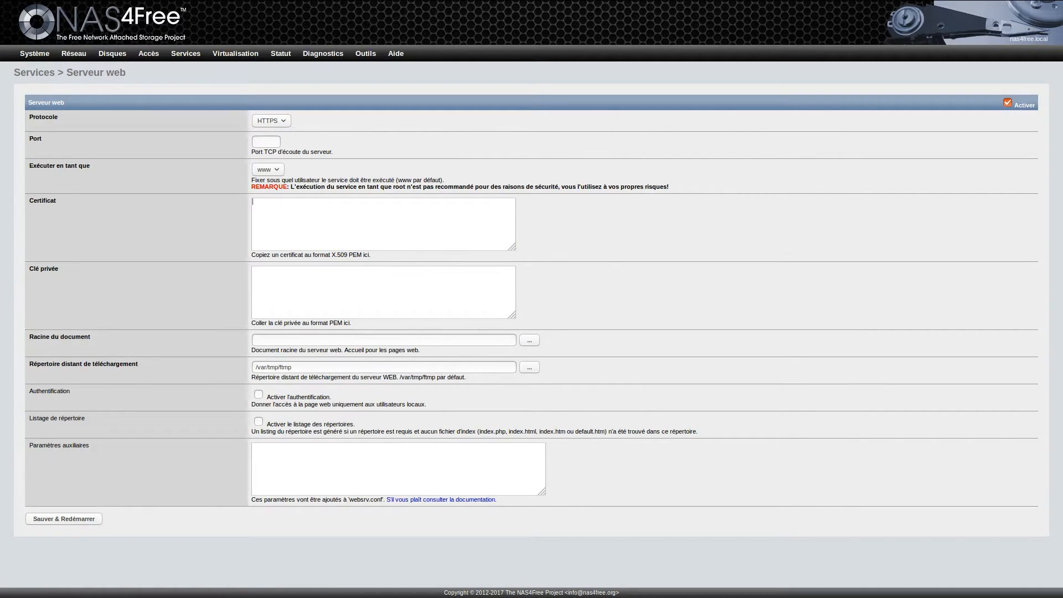
left_click_drag(512, 247, 565, 256)
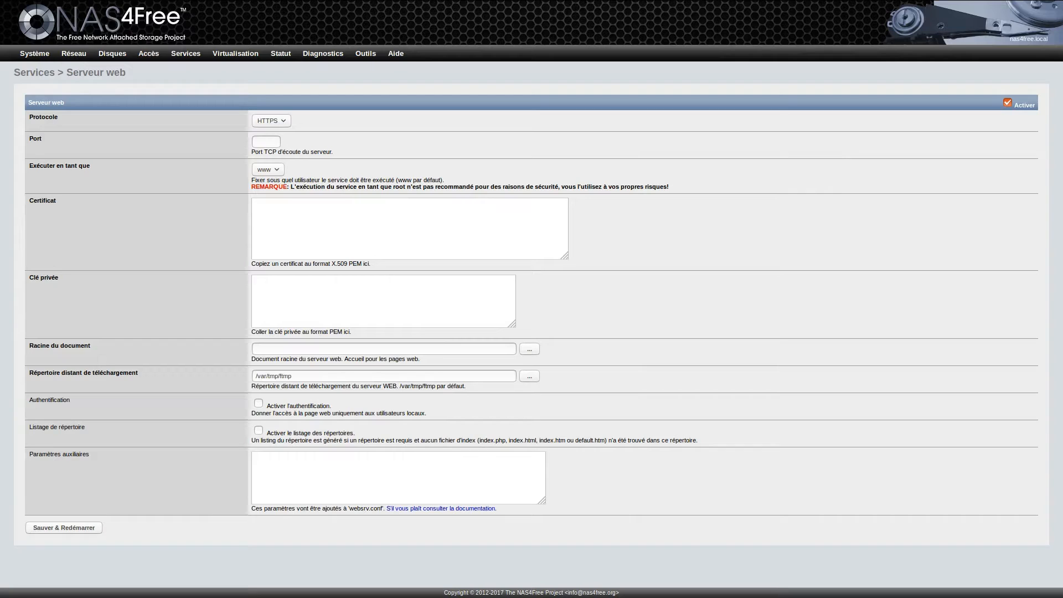
left_click(268, 169)
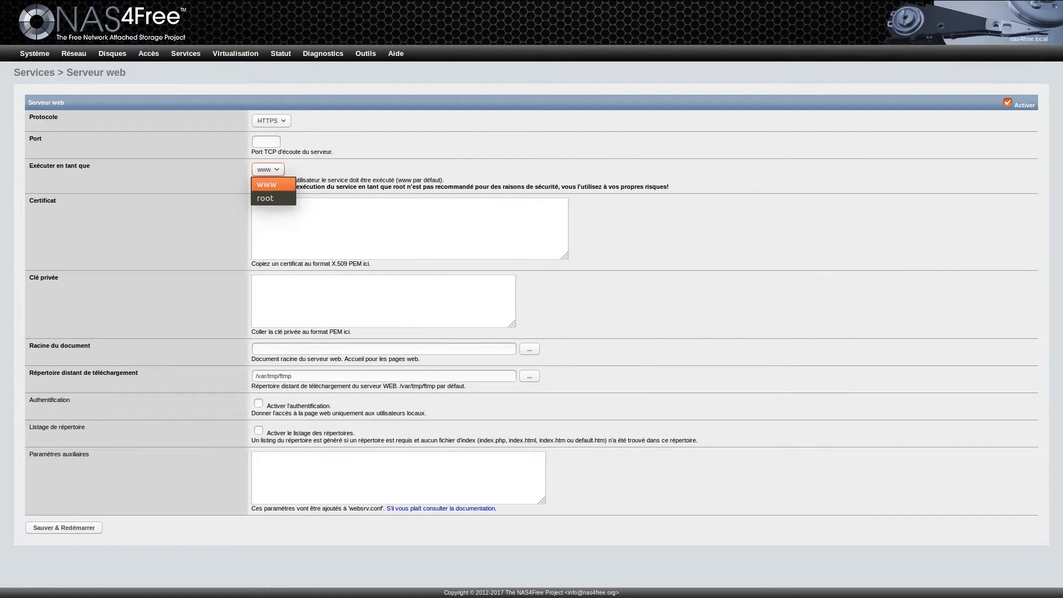
left_click(268, 170)
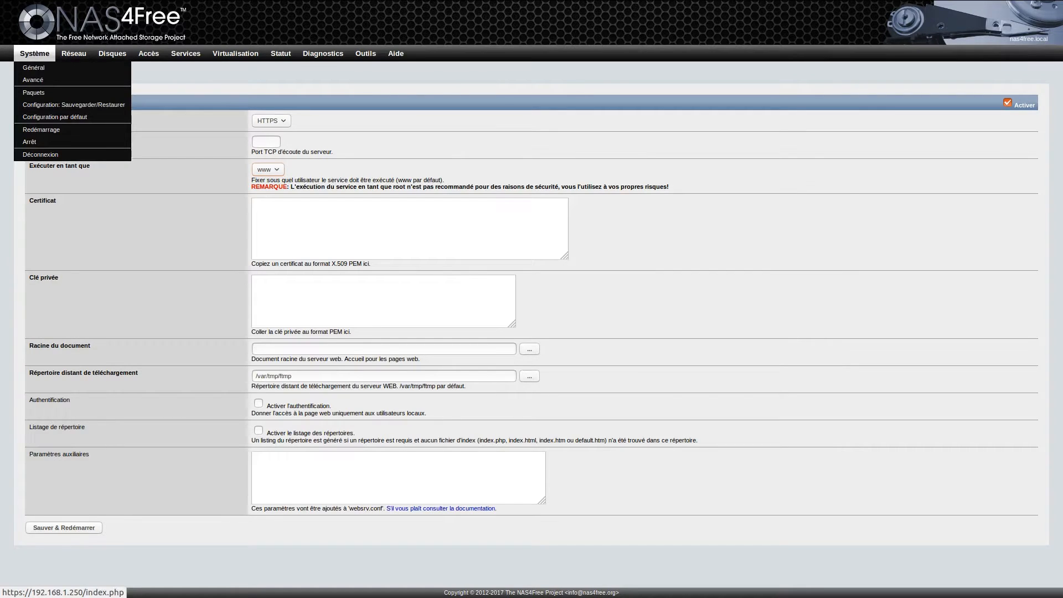
Step: Open Système > Général and place the cursor in the web interface's Certificat field
left_click(34, 67)
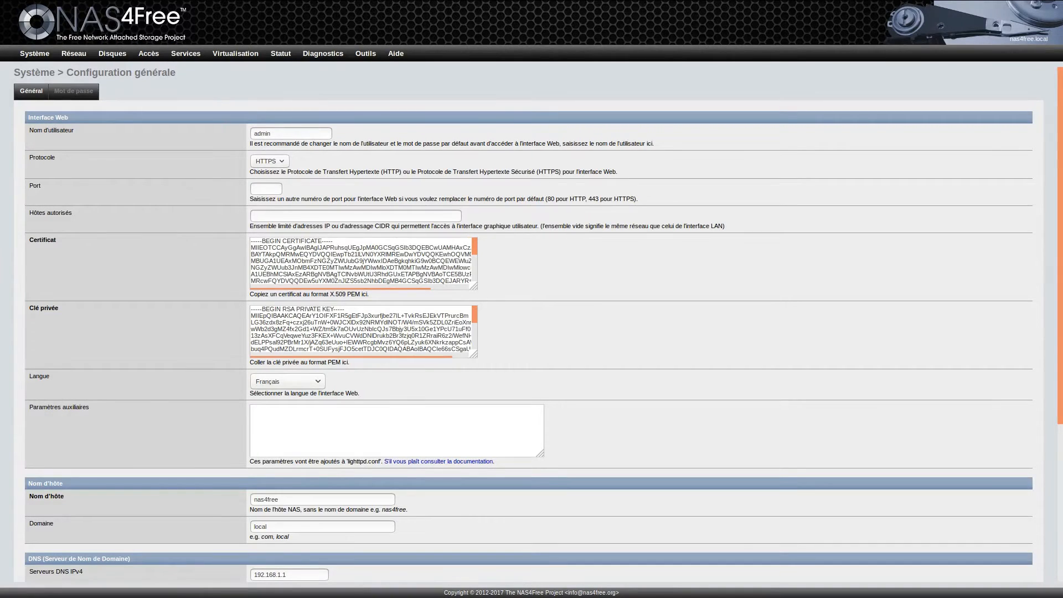
triple_click(322, 261)
triple_click(322, 261)
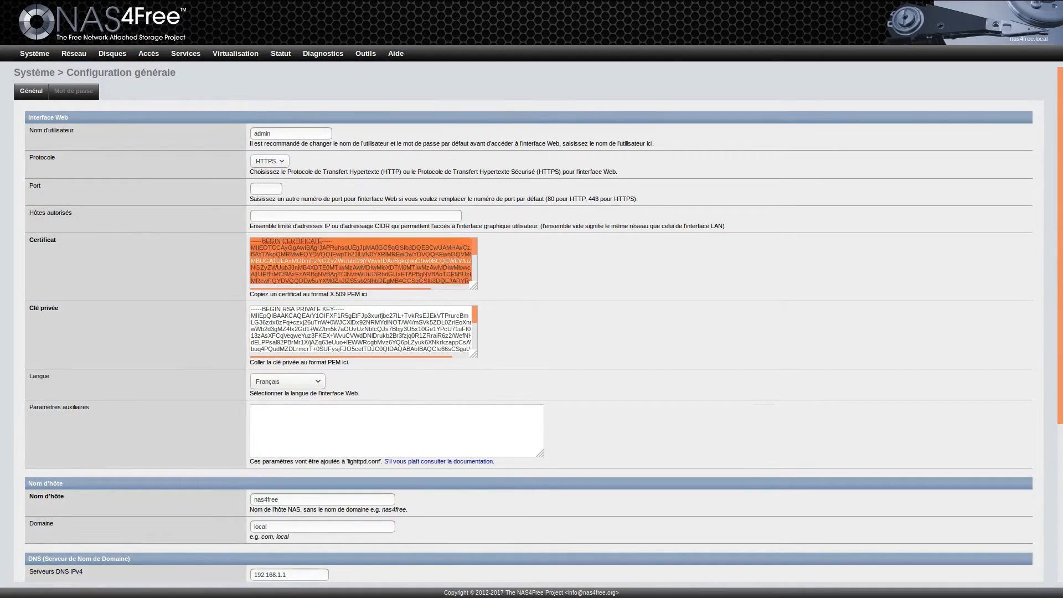
double_click(322, 260)
left_click(322, 260)
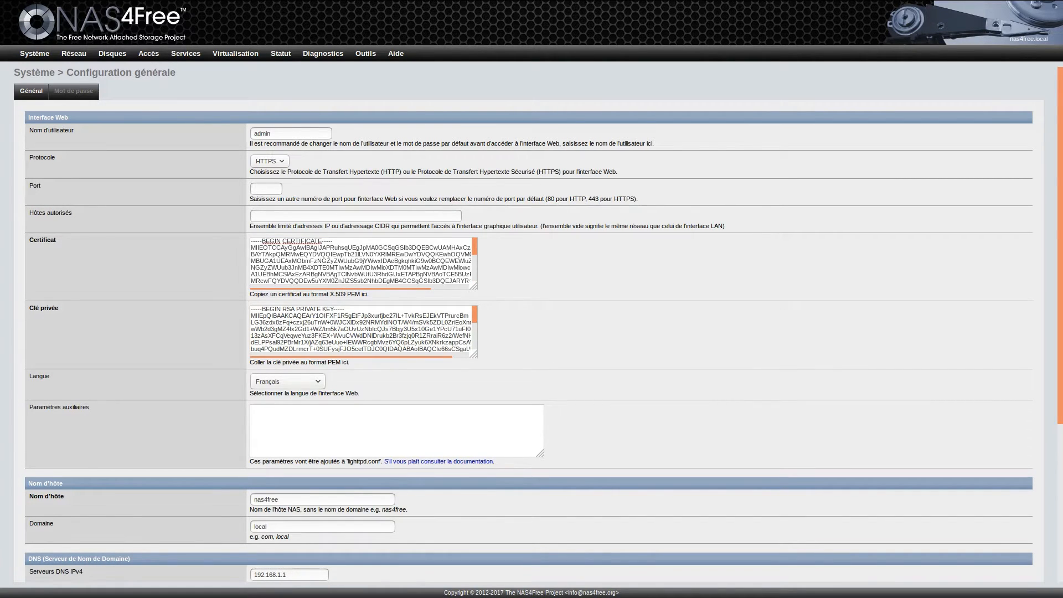
right_click(288, 242)
key("Escape")
Step: Select the entire PEM certificate text, enlarging the Certificat box to show it all
key("ctrl+a")
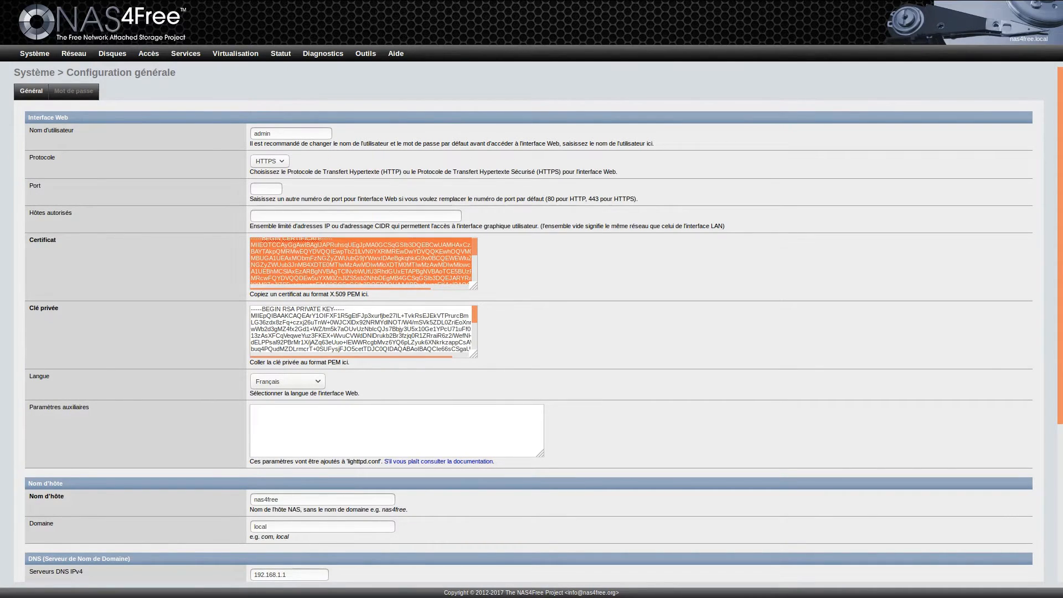
left_click(340, 265, "shift")
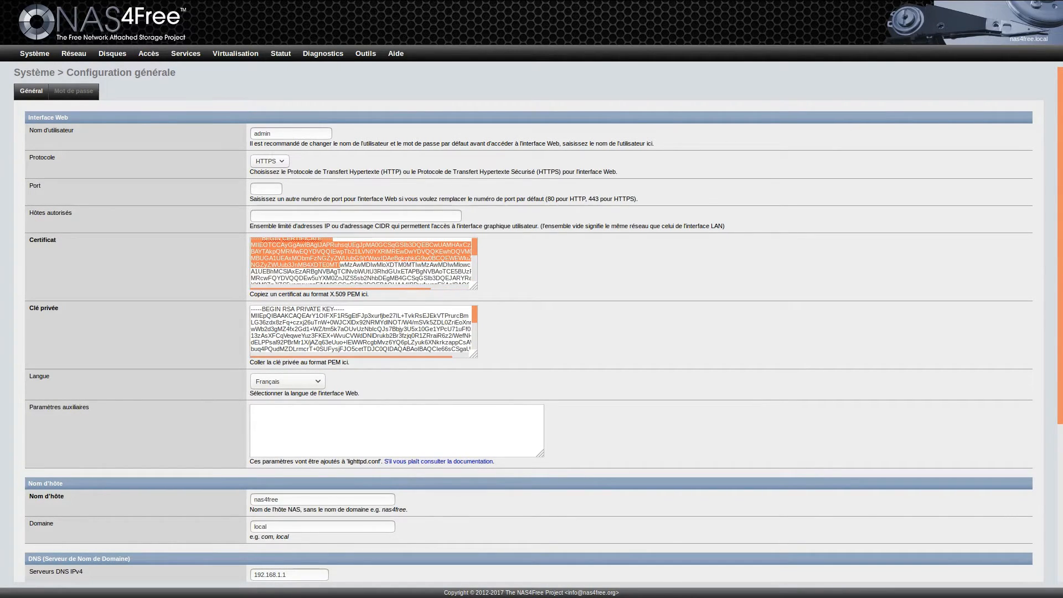
left_click_drag(340, 265, 458, 284)
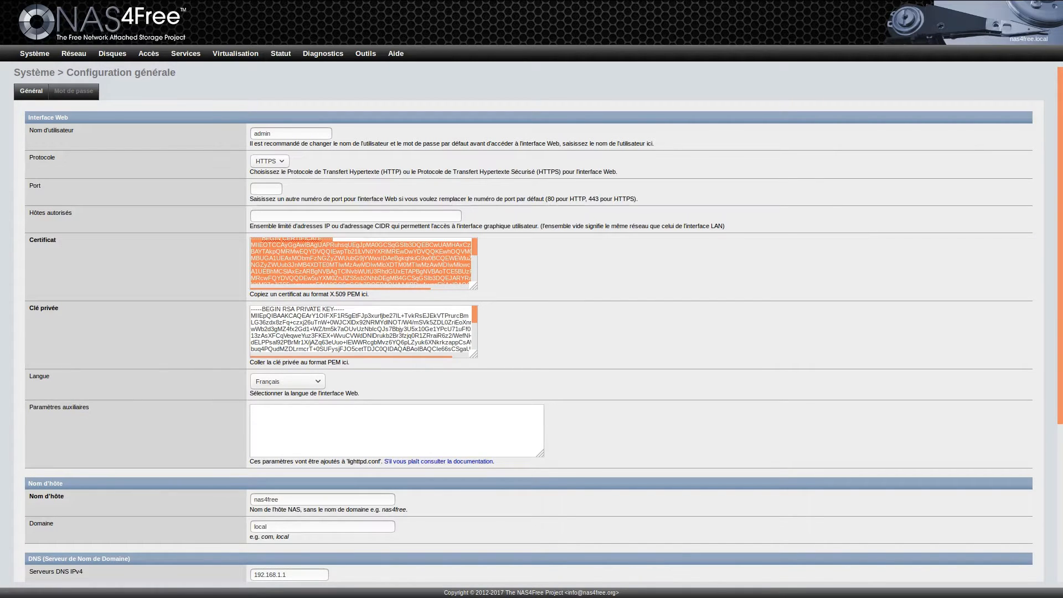
left_click_drag(474, 286, 398, 438)
left_click(328, 401)
left_click_drag(328, 401, 301, 287)
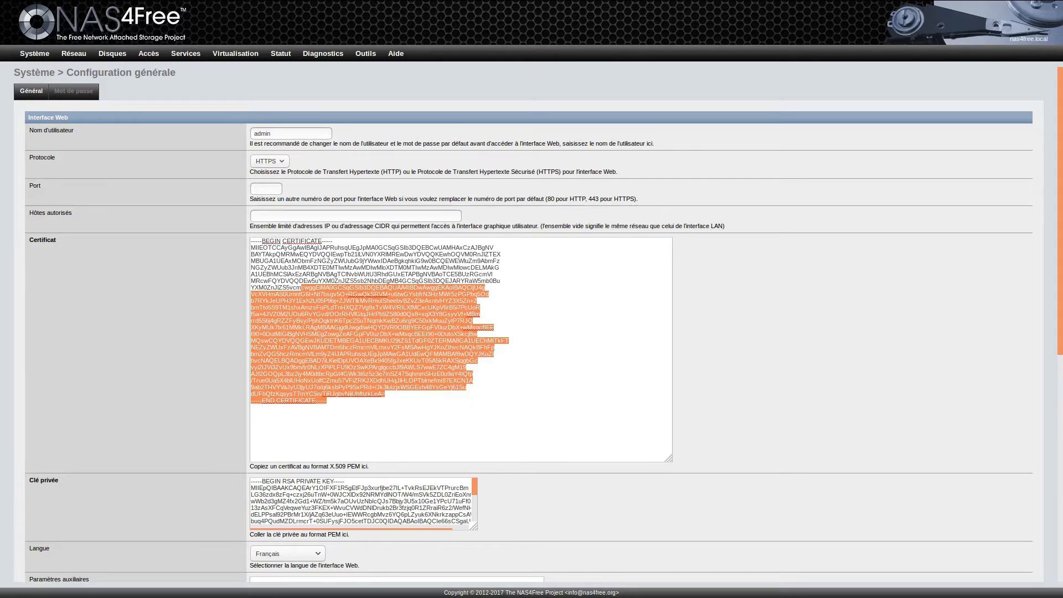
key("ctrl+a")
left_click(330, 328)
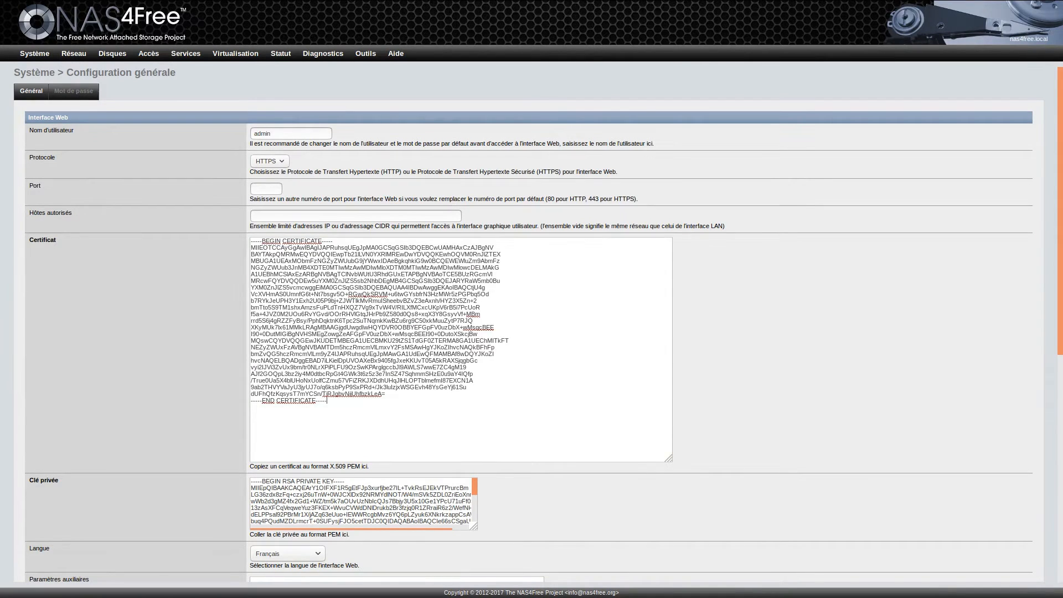
key("ctrl+a")
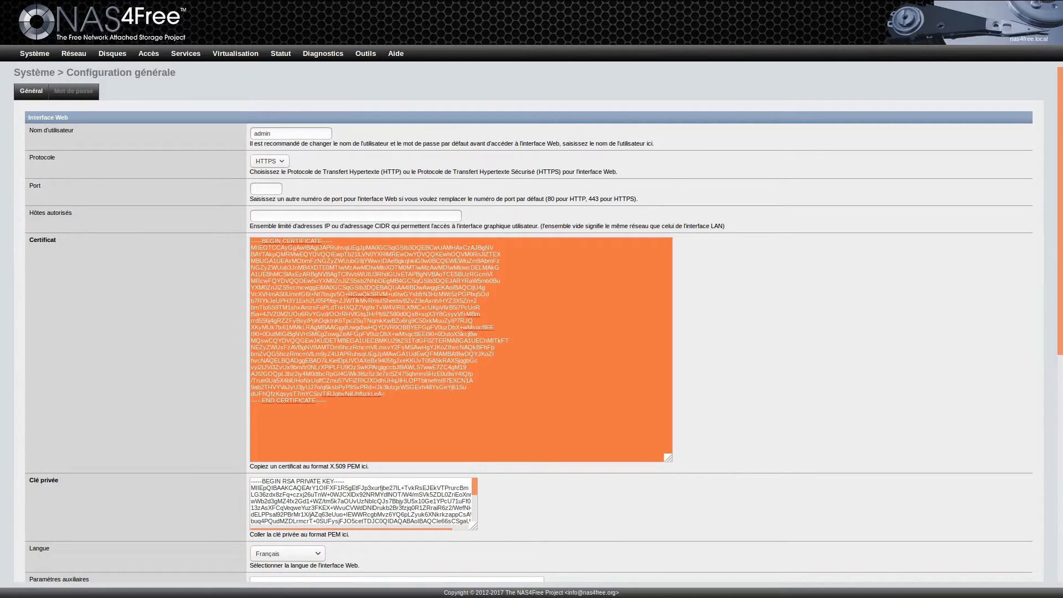
Step: Copy the selected certificate and return to the Serveur web settings page
right_click(303, 302)
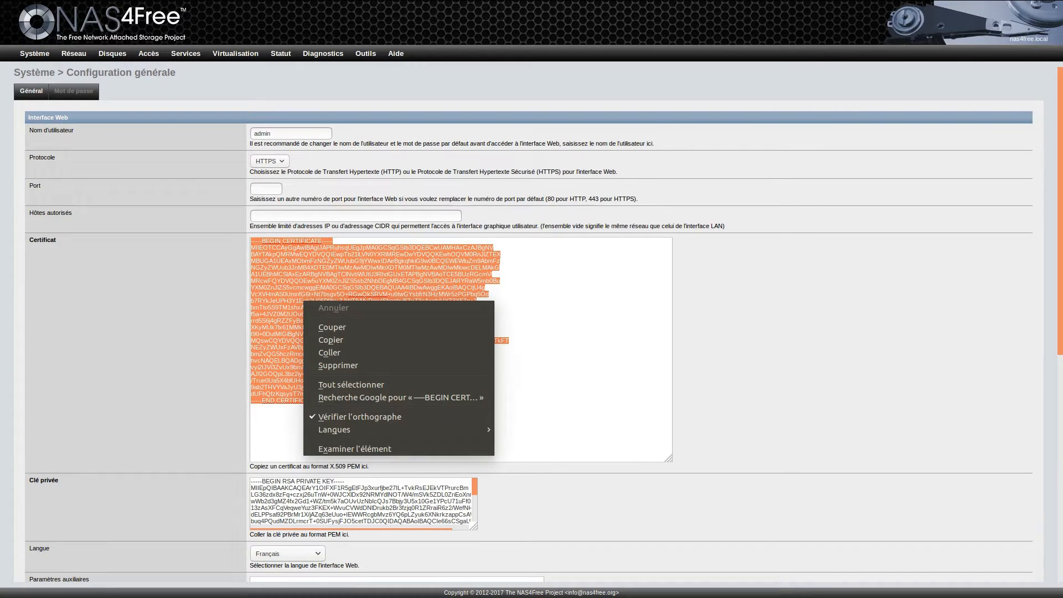
left_click(330, 340)
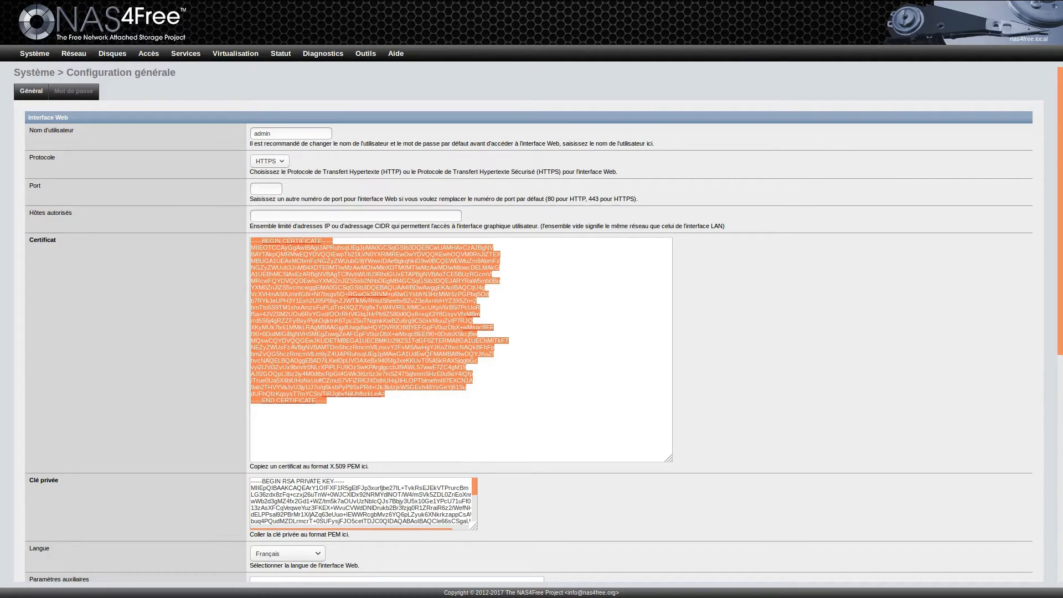
mouse_move(185, 53)
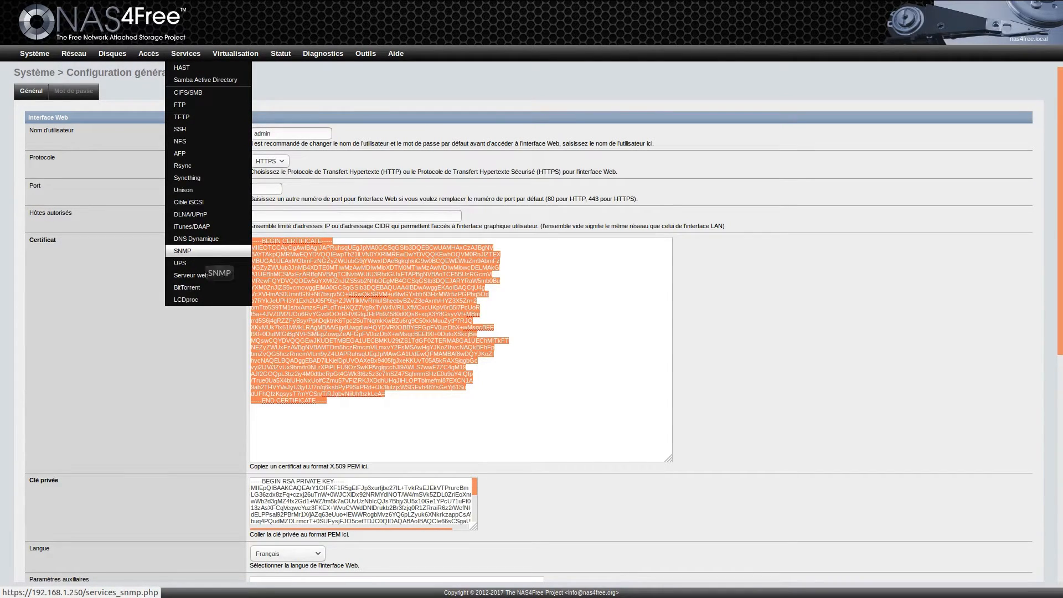
left_click(192, 275)
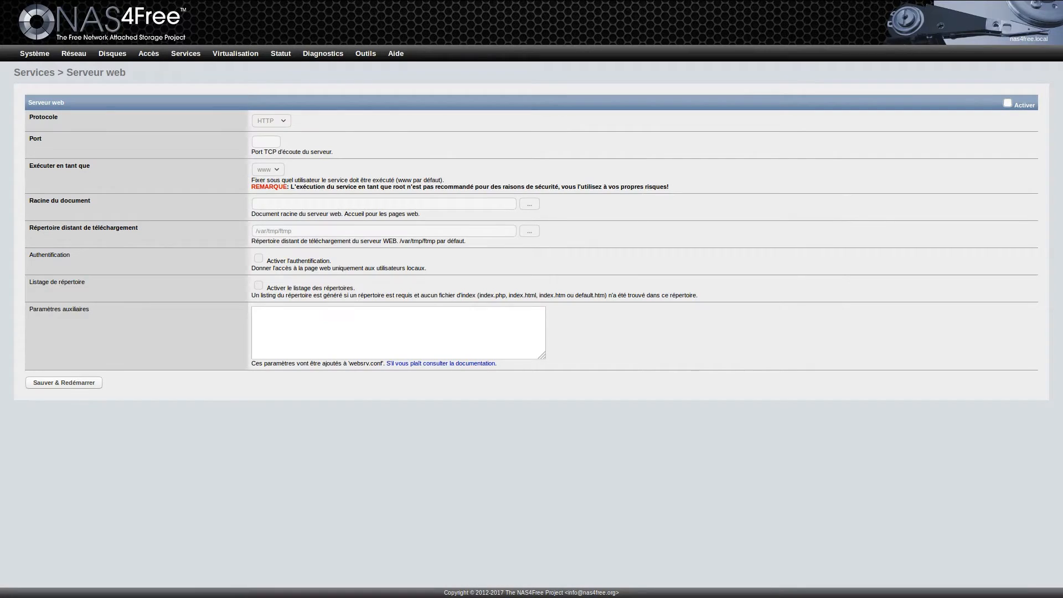
Step: Enable the web server on HTTPS and paste the copied certificate into Certificat
left_click(1008, 103)
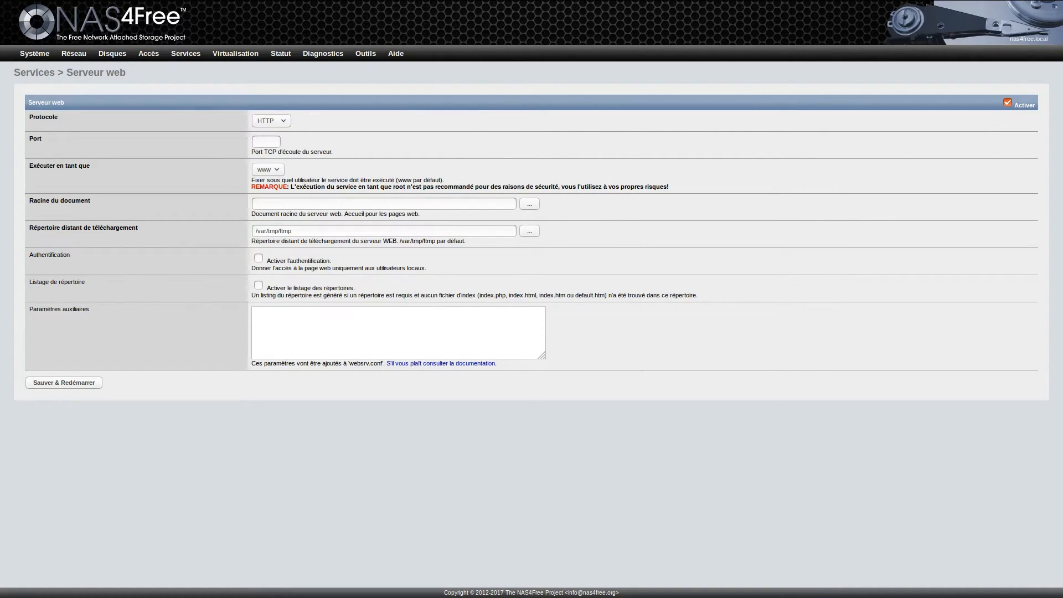
left_click(271, 121)
left_click(271, 148)
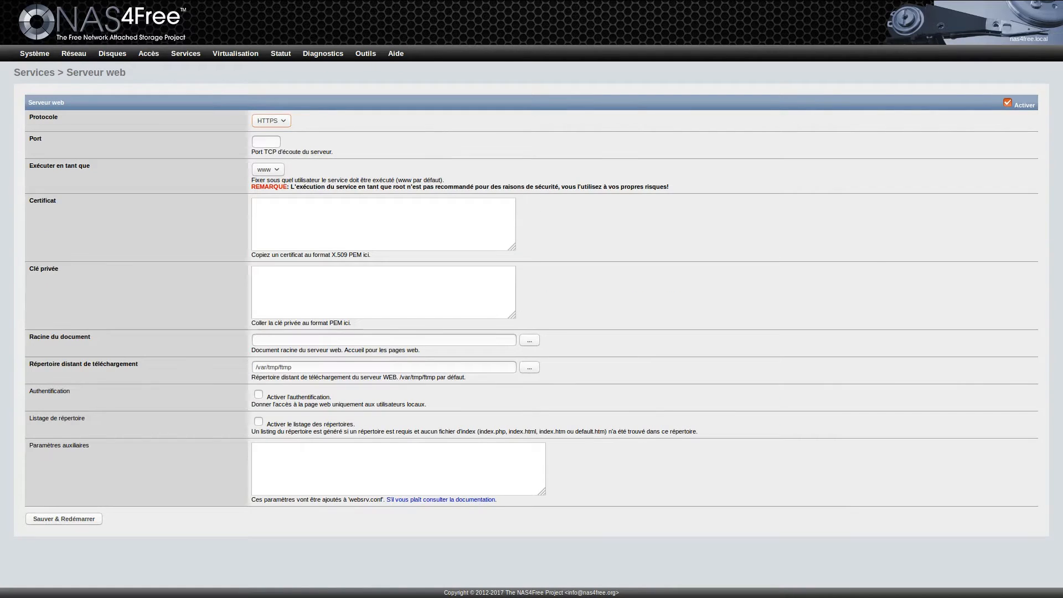
right_click(293, 210)
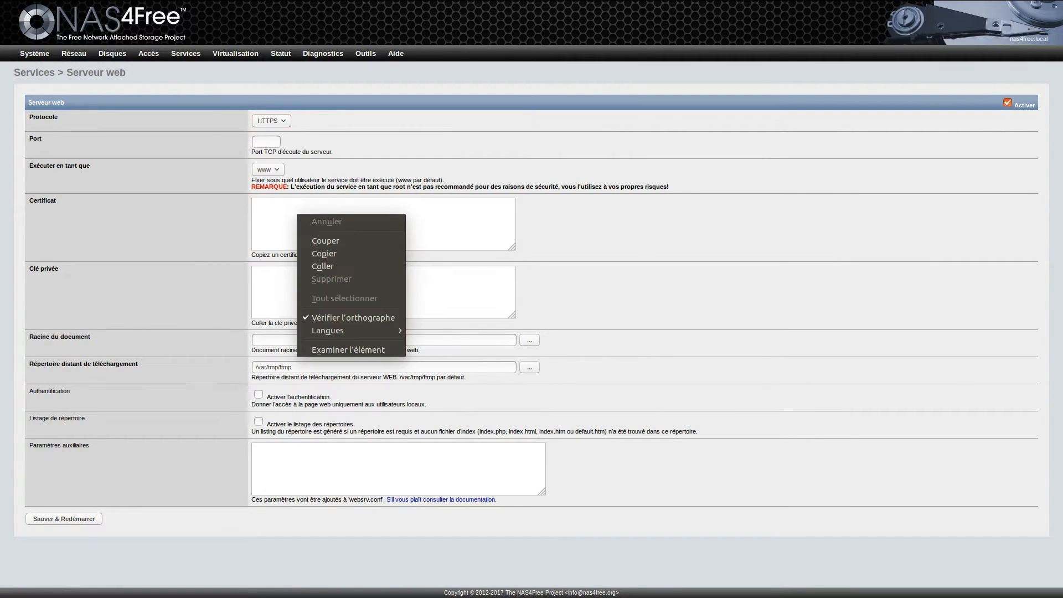
left_click(332, 263)
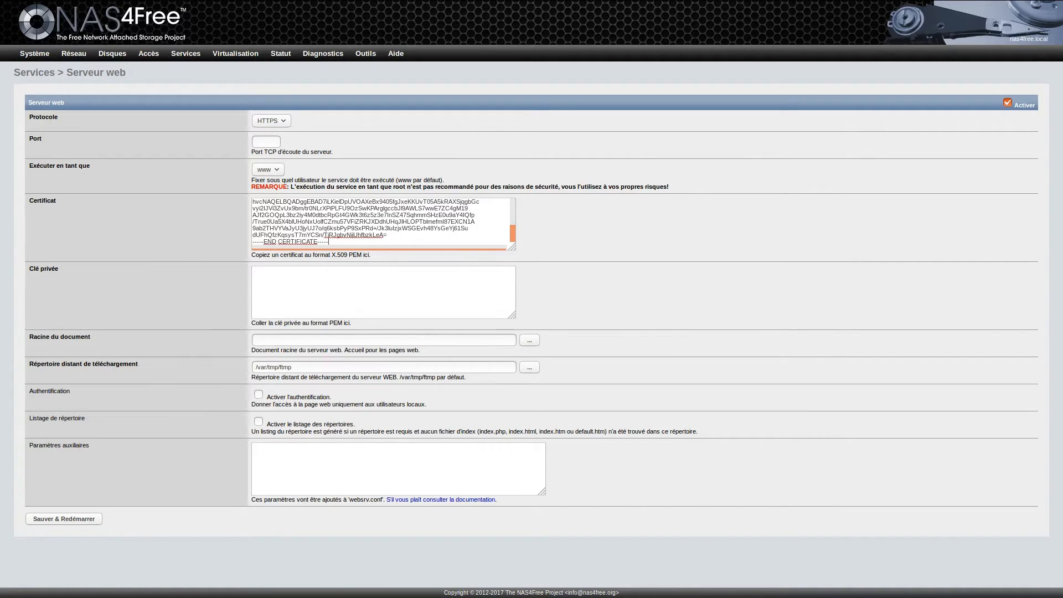
left_click(293, 280)
Step: Browse /mnt/testnas for a document root, then cancel, leaving Racine du document empty
left_click(530, 340)
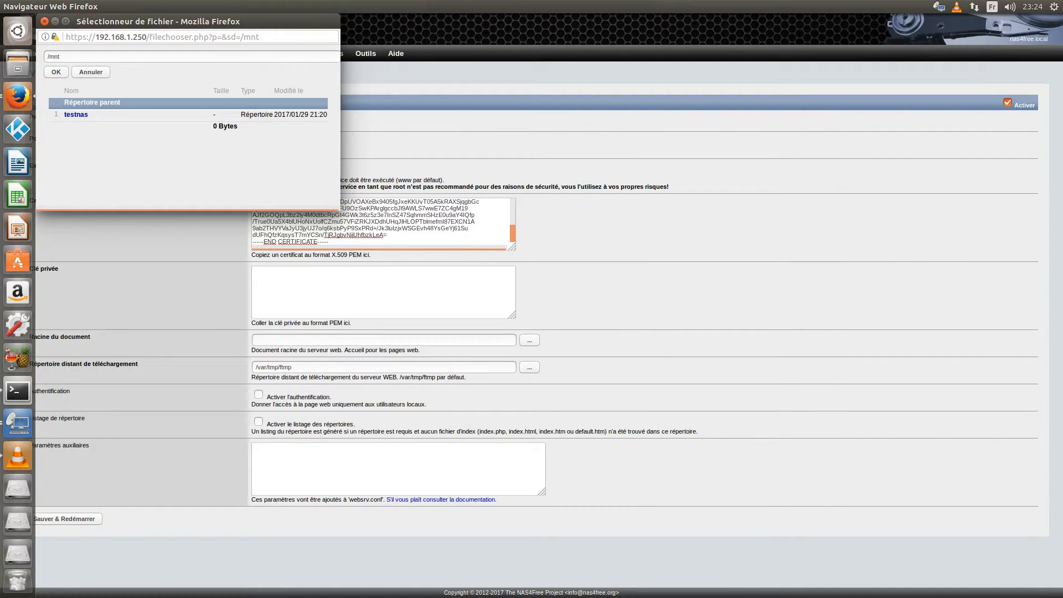
left_click(76, 114)
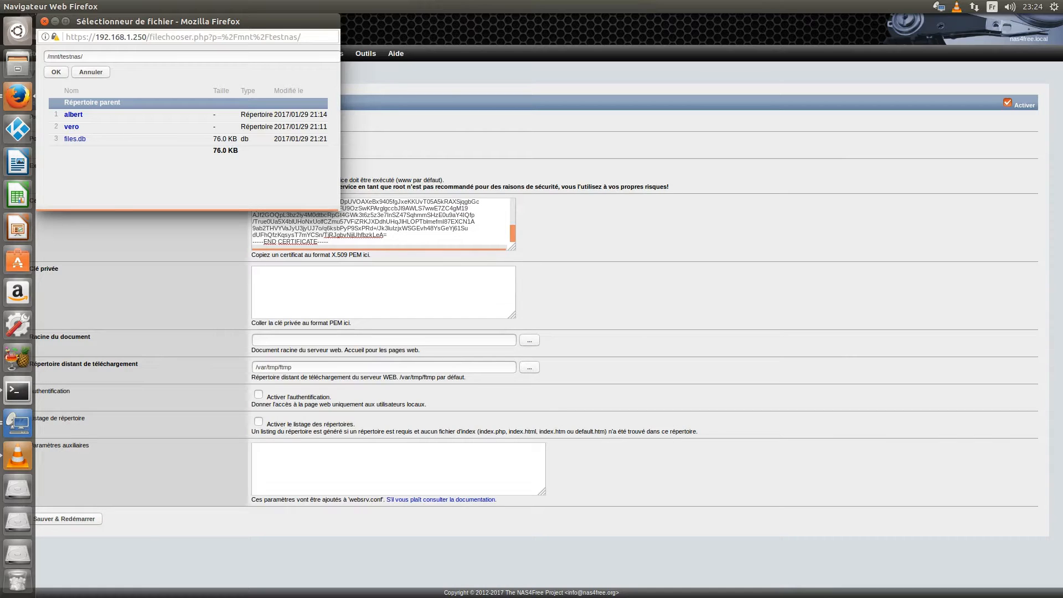
left_click(91, 72)
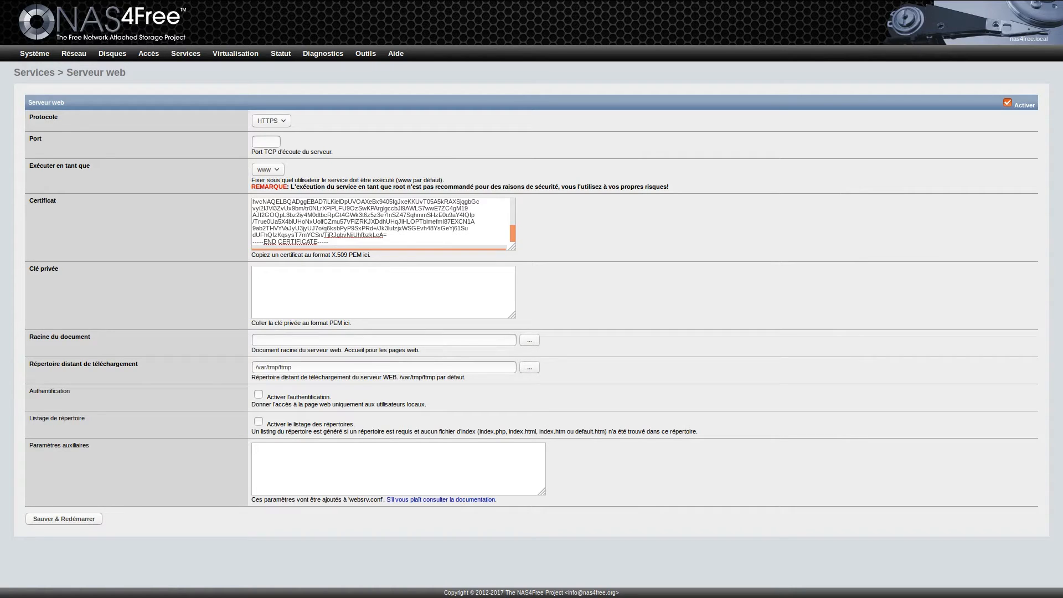
Step: Enable BitTorrent with its download directory set to /mnt/testnas/vero
mouse_move(186, 53)
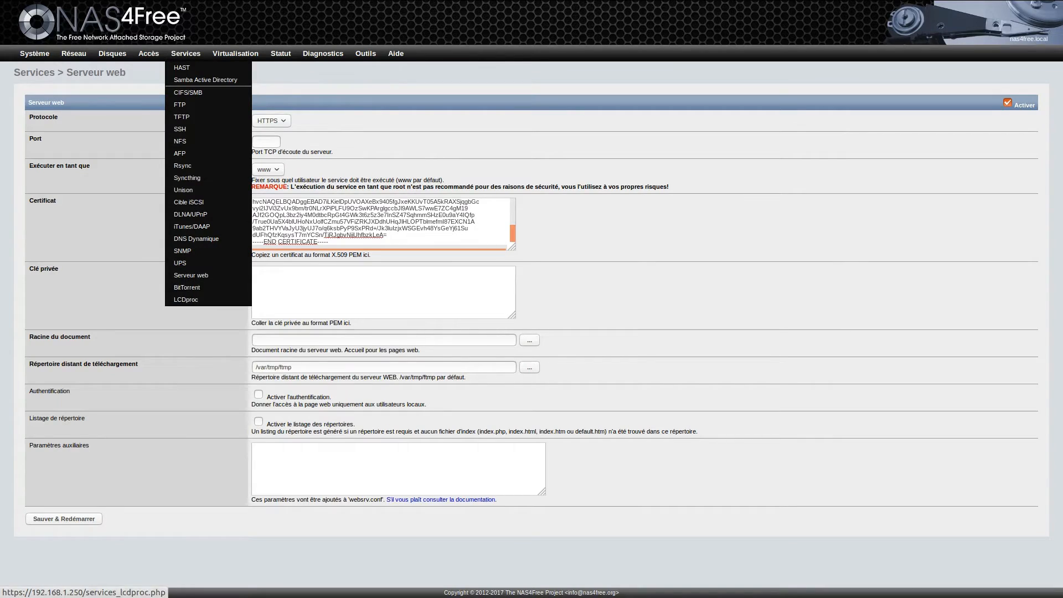
left_click(187, 287)
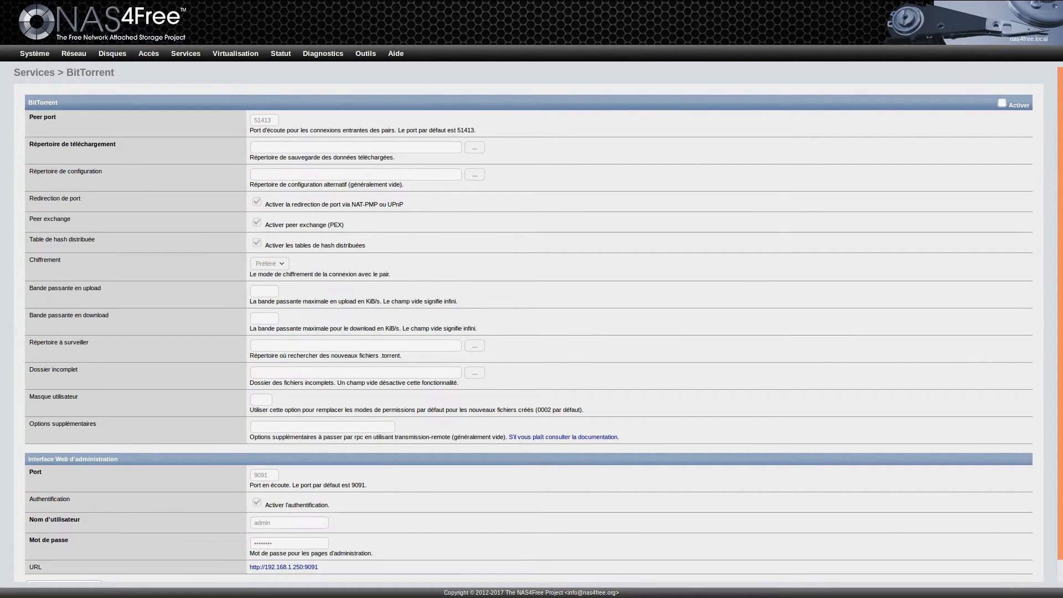
scroll(532, 325, "down", 1)
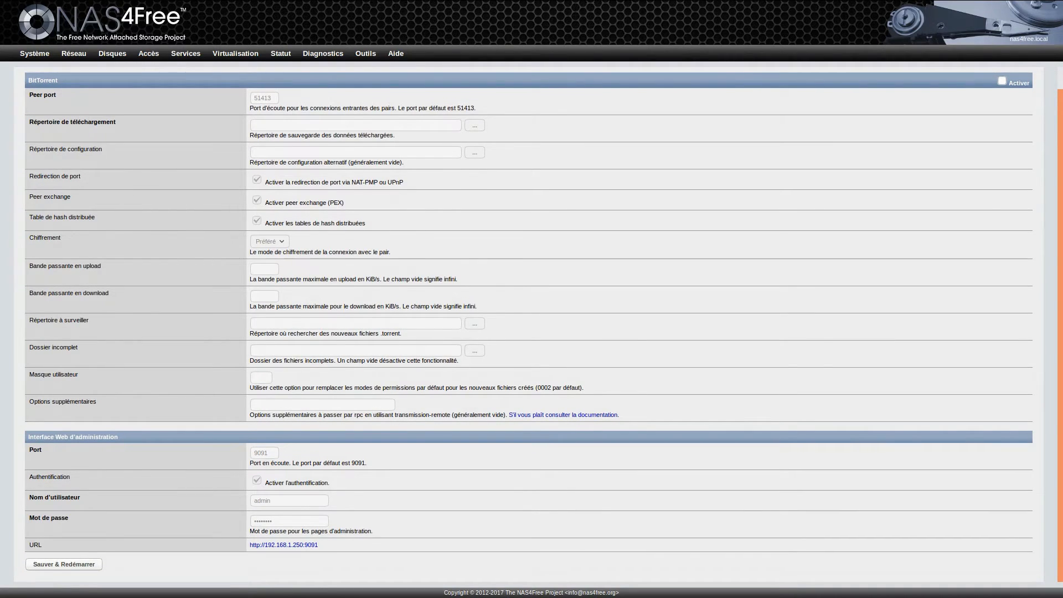
scroll(531, 325, "up", 1)
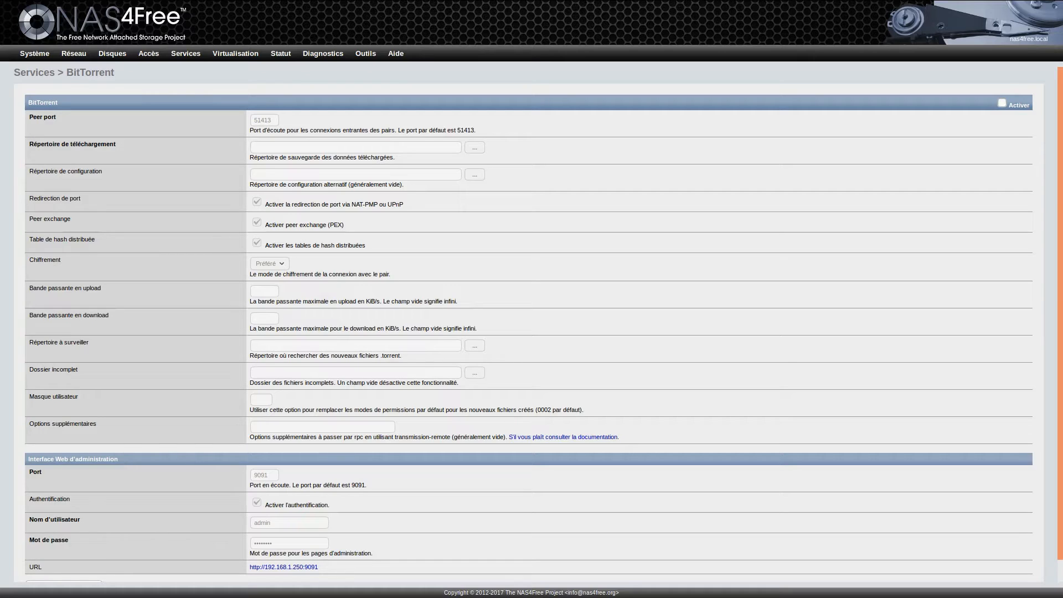
left_click(1003, 103)
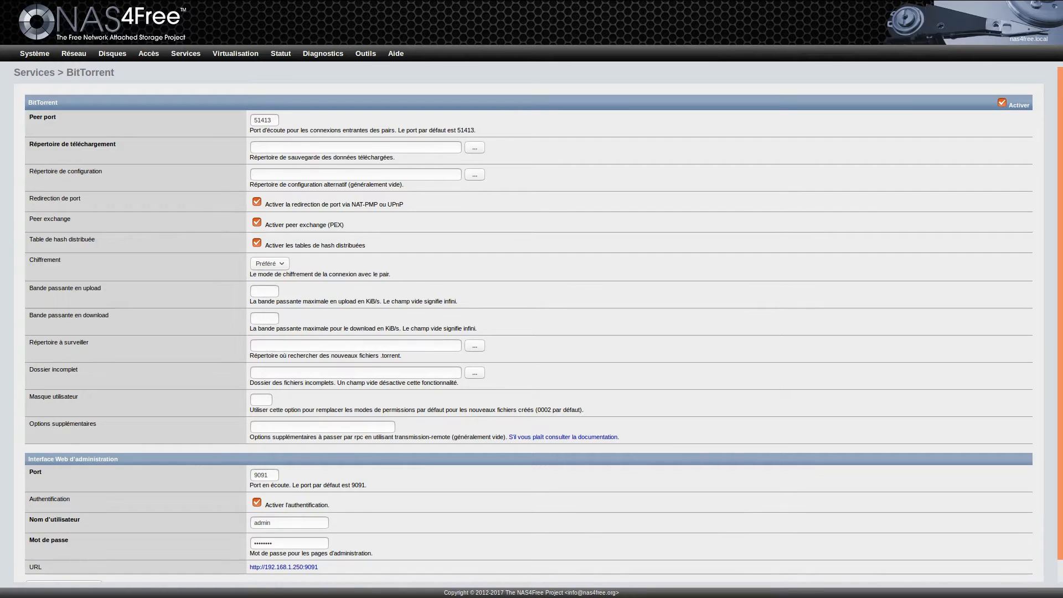
left_click(475, 147)
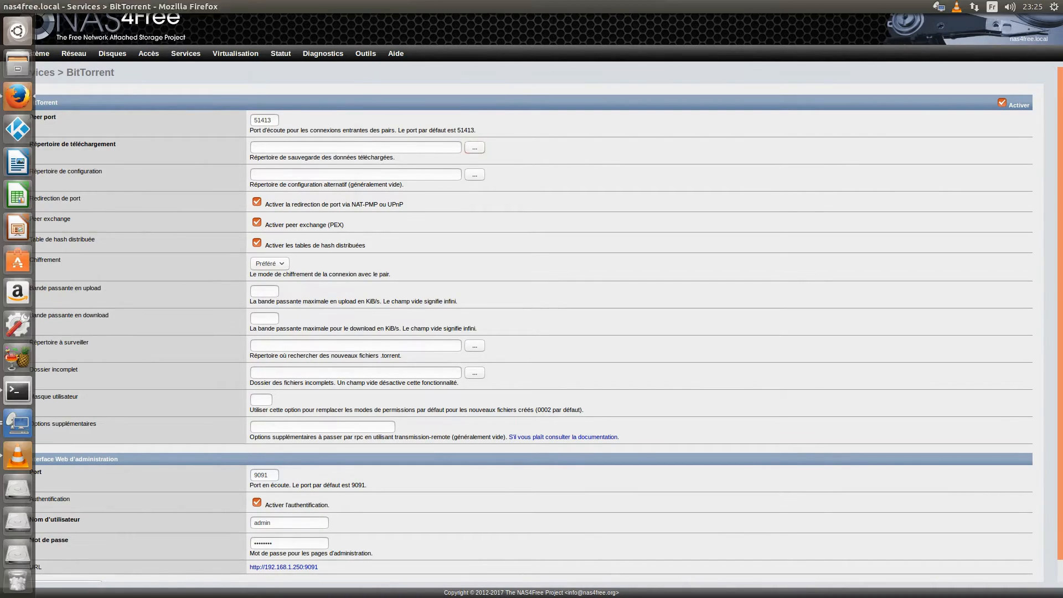
left_click(75, 114)
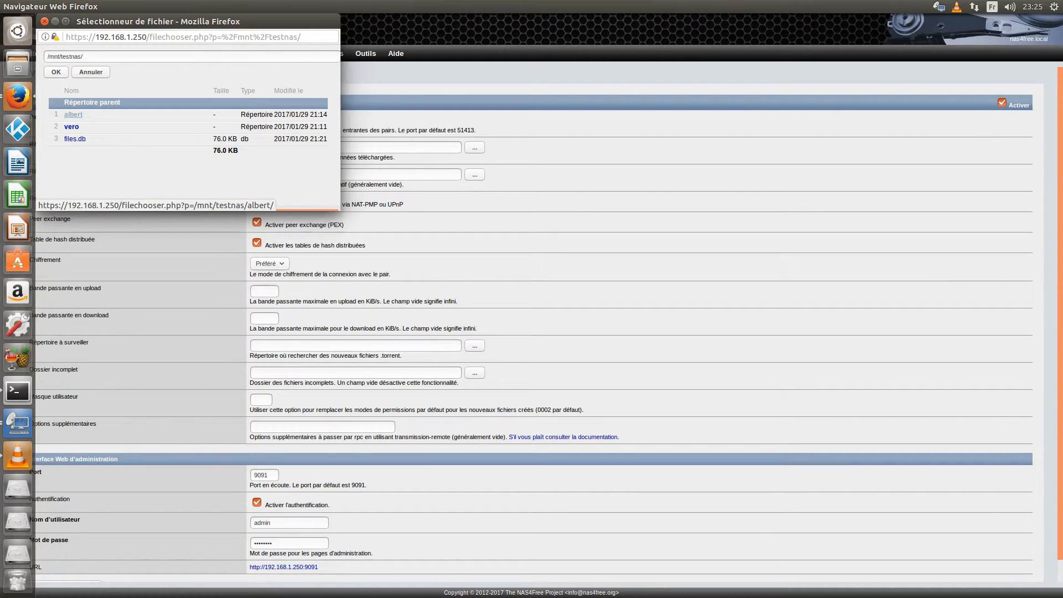
left_click(72, 127)
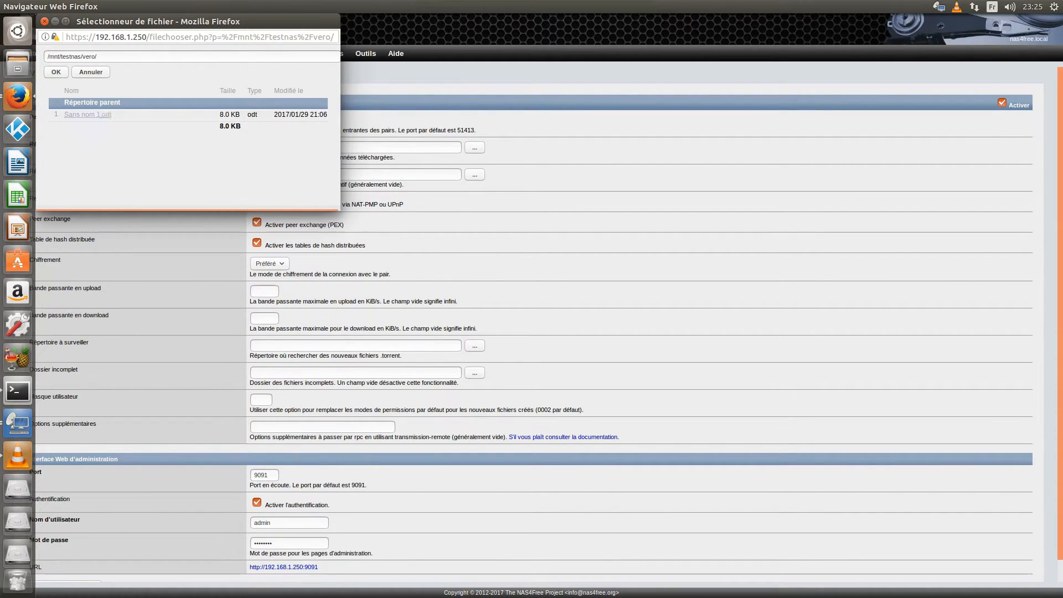
left_click(56, 72)
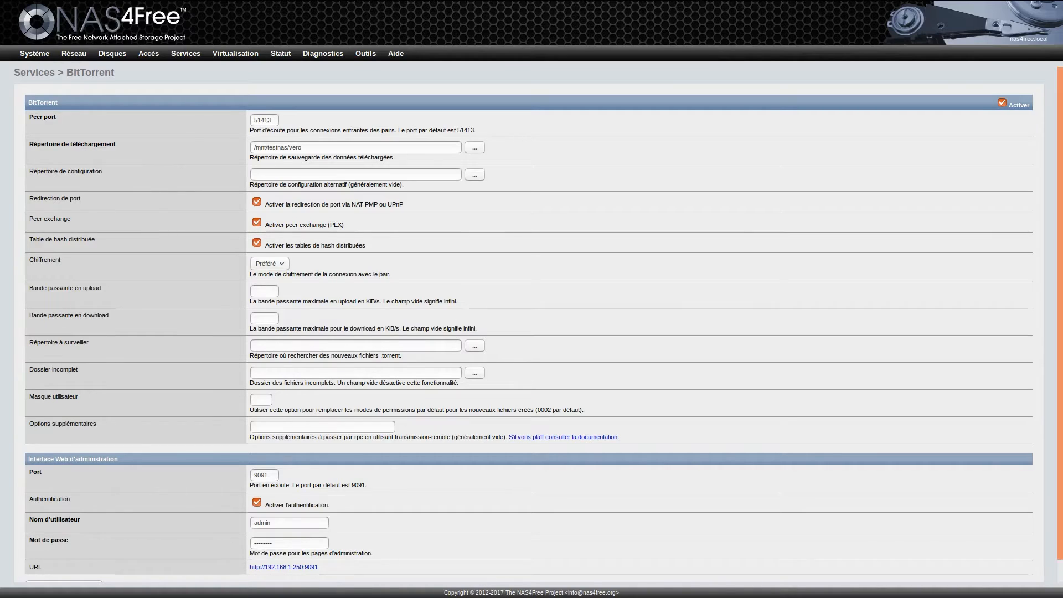
scroll(531, 324, "down", 1)
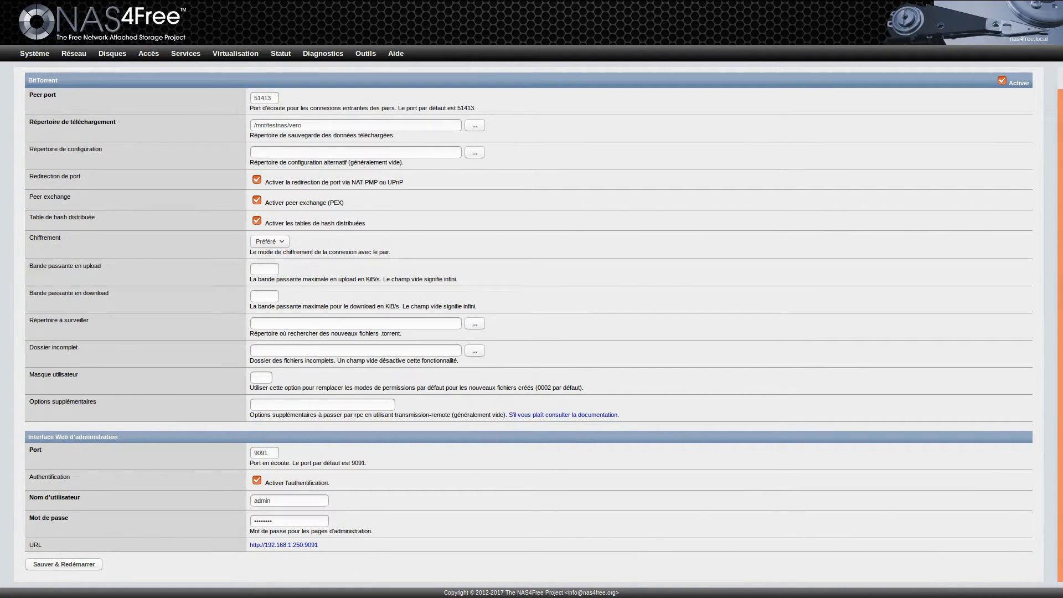
scroll(532, 324, "up", 1)
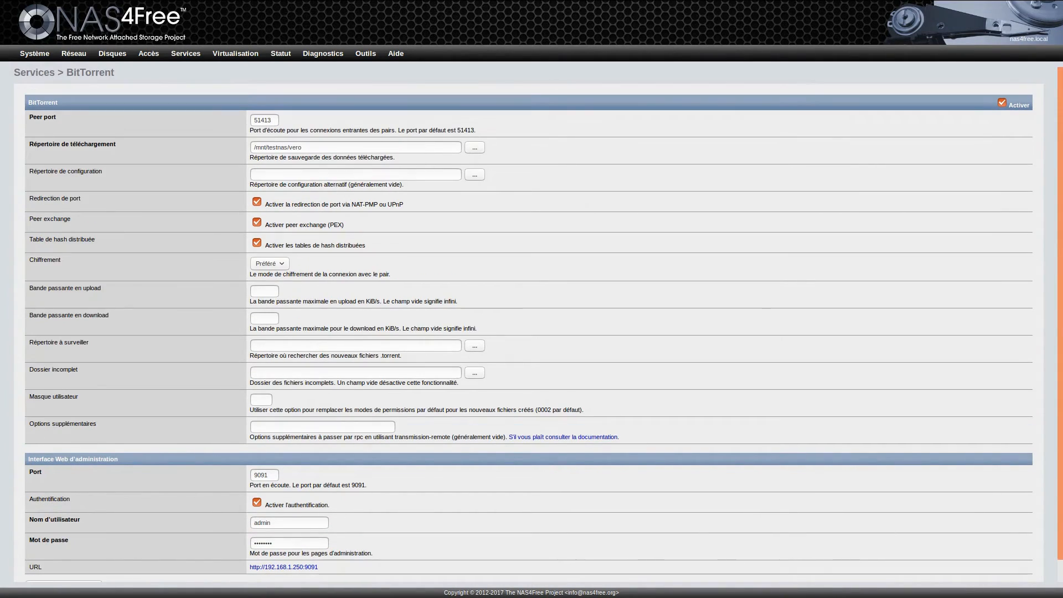
mouse_move(186, 53)
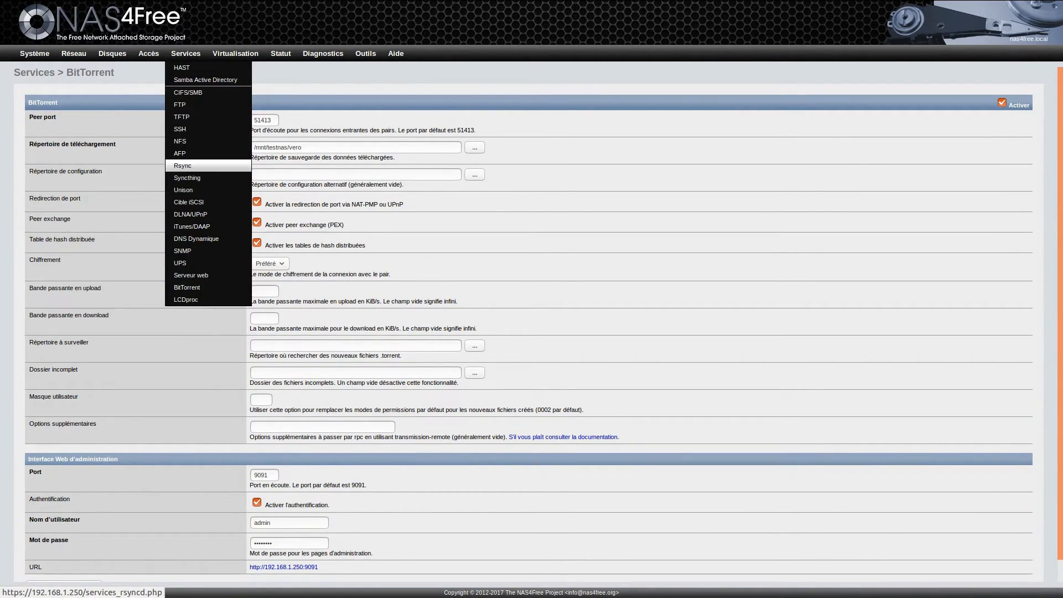
Step: Enable the Rsync server and associate it with the next user in the list
left_click(183, 166)
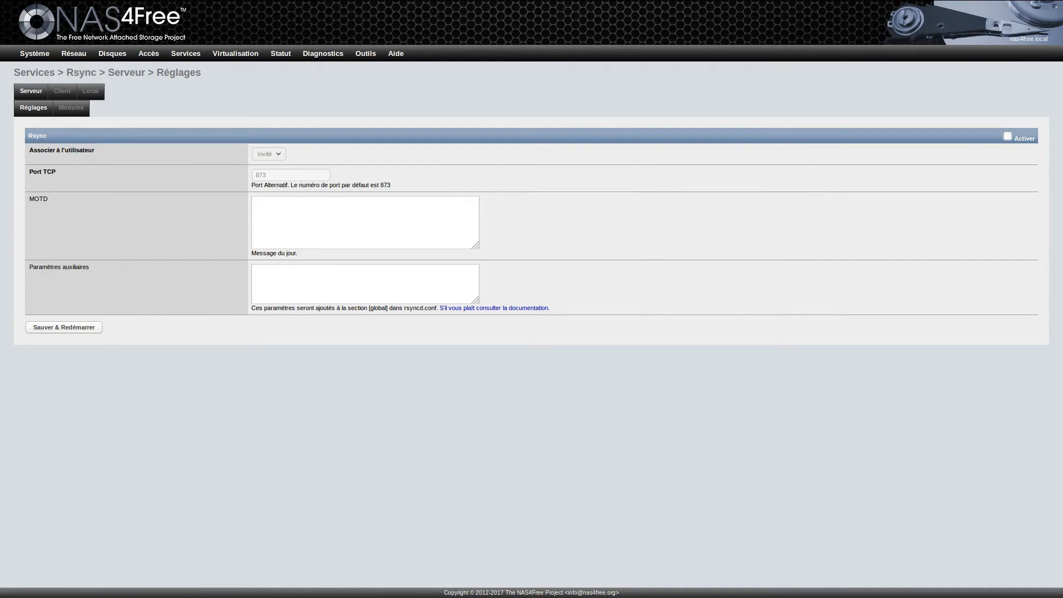
left_click(1007, 136)
left_click(269, 154)
key("Down")
key("Return")
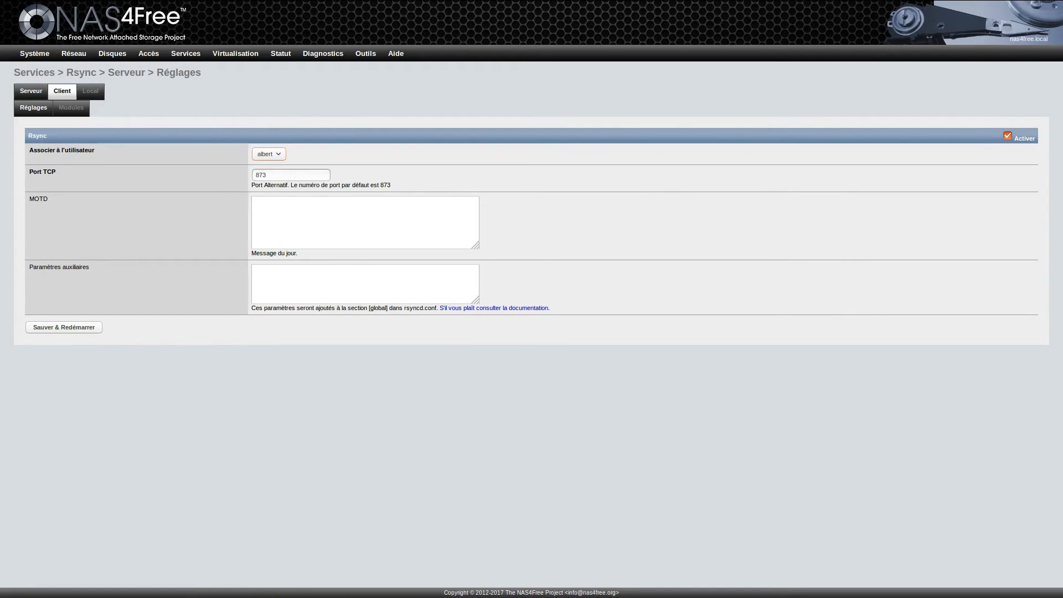
Step: Go to the Rsync Local tasks tab and start adding a new rsync task
left_click(62, 91)
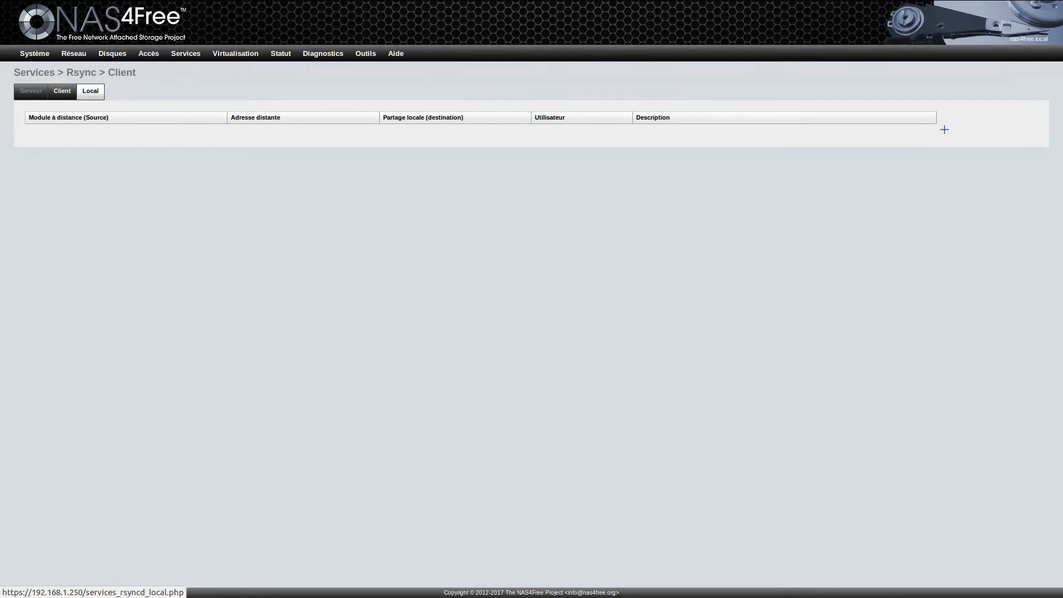
left_click(91, 91)
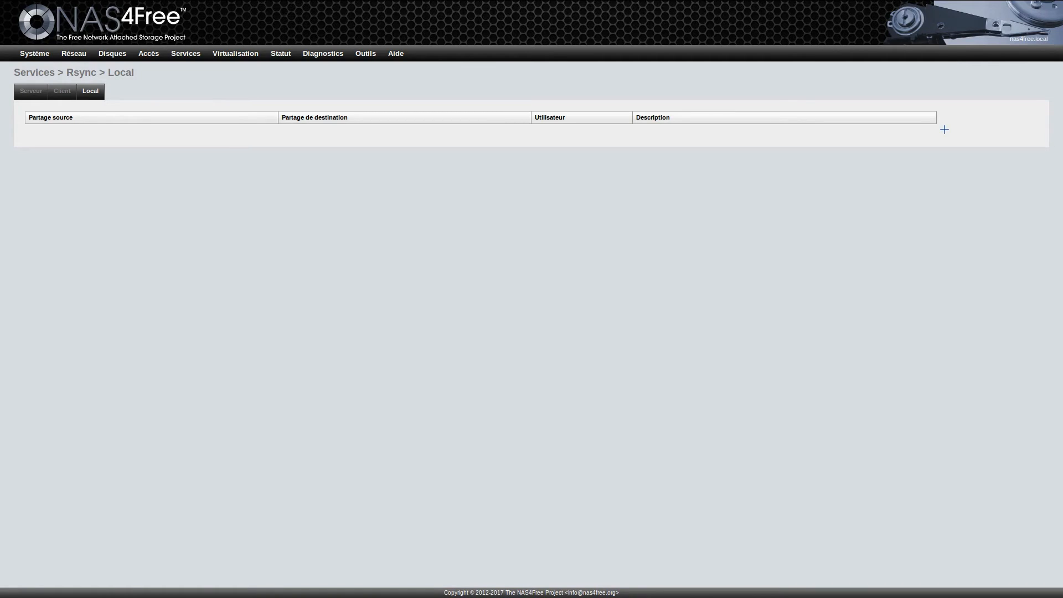
left_click(944, 129)
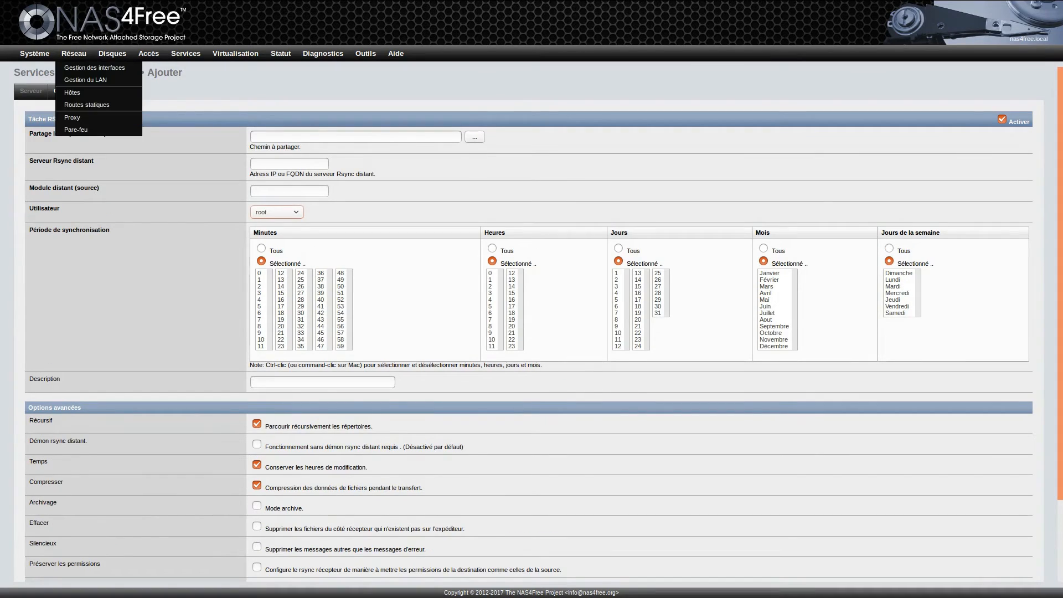
mouse_move(185, 53)
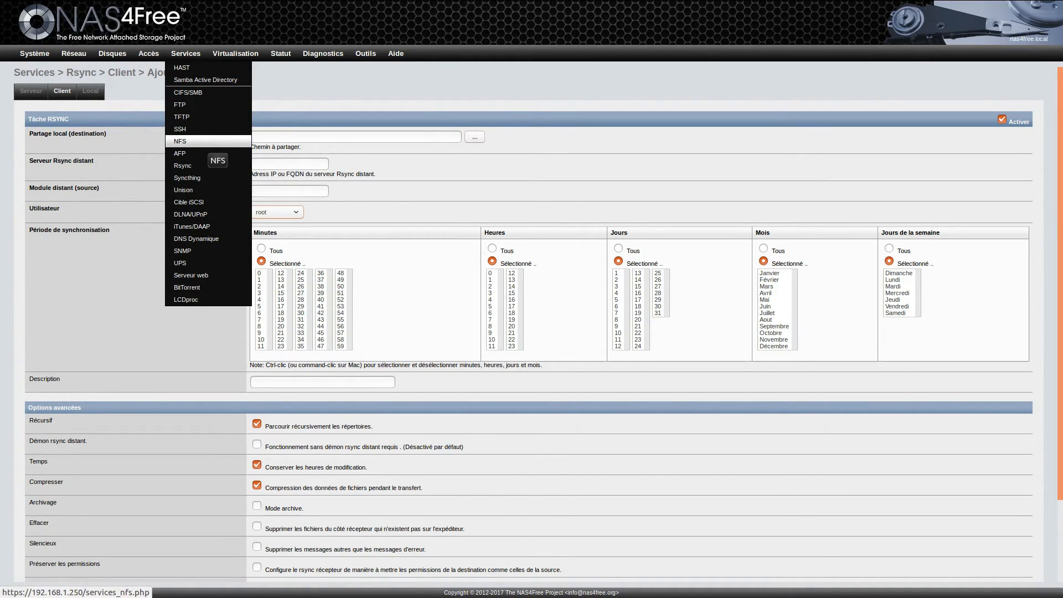
Step: Review the AFP settings, then the iSCSI target's Media and Réglages pages
left_click(203, 155)
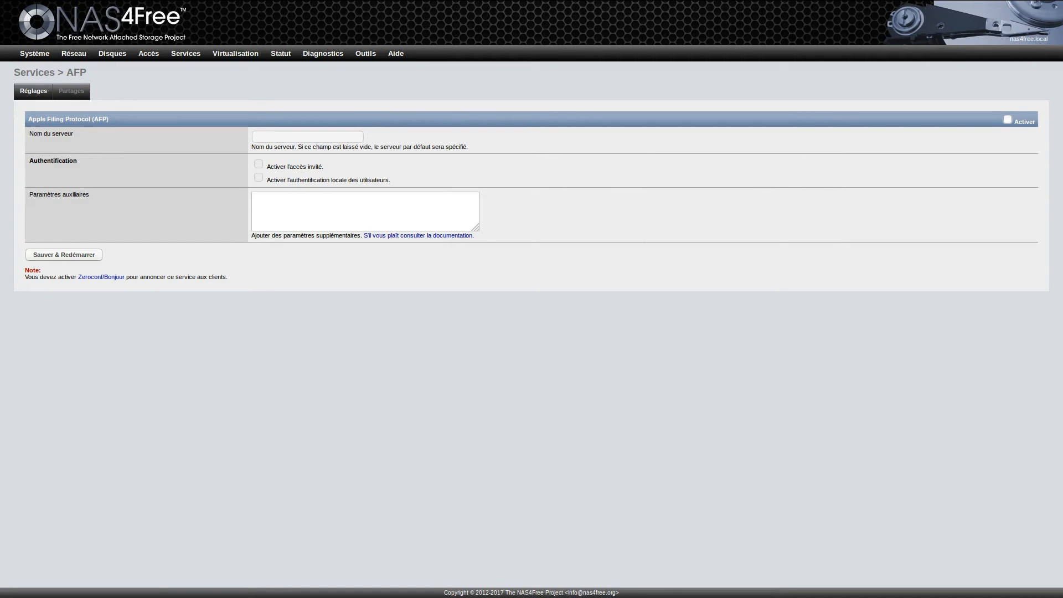
mouse_move(186, 53)
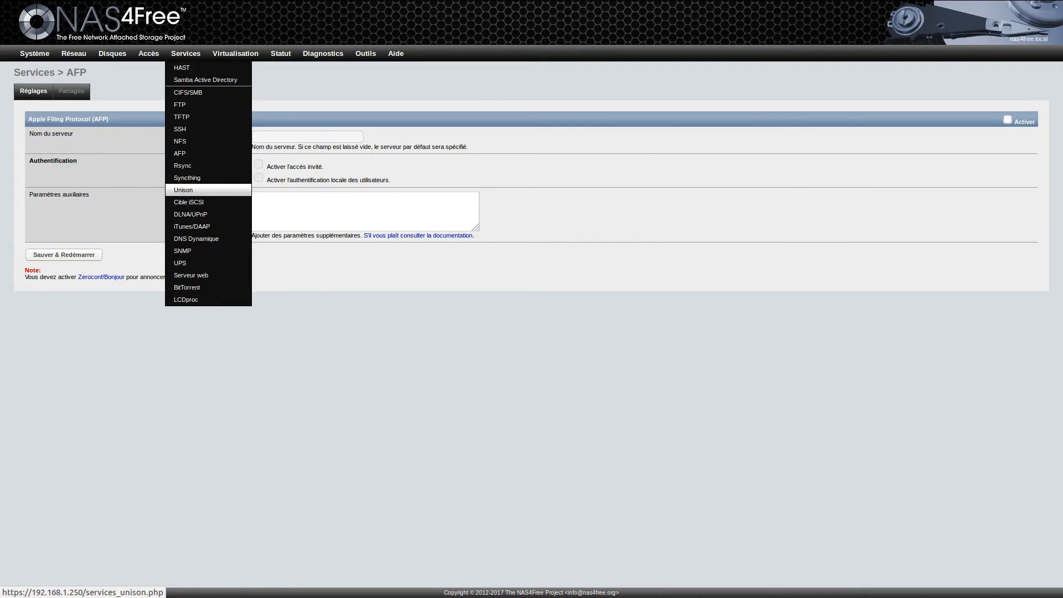
left_click(219, 204)
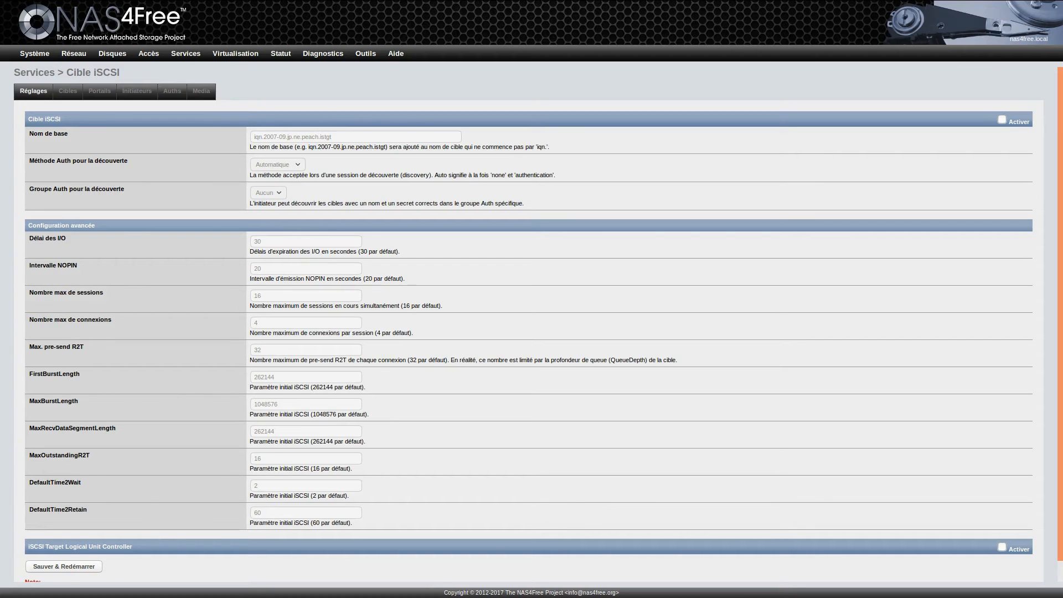
scroll(529, 324, "down", 1)
scroll(529, 324, "up", 1)
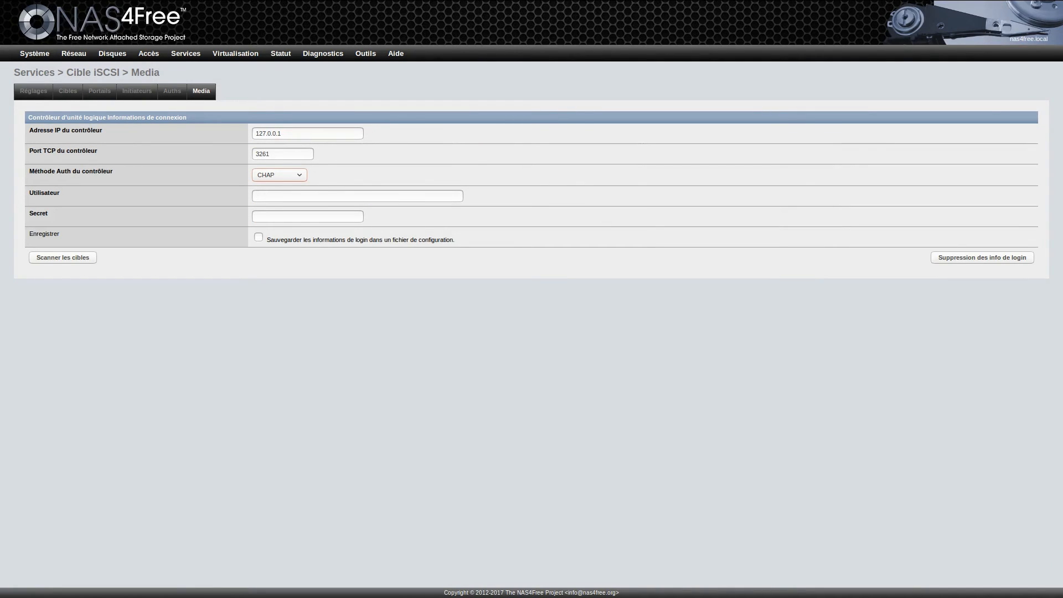
left_click(33, 92)
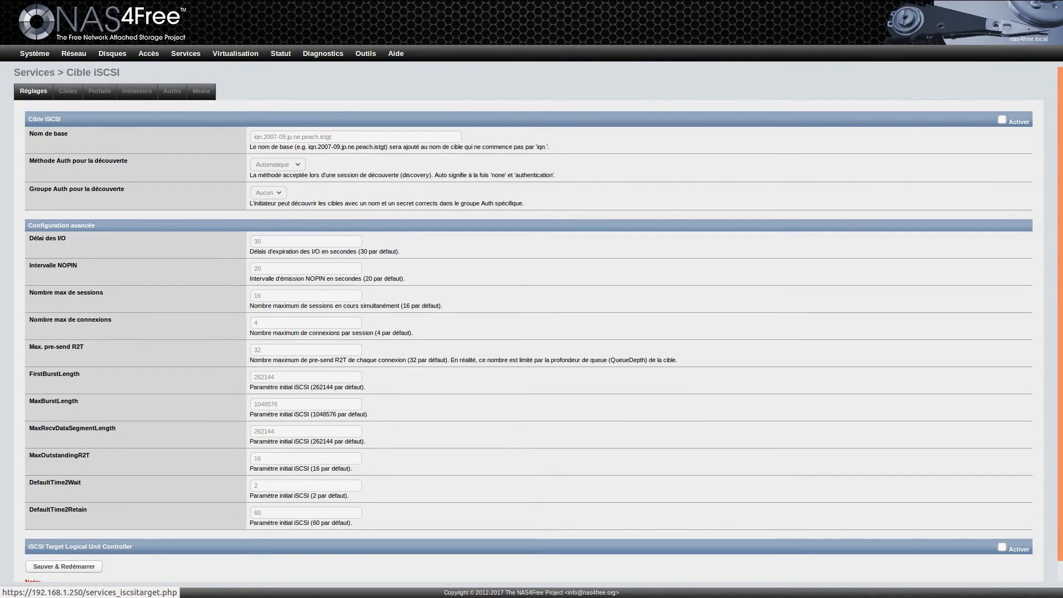
mouse_move(186, 53)
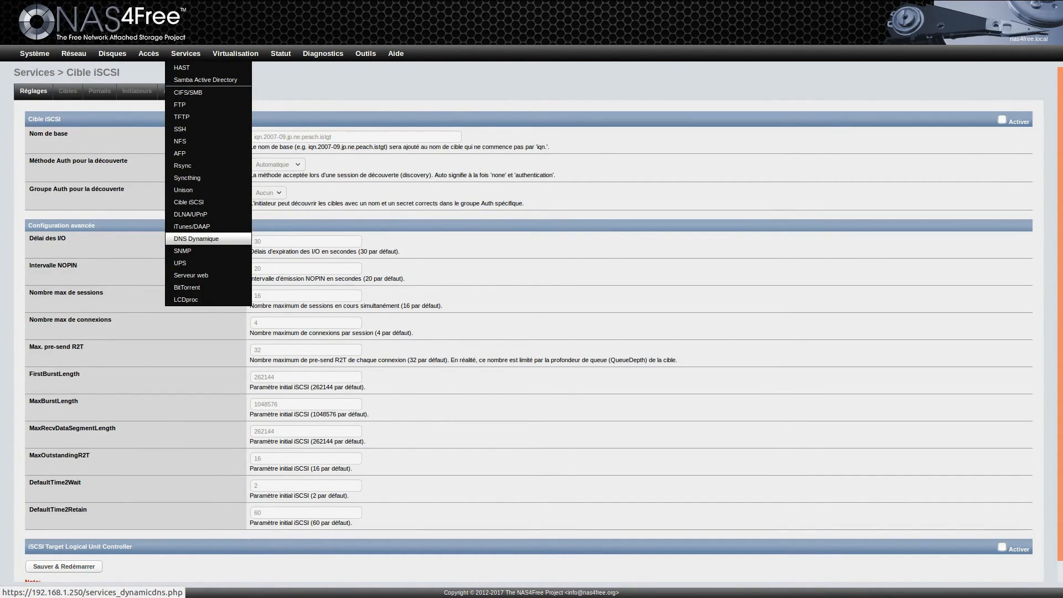
Step: Enable the UPS service, then go to the Virtualisation > VirtualBox settings page
left_click(183, 263)
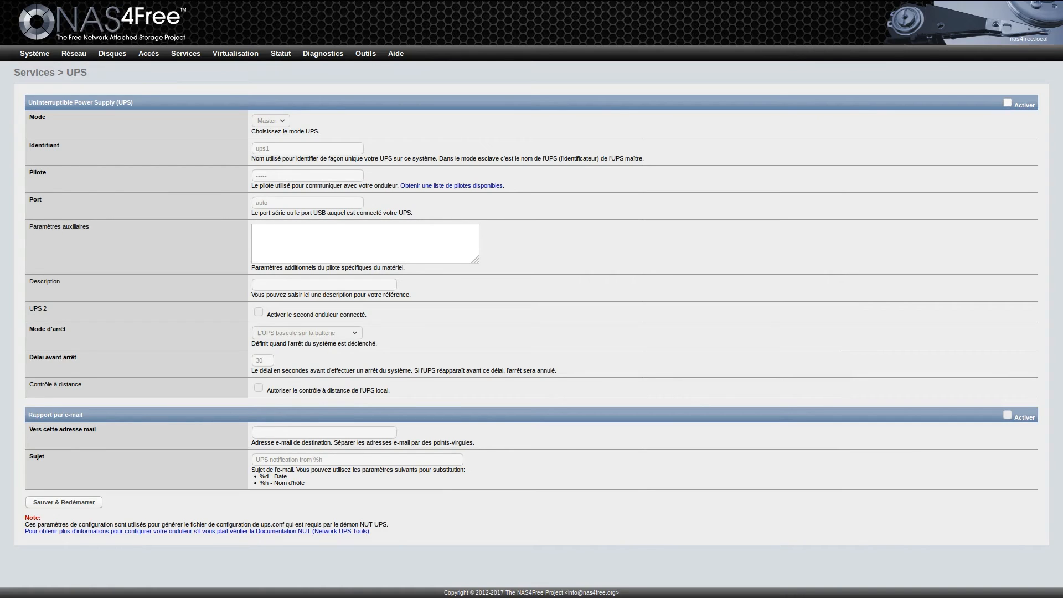
left_click(1008, 102)
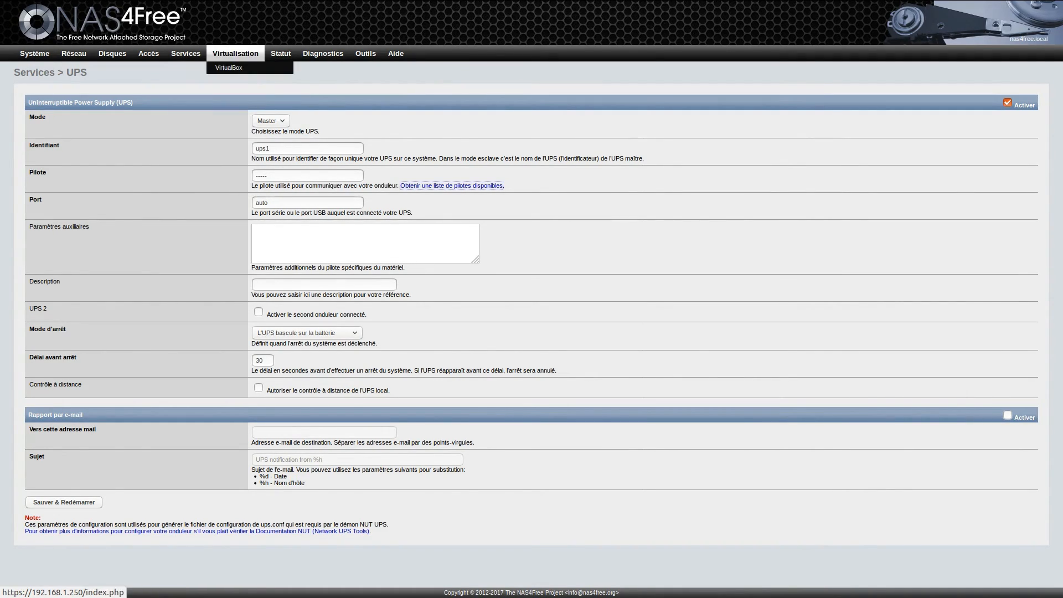
left_click(227, 68)
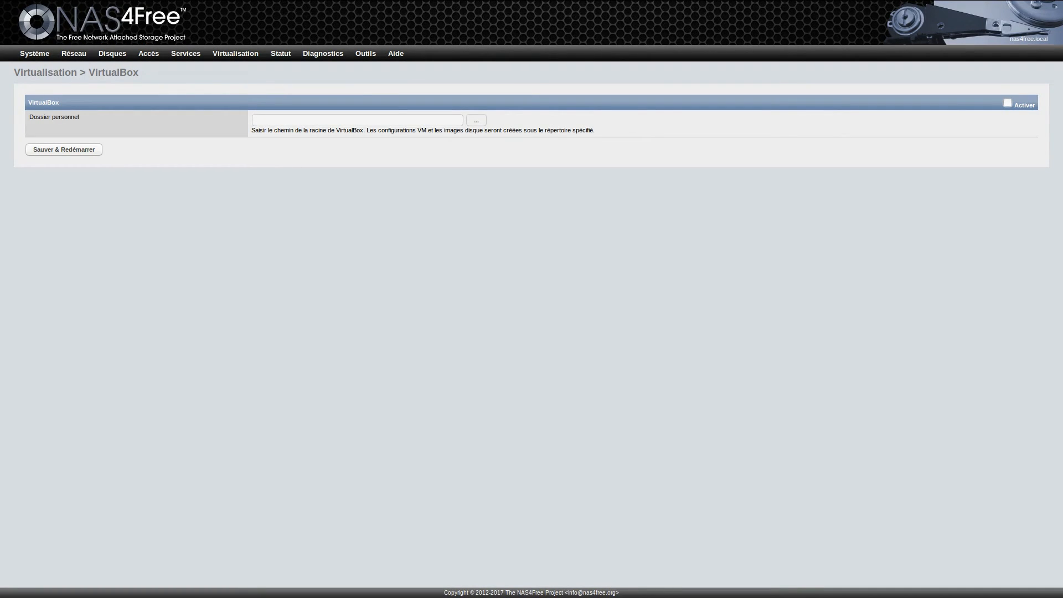
Step: Enable VirtualBox with its home folder set to the user's folder under /mnt/testnas, then save and restart
left_click(1009, 103)
left_click(477, 120)
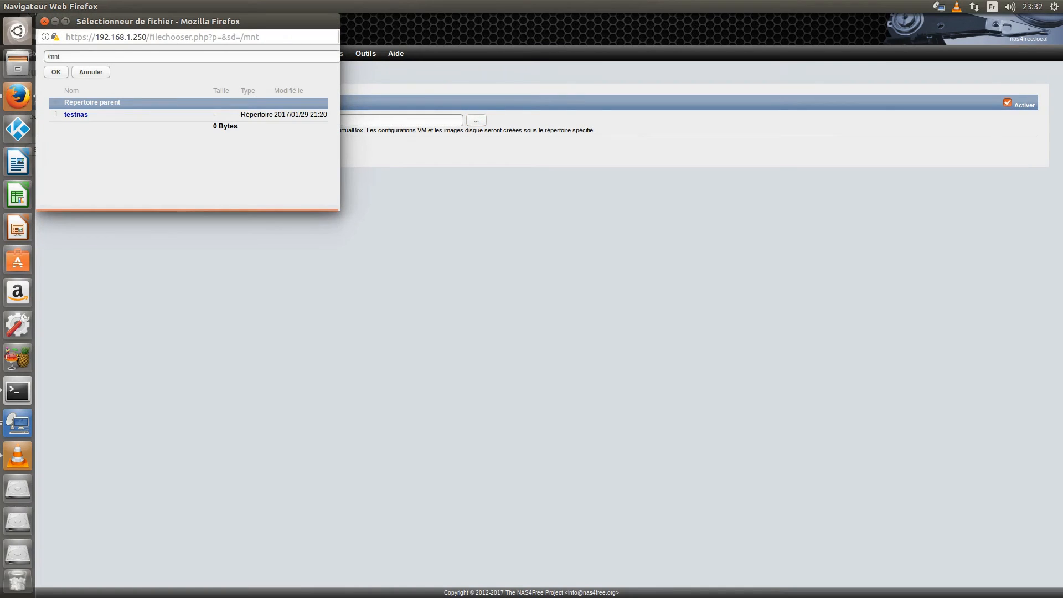
left_click(76, 114)
left_click(74, 115)
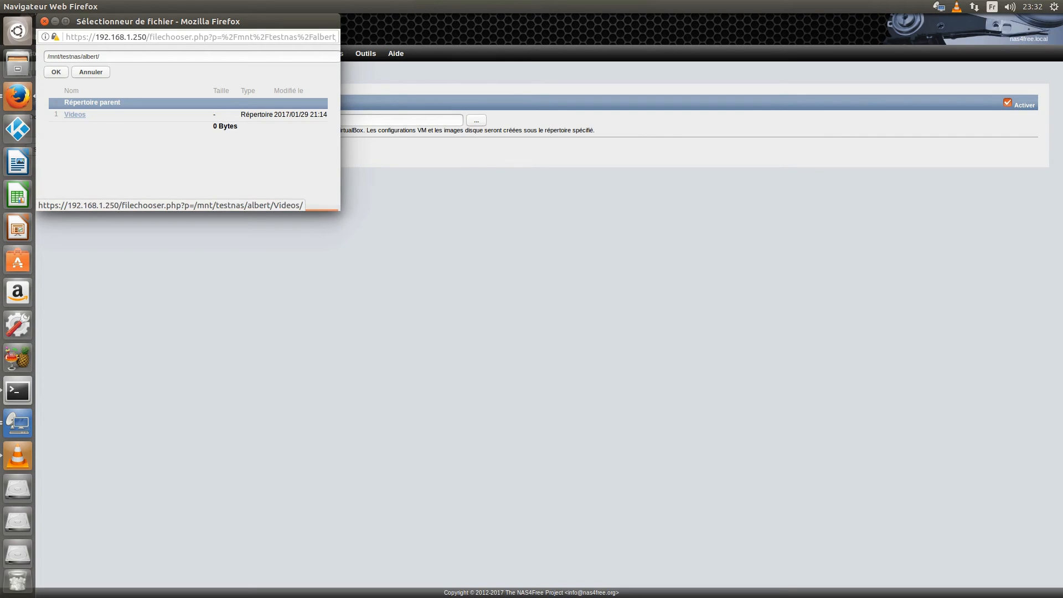
left_click(56, 72)
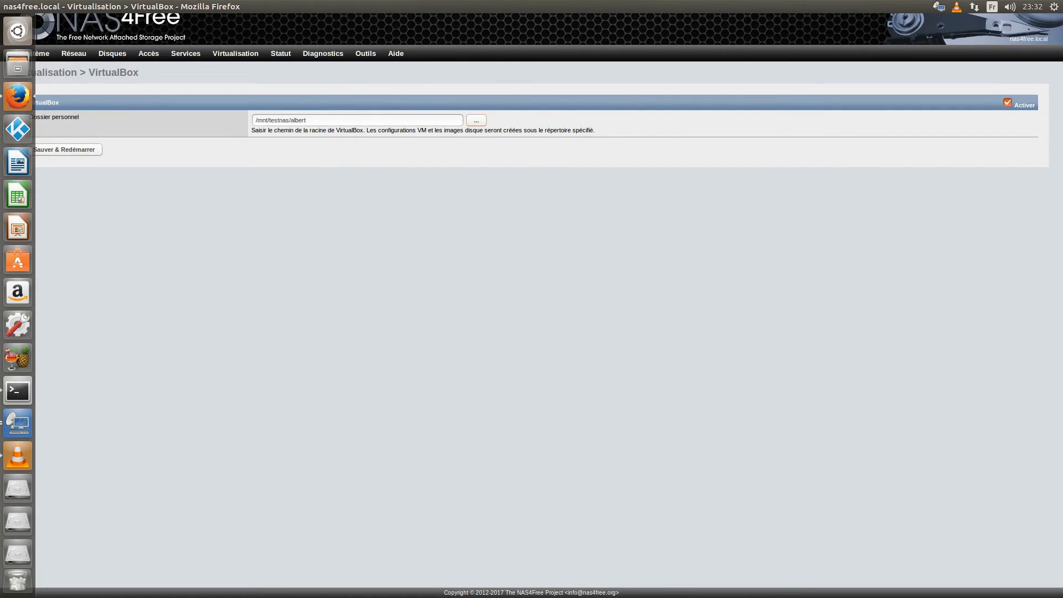
left_click(64, 150)
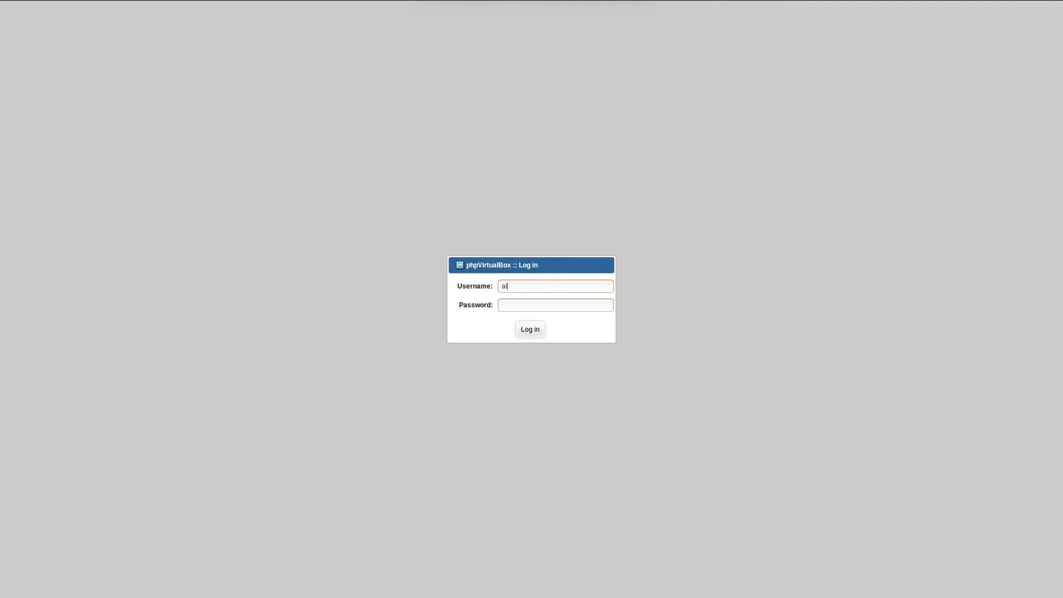
Step: Enter the phpVirtualBox login username, submit, and dismiss the 'Invalid username or password' alert
type("bert")
key("Return")
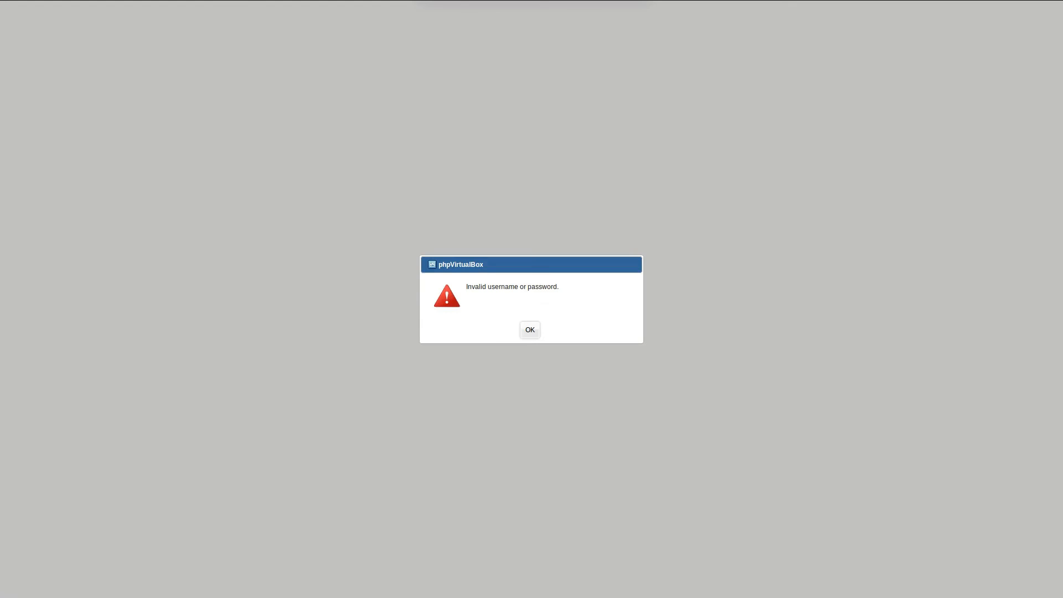
key("Return")
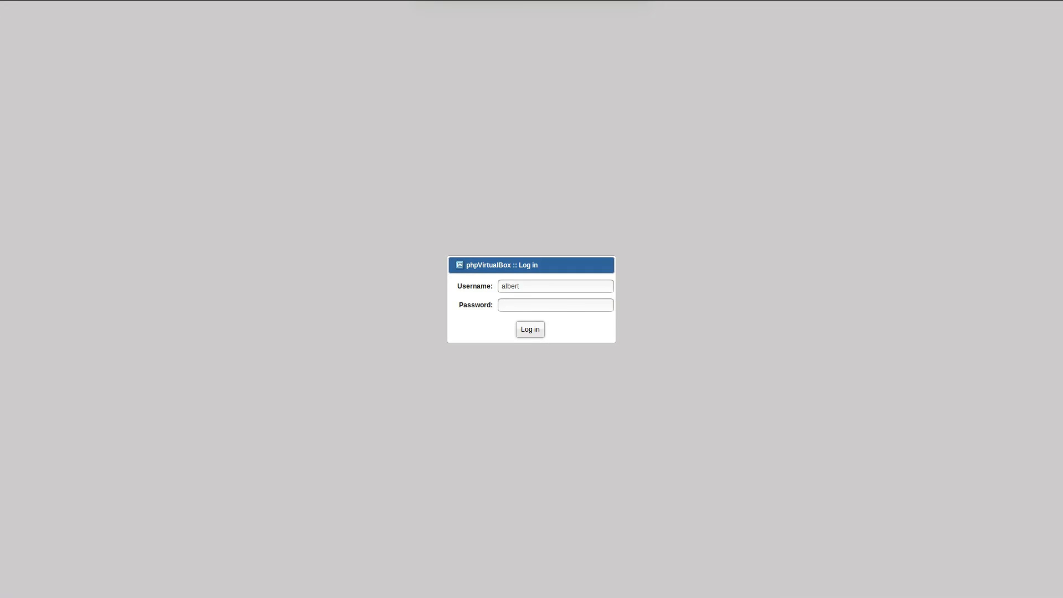
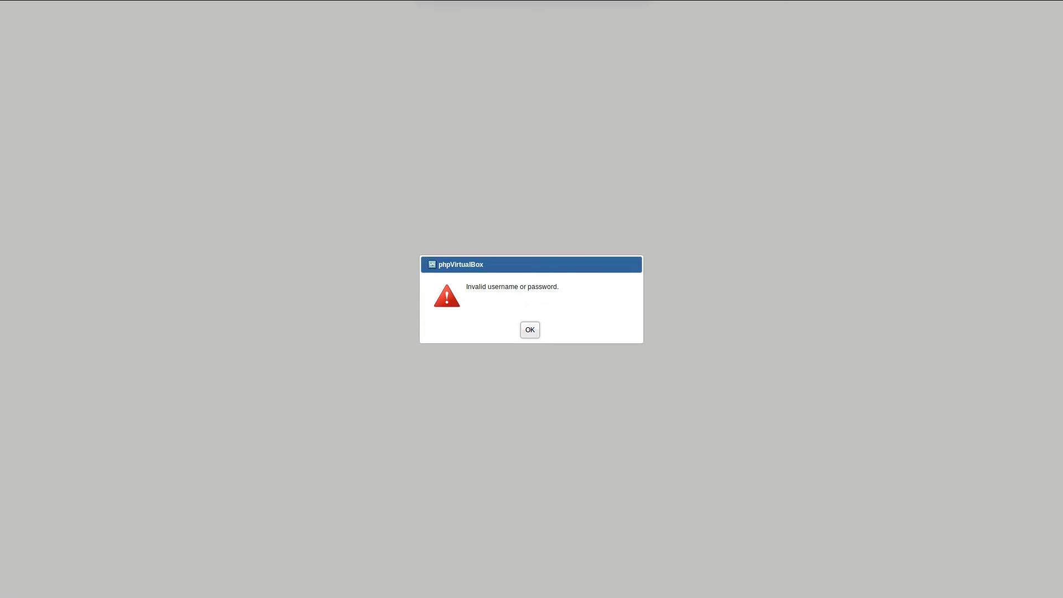
Step: Dismiss the invalid-login error, close the phpVirtualBox page, and open the noVNC web console link
key("Return")
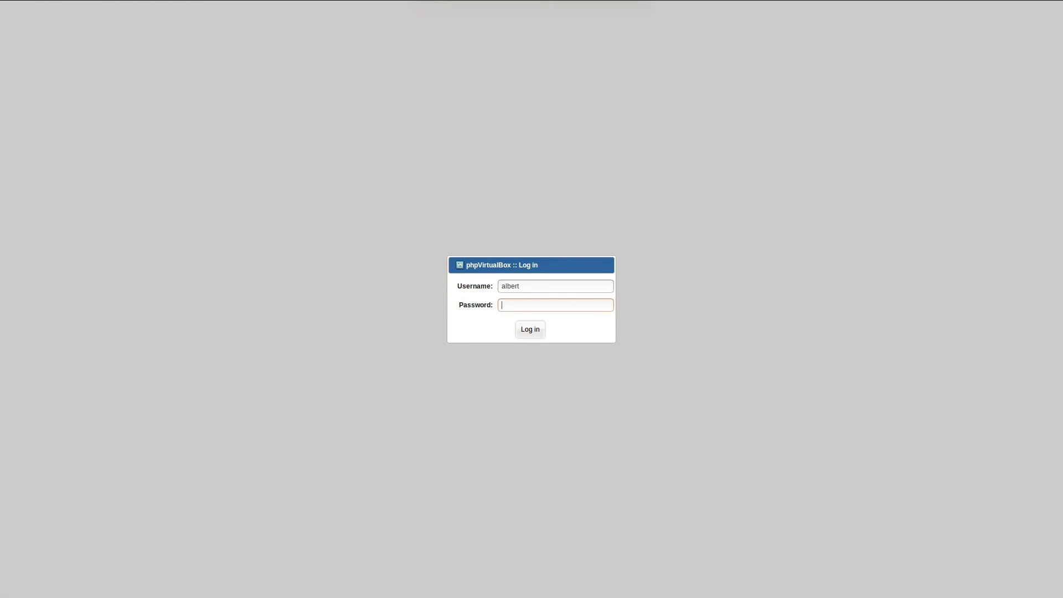
key("F11")
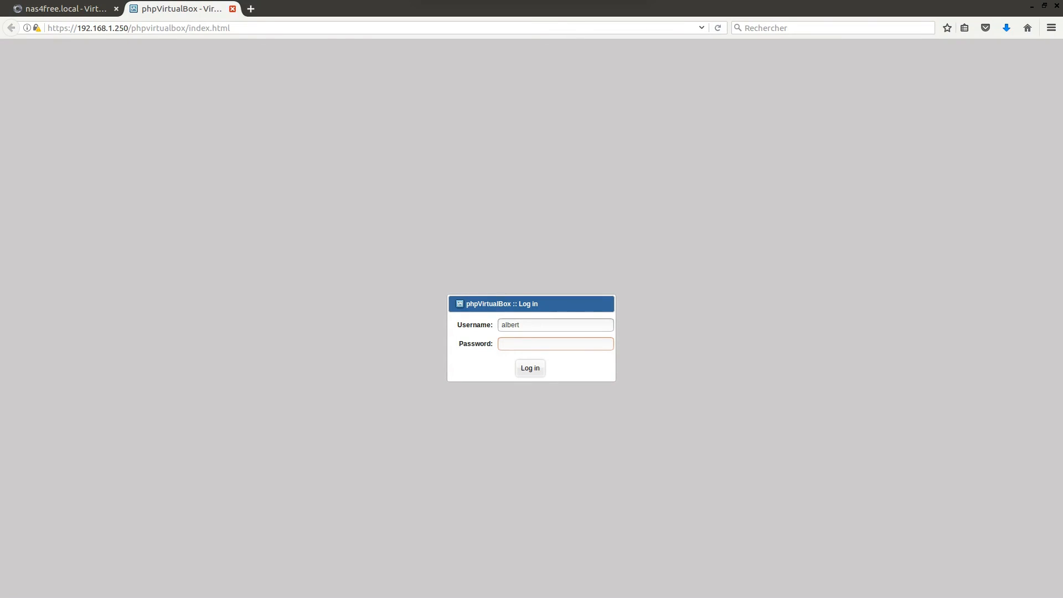
left_click(233, 10)
key("F11")
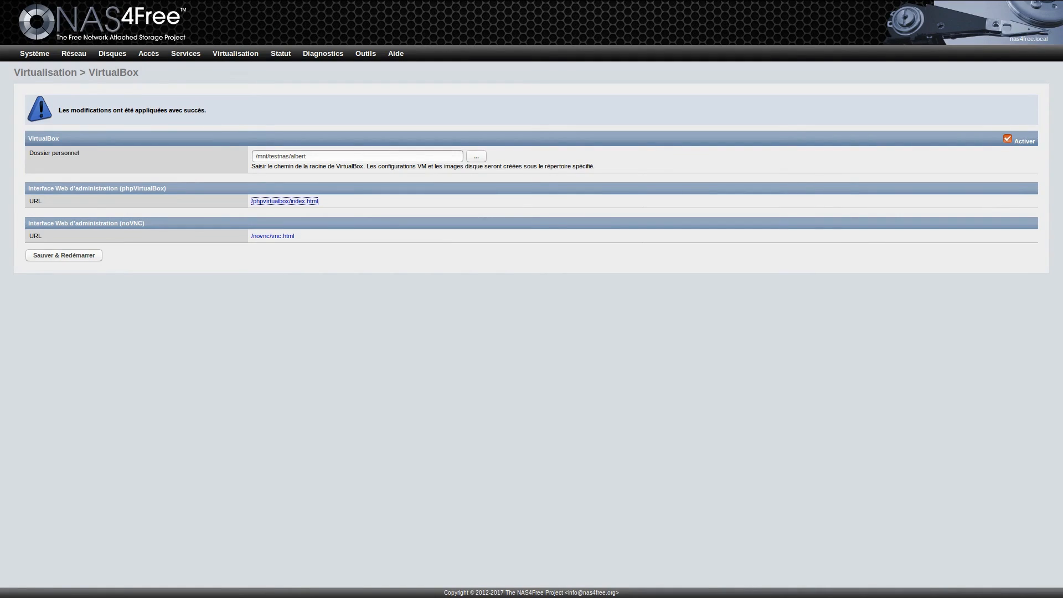
left_click(273, 236)
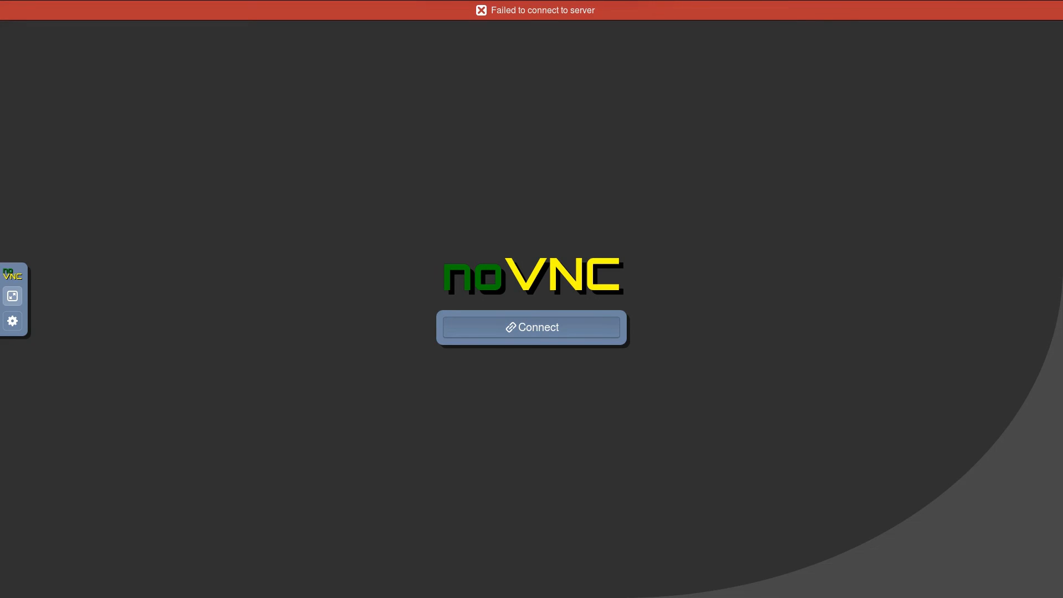
Step: Inspect noVNC's Advanced connection settings, then close the failed console to return to NAS4Free
left_click(12, 321)
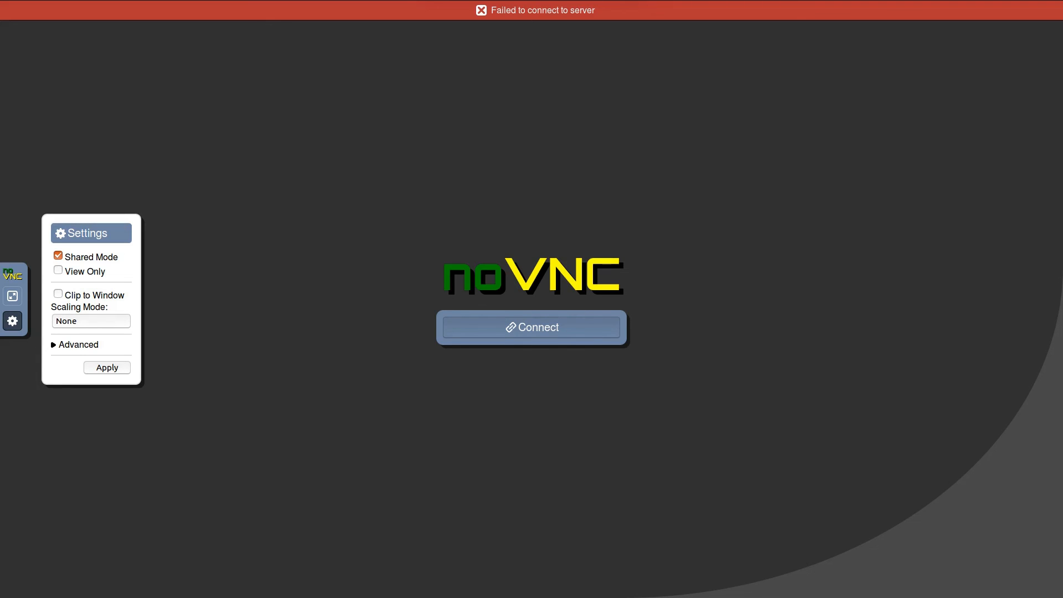
left_click(77, 344)
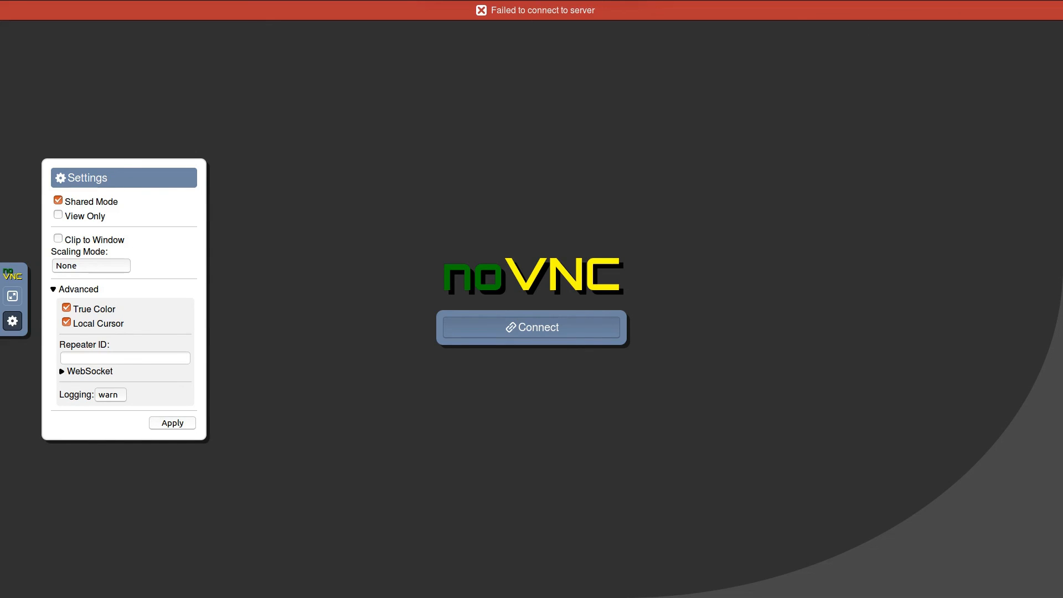
left_click(12, 321)
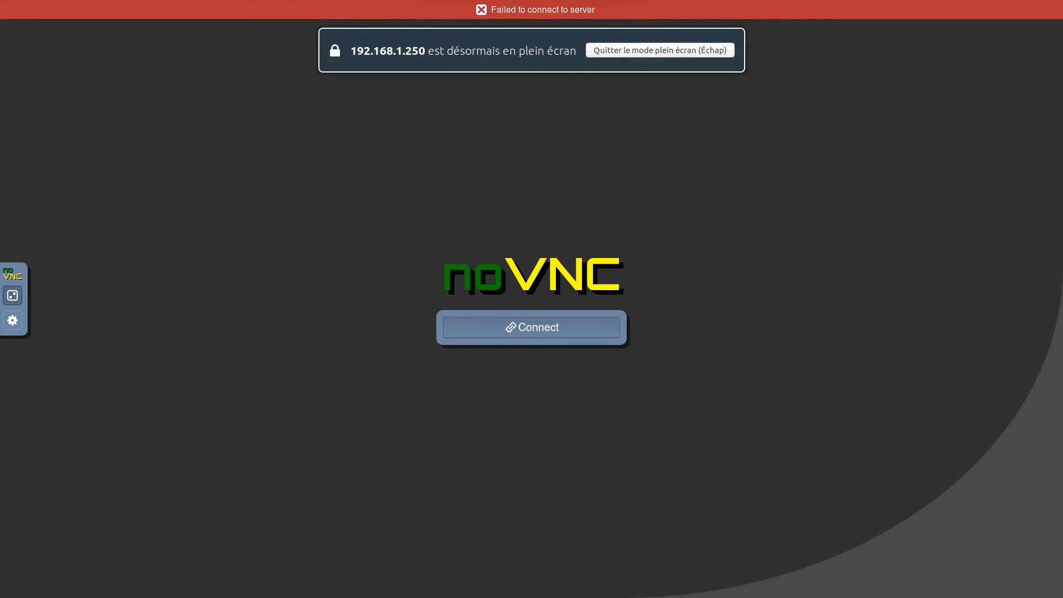
key("Escape")
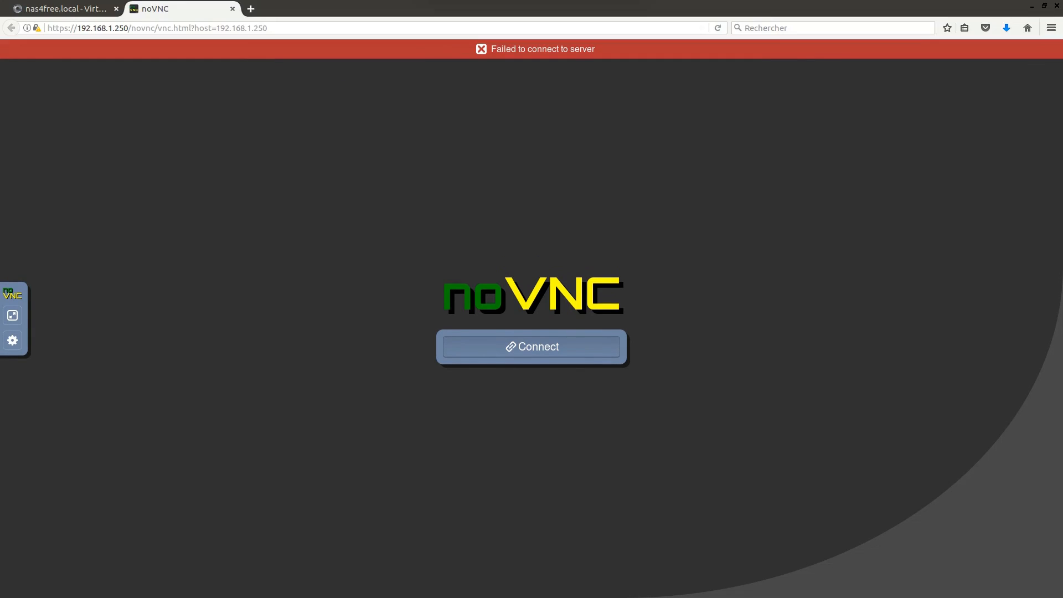
left_click(233, 9)
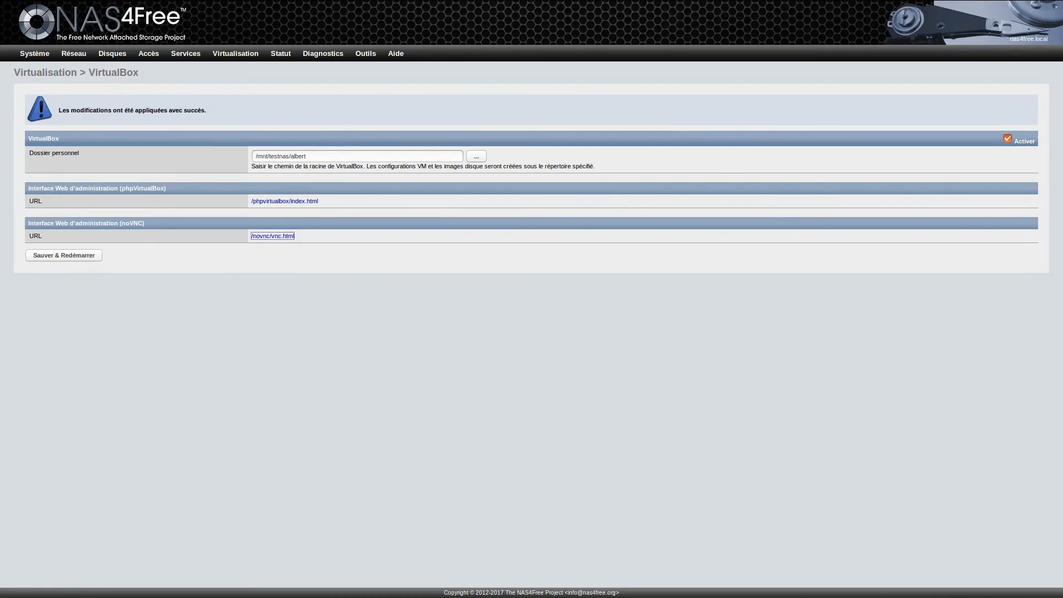